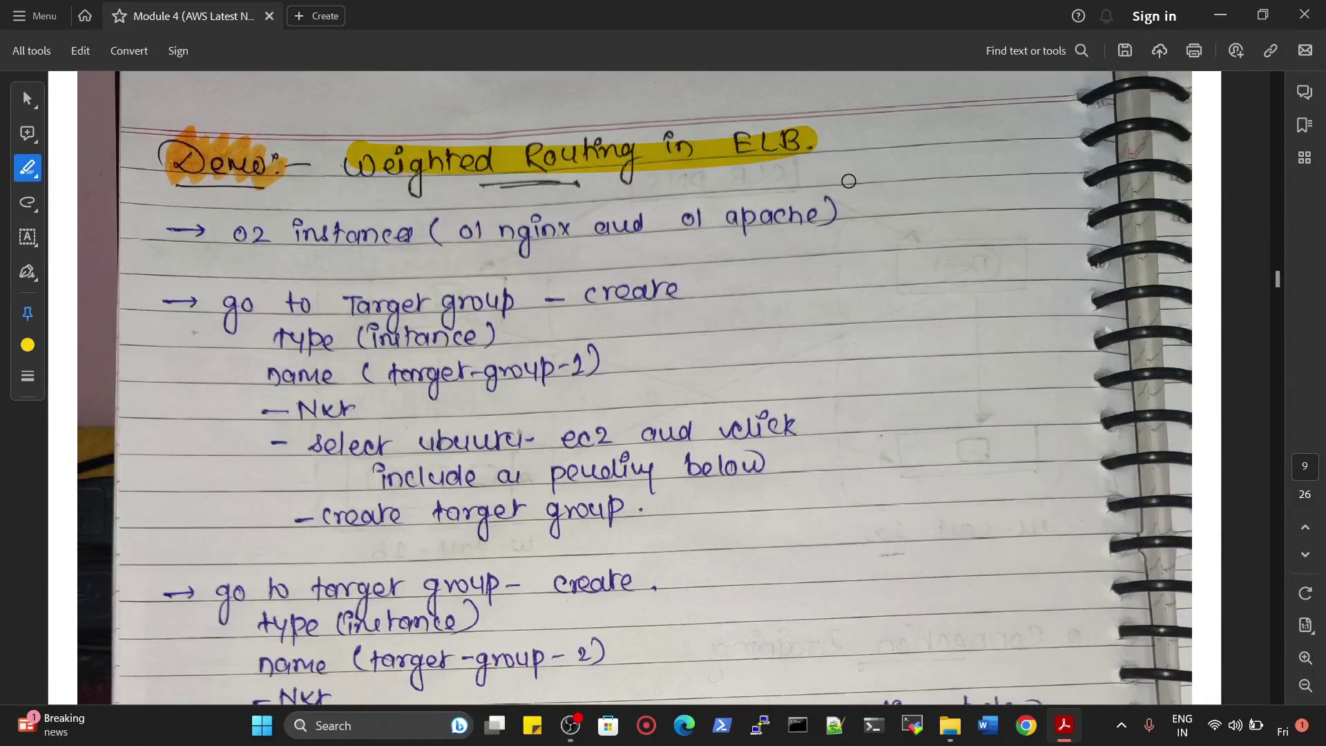
# Go back to the Blue/Green Deployment diagram on page 7 of the notes.
pyautogui.scroll(10, 704, 458)
pyautogui.scroll(15, 705, 458)
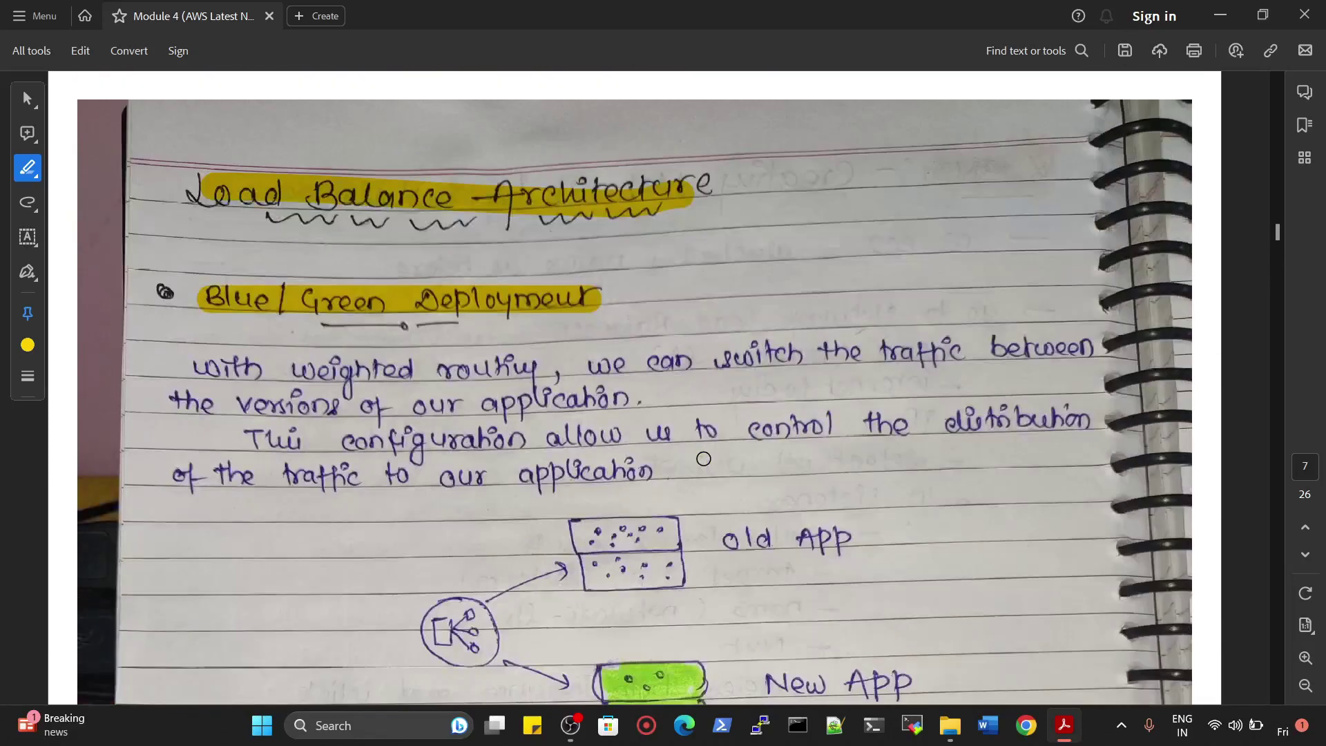
pyautogui.scroll(-2, 516, 365)
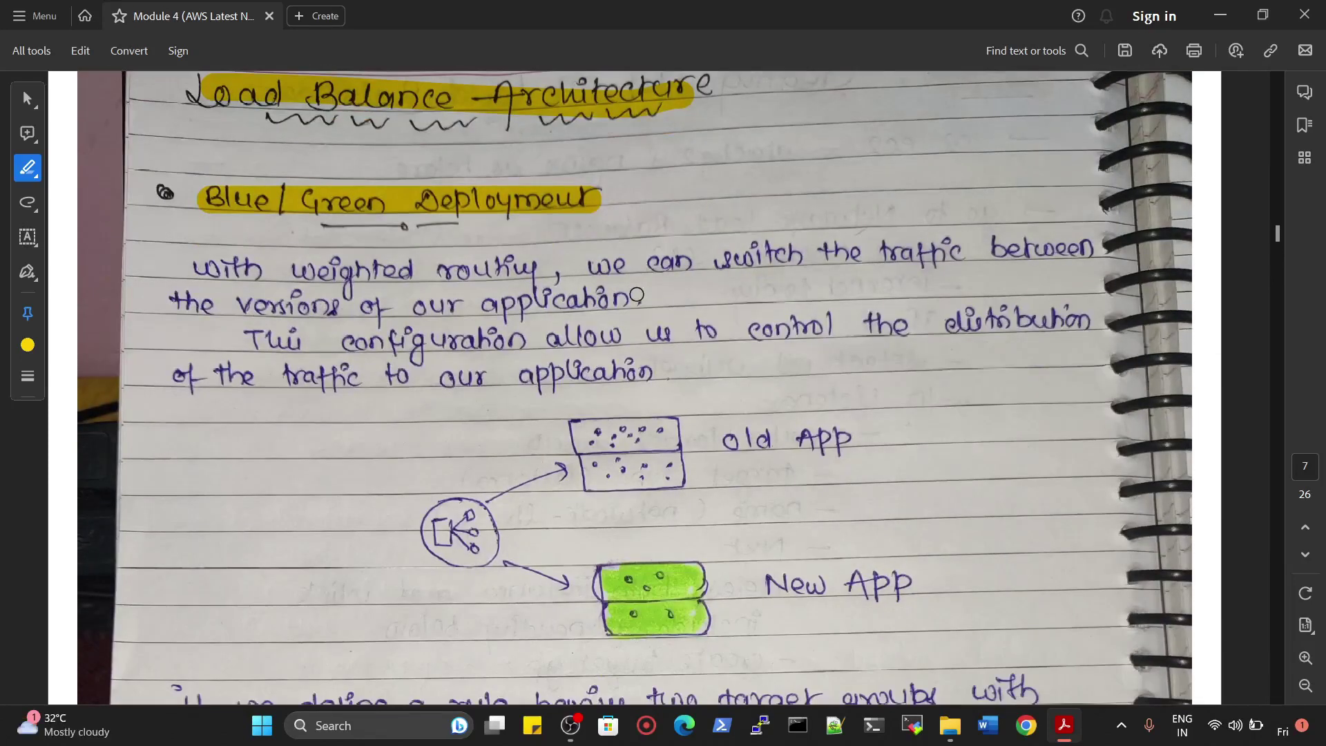
pyautogui.scroll(-2, 643, 302)
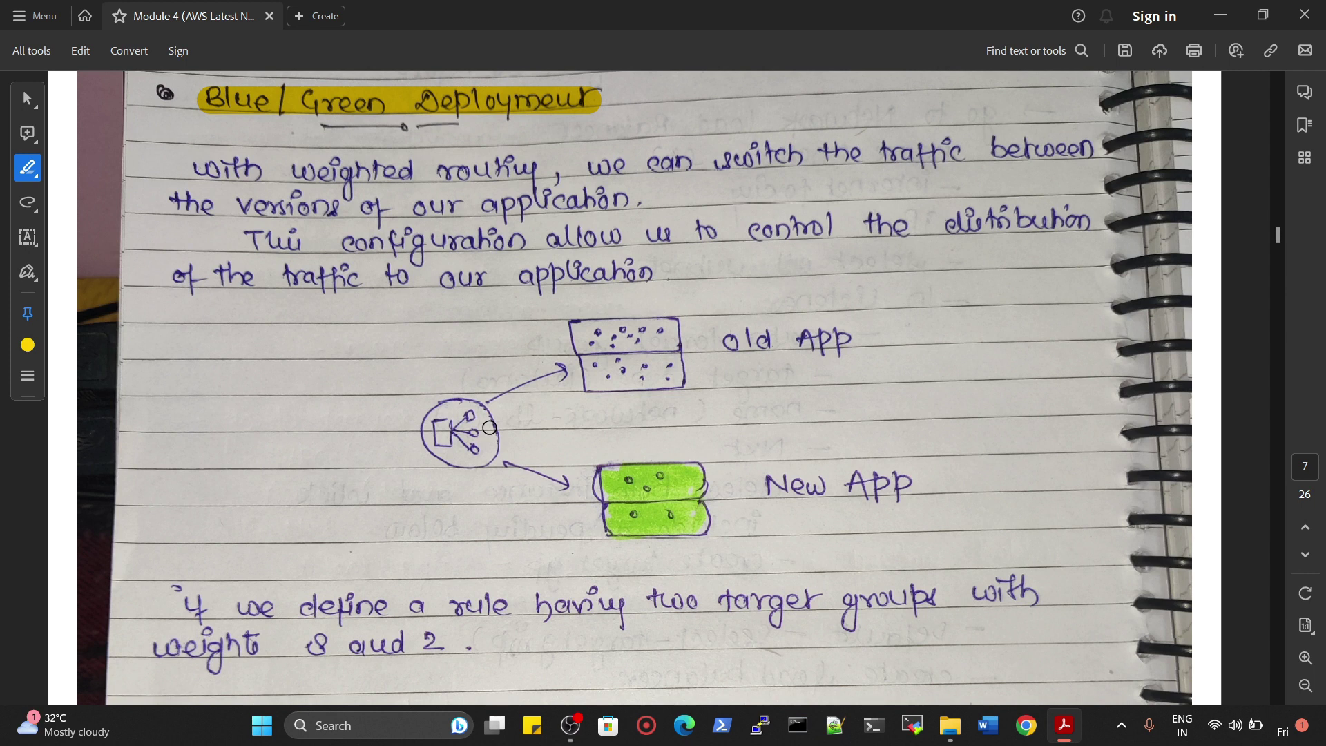
# Highlight the load balancer's routes to the old and new app boxes, along with the Old App and New App labels.
pyautogui.moveTo(265, 380)
pyautogui.mouseDown()
pyautogui.moveTo(457, 429)
pyautogui.moveTo(646, 513)
pyautogui.moveTo(711, 473)
pyautogui.moveTo(625, 462)
pyautogui.moveTo(612, 527)
pyautogui.moveTo(703, 513)
pyautogui.mouseUp()
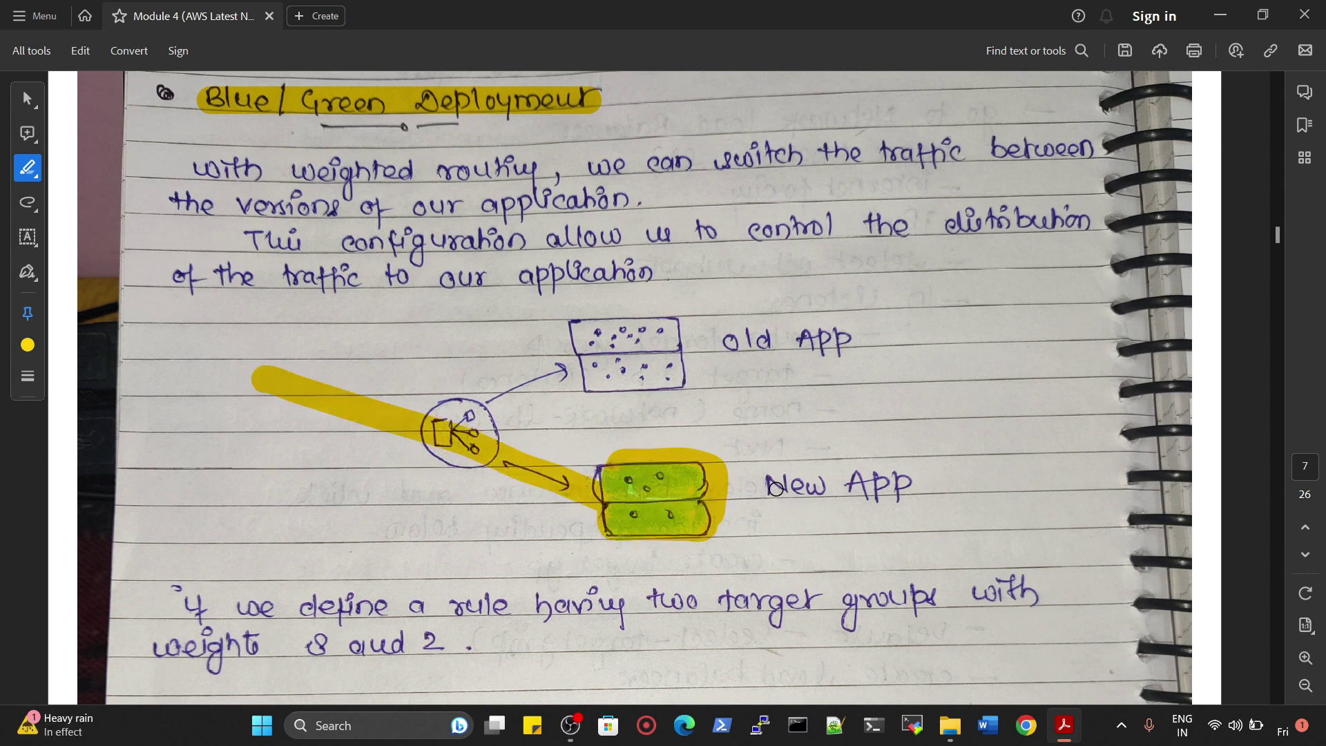
pyautogui.moveTo(772, 485); pyautogui.dragTo(907, 479)
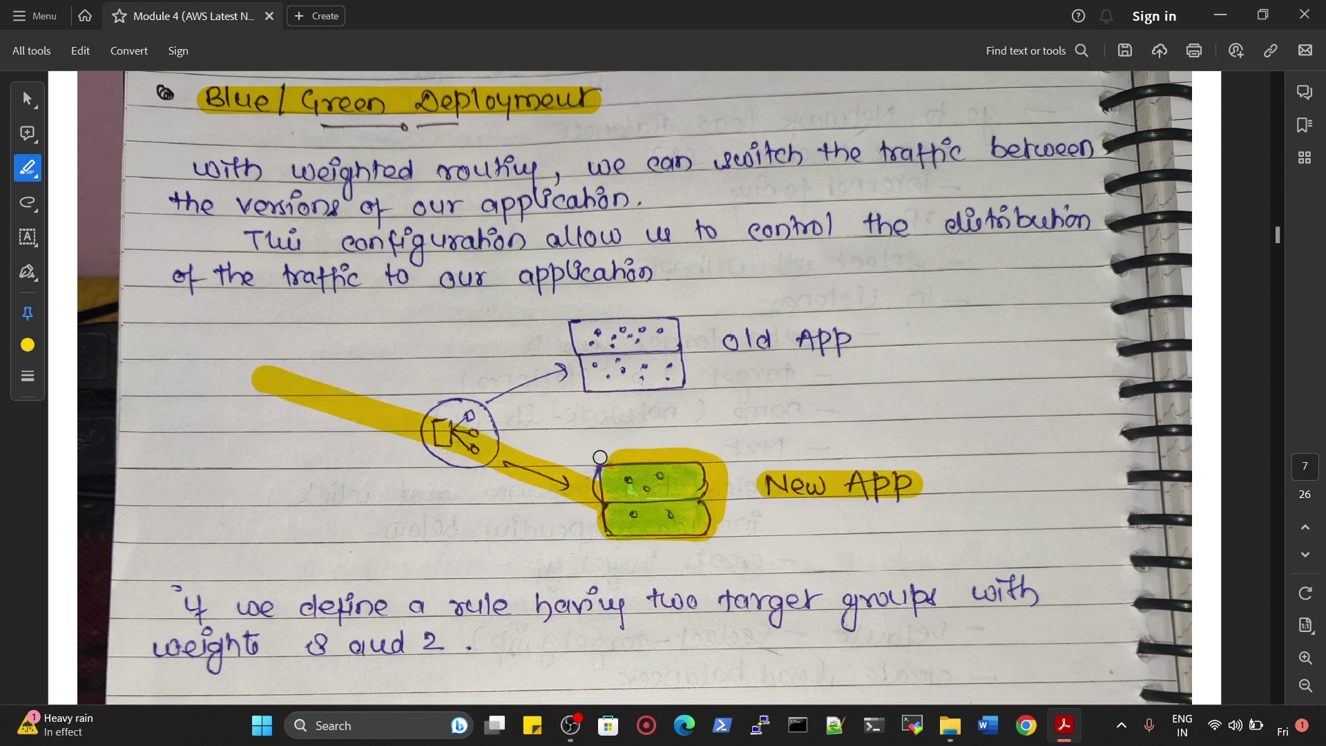
pyautogui.moveTo(457, 388)
pyautogui.mouseDown()
pyautogui.moveTo(636, 335)
pyautogui.moveTo(596, 356)
pyautogui.moveTo(618, 385)
pyautogui.moveTo(658, 369)
pyautogui.moveTo(612, 385)
pyautogui.mouseUp()
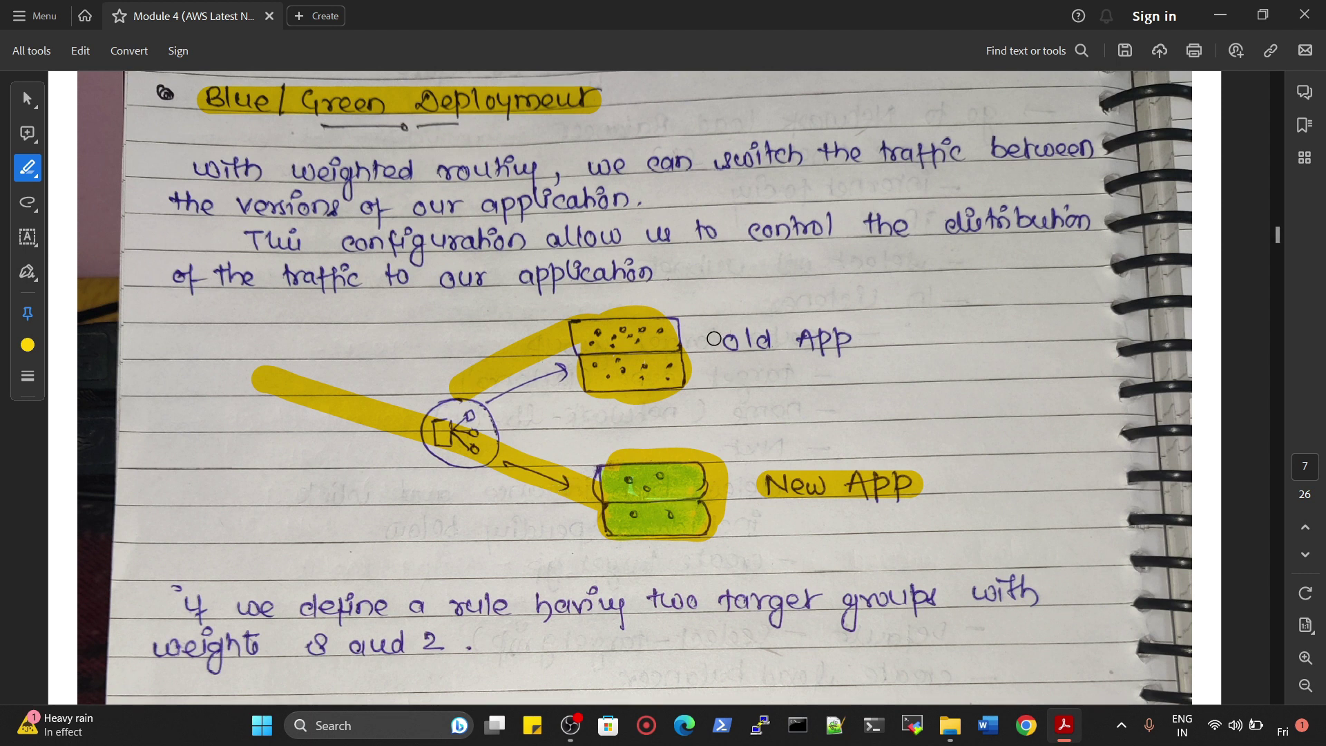
pyautogui.moveTo(706, 340); pyautogui.dragTo(837, 338)
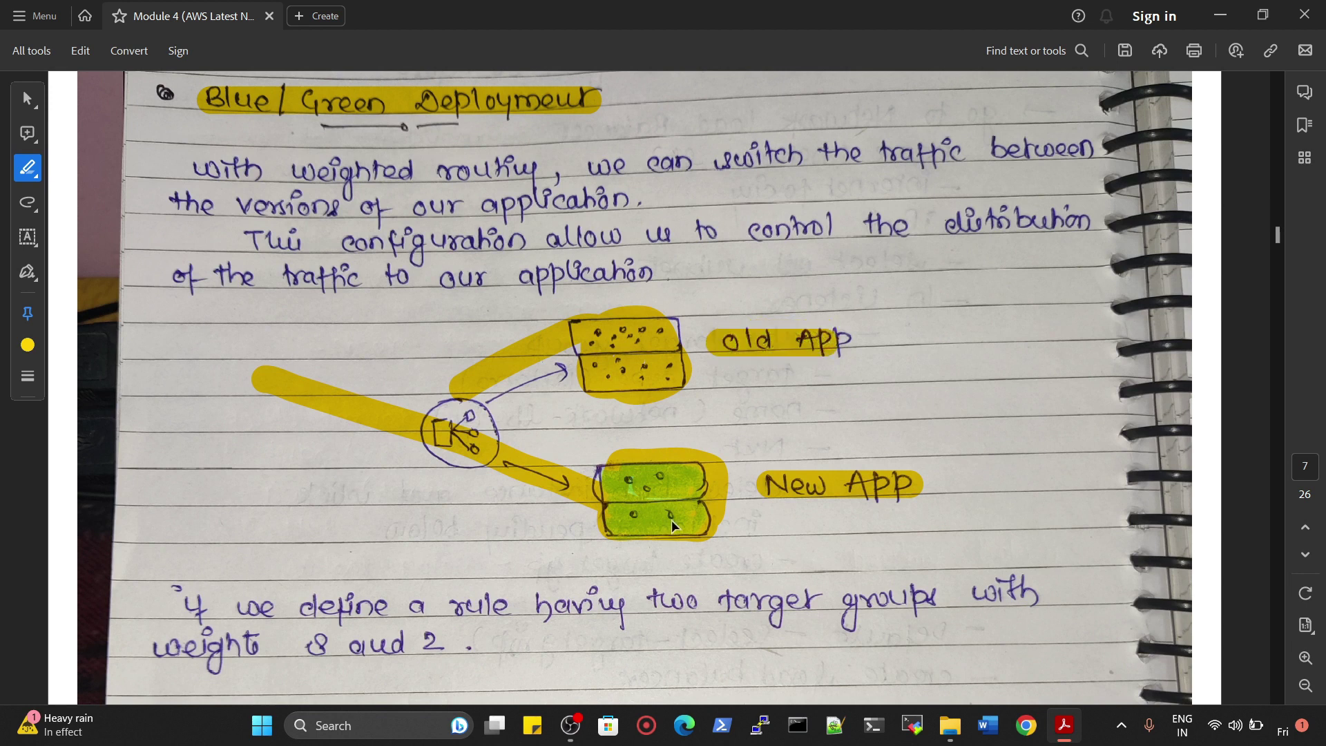
# Undo the highlights on the Blue/Green diagram, and try outlining the green New App boxes with the highlighter before undoing that too.
pyautogui.hotkey('ctrl', 'z')
pyautogui.hotkey('ctrl', 'z')
pyautogui.hotkey('ctrl', 'z')
pyautogui.hotkey('ctrl', 'z')
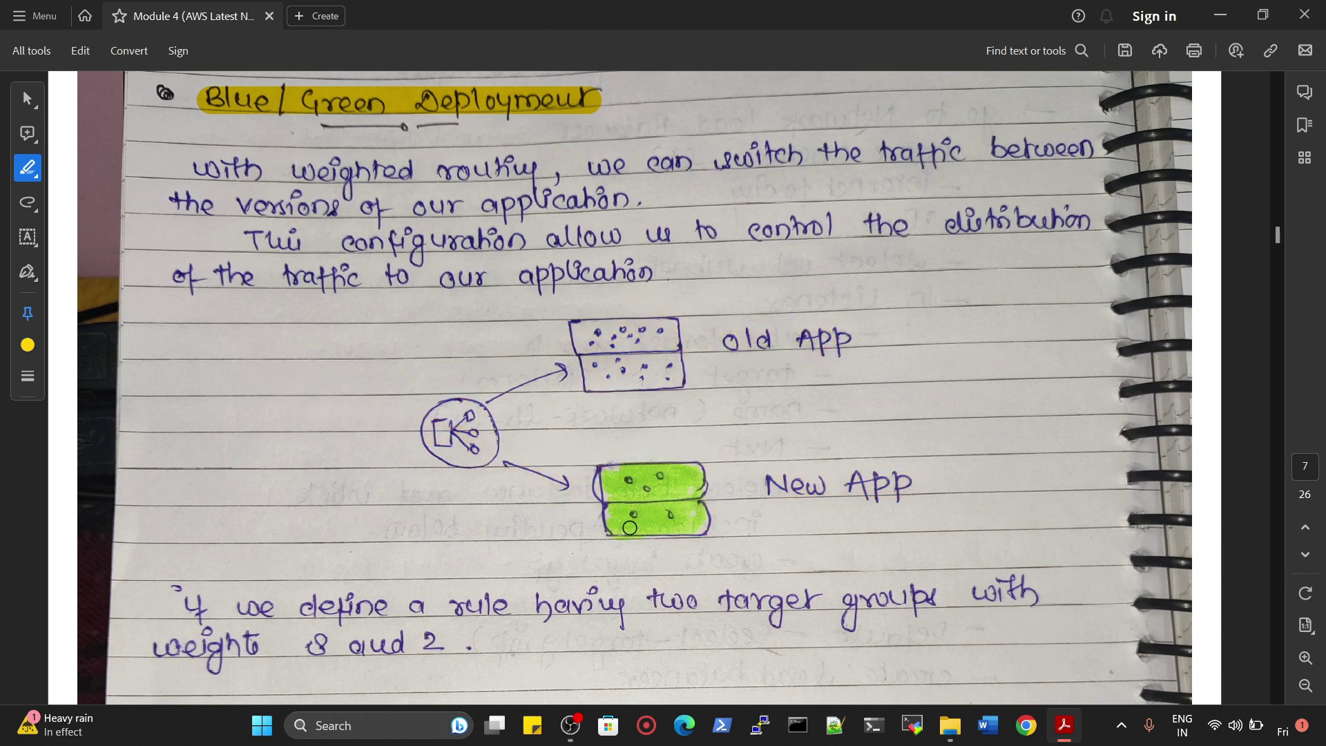
pyautogui.moveTo(708, 454)
pyautogui.mouseDown()
pyautogui.moveTo(541, 457)
pyautogui.moveTo(714, 532)
pyautogui.mouseUp()
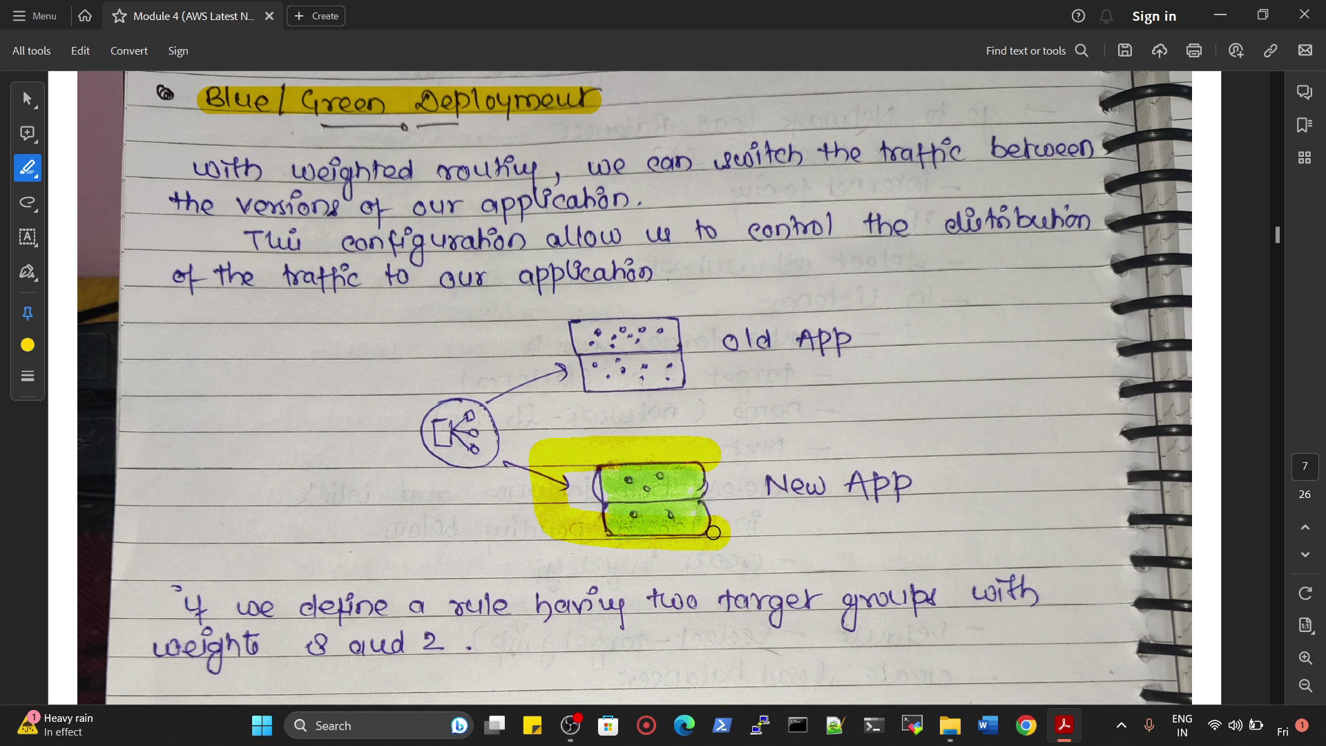
pyautogui.hotkey('ctrl', 'z')
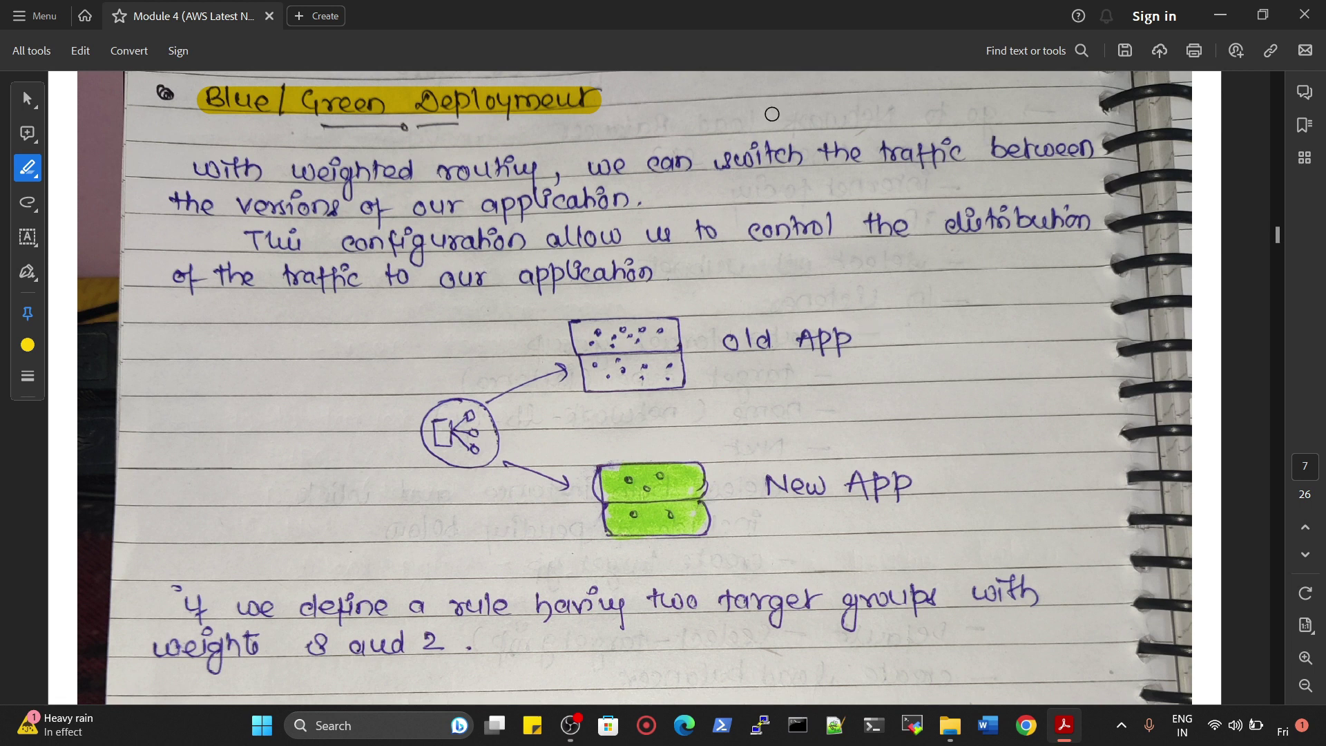
# Mark weight 8 beside Old App and 2 over New App with the highlighter, and highlight both weights in the sentence below the diagram.
pyautogui.moveTo(900, 323)
pyautogui.mouseDown()
pyautogui.moveTo(891, 366)
pyautogui.moveTo(853, 304)
pyautogui.moveTo(895, 377)
pyautogui.moveTo(886, 395)
pyautogui.mouseUp()
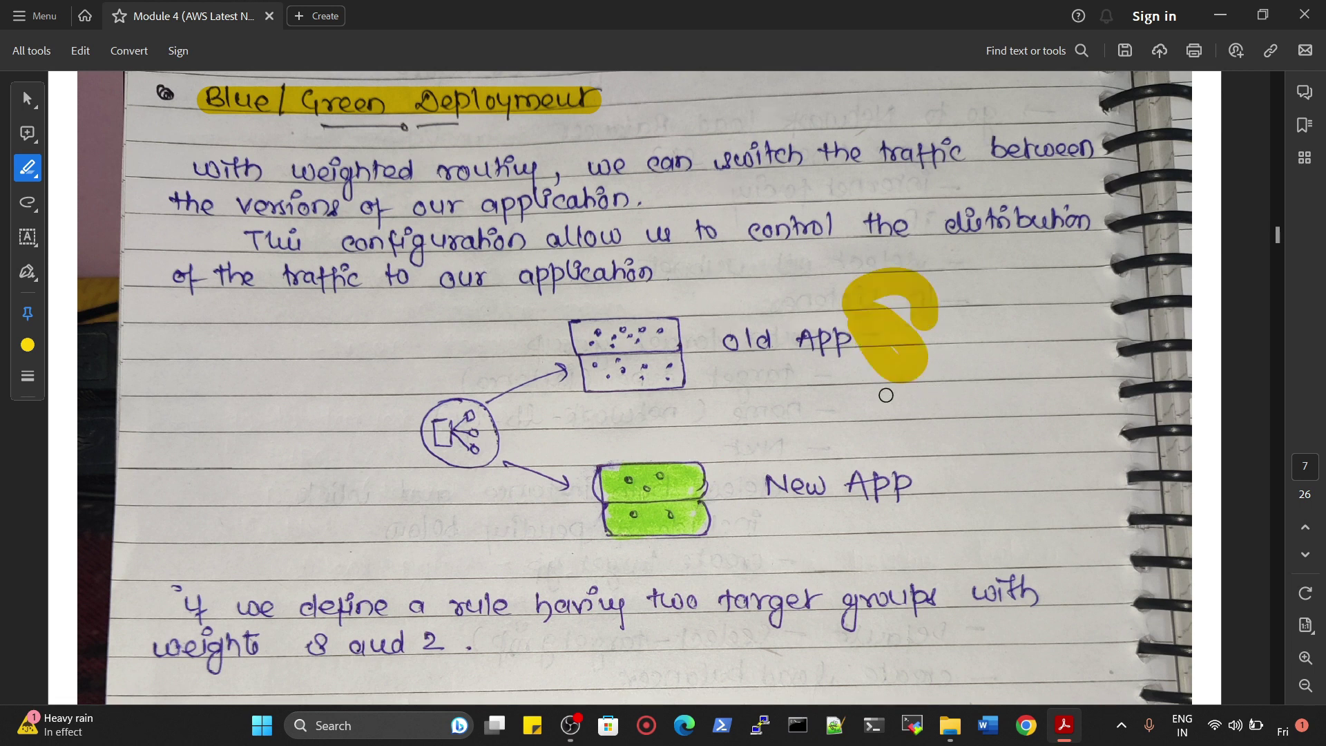
pyautogui.moveTo(801, 459)
pyautogui.mouseDown()
pyautogui.moveTo(837, 536)
pyautogui.moveTo(930, 526)
pyautogui.mouseUp()
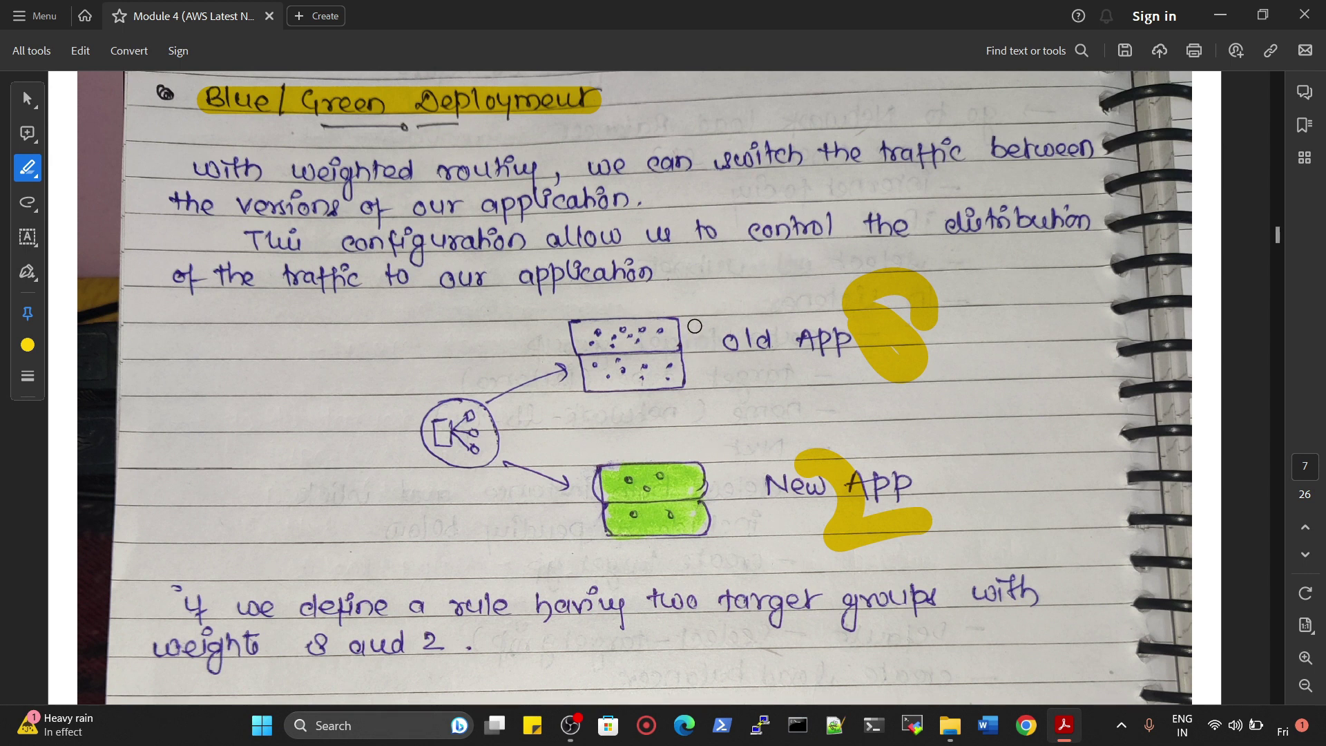
pyautogui.moveTo(819, 324)
pyautogui.mouseDown()
pyautogui.moveTo(739, 446)
pyautogui.moveTo(722, 416)
pyautogui.moveTo(768, 477)
pyautogui.mouseUp()
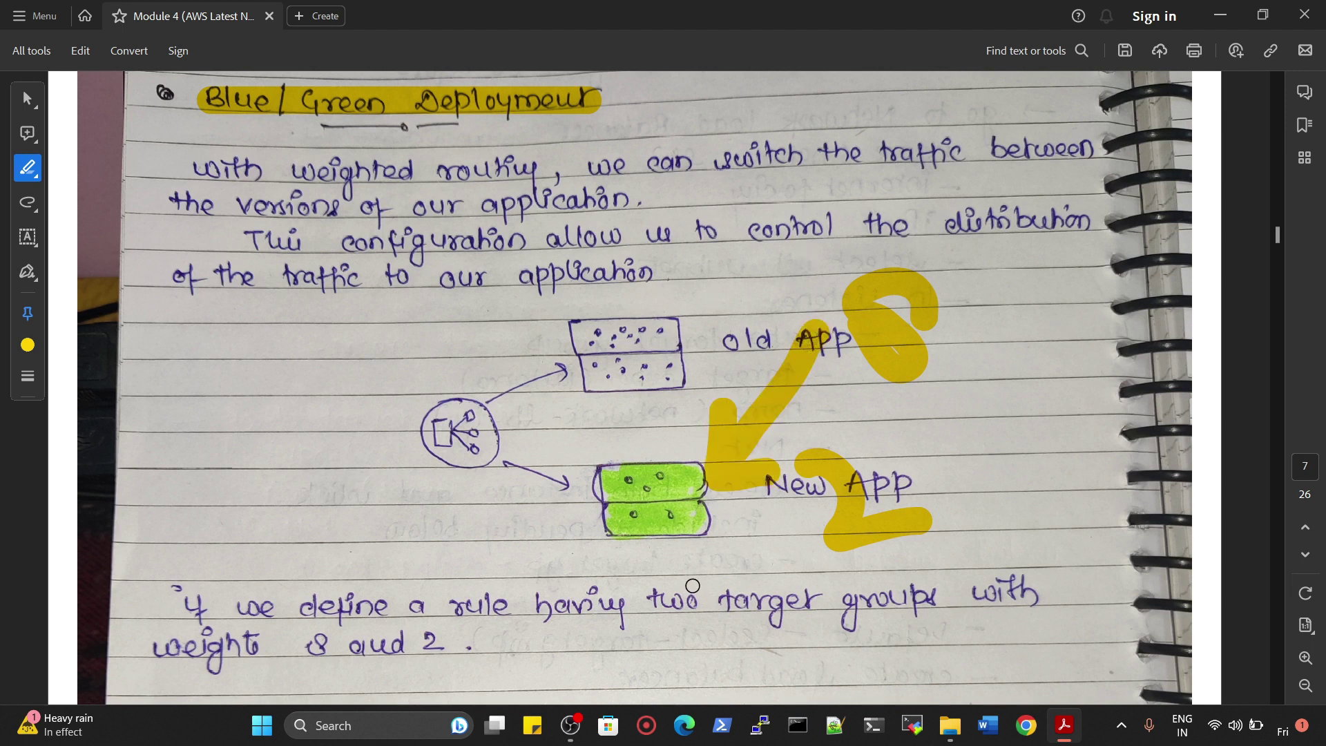
pyautogui.hotkey('ctrl', 'z')
pyautogui.moveTo(706, 373); pyautogui.dragTo(819, 374)
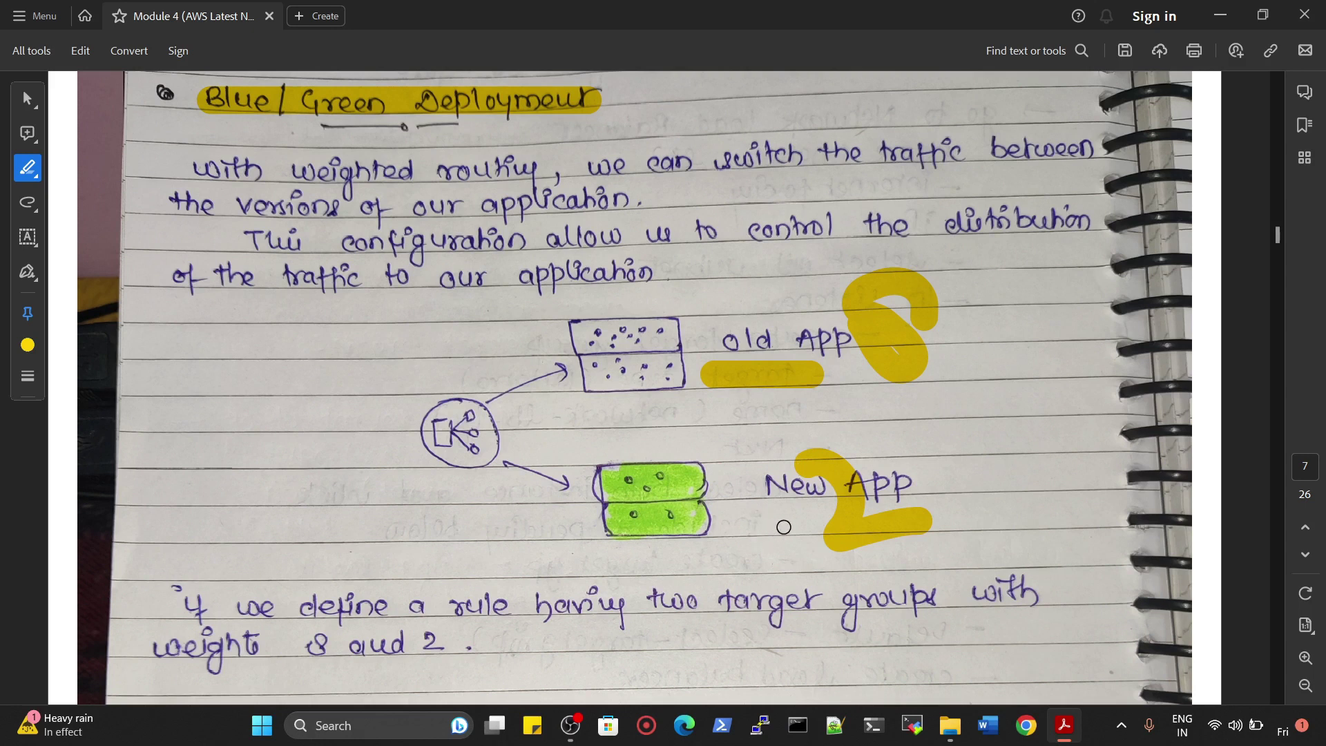
pyautogui.hotkey('ctrl', 'z')
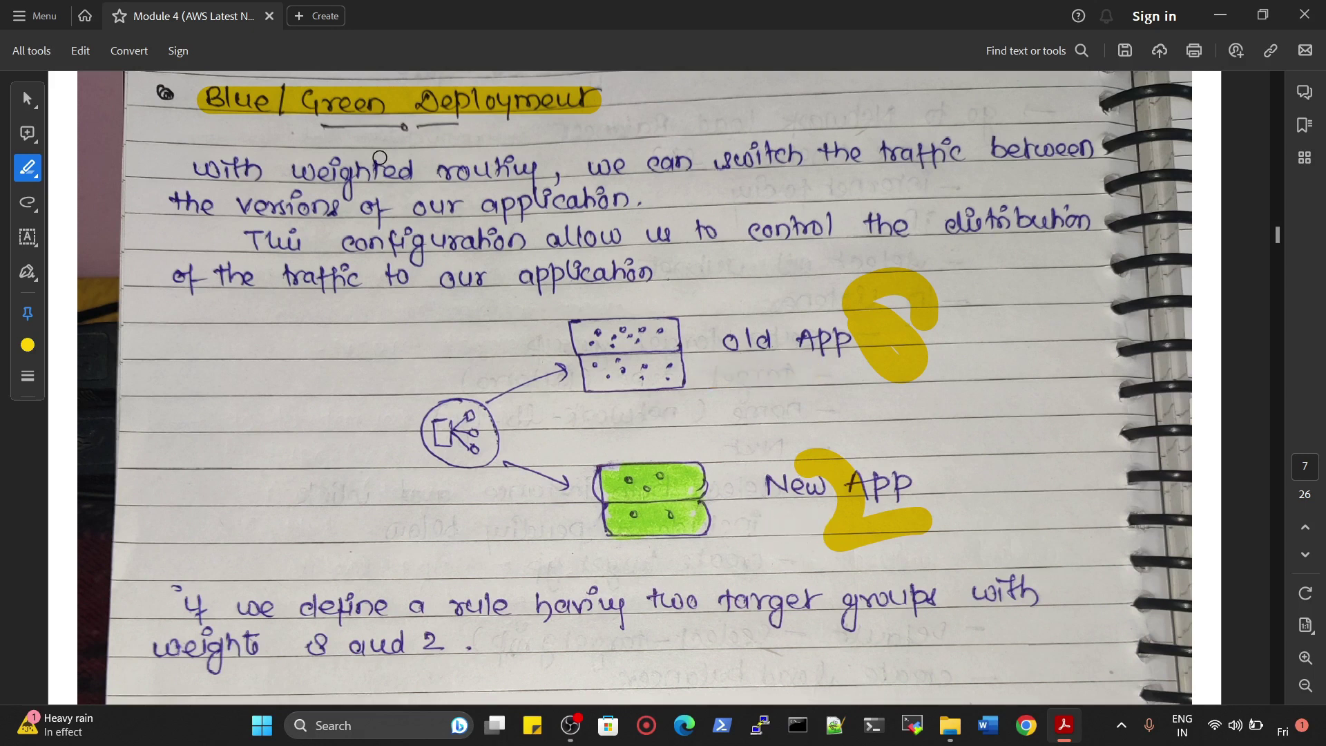
pyautogui.scroll(-3, 767, 391)
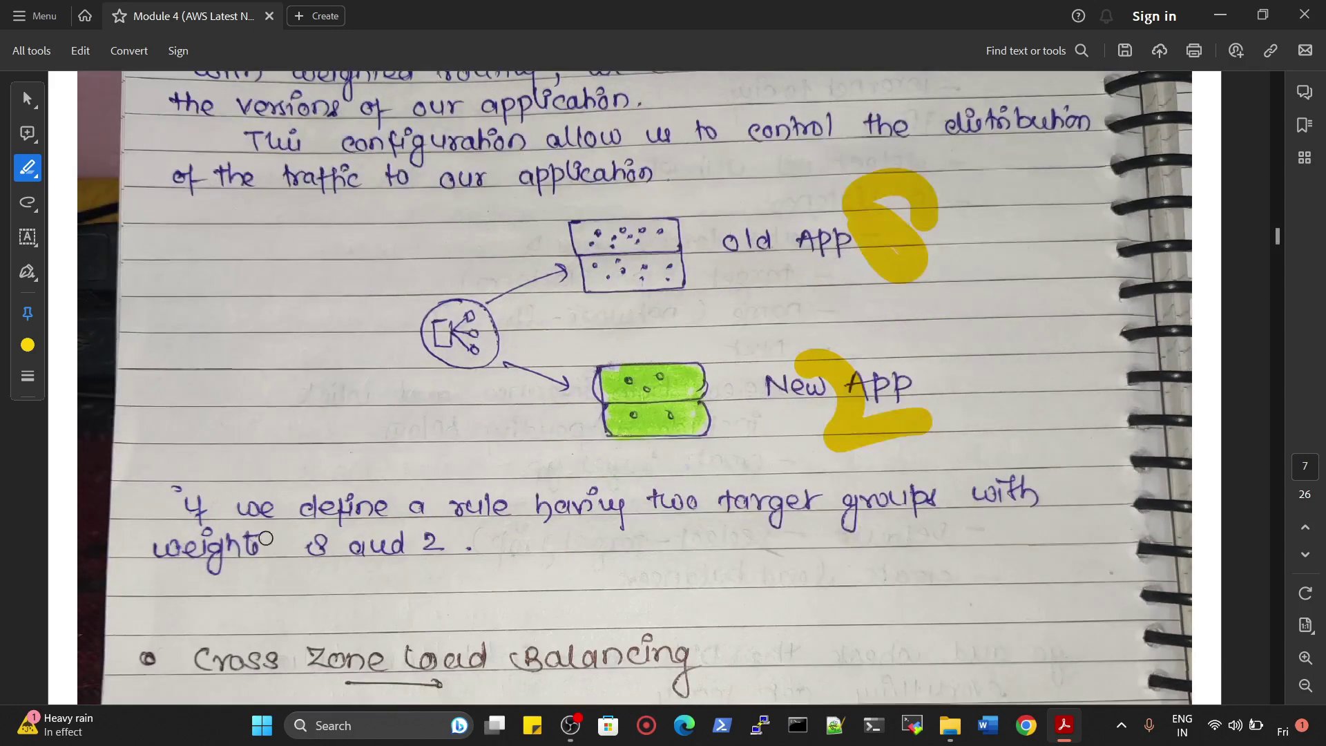
pyautogui.moveTo(295, 545); pyautogui.dragTo(453, 545)
# Read through the Cross Zone Load Balancing notes below the Blue/Green Deployment section.
pyautogui.scroll(-7, 872, 545)
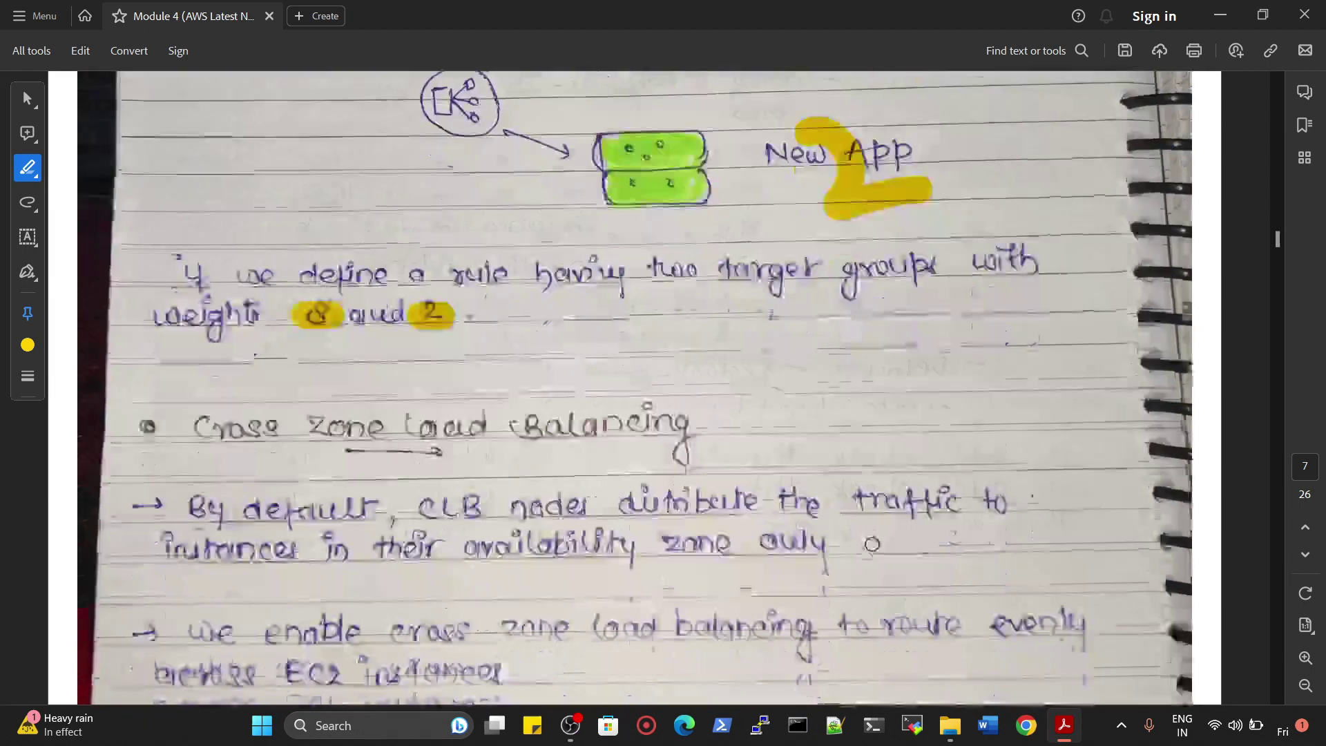
pyautogui.scroll(-8, 601, 423)
pyautogui.scroll(20, 760, 408)
pyautogui.scroll(-20, 760, 408)
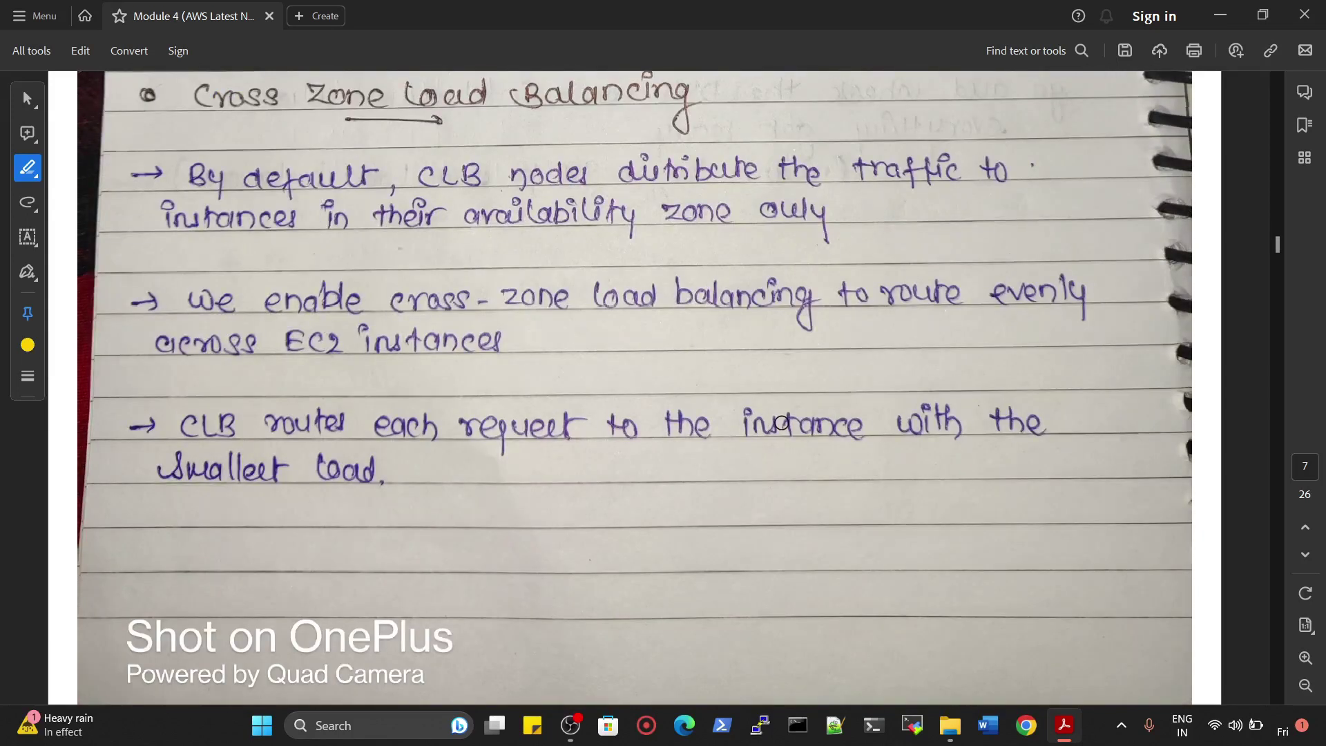
pyautogui.scroll(2, 483, 431)
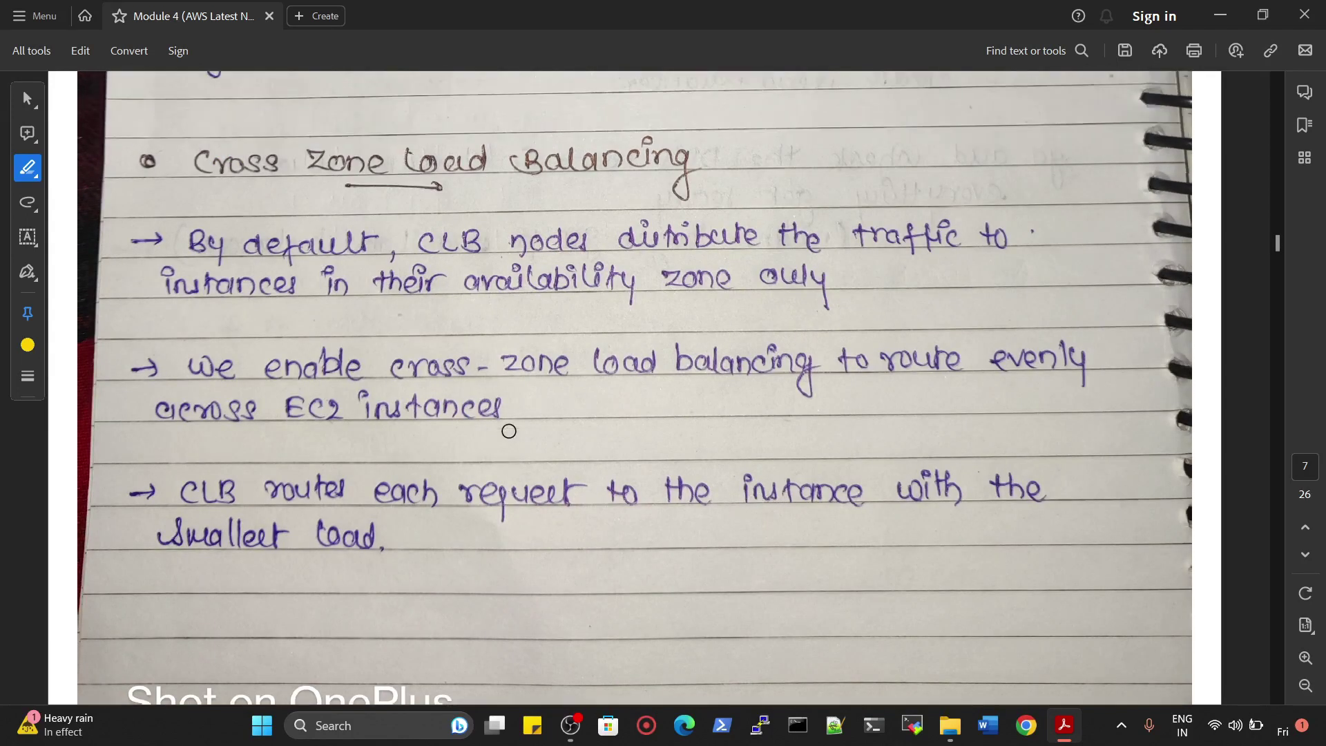
pyautogui.scroll(1, 474, 387)
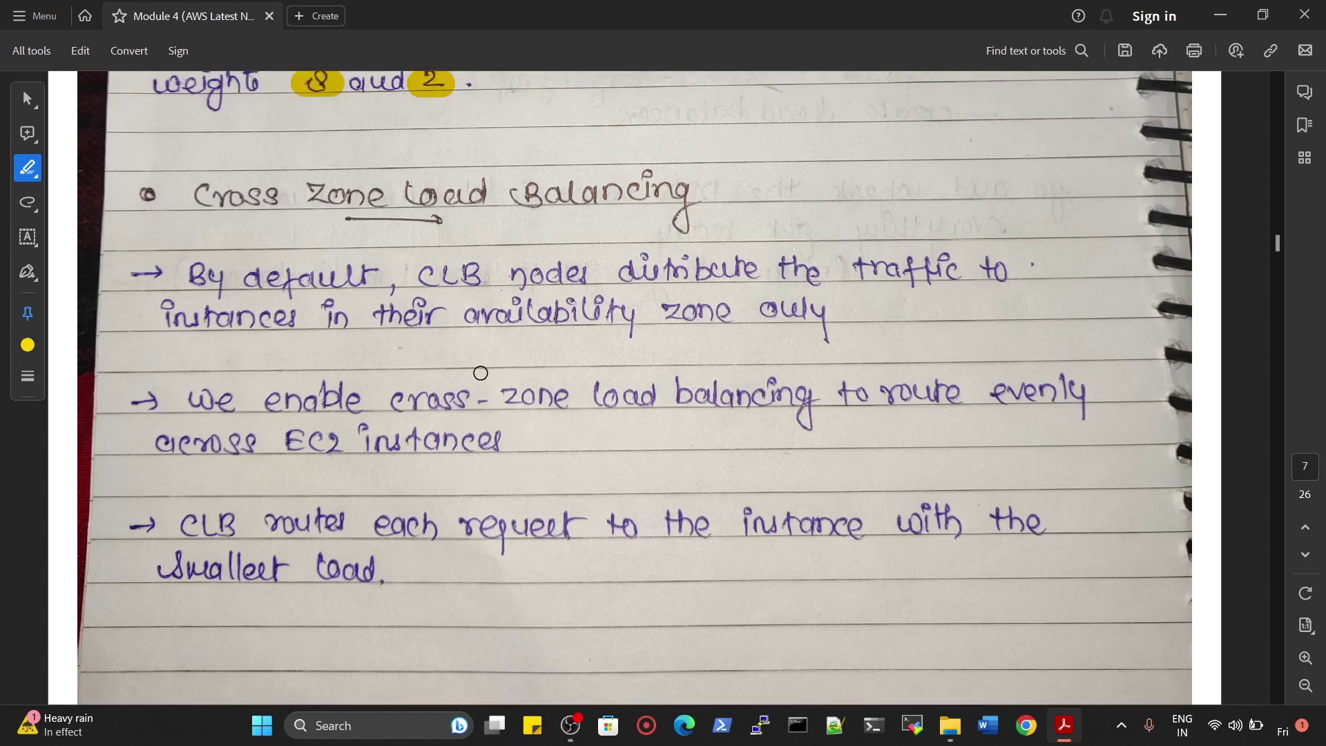
pyautogui.scroll(1, 482, 370)
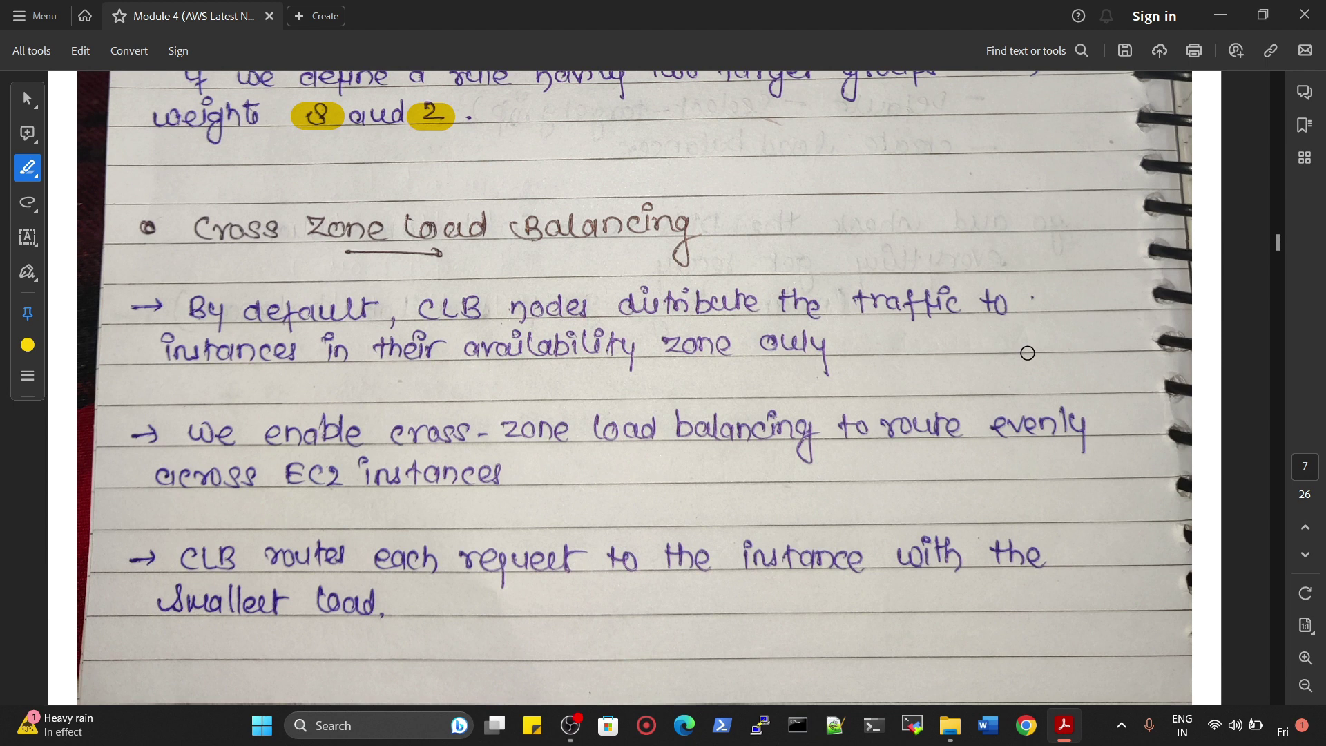
# Highlight the us-east-1a and us-east-1b zone labels under the CLB DNS diagram on page 8.
pyautogui.scroll(-10, 973, 352)
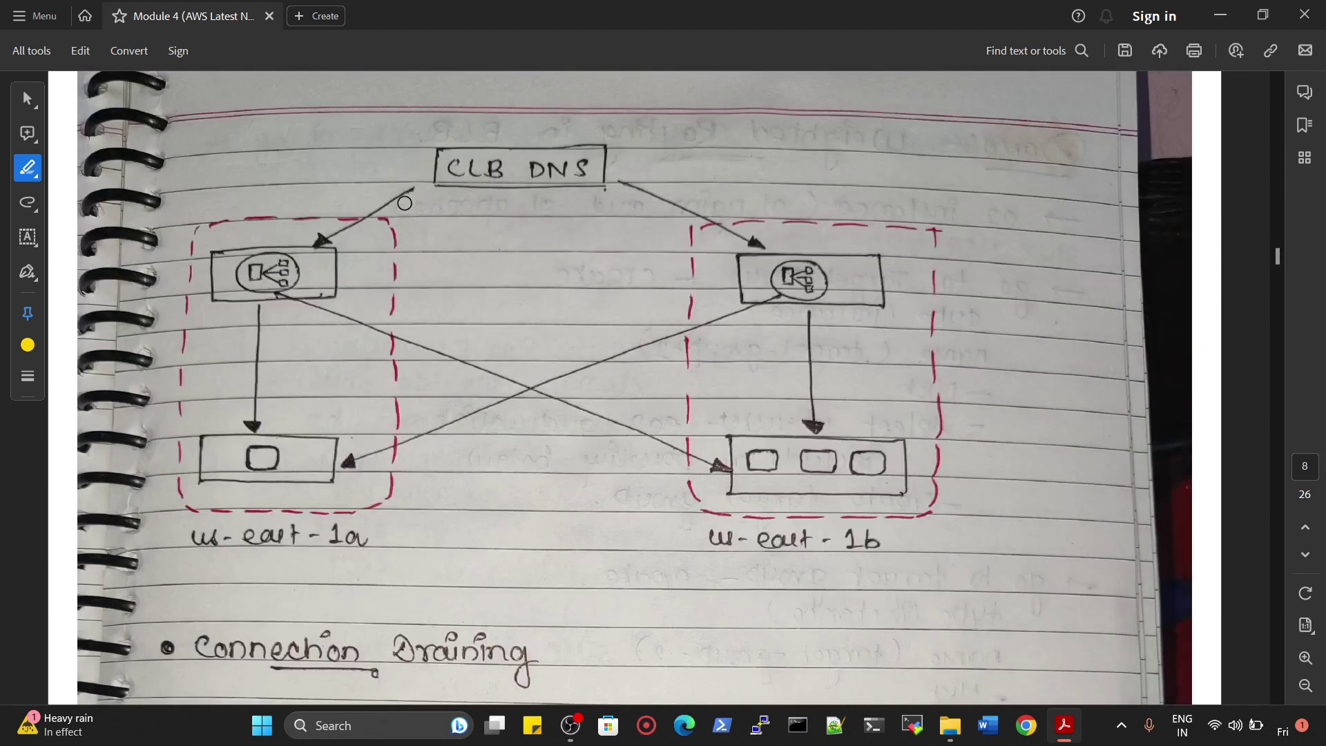
pyautogui.moveTo(185, 553); pyautogui.dragTo(373, 553)
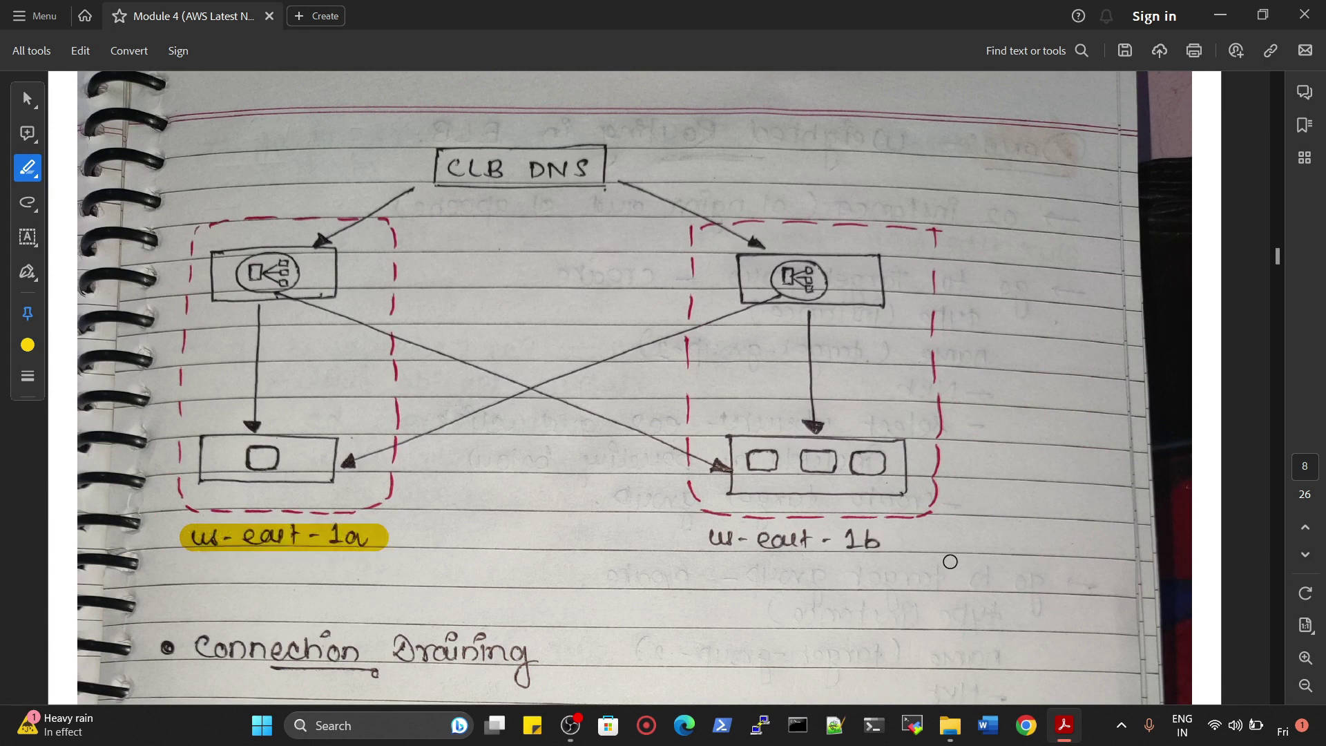
pyautogui.moveTo(711, 545); pyautogui.dragTo(871, 558)
# Highlight both arrows from CLB DNS, the us-east-1a load balancer's arrows to both zones, and the instances in each zone.
pyautogui.moveTo(423, 183); pyautogui.dragTo(321, 259)
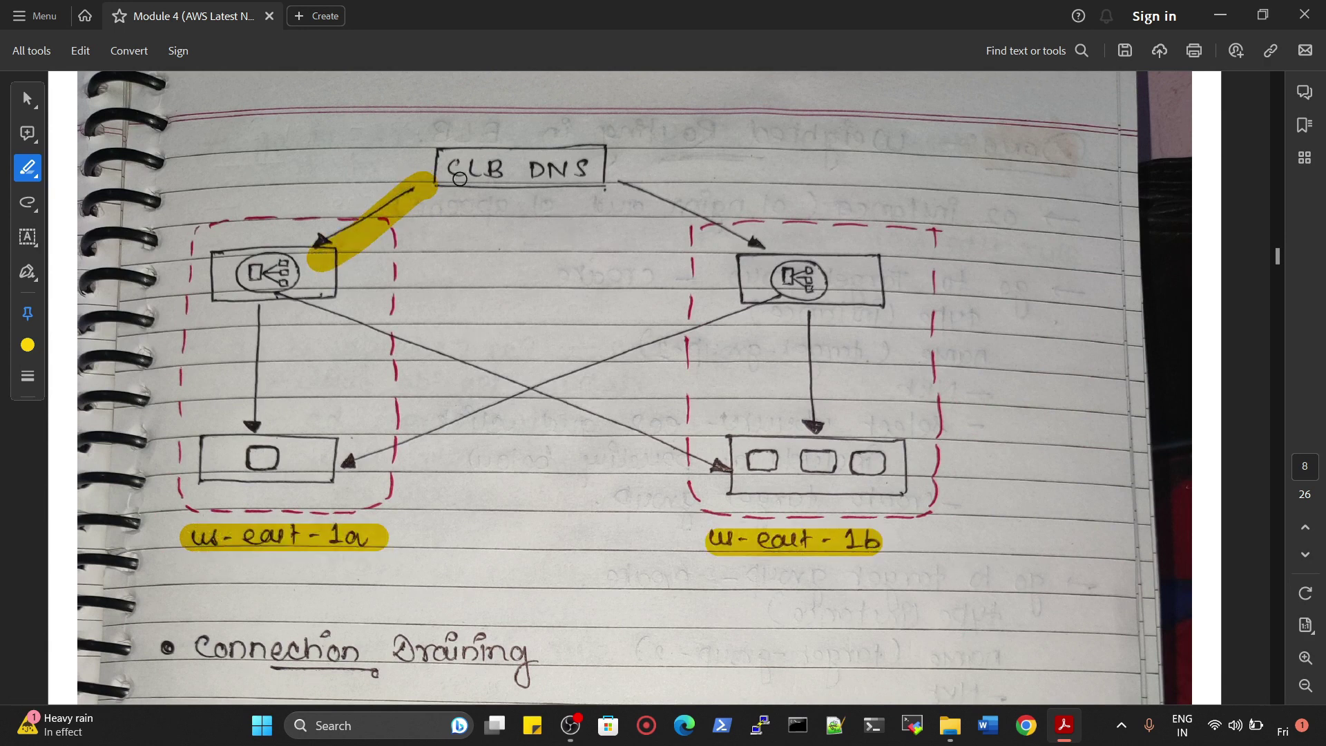
pyautogui.moveTo(615, 177); pyautogui.dragTo(770, 245)
pyautogui.moveTo(285, 296); pyautogui.dragTo(718, 469)
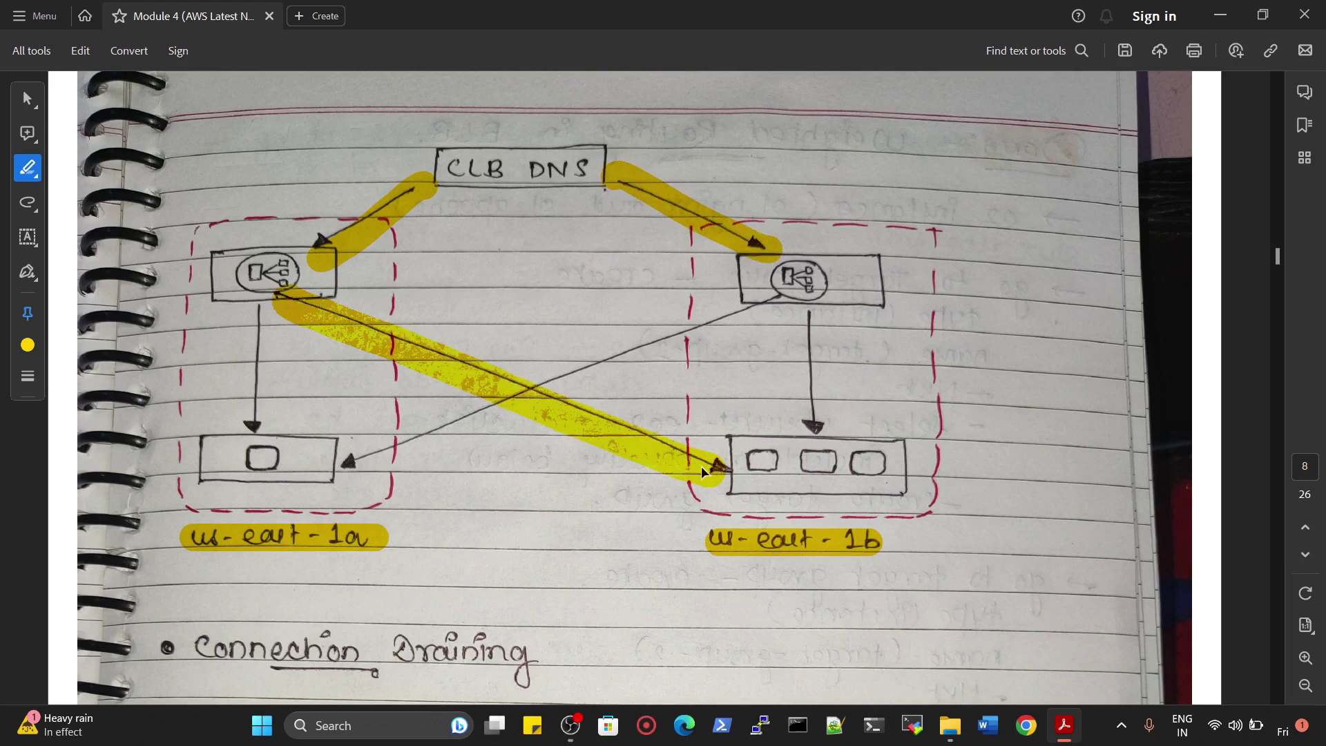
pyautogui.moveTo(260, 309); pyautogui.dragTo(254, 426)
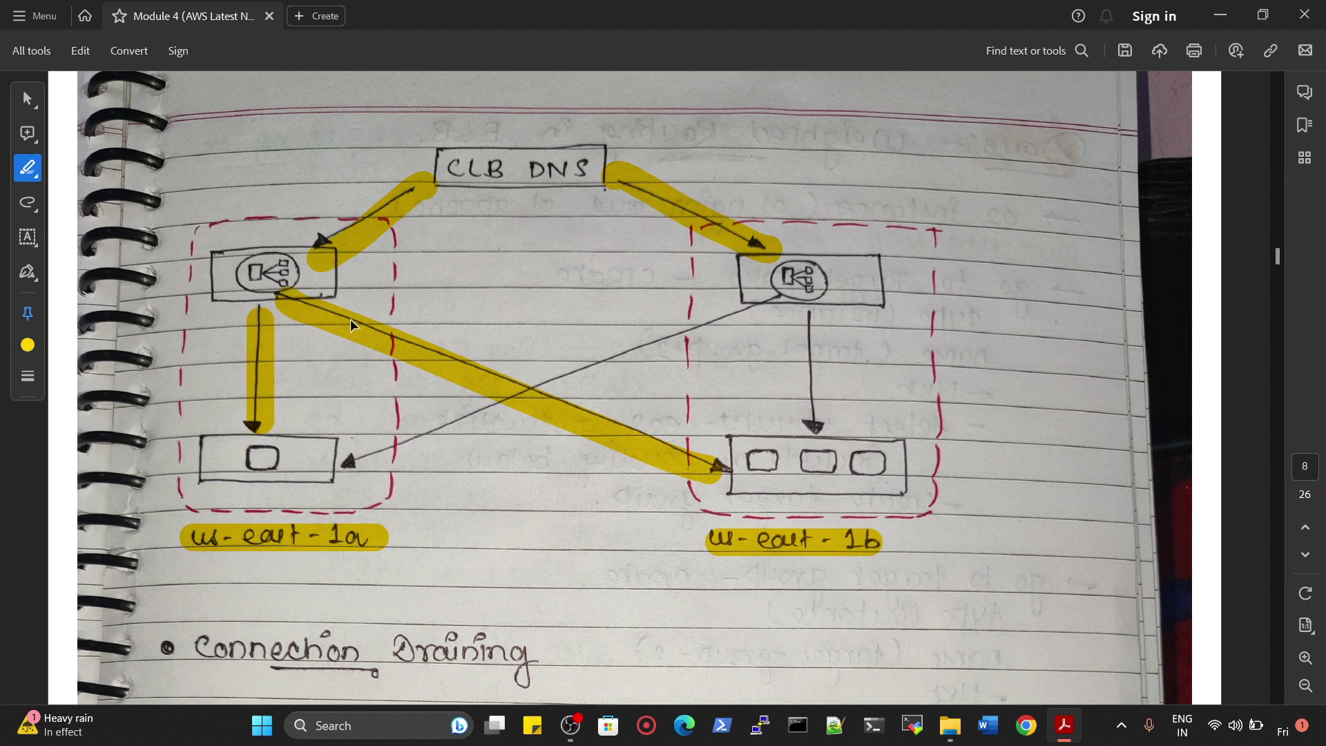
pyautogui.moveTo(262, 442); pyautogui.dragTo(265, 492)
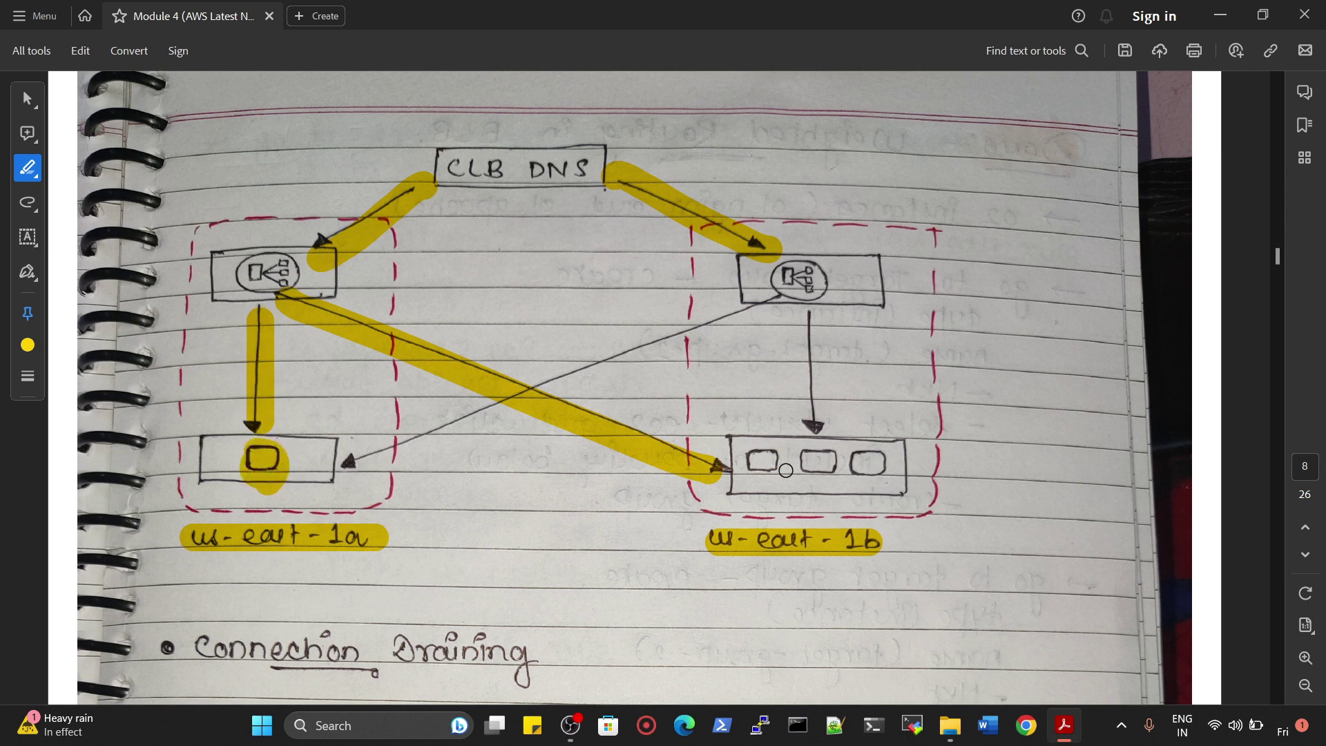
pyautogui.moveTo(732, 447)
pyautogui.mouseDown()
pyautogui.moveTo(918, 459)
pyautogui.moveTo(704, 496)
pyautogui.moveTo(858, 466)
pyautogui.moveTo(663, 464)
pyautogui.moveTo(952, 485)
pyautogui.mouseUp()
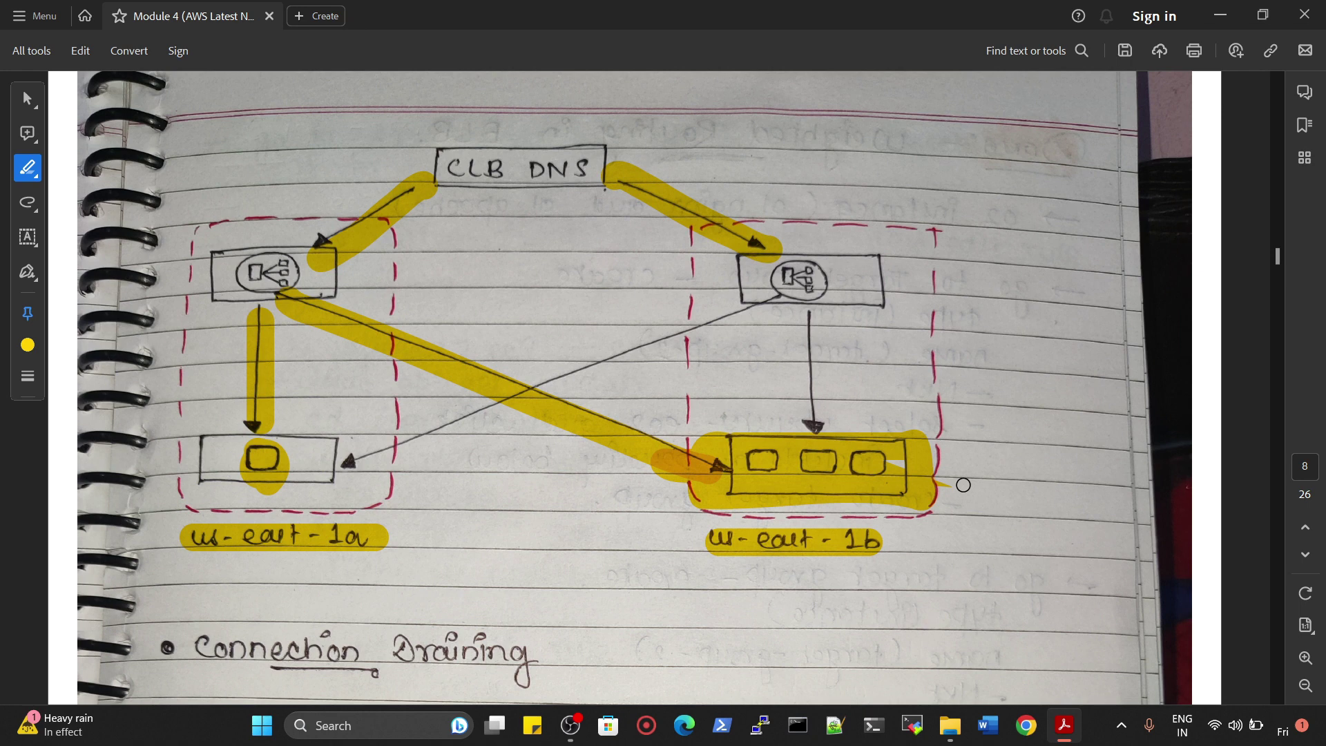
# Draw a column of five short highlighter dashes with a large bracket around them beside the Connection Draining text.
pyautogui.scroll(-5, 946, 476)
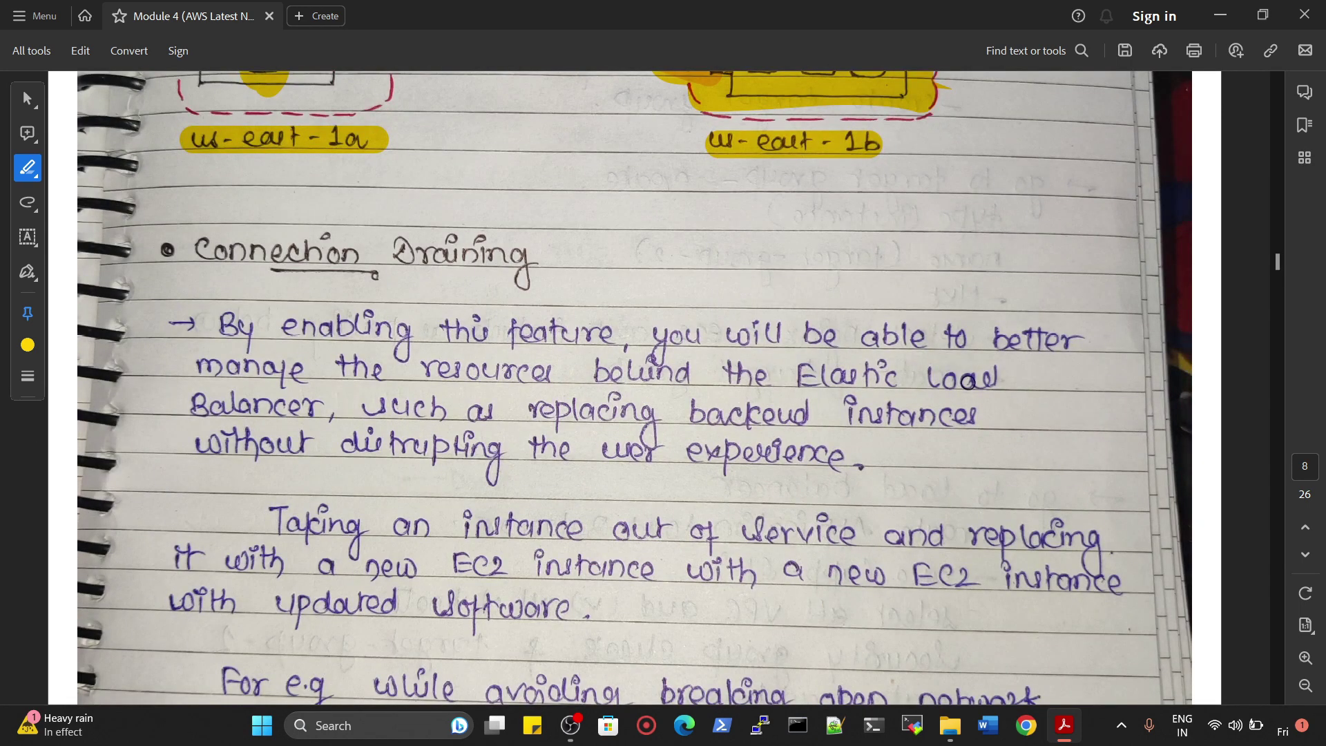
pyautogui.scroll(1, 867, 391)
pyautogui.scroll(2, 867, 391)
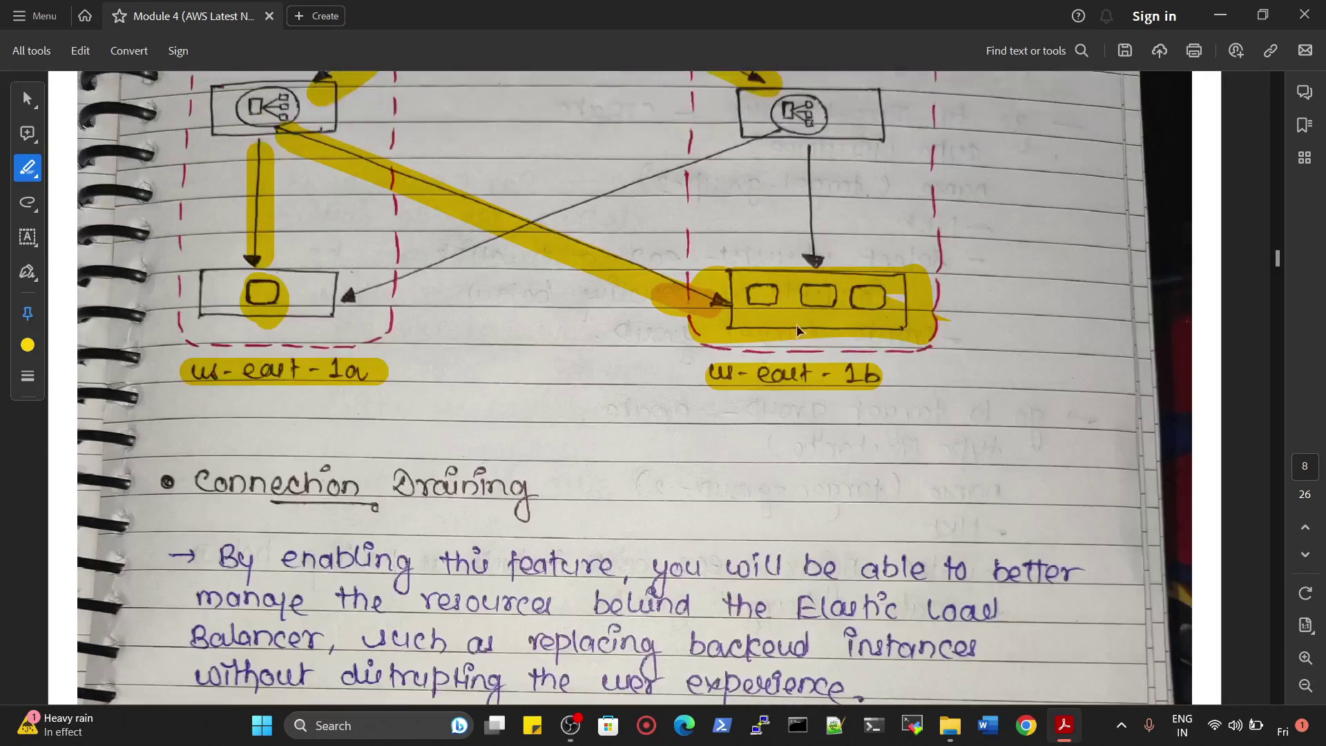
pyautogui.scroll(-1, 683, 463)
pyautogui.moveTo(944, 344)
pyautogui.mouseDown()
pyautogui.moveTo(1011, 344)
pyautogui.moveTo(1024, 385)
pyautogui.mouseUp()
pyautogui.moveTo(974, 436); pyautogui.dragTo(1036, 436)
pyautogui.moveTo(982, 488); pyautogui.dragTo(1032, 489)
pyautogui.moveTo(984, 530); pyautogui.dragTo(1062, 530)
pyautogui.moveTo(956, 311)
pyautogui.mouseDown()
pyautogui.moveTo(911, 556)
pyautogui.moveTo(966, 583)
pyautogui.mouseUp()
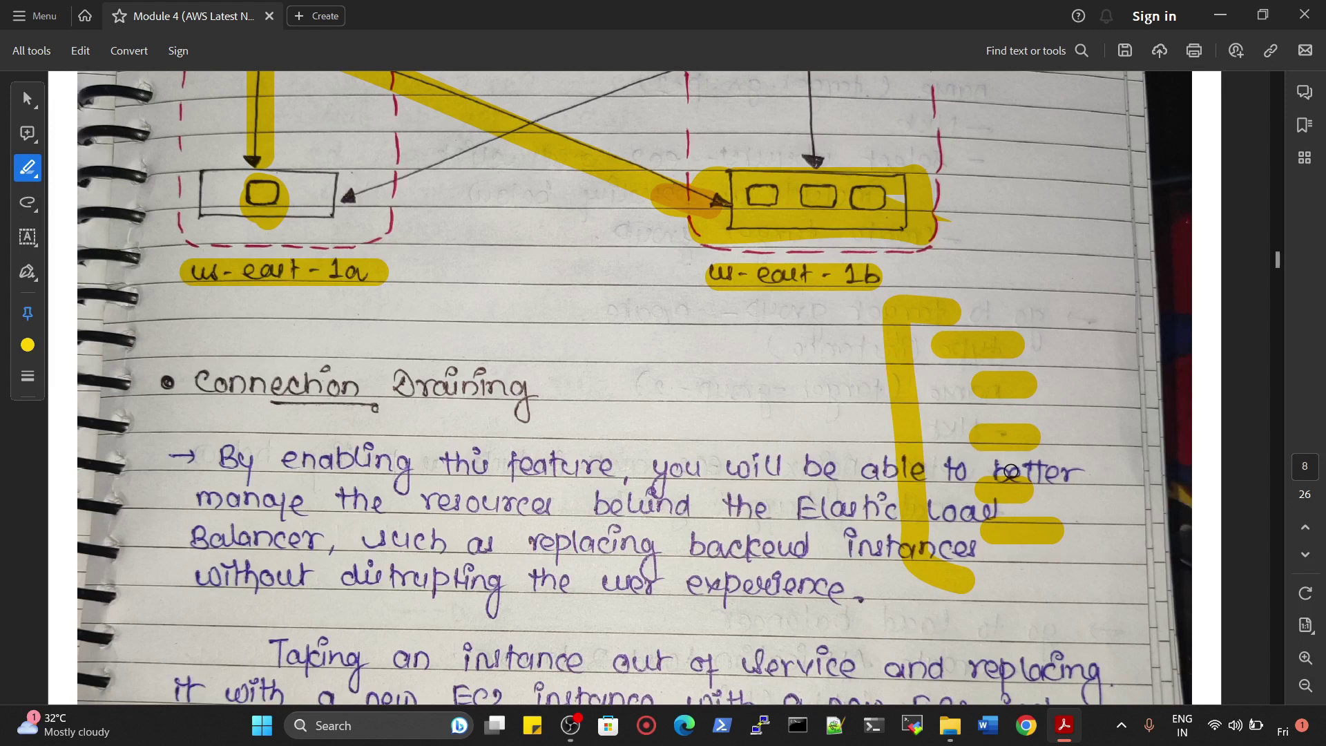
# Undo the bracket and the lowest three dashes, and draw a vertical highlighter stroke across the end of the first Connection Draining paragraph.
pyautogui.hotkey('ctrl', 'z')
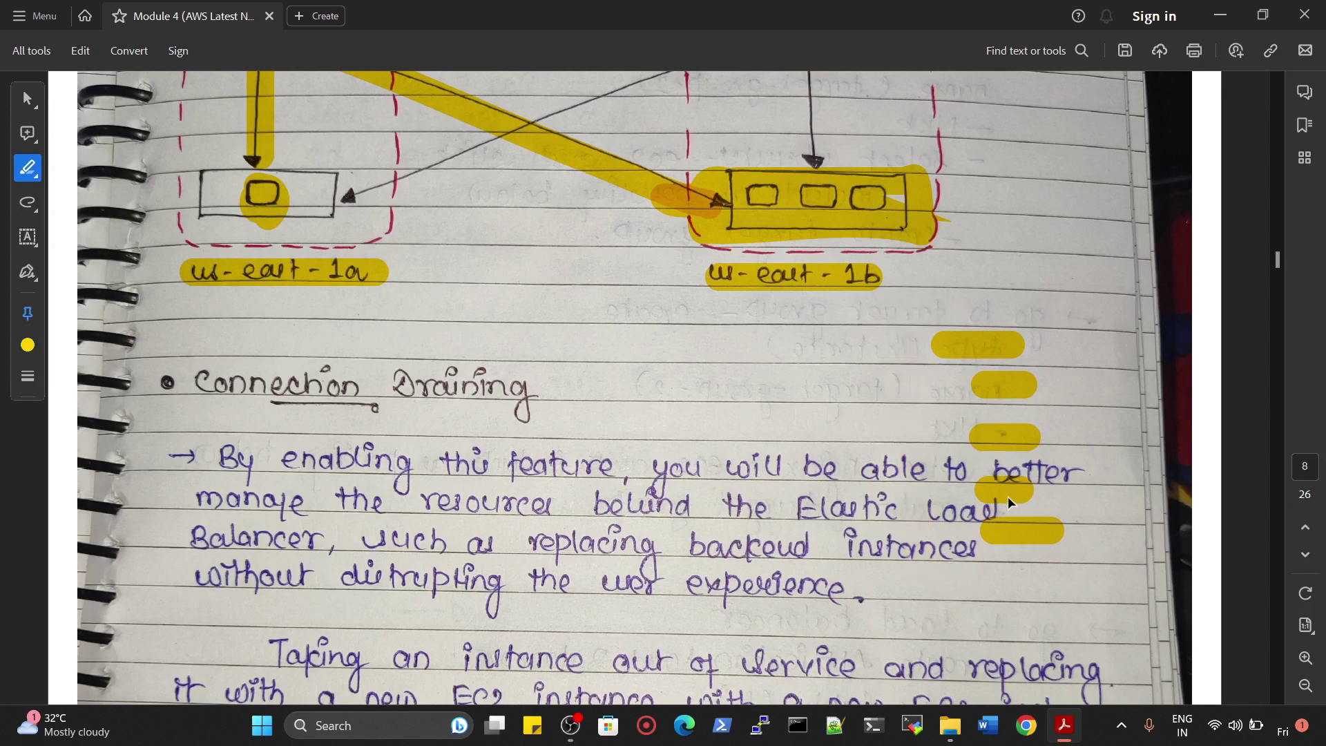
pyautogui.hotkey('ctrl', 'z')
pyautogui.hotkey('ctrl', 'z')
pyautogui.hotkey('ctrl', 'z')
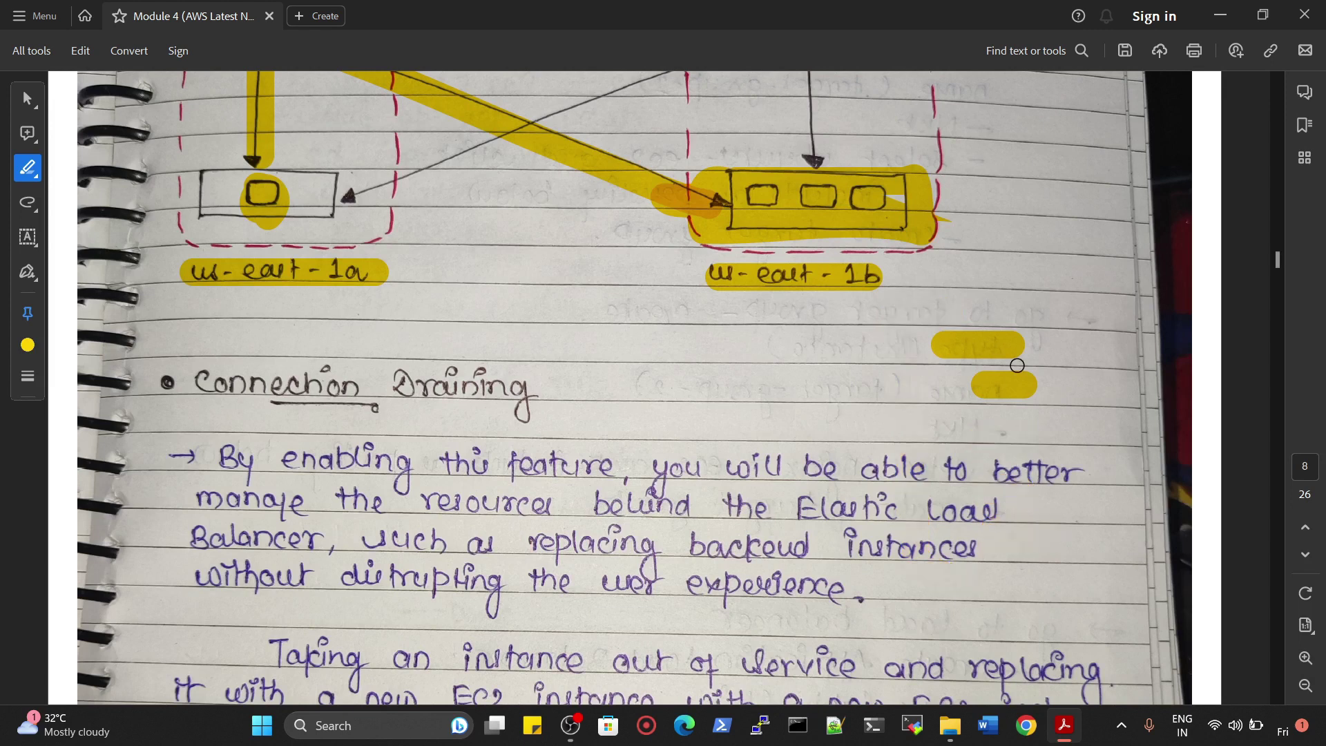
pyautogui.moveTo(1033, 552); pyautogui.dragTo(1015, 446)
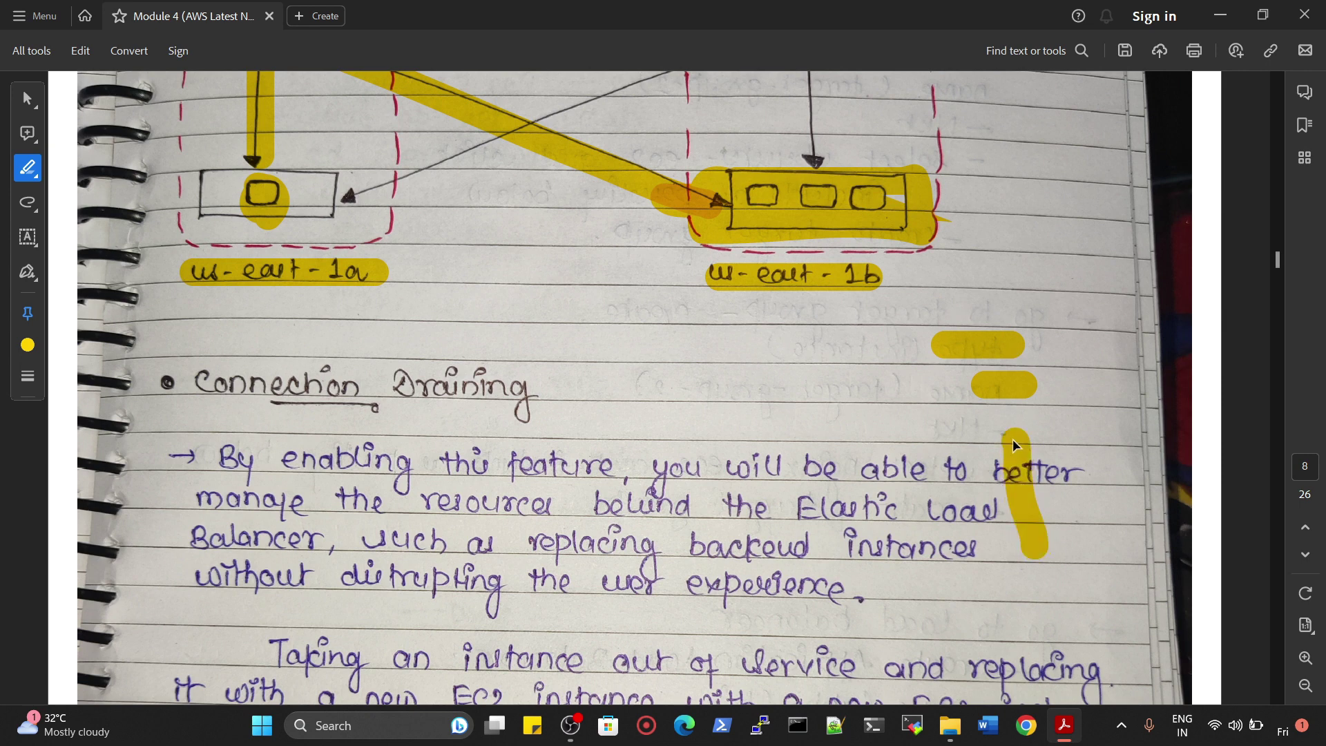
pyautogui.scroll(-6, 967, 509)
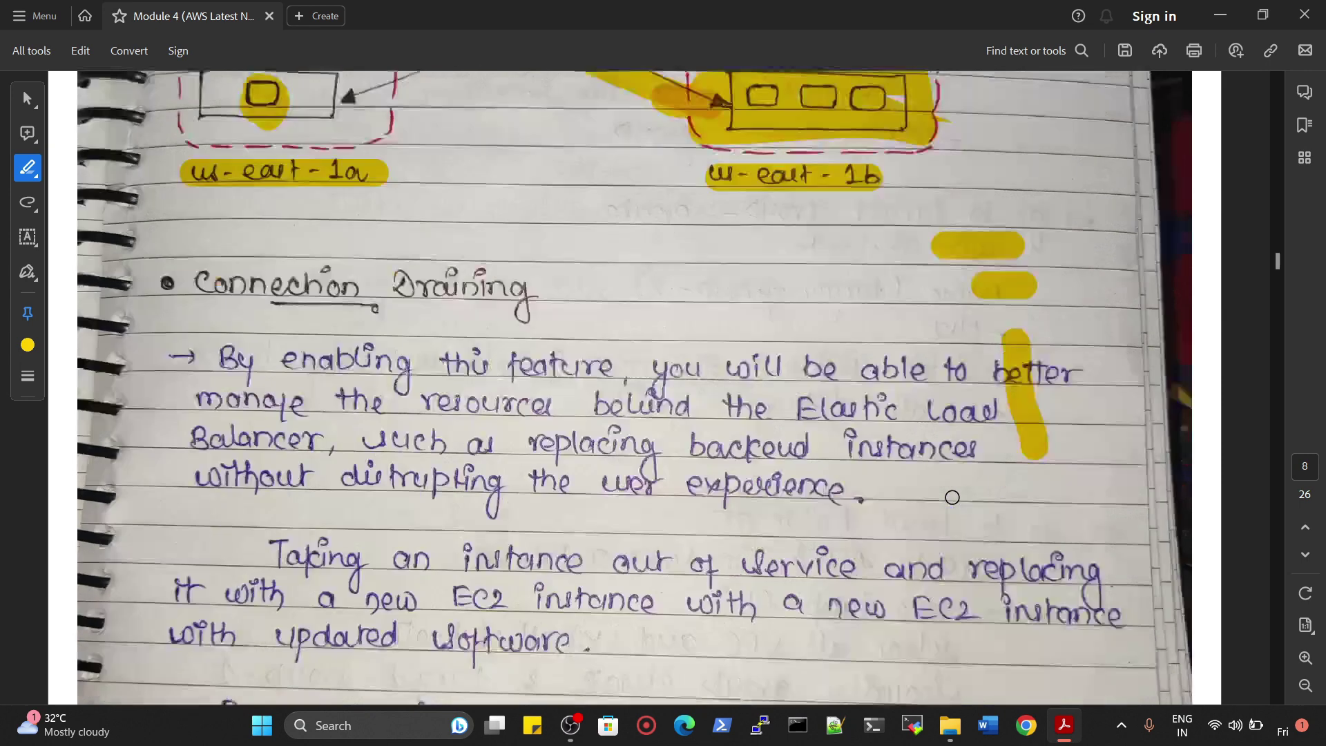
# Draw a large downward highlighter arrow across the Weighted Routing in ELB demo steps on page 9.
pyautogui.scroll(-10, 950, 497)
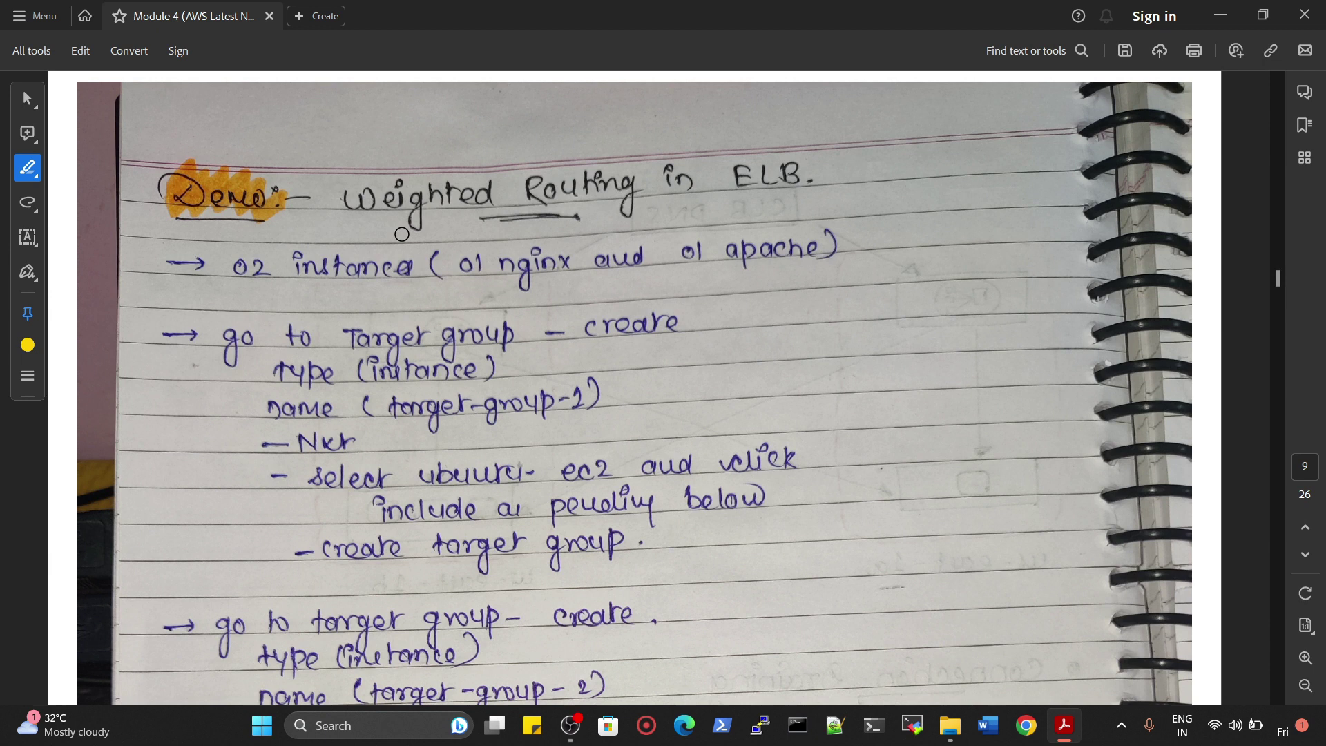
pyautogui.moveTo(418, 242); pyautogui.dragTo(445, 551)
pyautogui.scroll(-3, 547, 482)
pyautogui.scroll(4, 548, 482)
pyautogui.moveTo(511, 510); pyautogui.dragTo(448, 619)
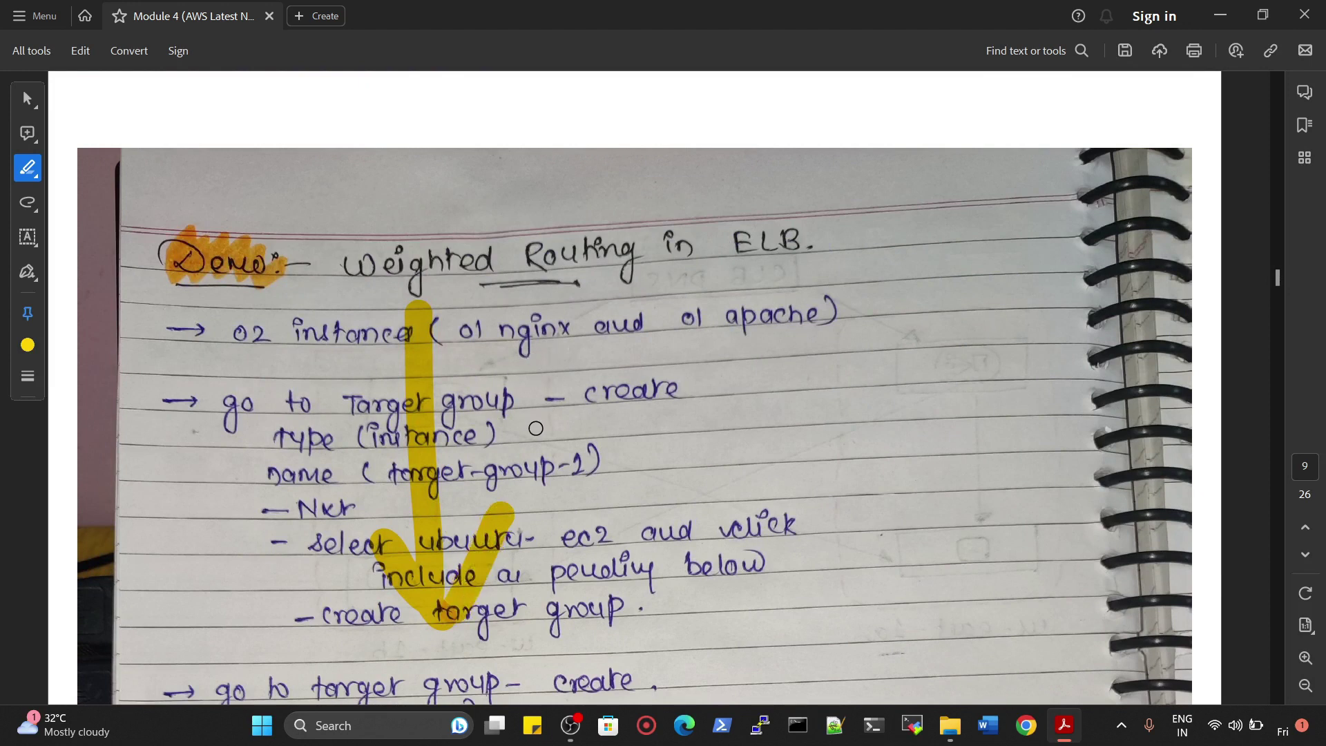
pyautogui.scroll(10, 542, 425)
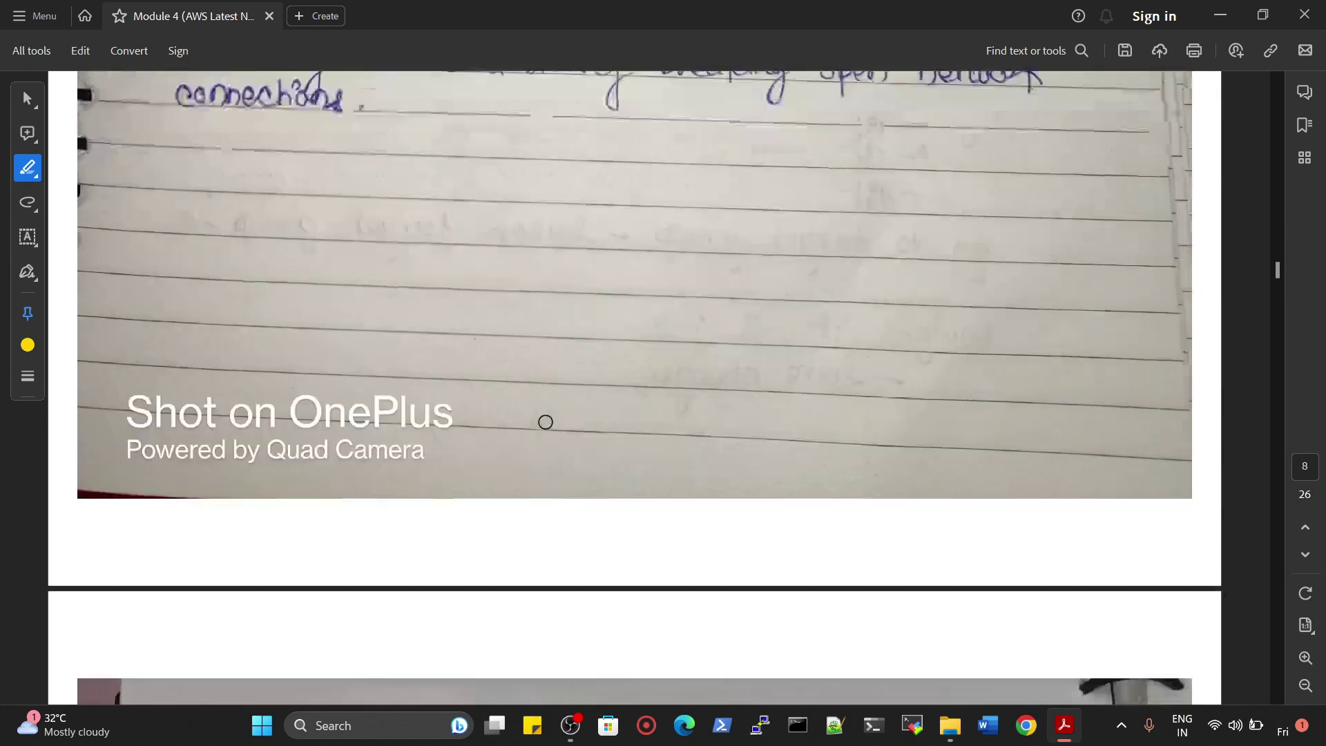
pyautogui.scroll(3, 545, 423)
pyautogui.scroll(3, 545, 423)
pyautogui.scroll(-2, 542, 449)
pyautogui.scroll(-10, 542, 448)
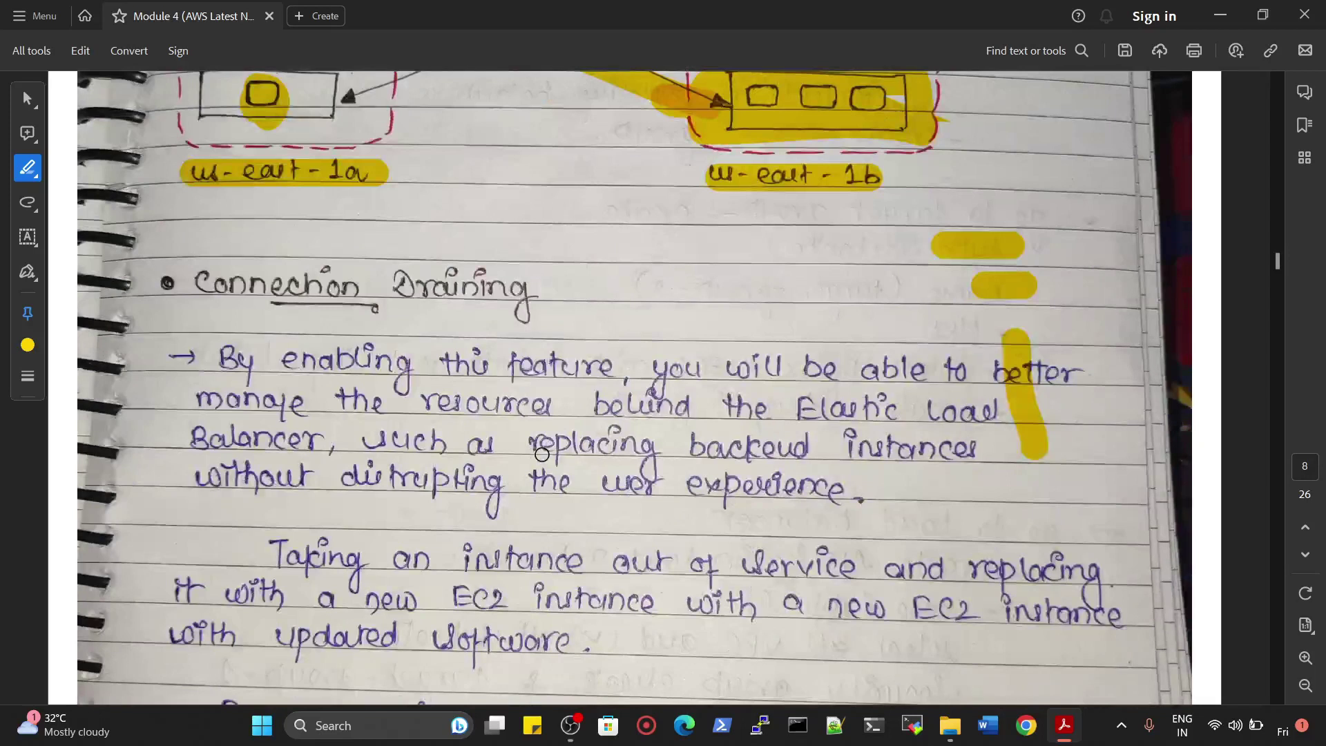
pyautogui.scroll(-7, 543, 455)
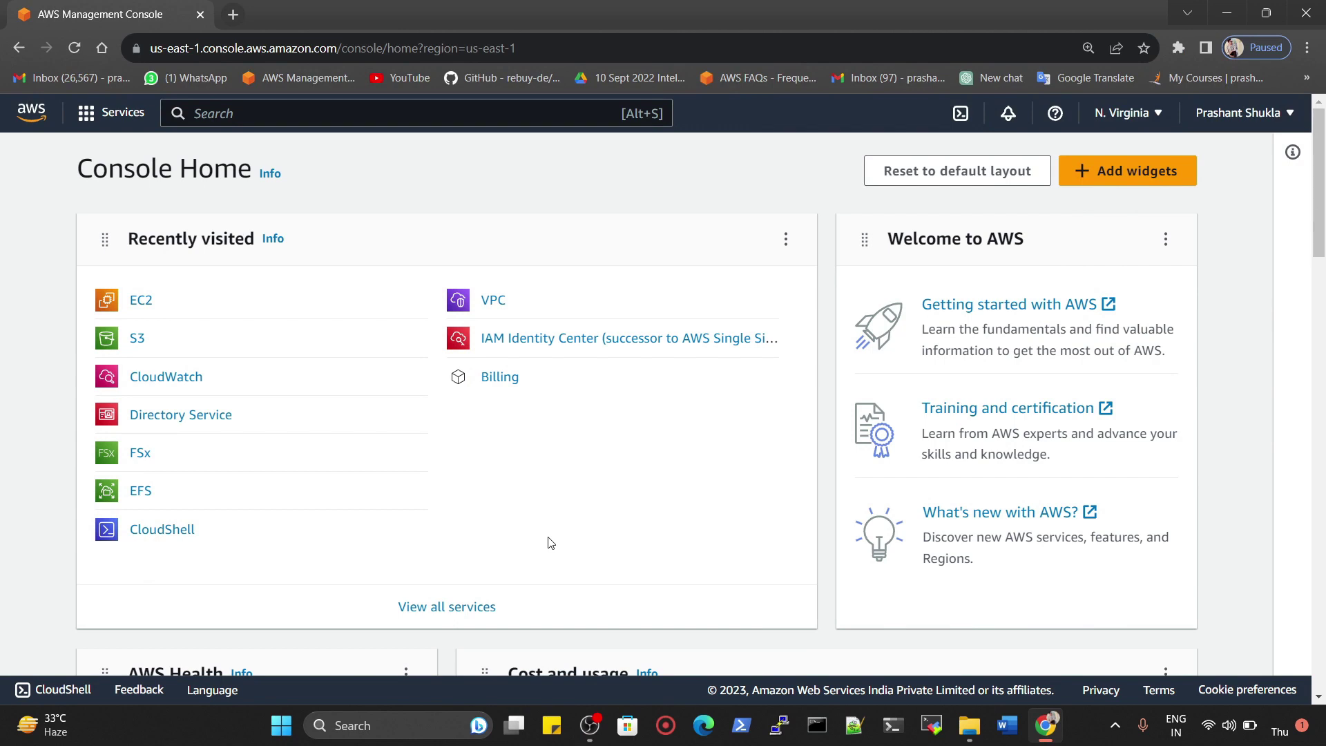
# In the AWS console, start launching an EC2 instance in N. Virginia and name it ec2.
pyautogui.click(129, 301)
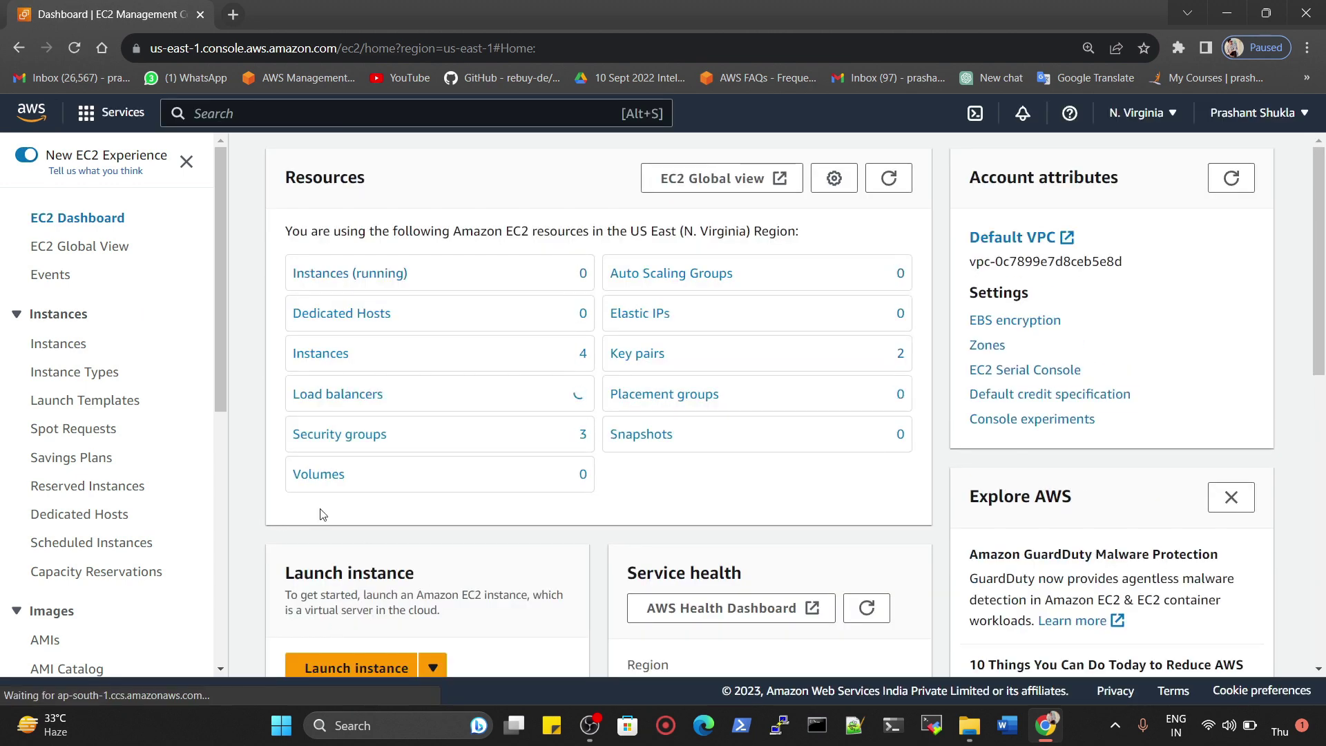
pyautogui.click(348, 273)
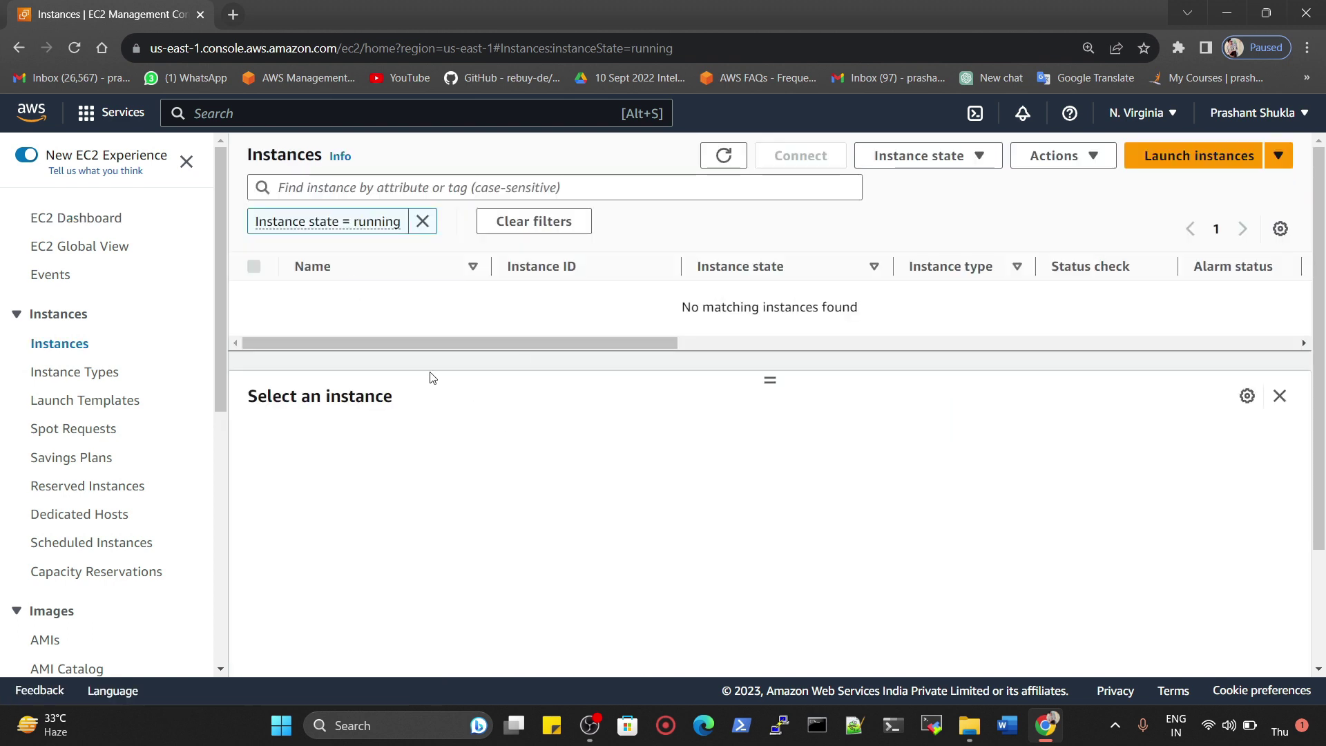
pyautogui.click(1199, 155)
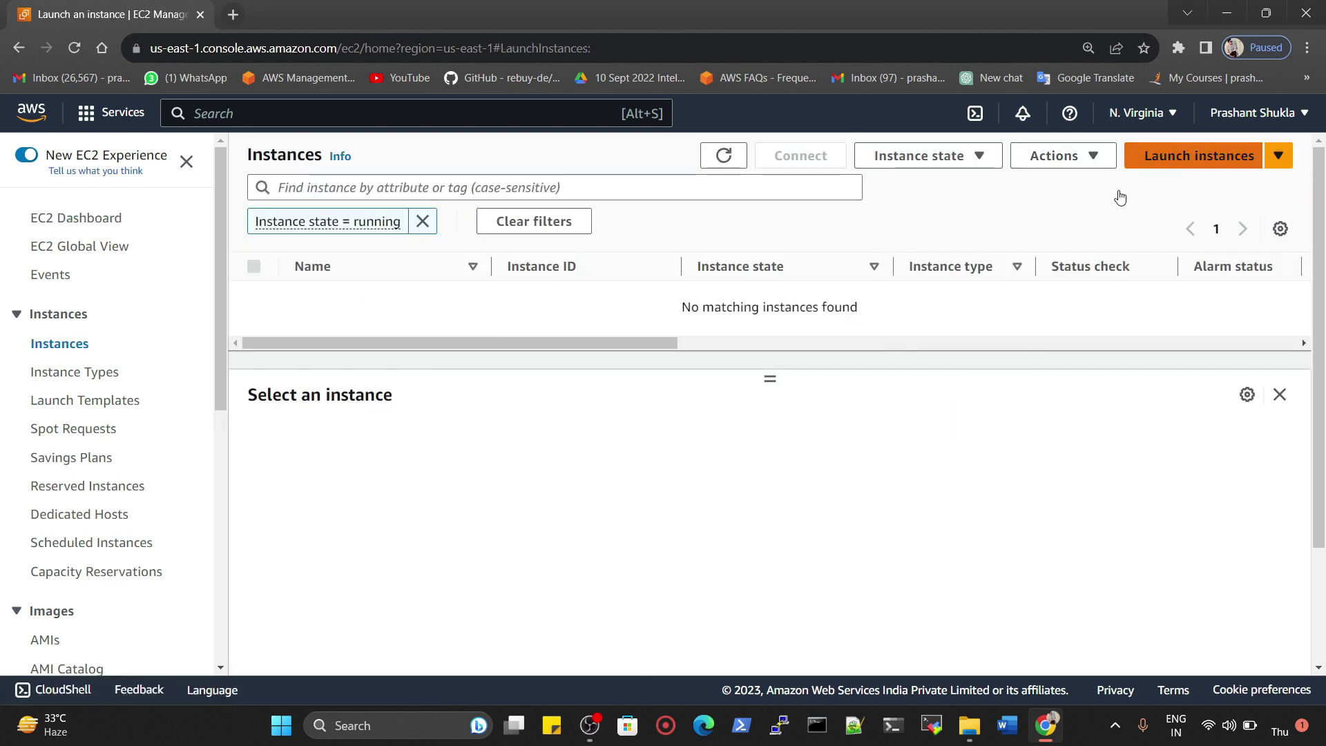
pyautogui.click(208, 417)
pyautogui.write('ec2')
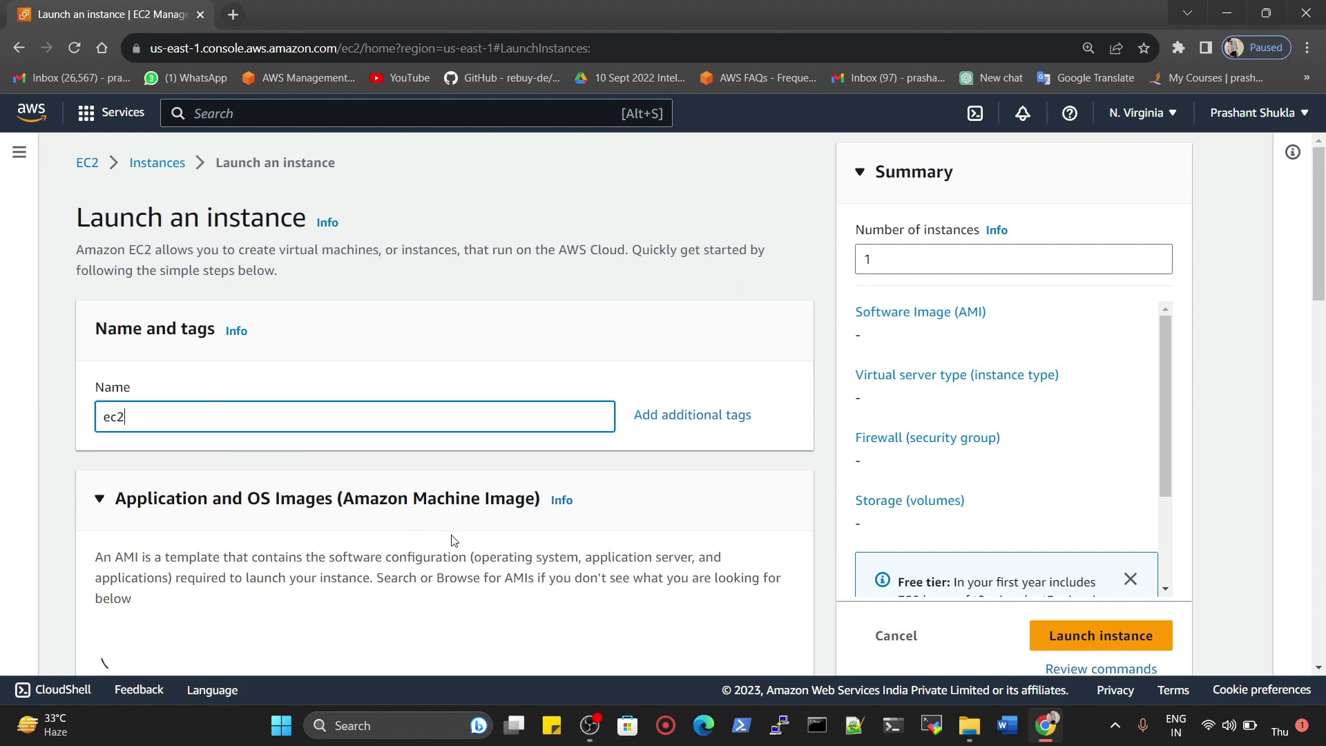
# Choose the Ubuntu Server 22.04 LTS image and the NV key pair for the instance.
pyautogui.scroll(-6, 453, 542)
pyautogui.click(349, 282)
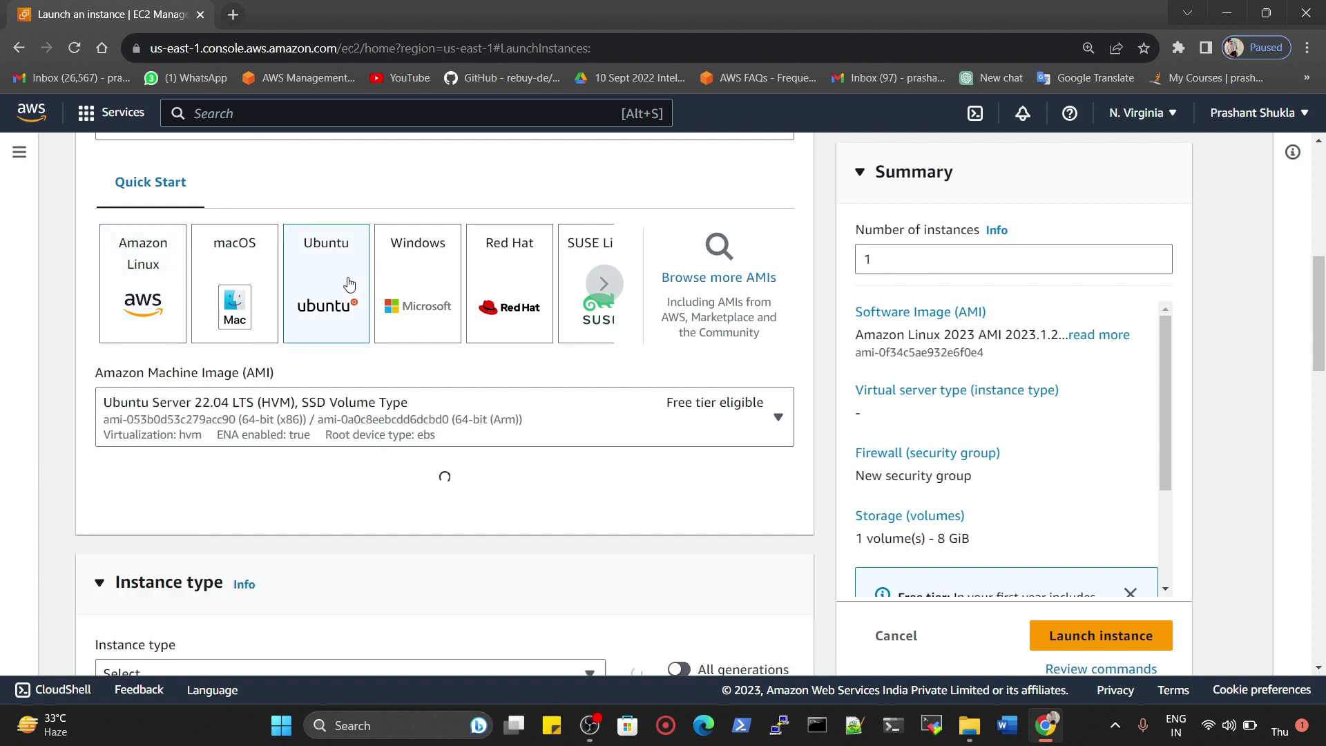
pyautogui.scroll(-3, 421, 465)
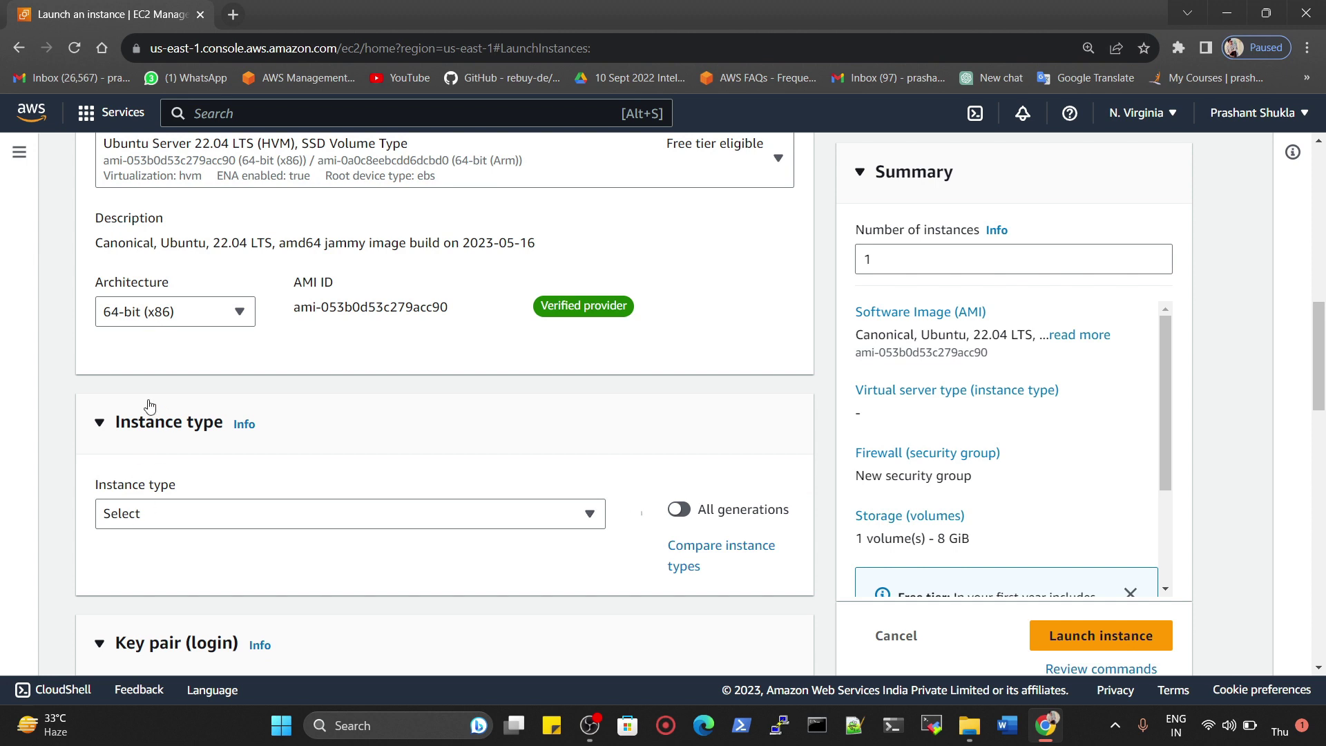
pyautogui.scroll(-3, 400, 515)
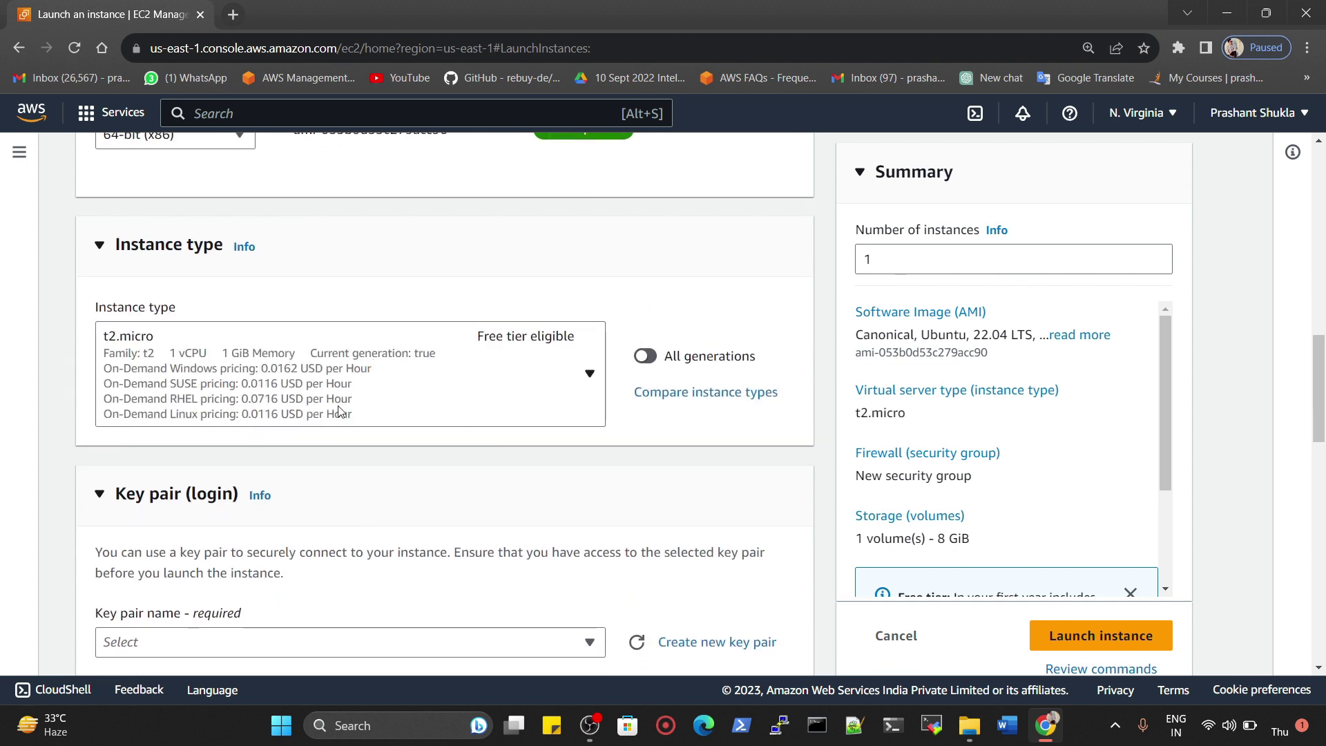
pyautogui.scroll(-3, 340, 411)
pyautogui.click(169, 475)
pyautogui.click(135, 590)
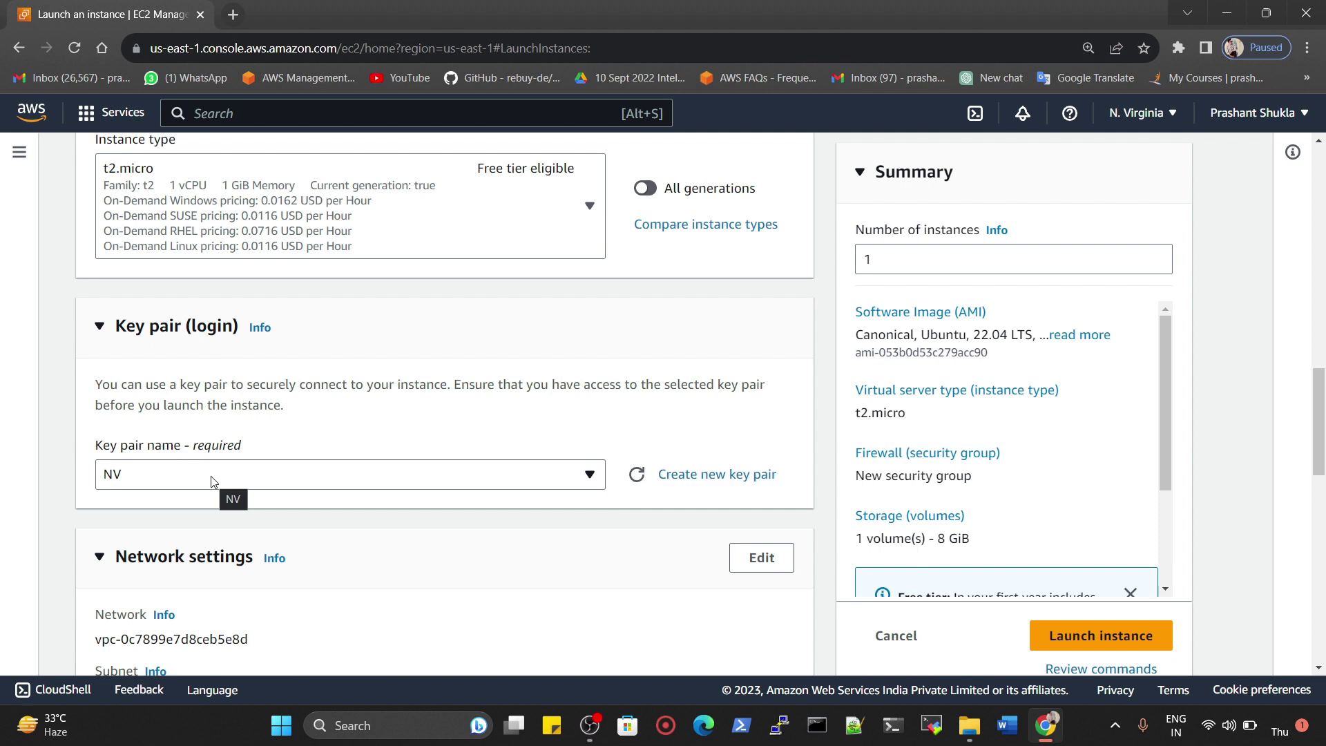
# Assign the existing default security group to the instance.
pyautogui.scroll(-6, 213, 481)
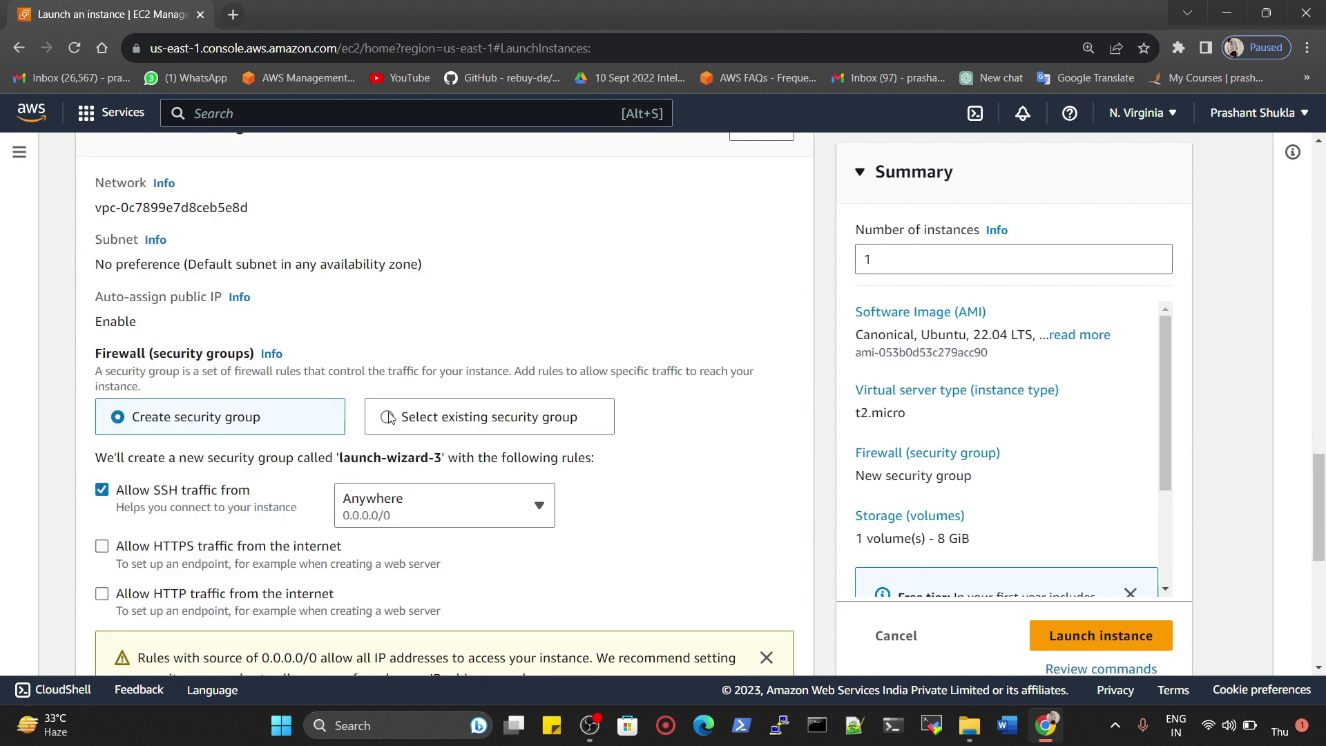
pyautogui.click(388, 417)
pyautogui.click(588, 487)
pyautogui.scroll(-1, 125, 619)
pyautogui.click(131, 609)
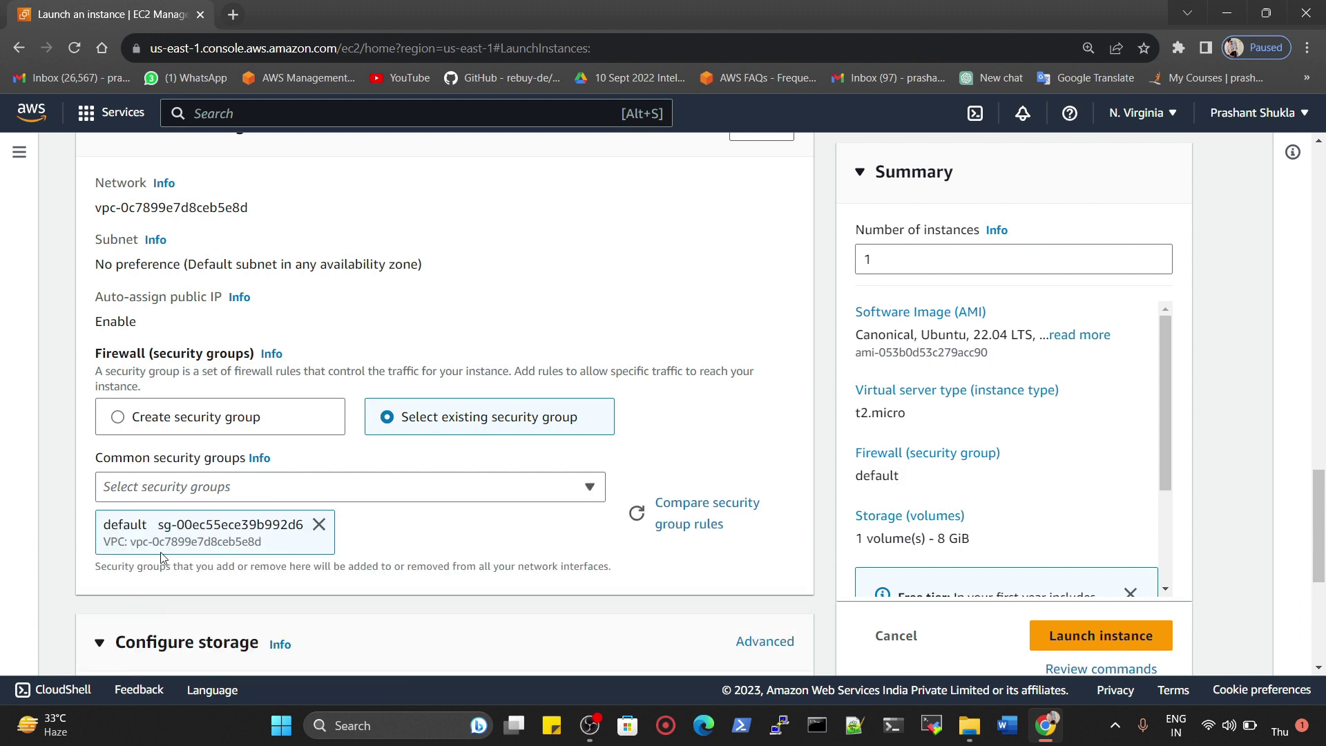
# Set the number of instances to 2 and launch them.
pyautogui.scroll(-5, 160, 557)
pyautogui.scroll(14, 784, 488)
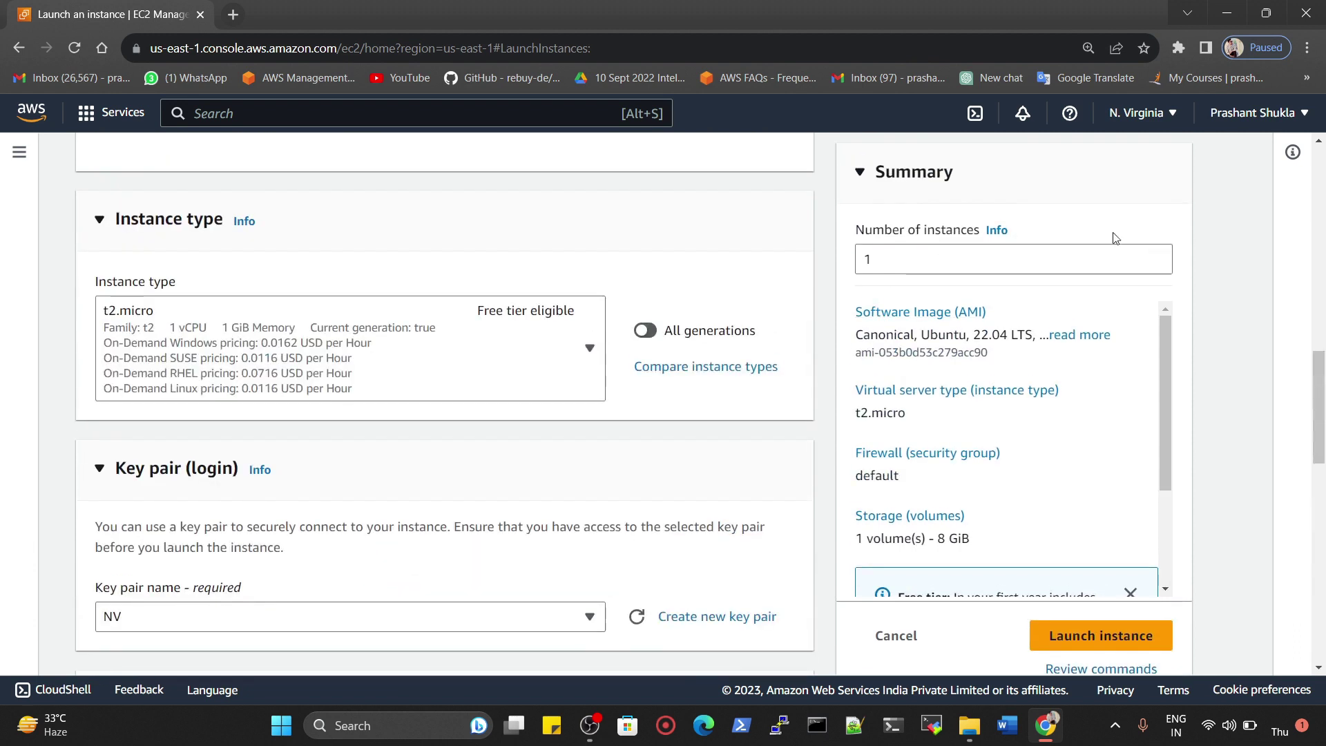
pyautogui.click(1157, 256)
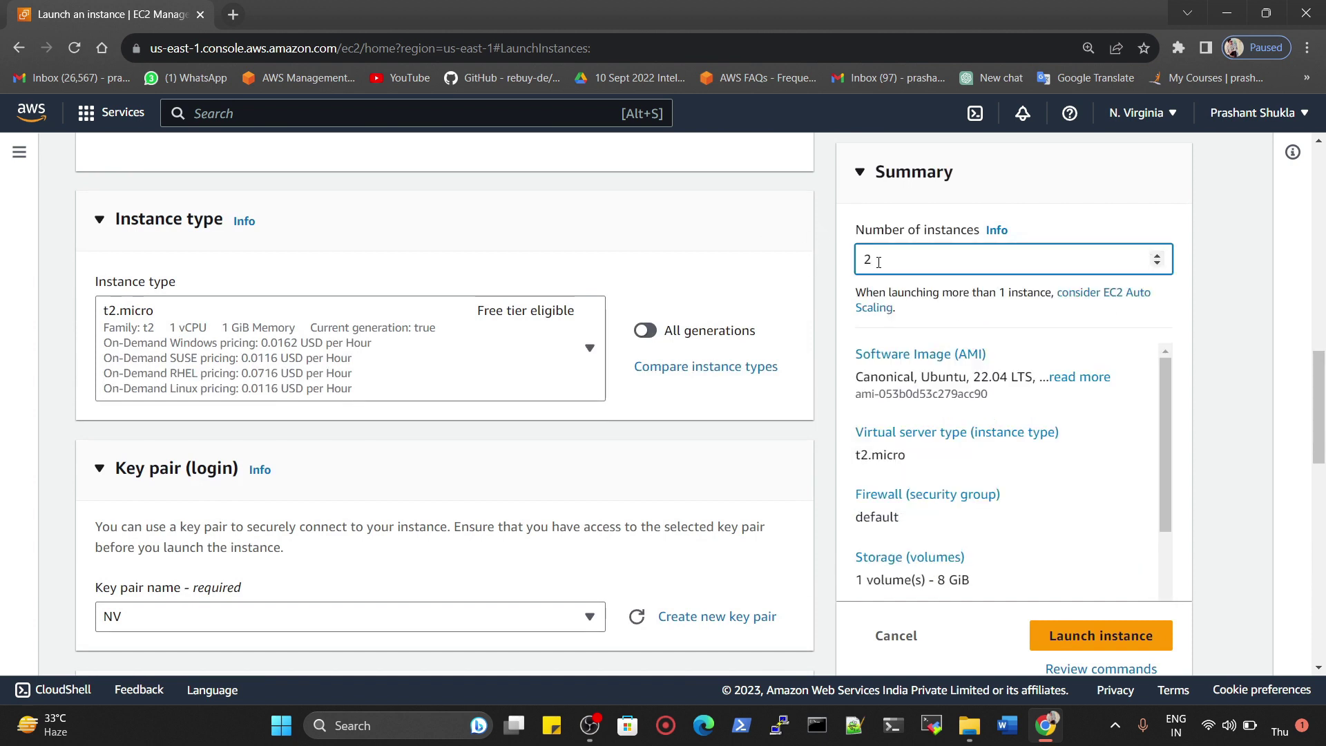
pyautogui.click(1113, 638)
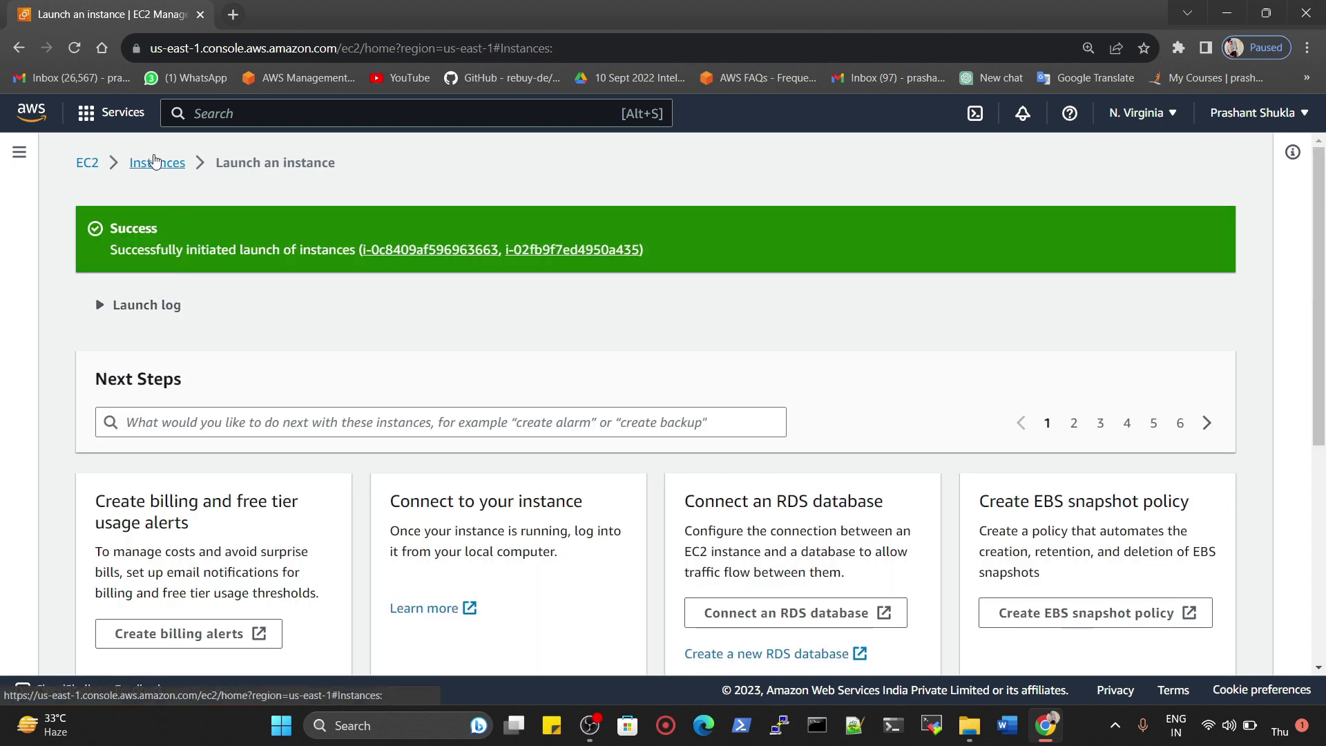
# Open the instances list, sort it by name in descending order, and rename the first ec2 instance ec2-nginx.
pyautogui.click(156, 162)
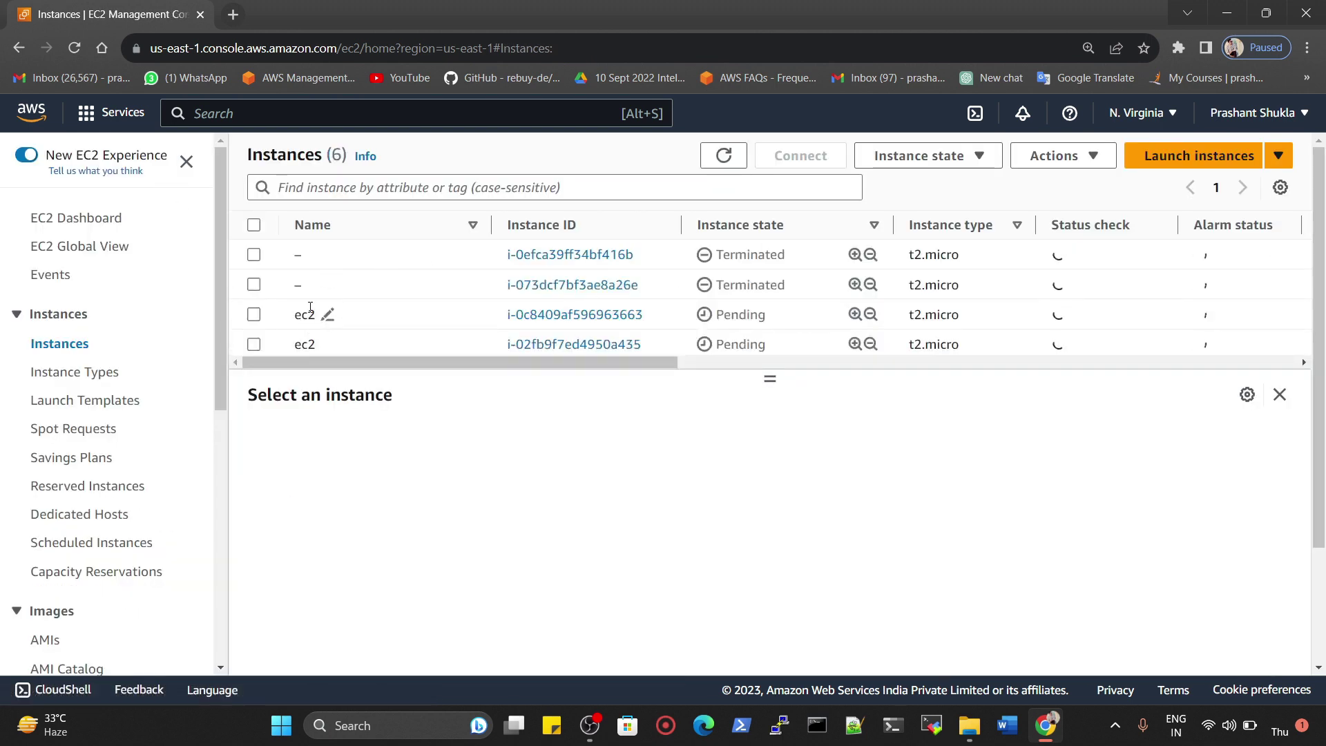
pyautogui.click(373, 225)
pyautogui.click(371, 225)
pyautogui.click(329, 255)
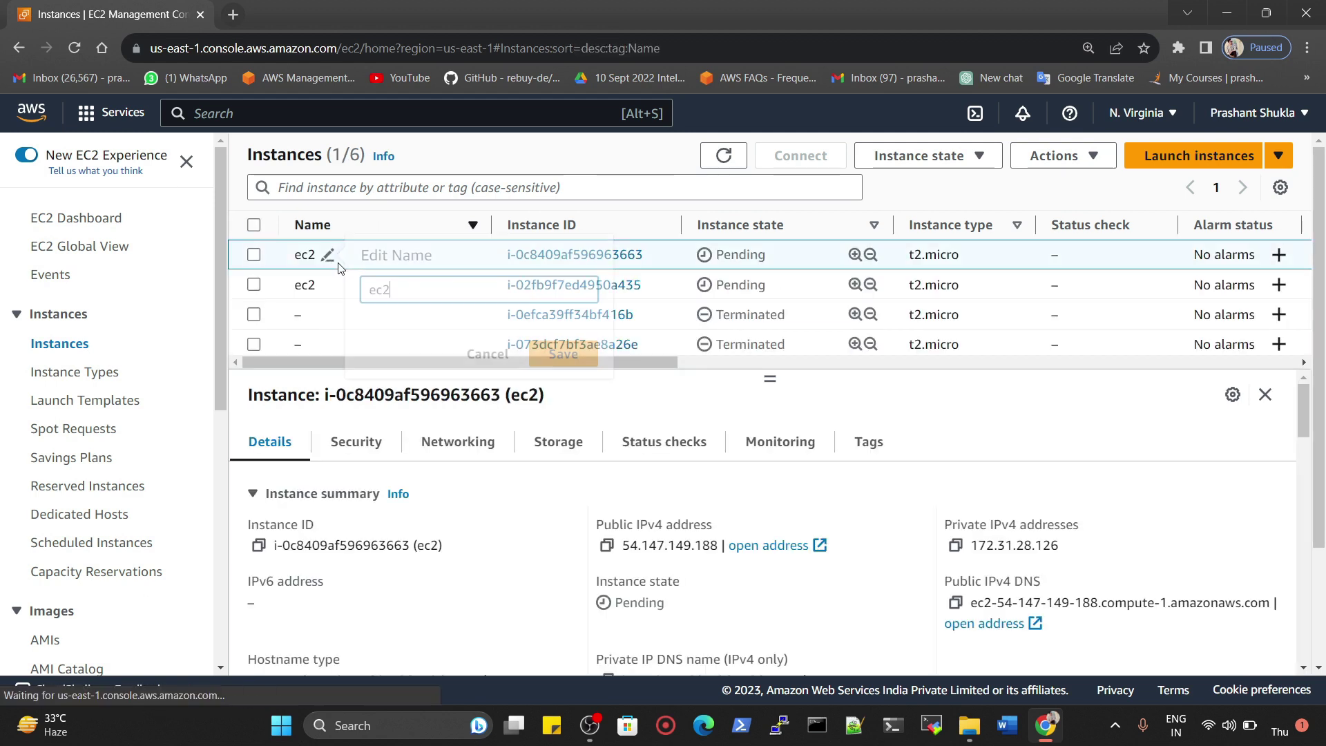
pyautogui.write('-nginx')
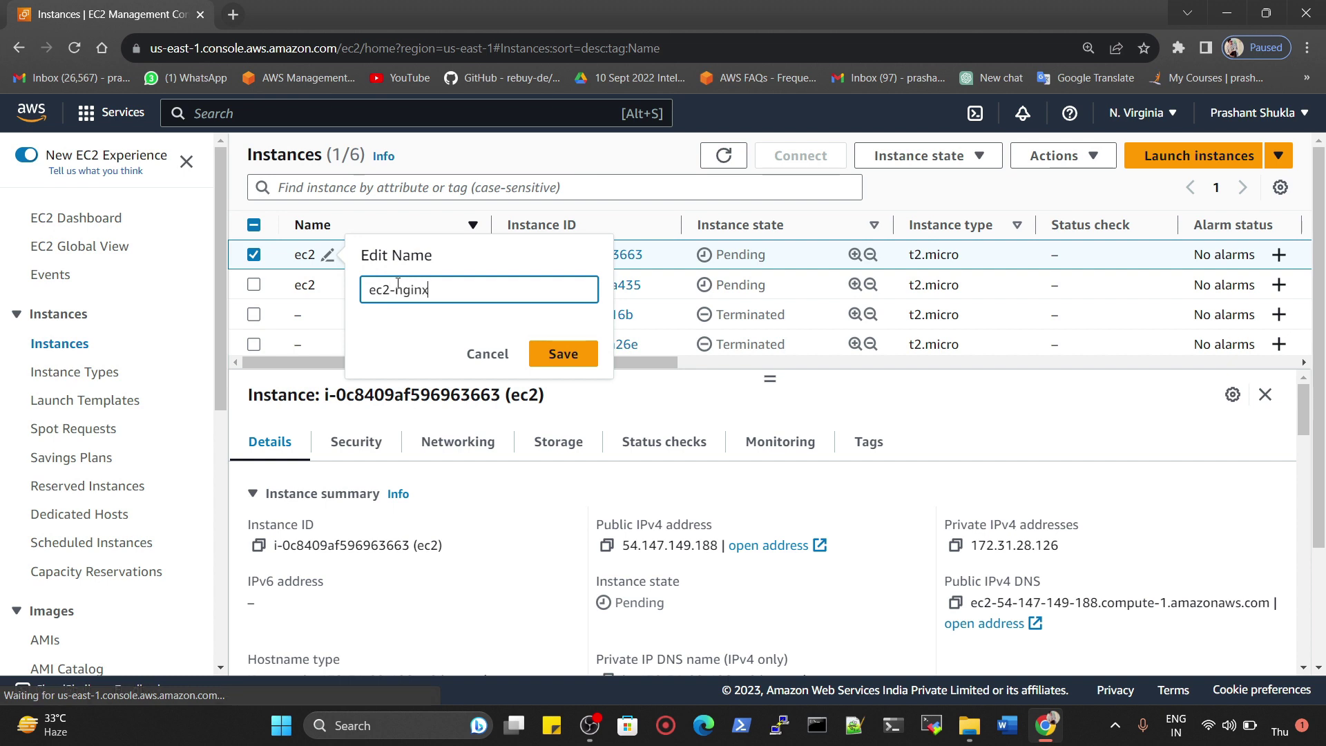
pyautogui.click(560, 354)
# Rename the remaining ec2 instance ec2-apache2.
pyautogui.click(328, 285)
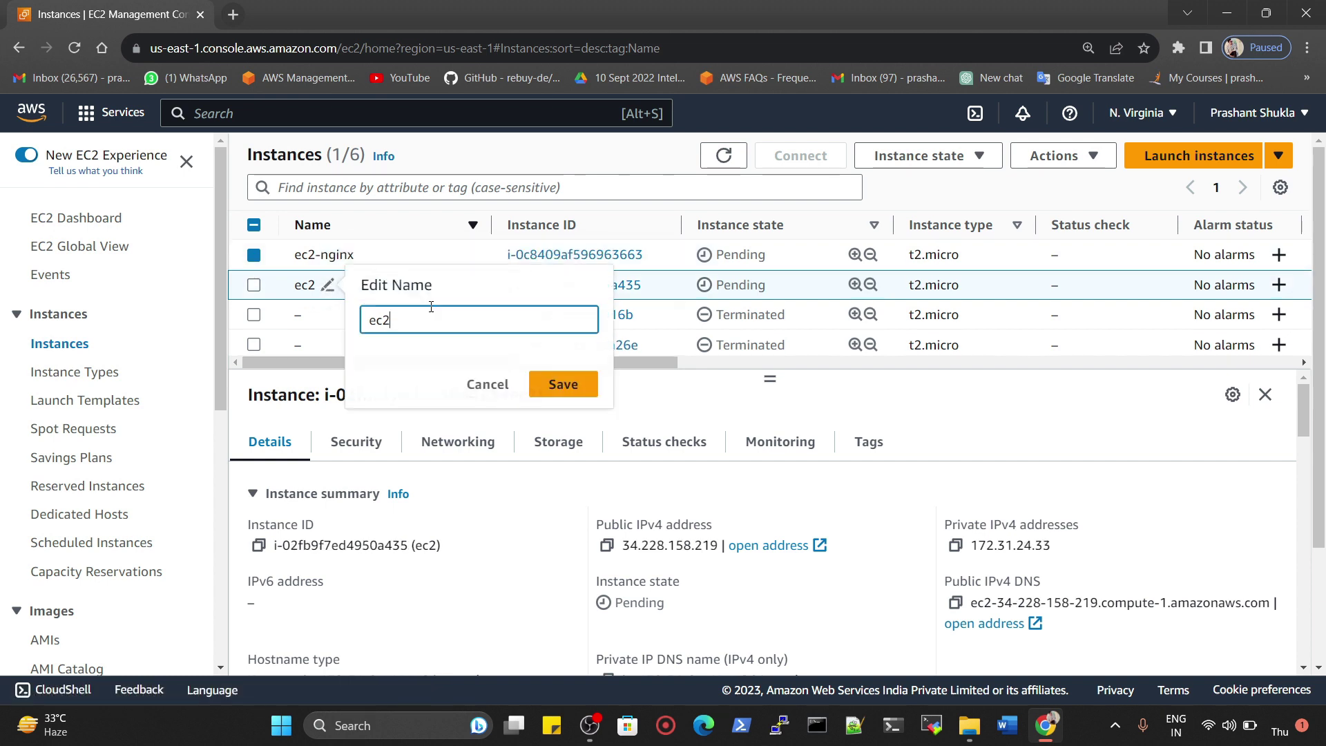
pyautogui.write('-apache2')
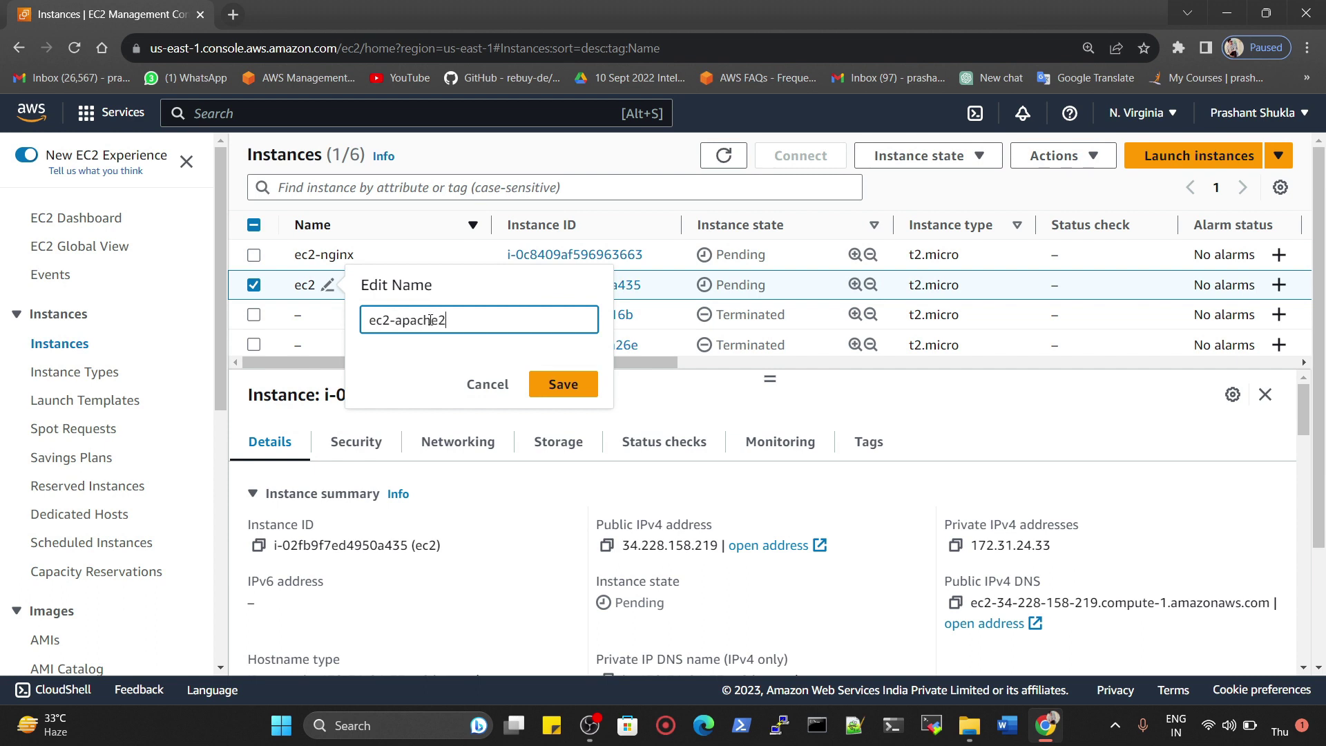
pyautogui.click(558, 378)
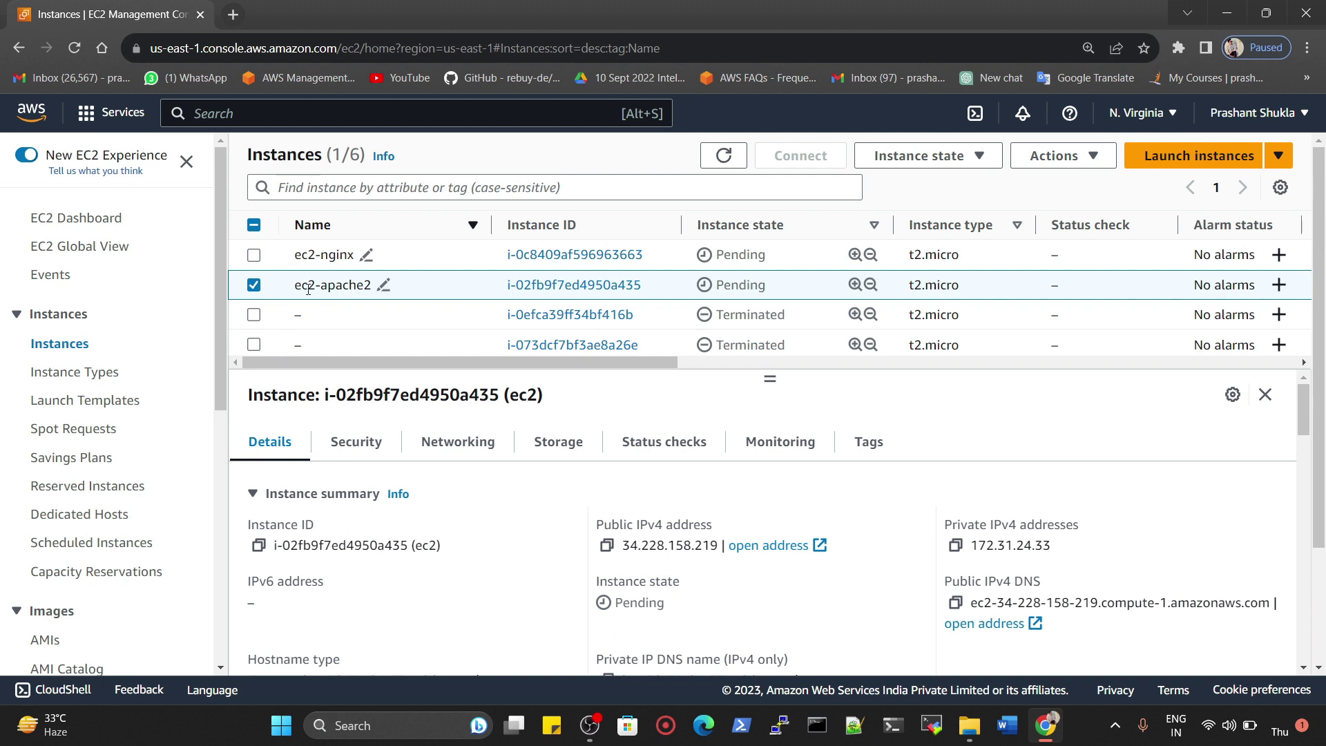
# Duplicate the browser tab of the instances list and open the EC2 target groups page in the copy.
pyautogui.rightClick(164, 12)
pyautogui.click(214, 131)
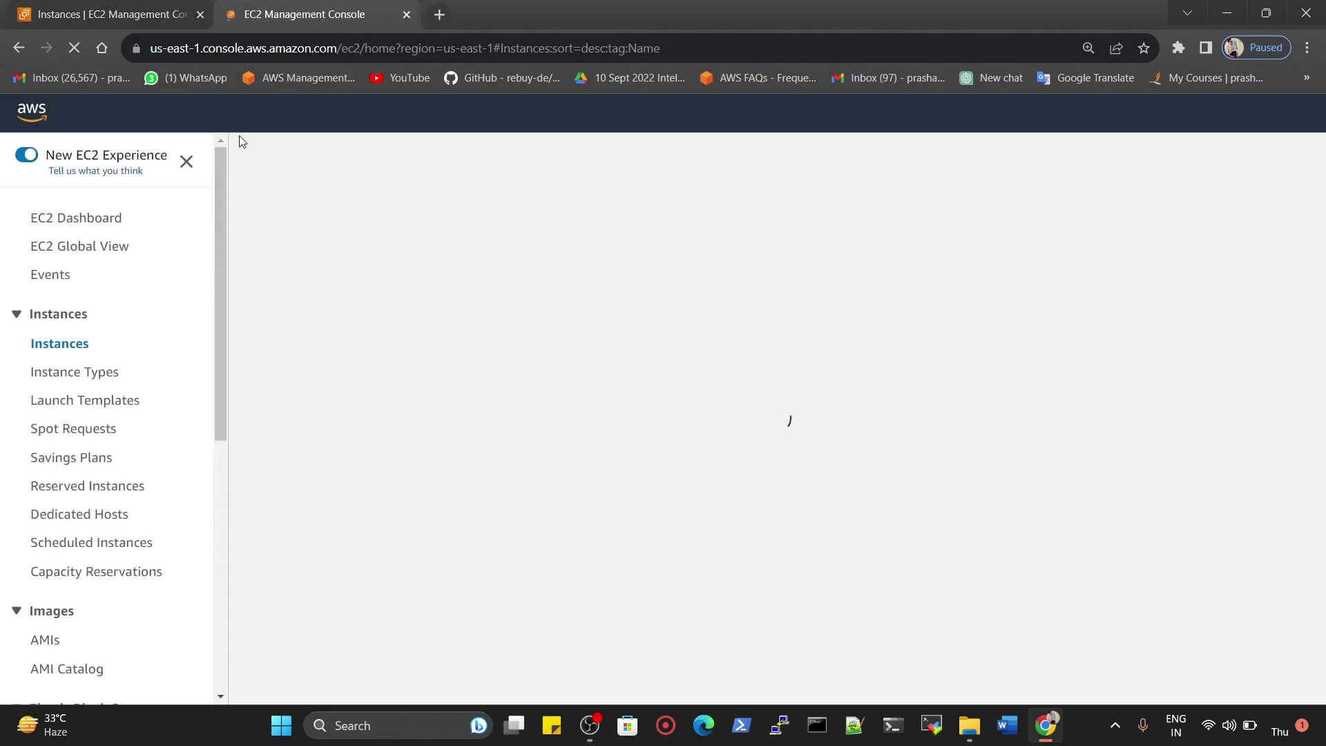
pyautogui.scroll(-5, 65, 542)
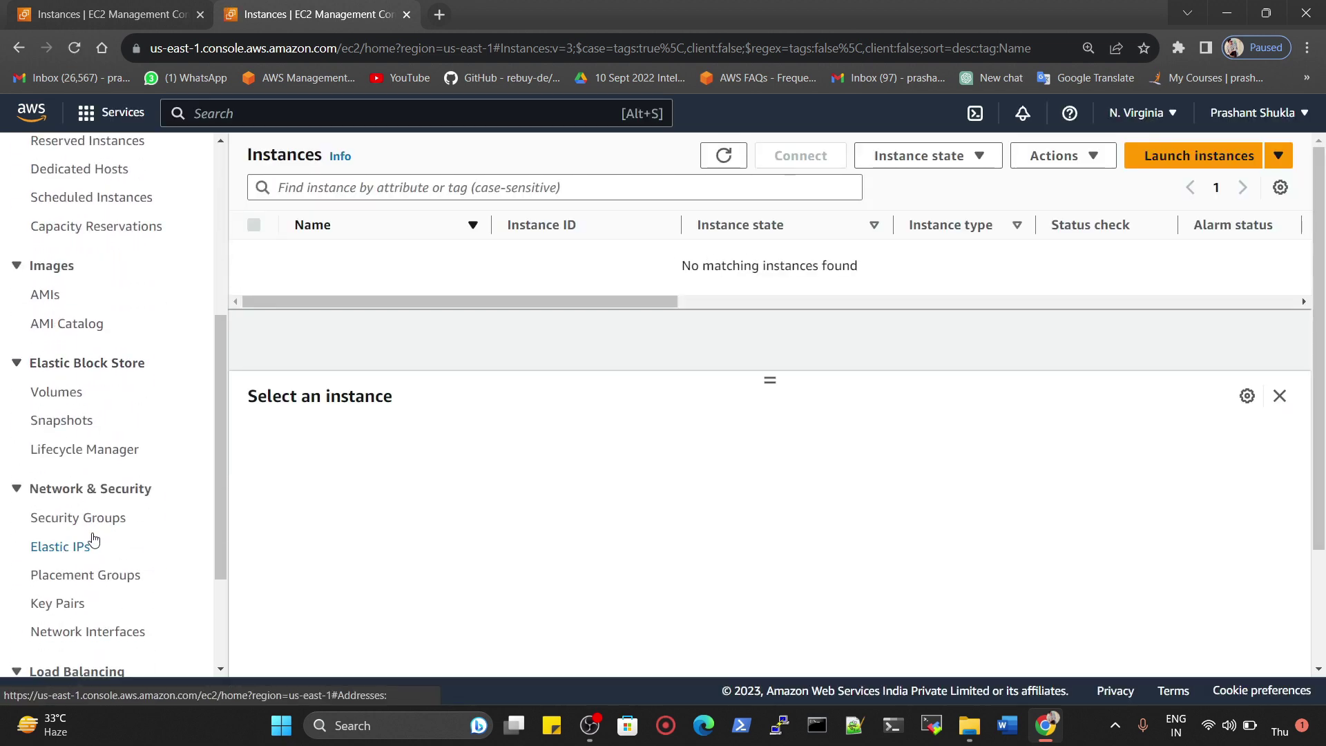
pyautogui.scroll(-2, 110, 539)
pyautogui.scroll(-1, 114, 539)
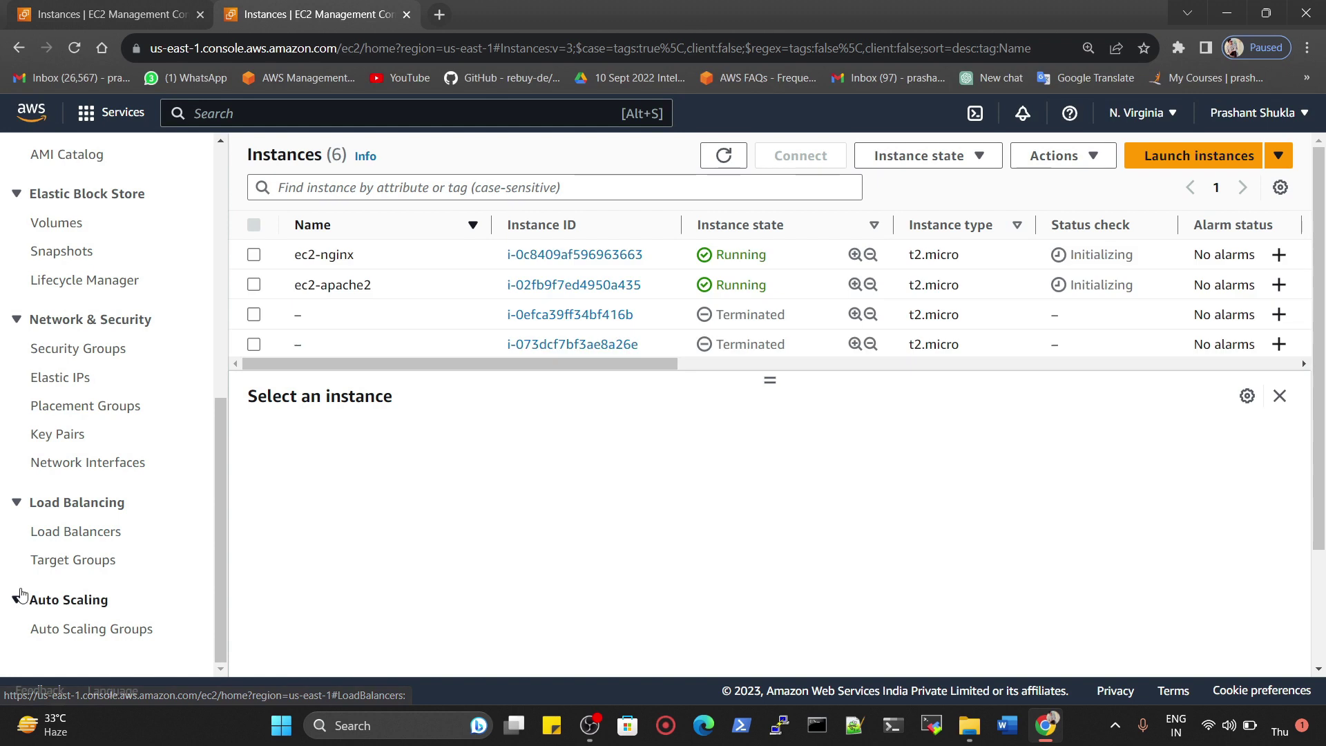
pyautogui.click(77, 564)
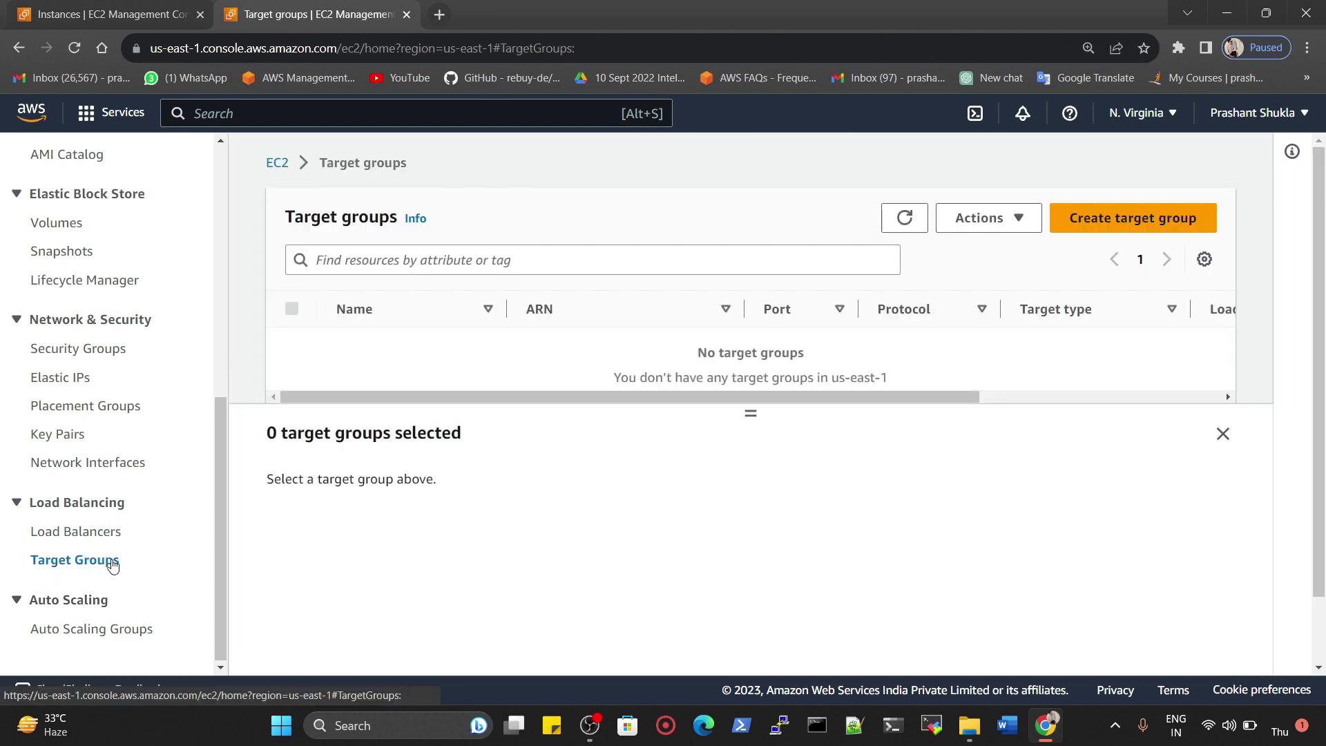
# Start a target group for instances named target-gp-1, keep the default protocol and health check settings, and continue to registering targets.
pyautogui.click(1080, 218)
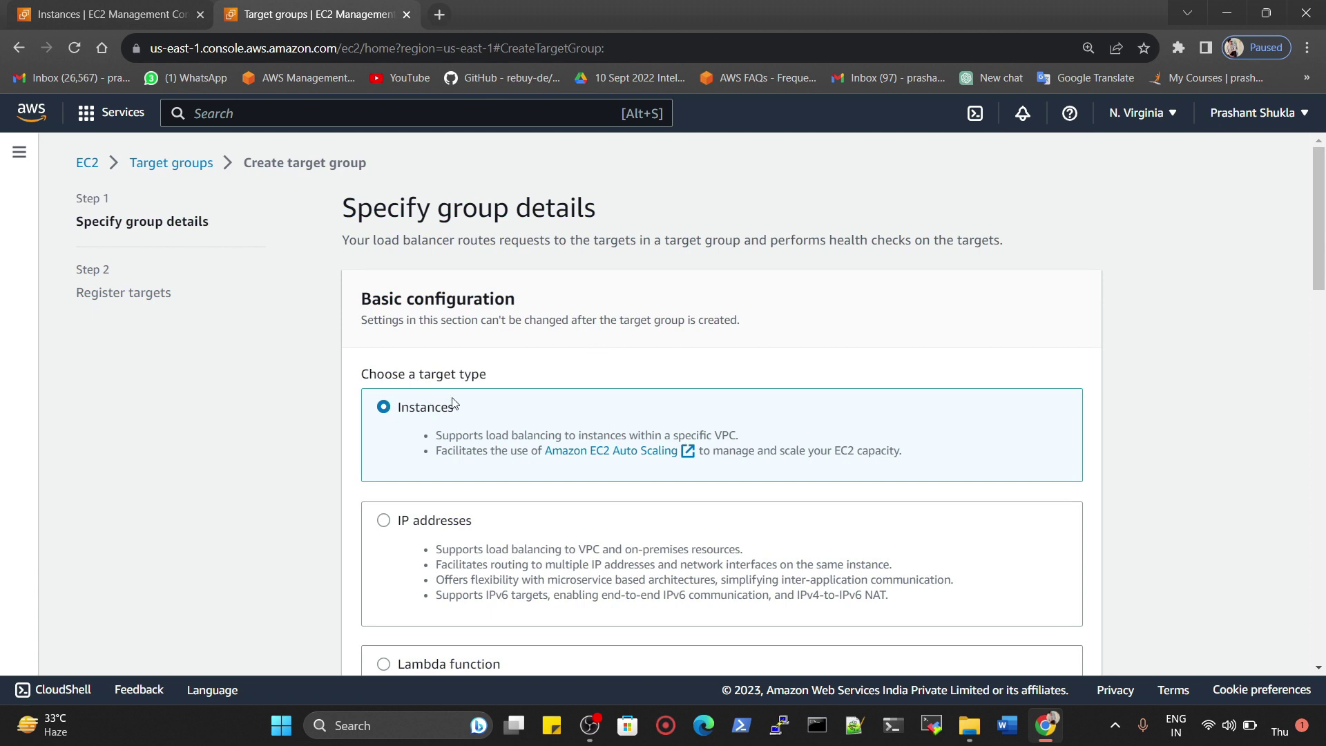
pyautogui.scroll(-4, 455, 401)
pyautogui.scroll(-4, 459, 380)
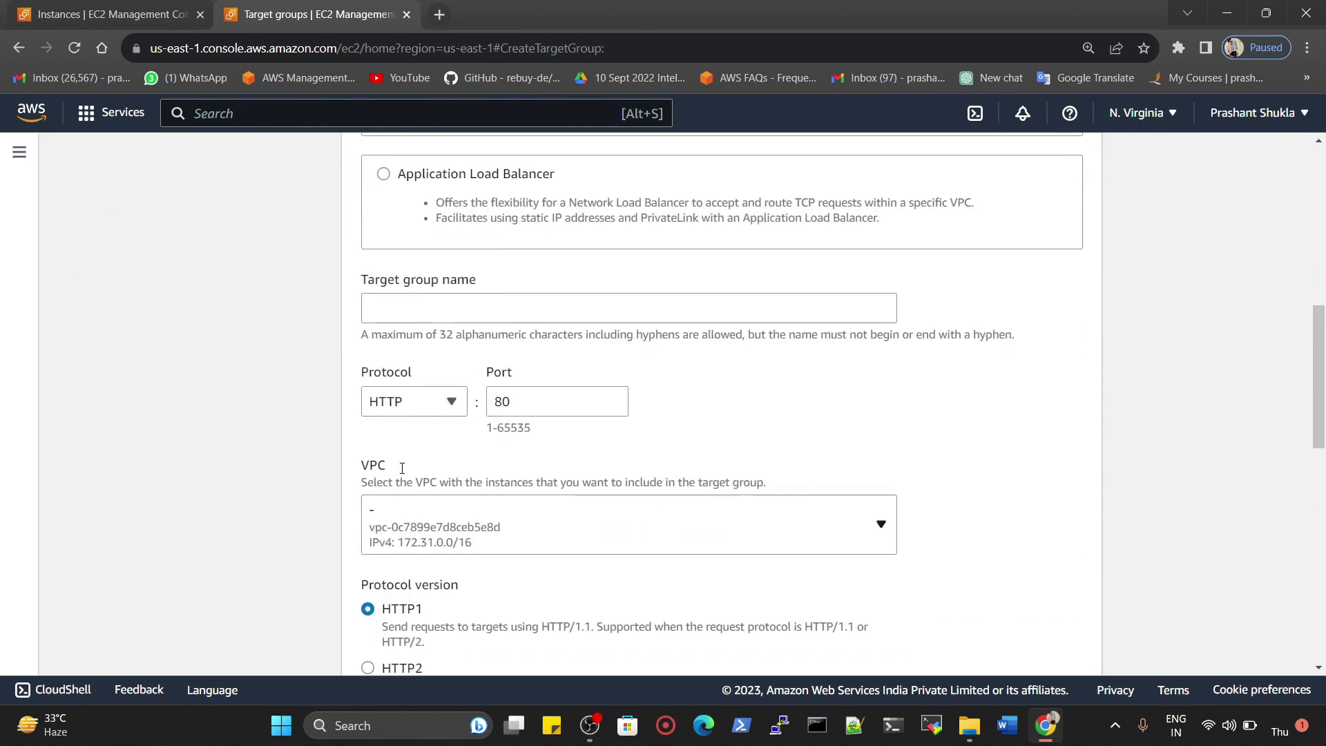
pyautogui.click(440, 299)
pyautogui.write('target-gp-1')
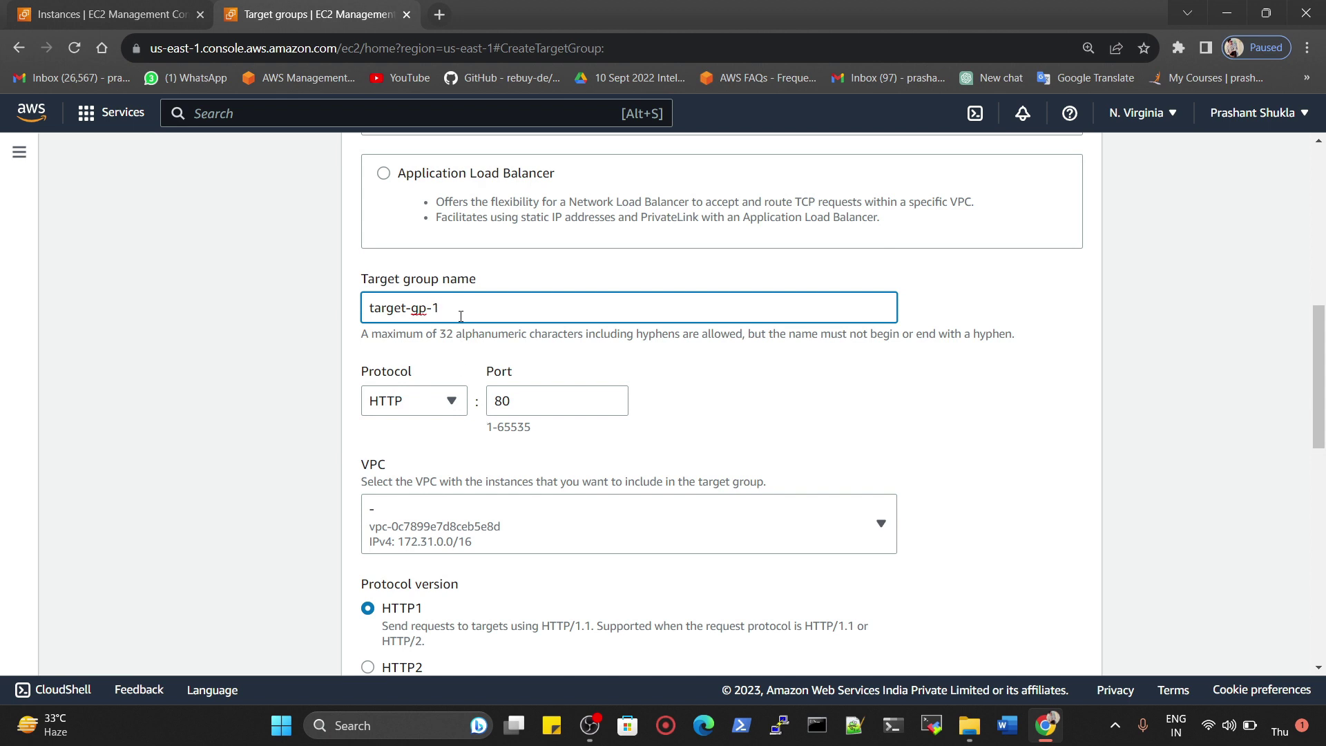
pyautogui.scroll(-3, 473, 347)
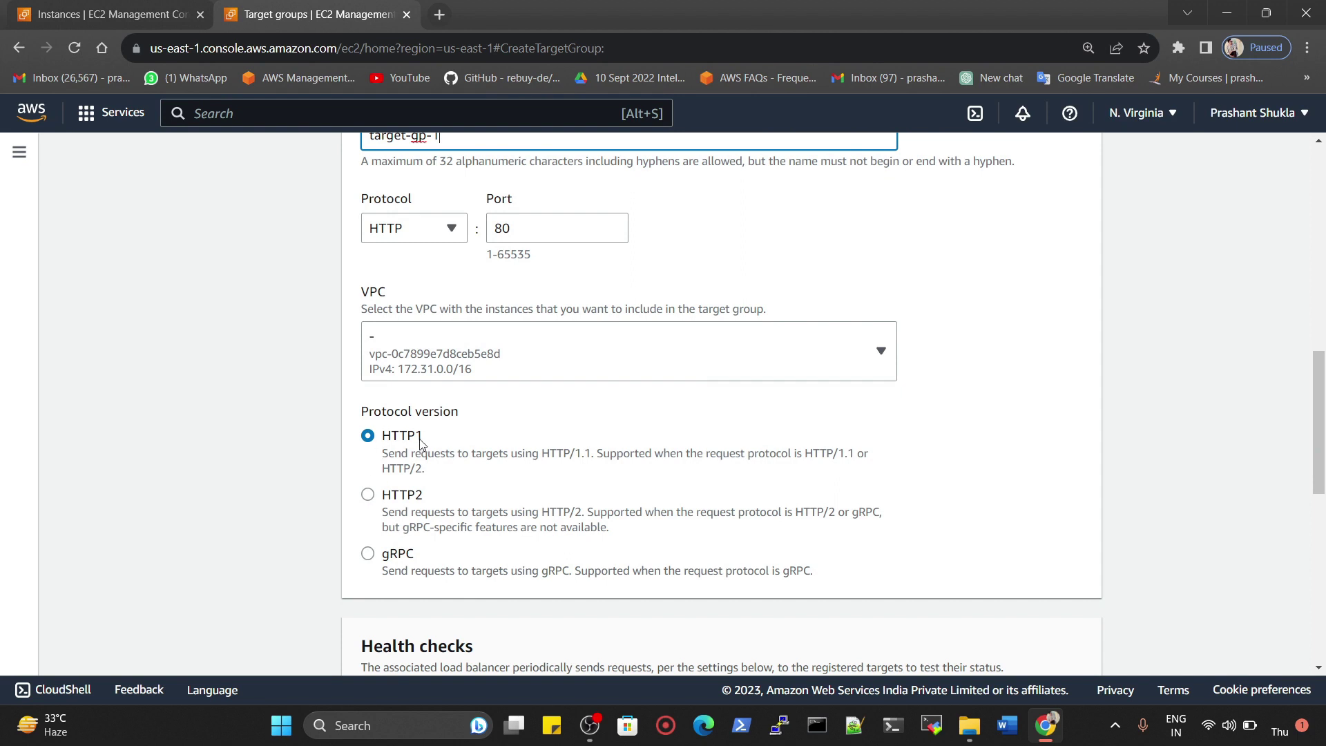
pyautogui.scroll(-5, 494, 485)
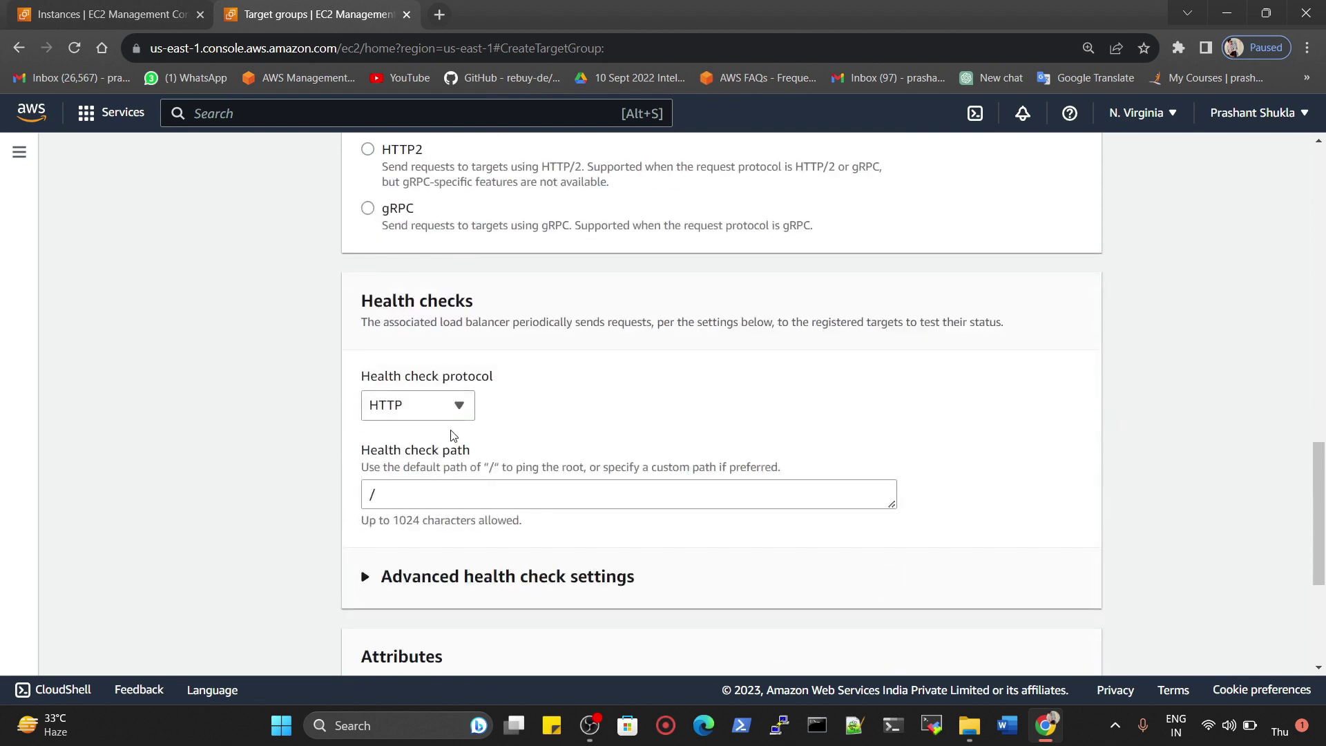
pyautogui.scroll(-4, 617, 474)
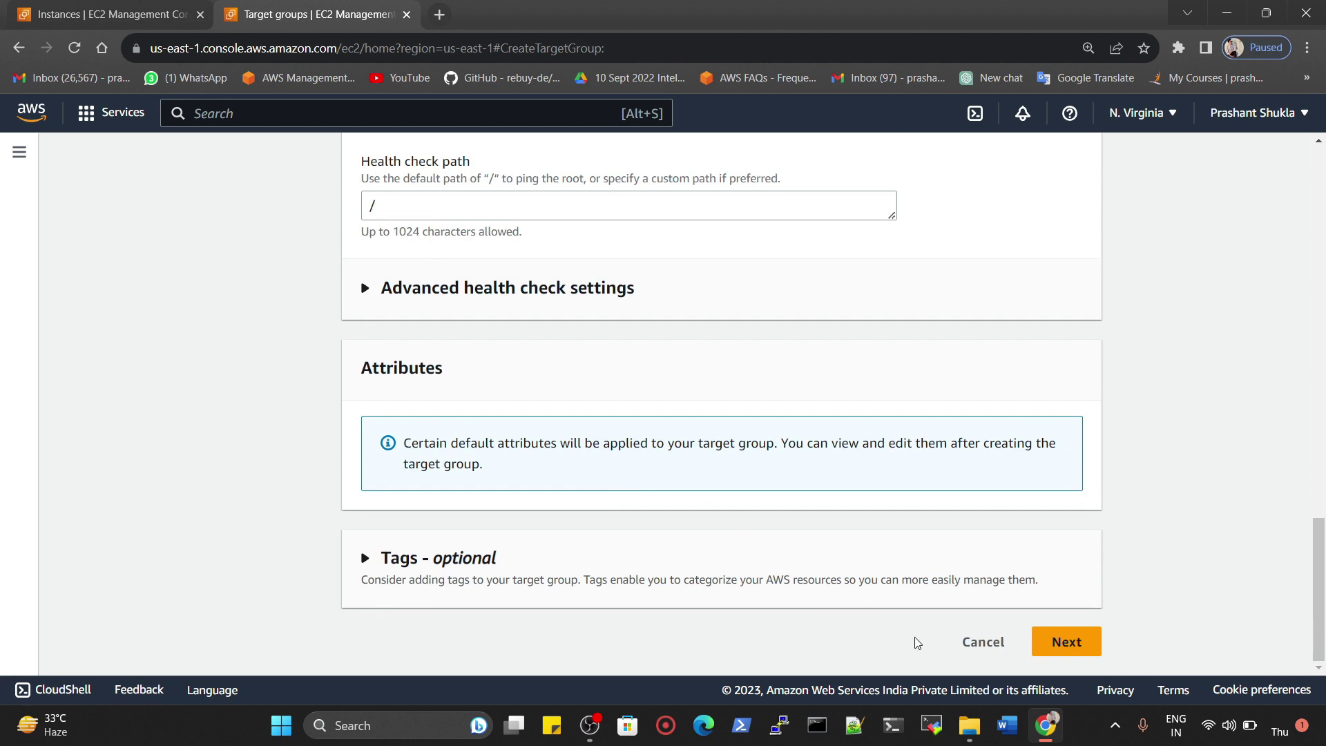
pyautogui.click(1042, 642)
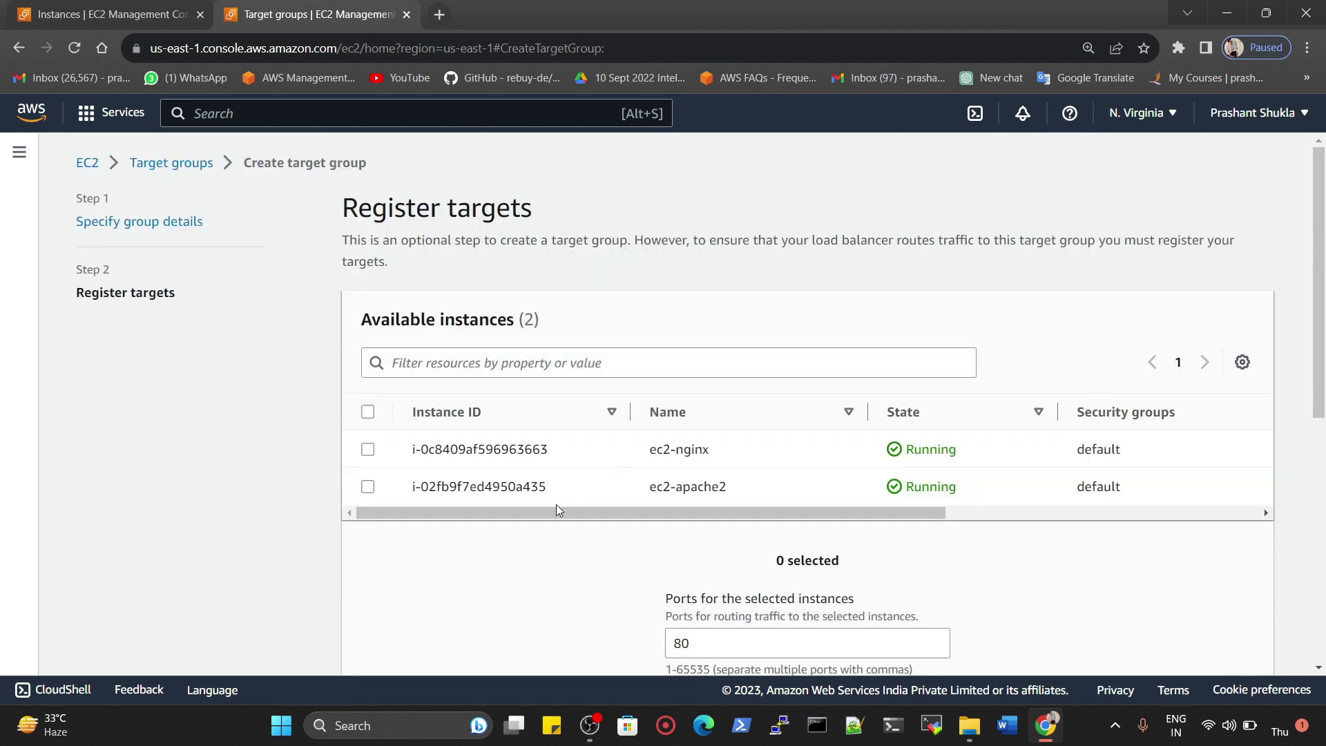
# Add the ec2-apache2 instance on port 80 as a pending target and create target group target-gp-1.
pyautogui.moveTo(553, 512); pyautogui.dragTo(467, 512)
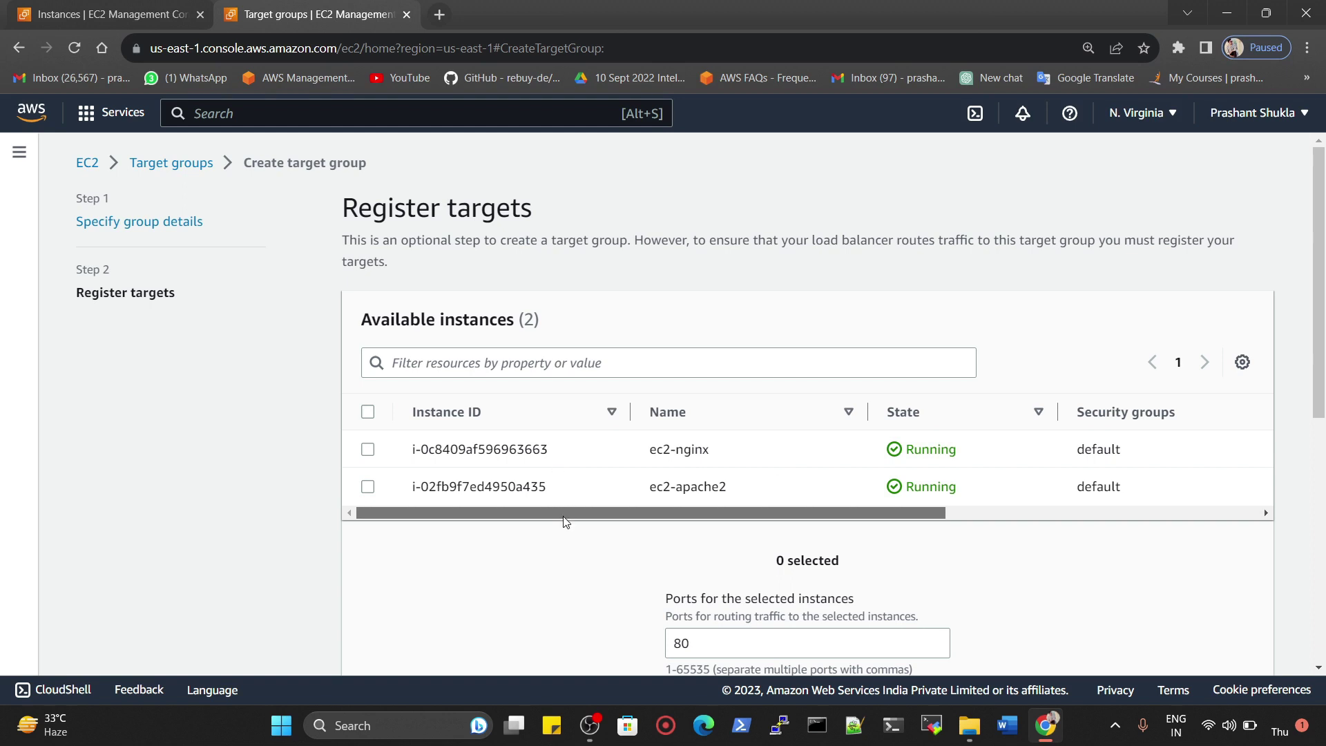
pyautogui.click(368, 488)
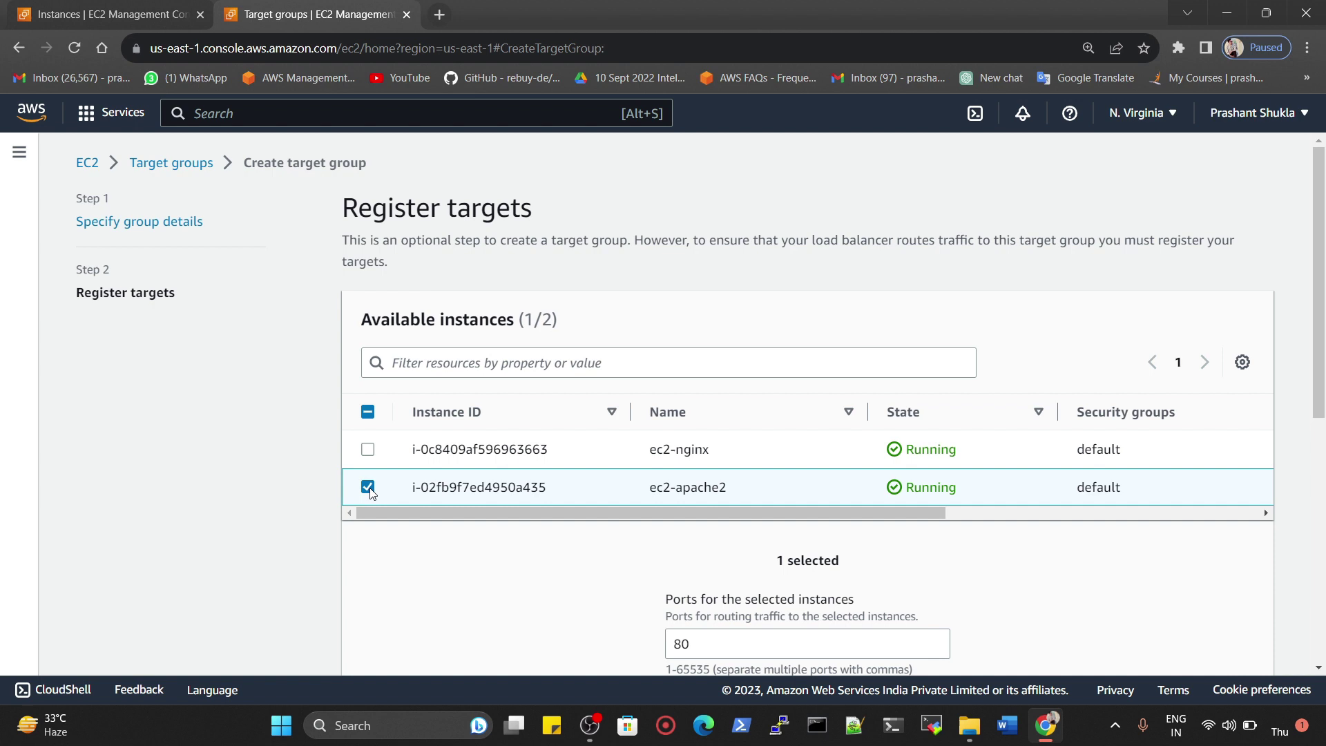
pyautogui.scroll(-4, 616, 503)
pyautogui.click(765, 450)
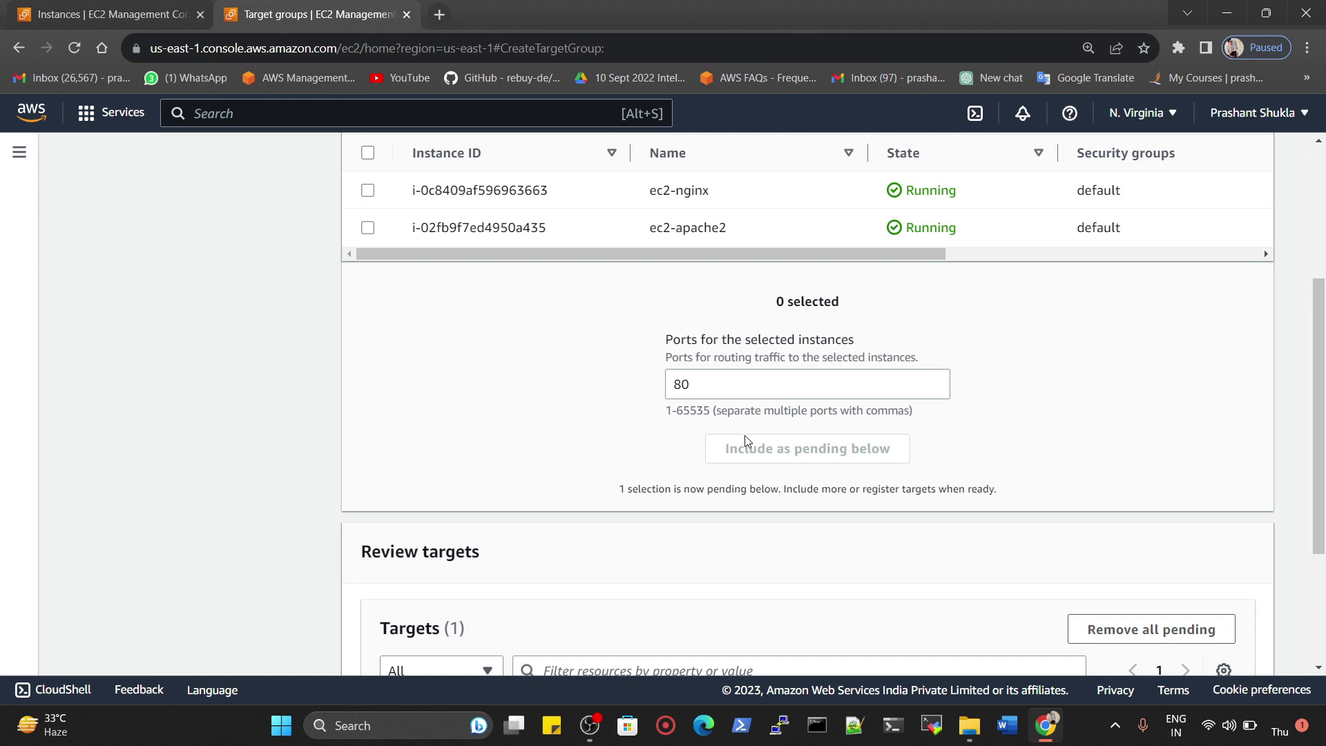
pyautogui.scroll(-3, 746, 440)
pyautogui.click(1152, 636)
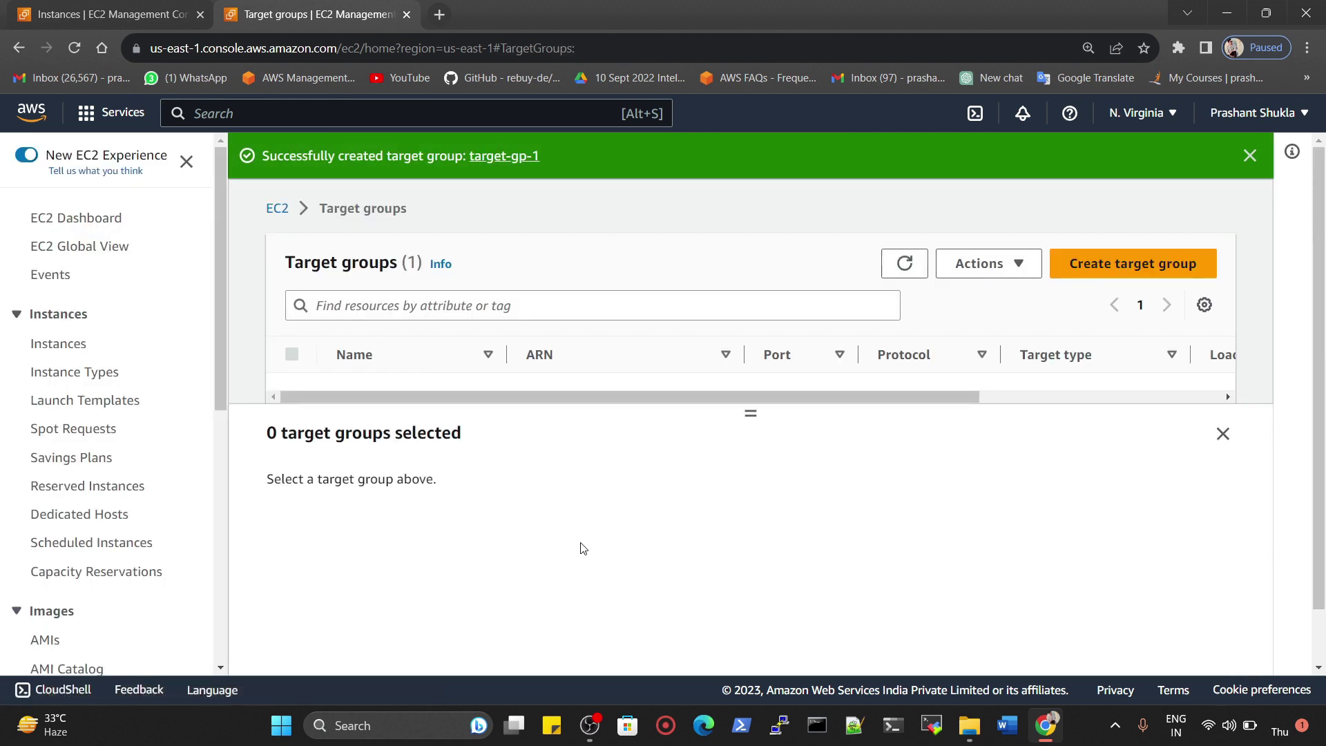
pyautogui.moveTo(752, 416); pyautogui.dragTo(753, 472)
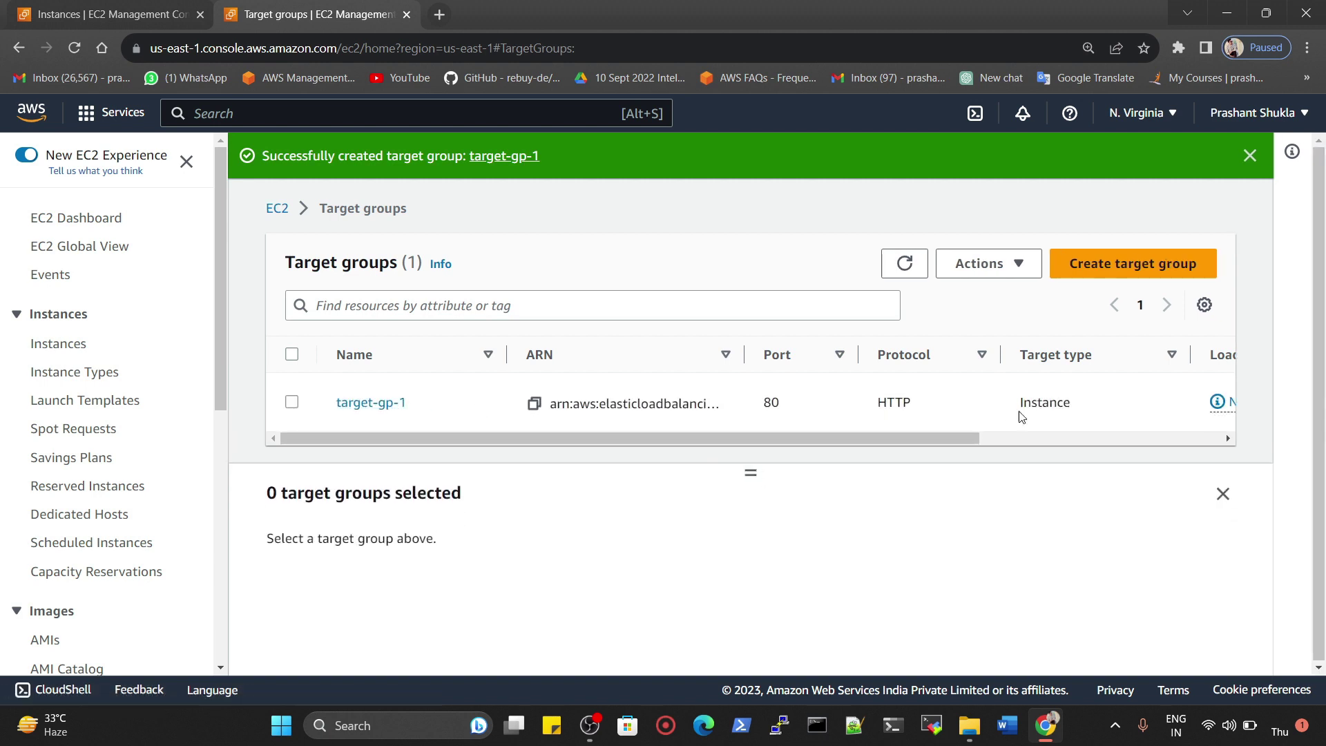
pyautogui.moveTo(754, 438); pyautogui.dragTo(620, 424)
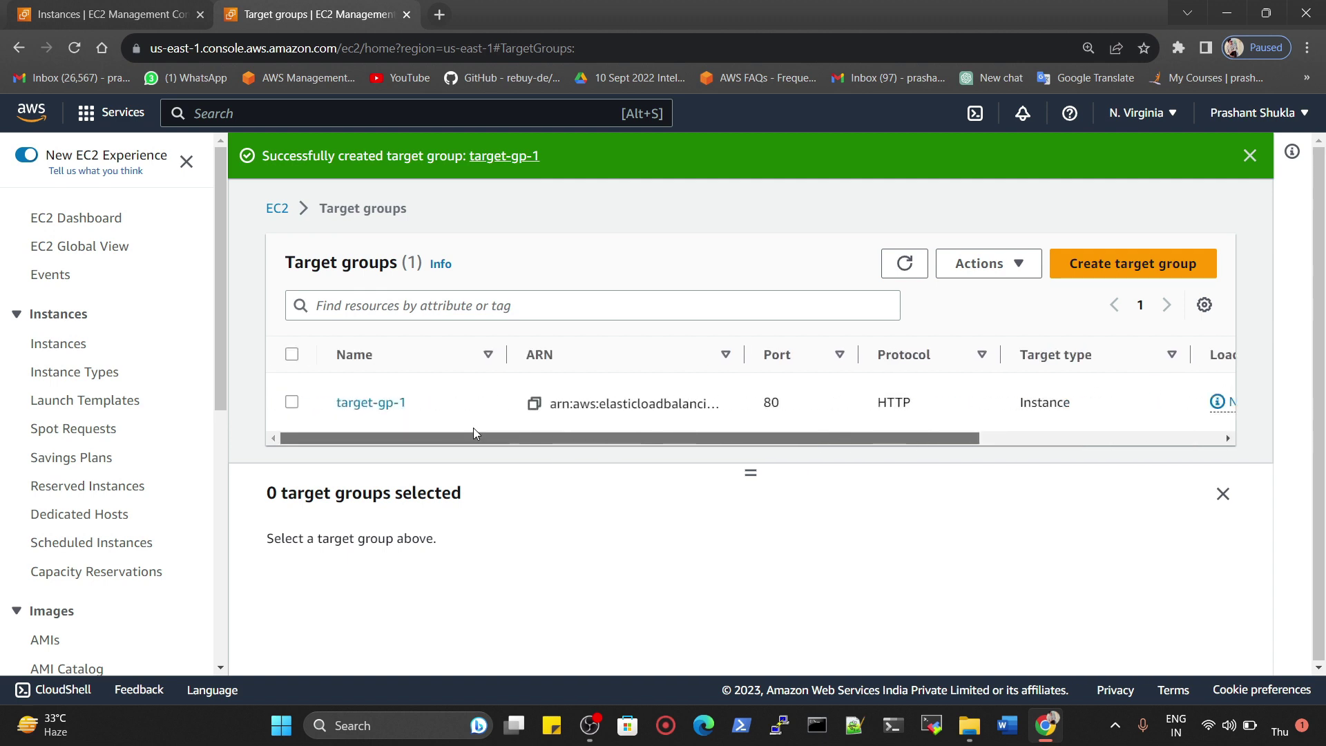
# Start a second target group for instances named target-gp-2, keep the default settings, and continue to registering targets.
pyautogui.click(1121, 261)
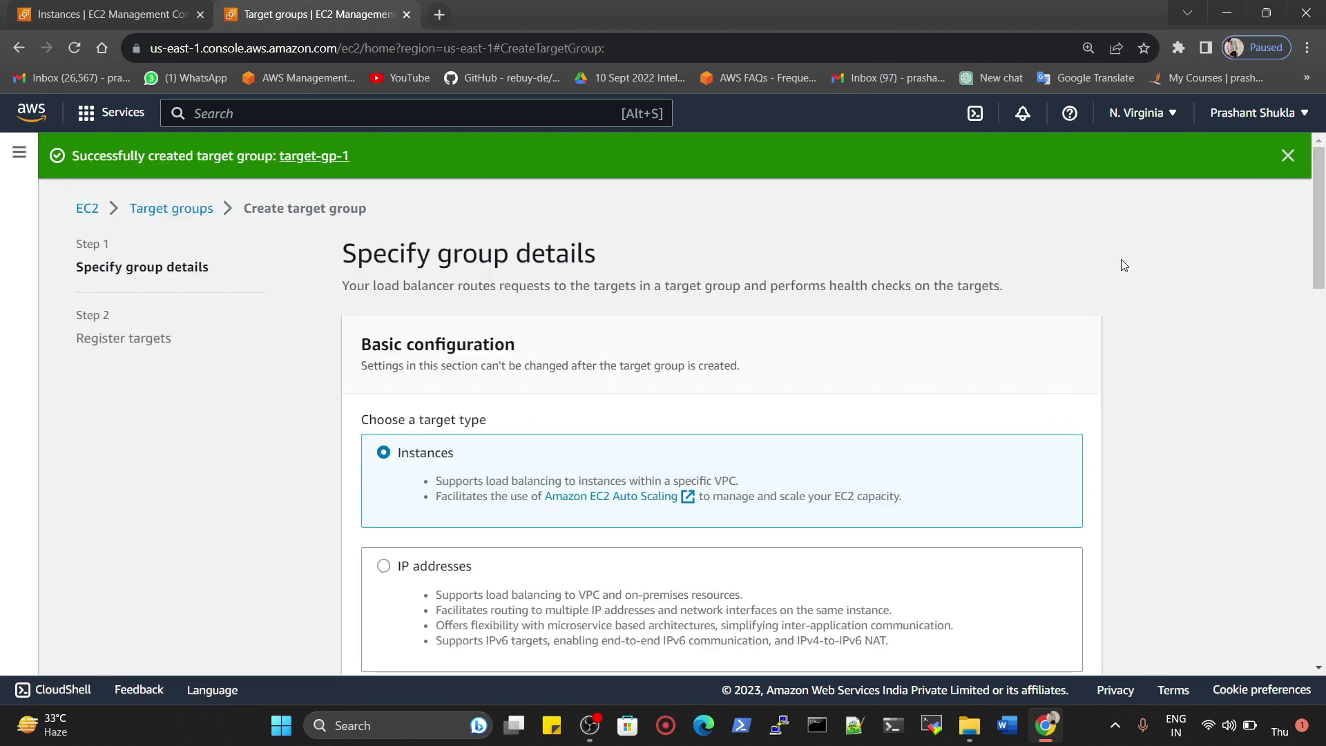
pyautogui.scroll(-5, 456, 514)
pyautogui.scroll(-3, 462, 605)
pyautogui.click(430, 442)
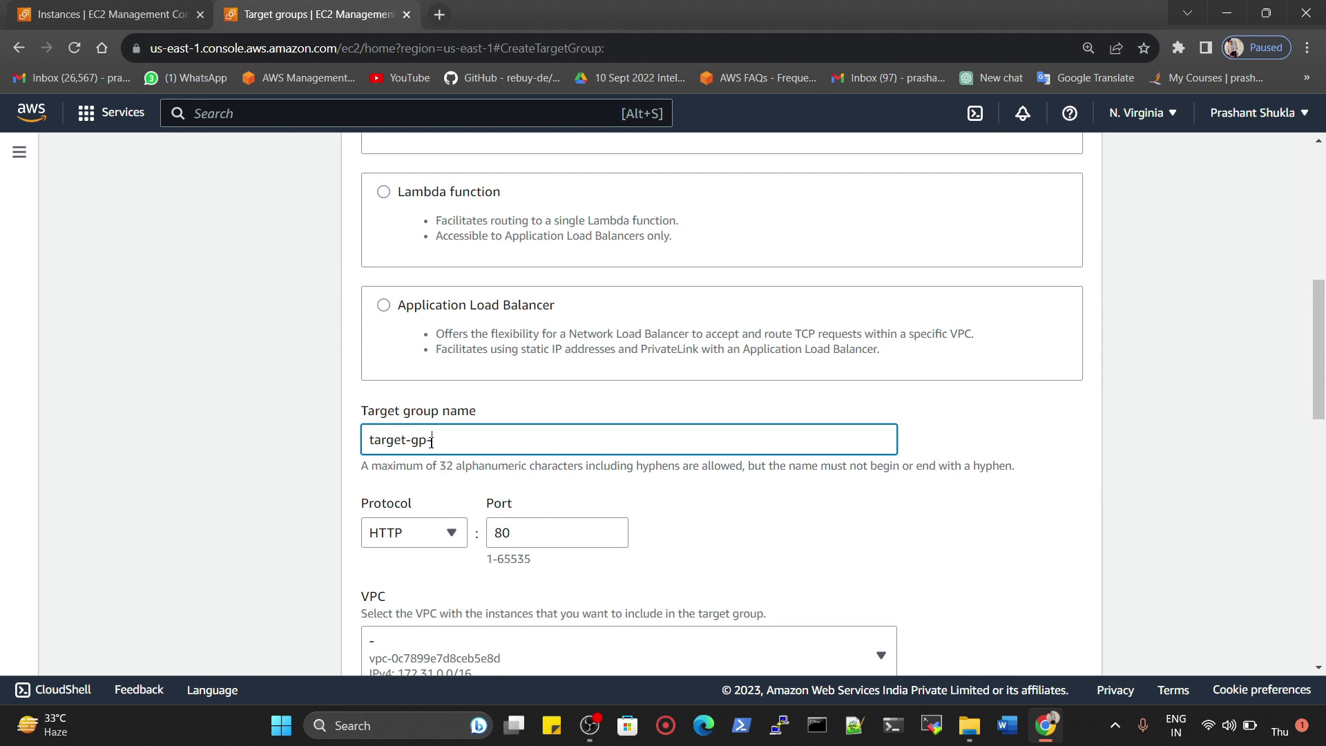
pyautogui.scroll(-4, 345, 408)
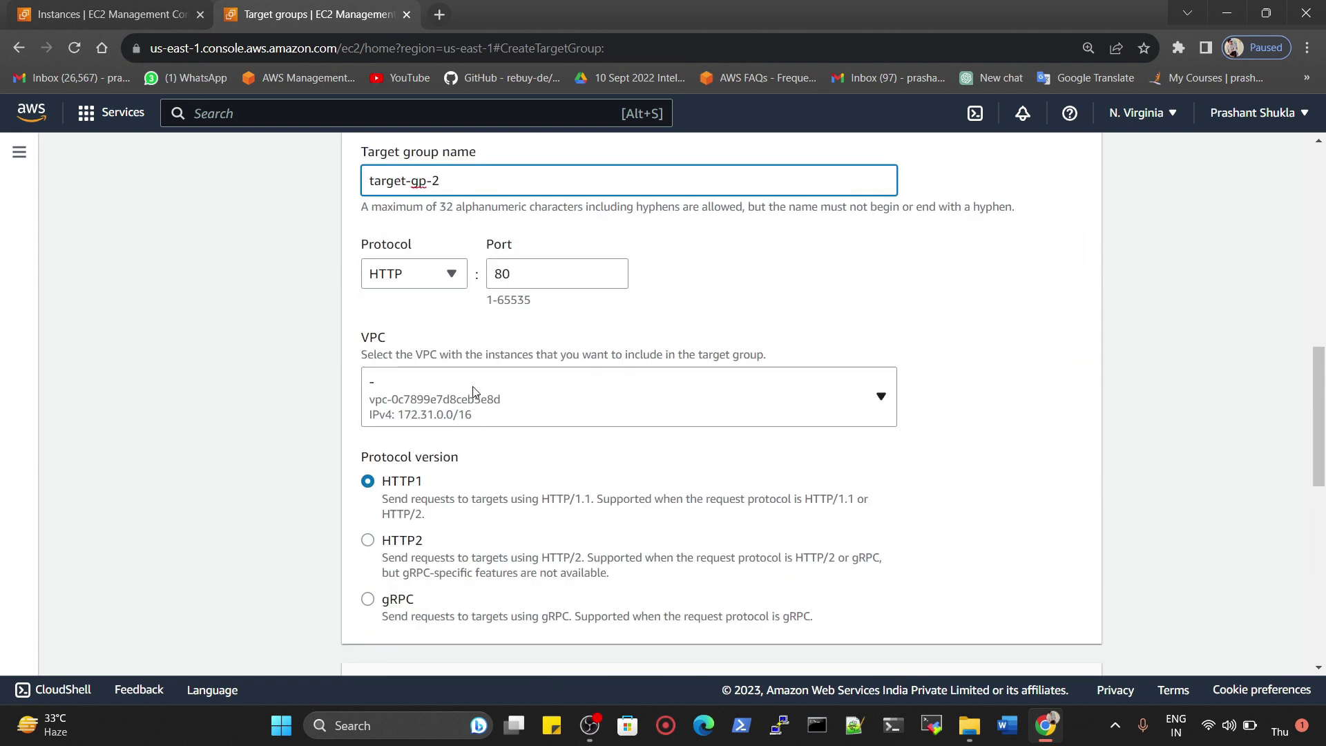
pyautogui.scroll(-9, 570, 414)
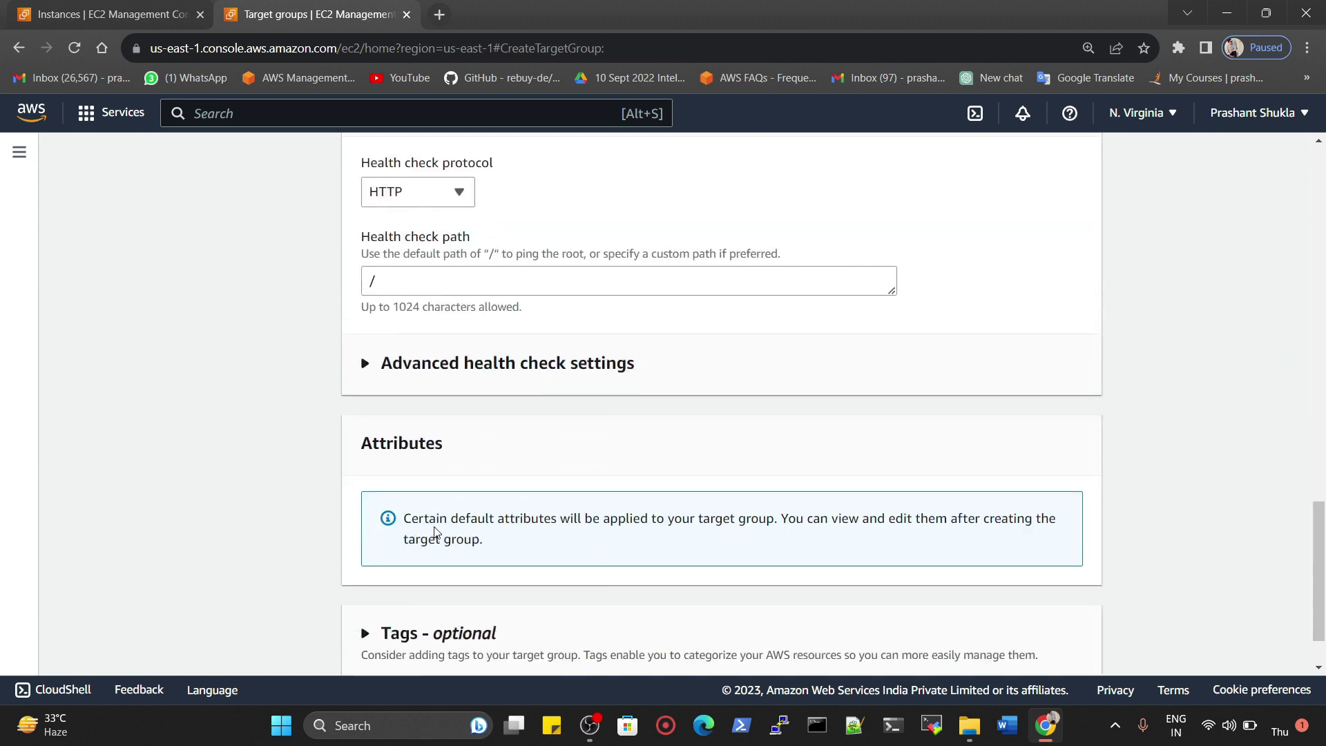
pyautogui.click(1063, 639)
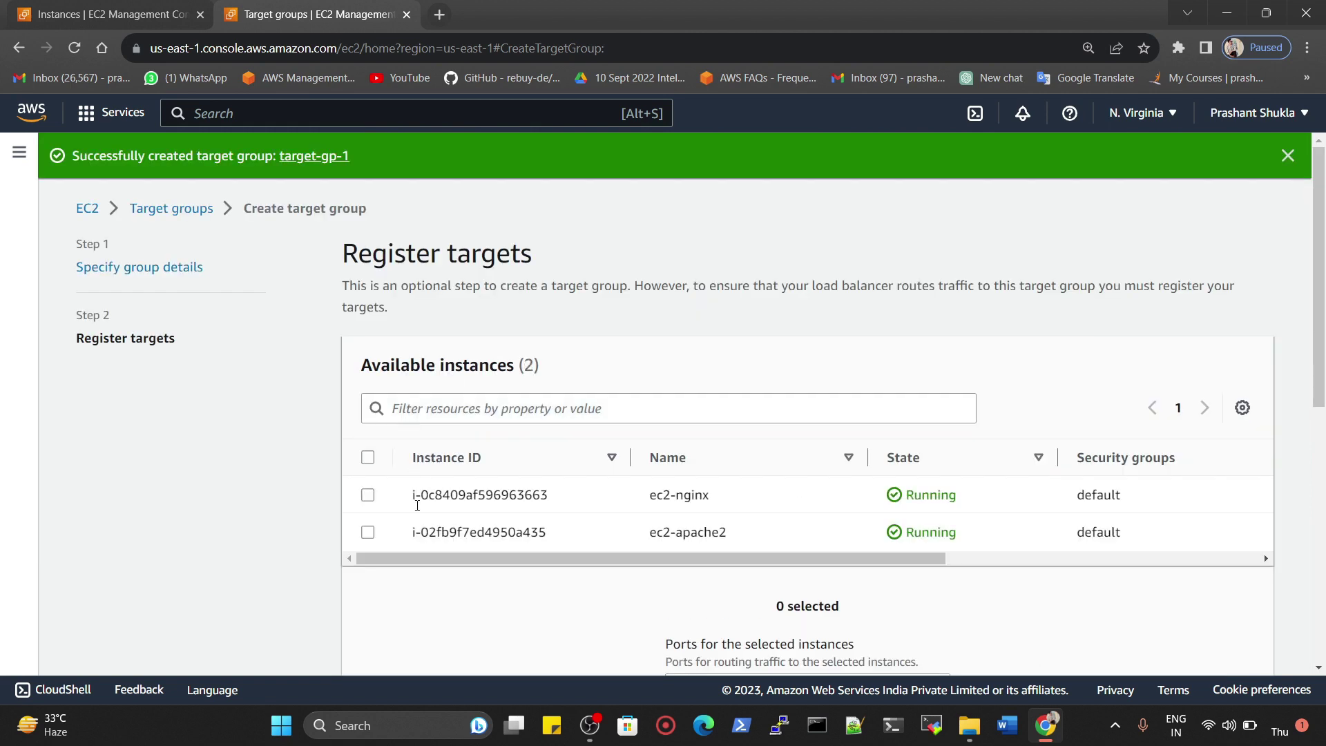
# Add the ec2-nginx instance on port 80 as a pending target, create target group target-gp-2, and refresh the target groups list.
pyautogui.click(367, 494)
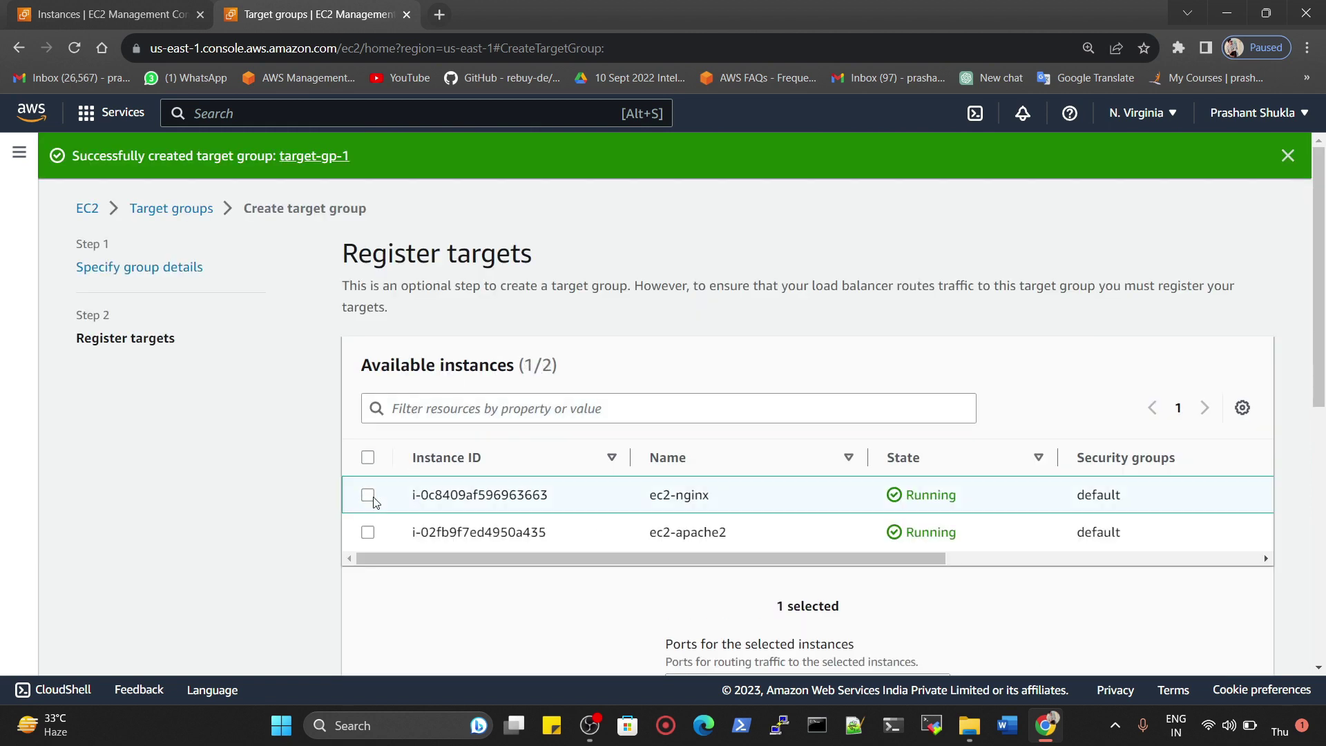
pyautogui.scroll(-8, 932, 507)
pyautogui.click(808, 236)
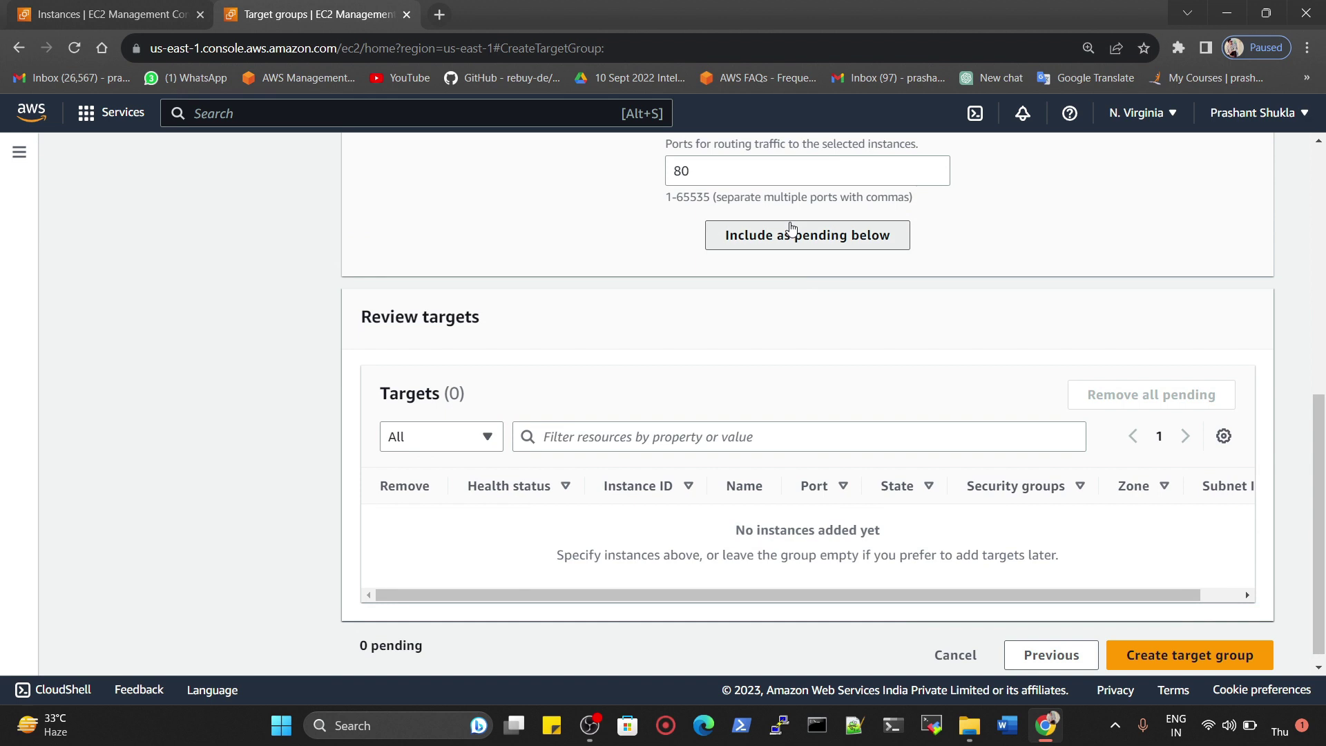
pyautogui.click(1151, 630)
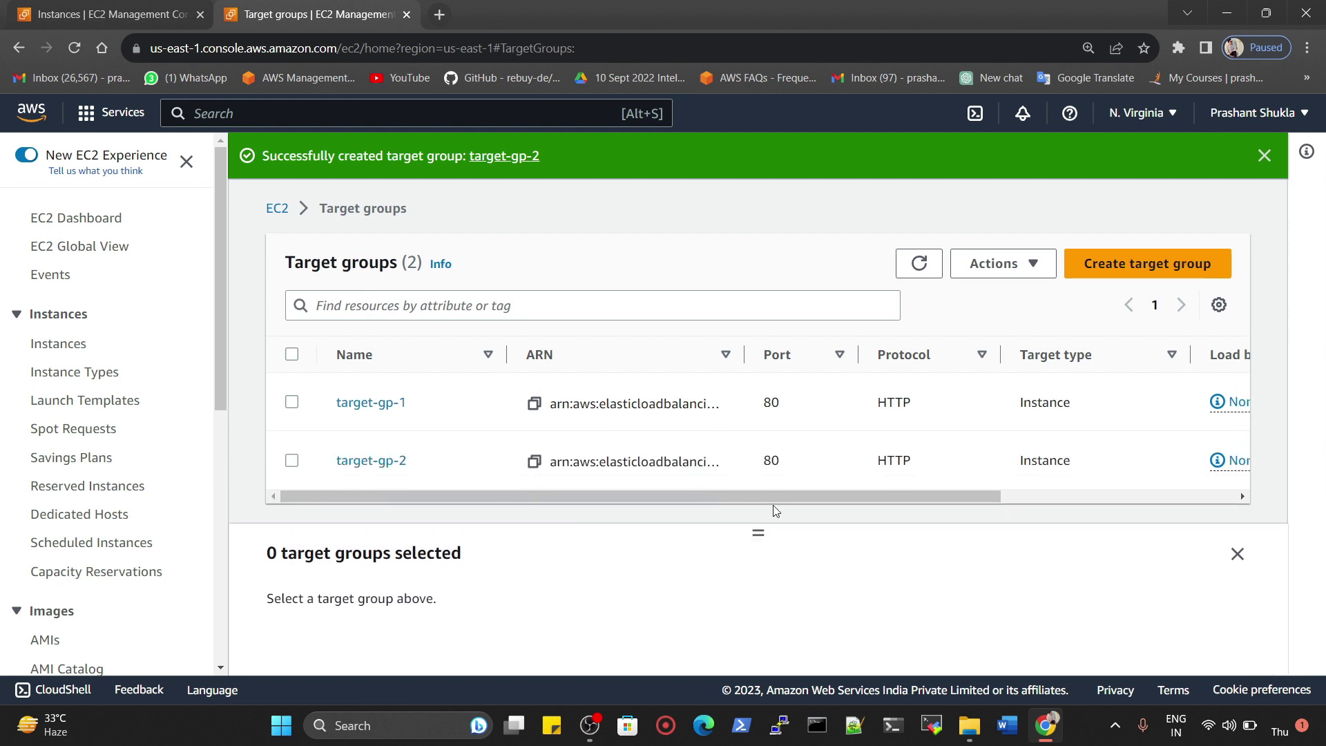
pyautogui.click(918, 263)
pyautogui.click(925, 263)
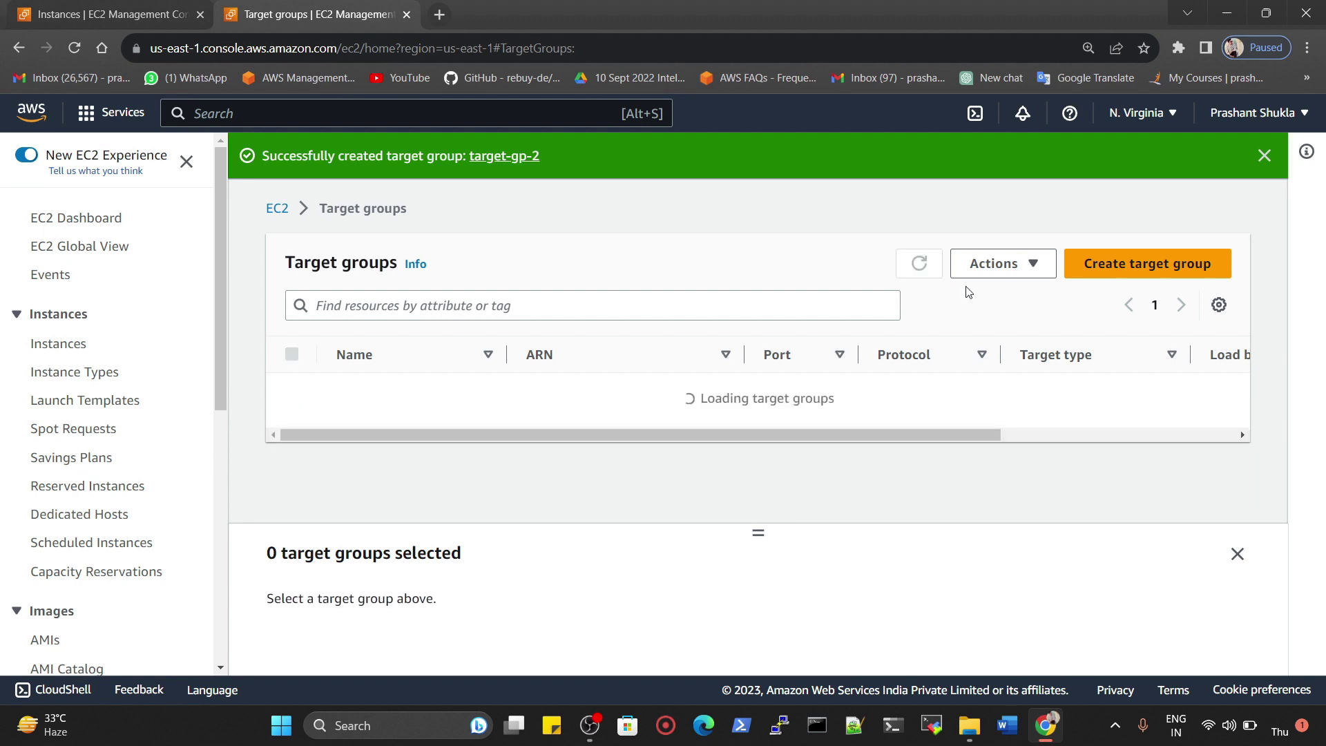
# Duplicate the browser tab of the target groups list and open the EC2 load balancers page in the copy.
pyautogui.rightClick(297, 13)
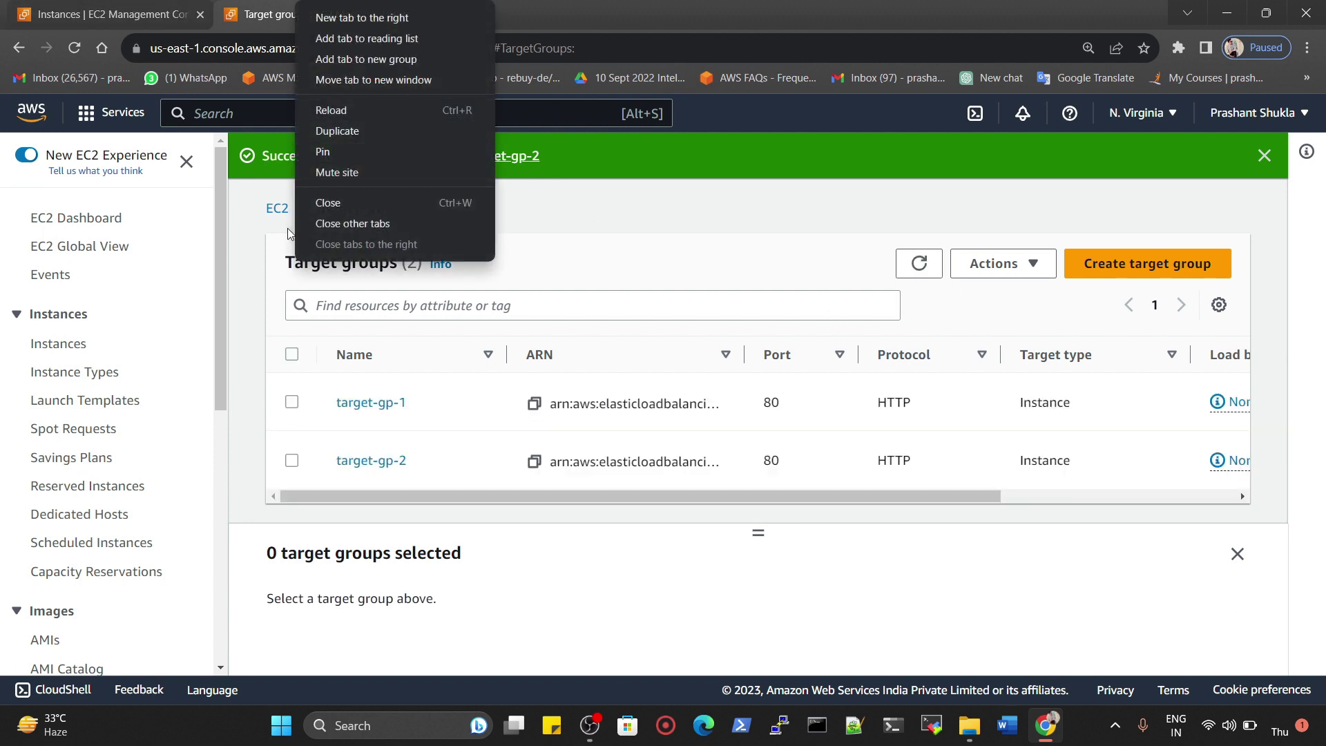
pyautogui.click(339, 131)
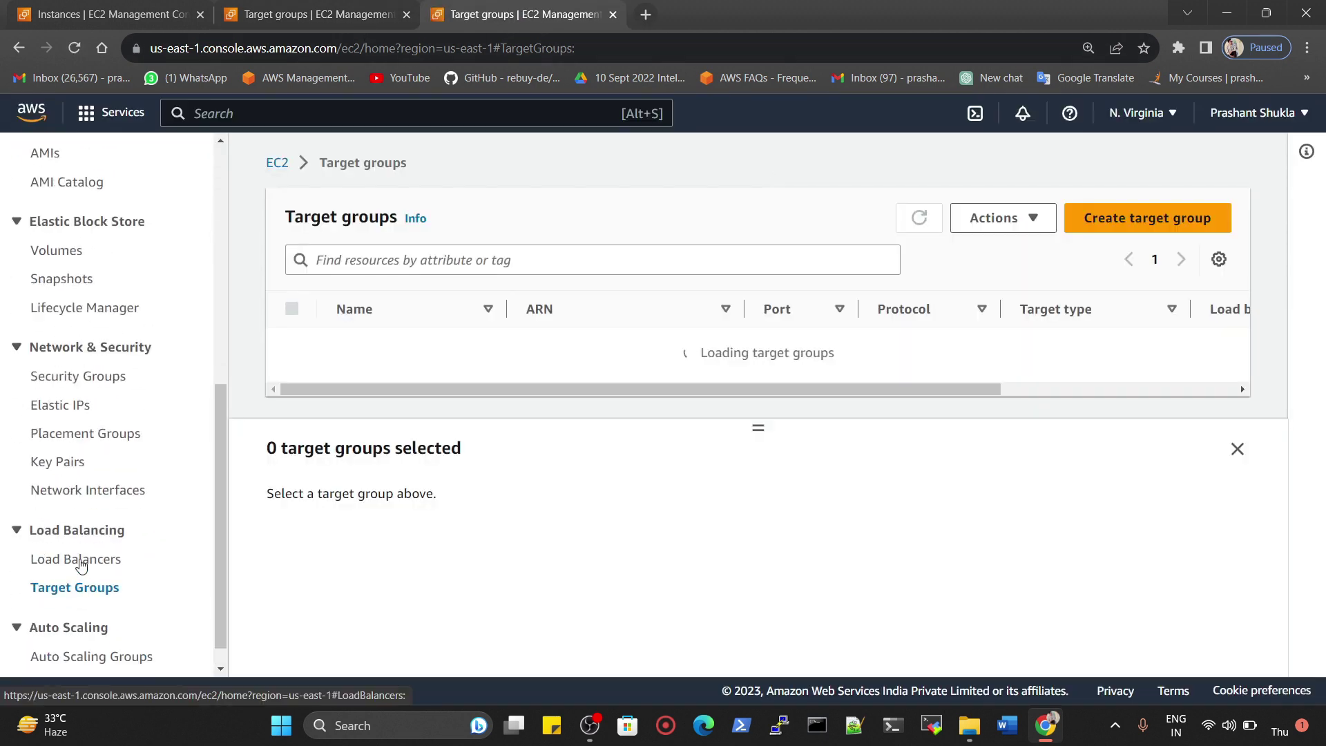
pyautogui.click(78, 560)
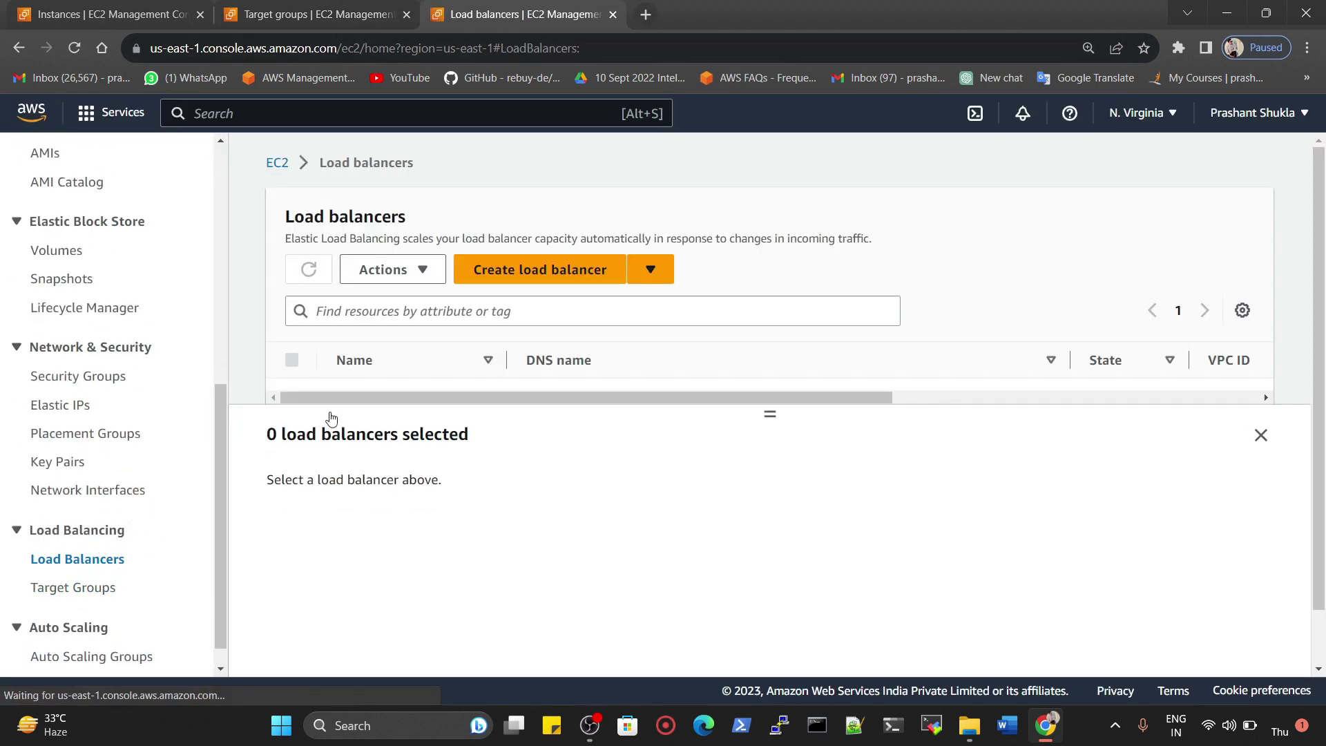
# Start an Application Load Balancer named app-lb, keeping the internet-facing scheme and IPv4 address type.
pyautogui.click(543, 272)
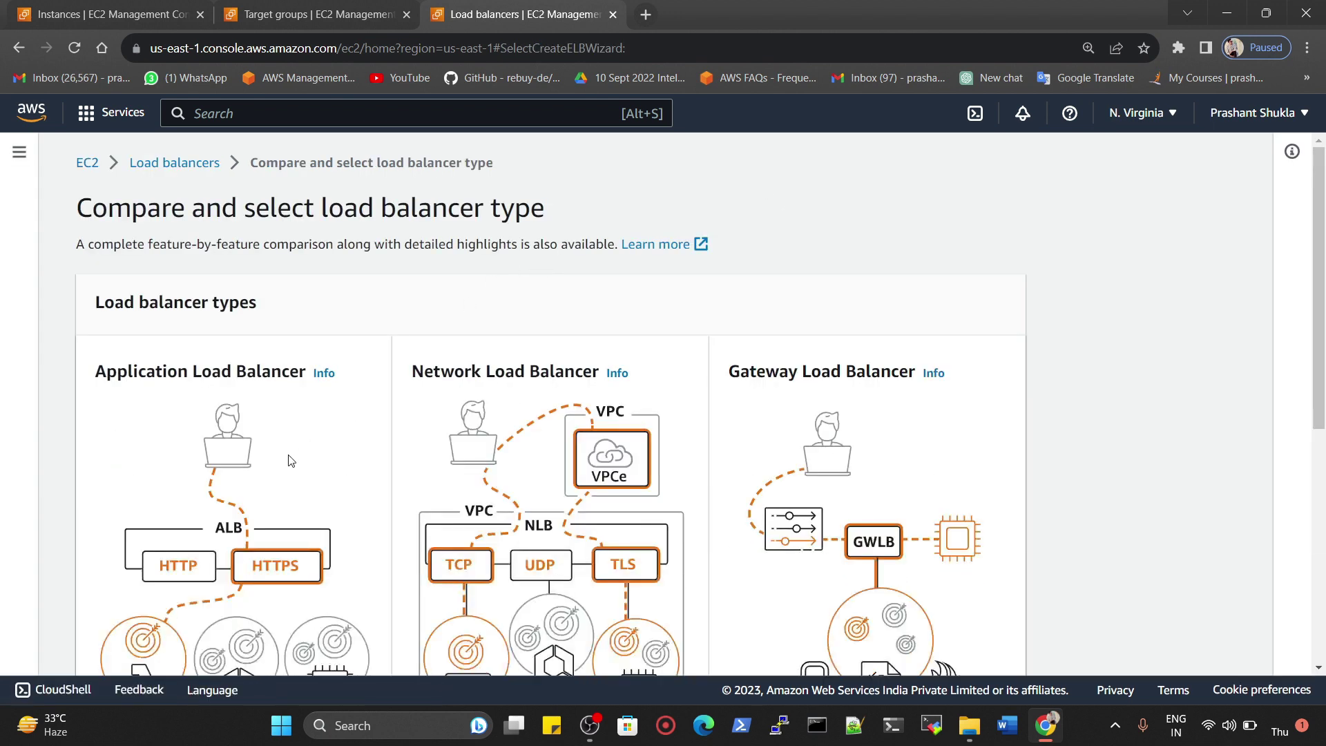
pyautogui.scroll(-2, 287, 459)
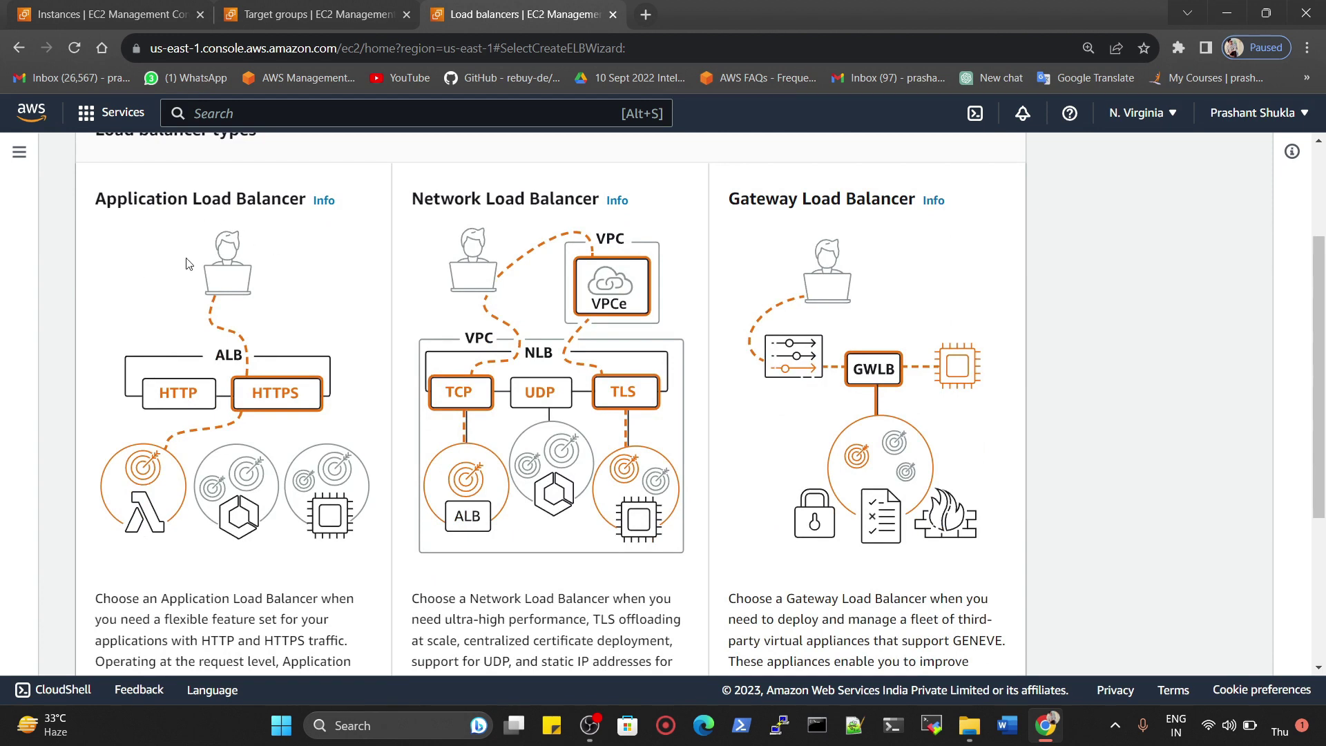
pyautogui.scroll(-5, 211, 357)
pyautogui.click(137, 498)
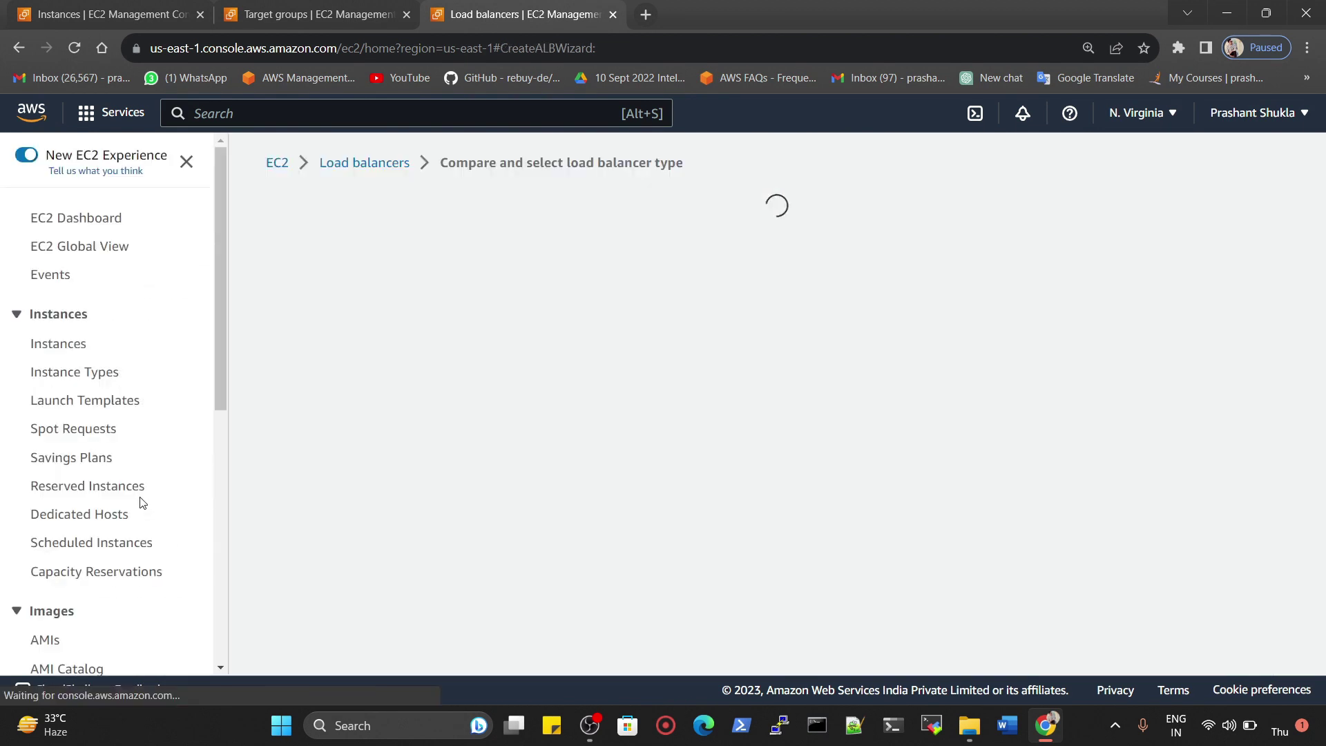
pyautogui.scroll(-2, 315, 391)
pyautogui.click(195, 346)
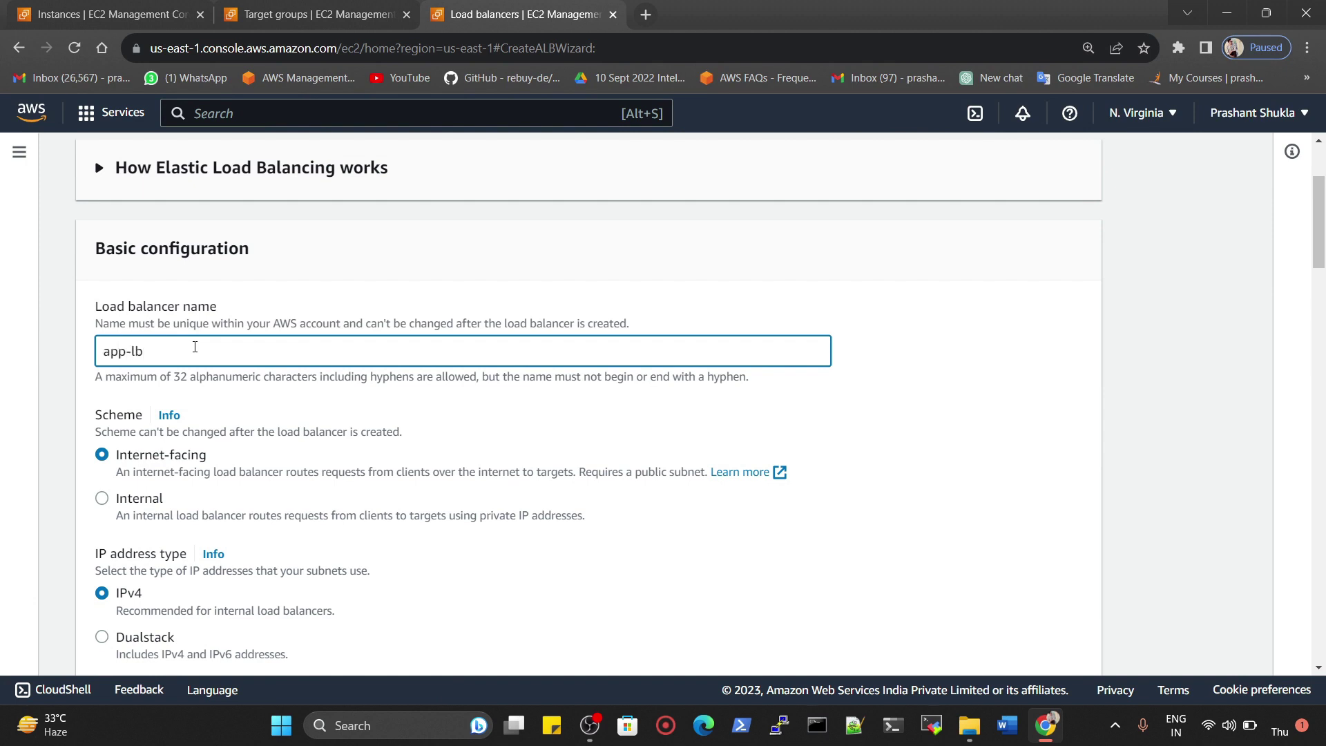
pyautogui.scroll(-2, 194, 339)
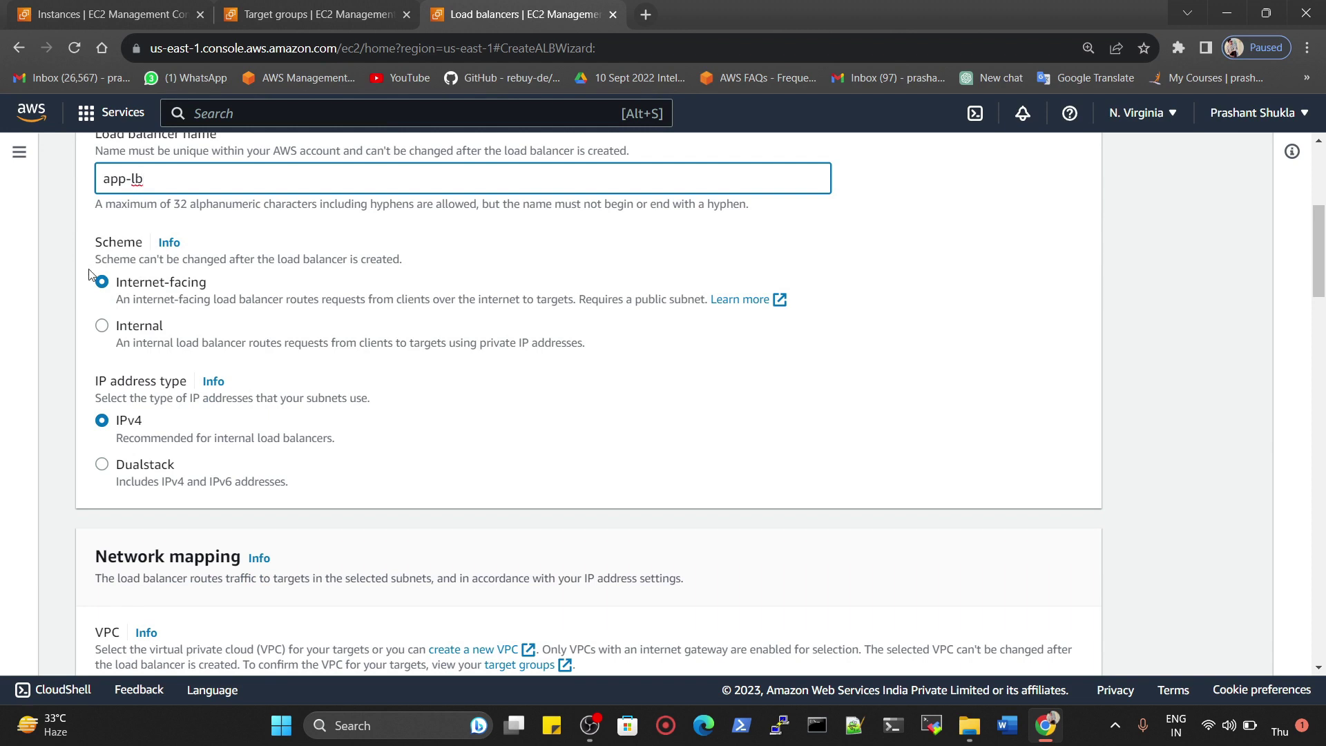
# Map the load balancer to all six Availability Zones, us-east-1a through us-east-1f, with their default subnets.
pyautogui.scroll(-6, 119, 431)
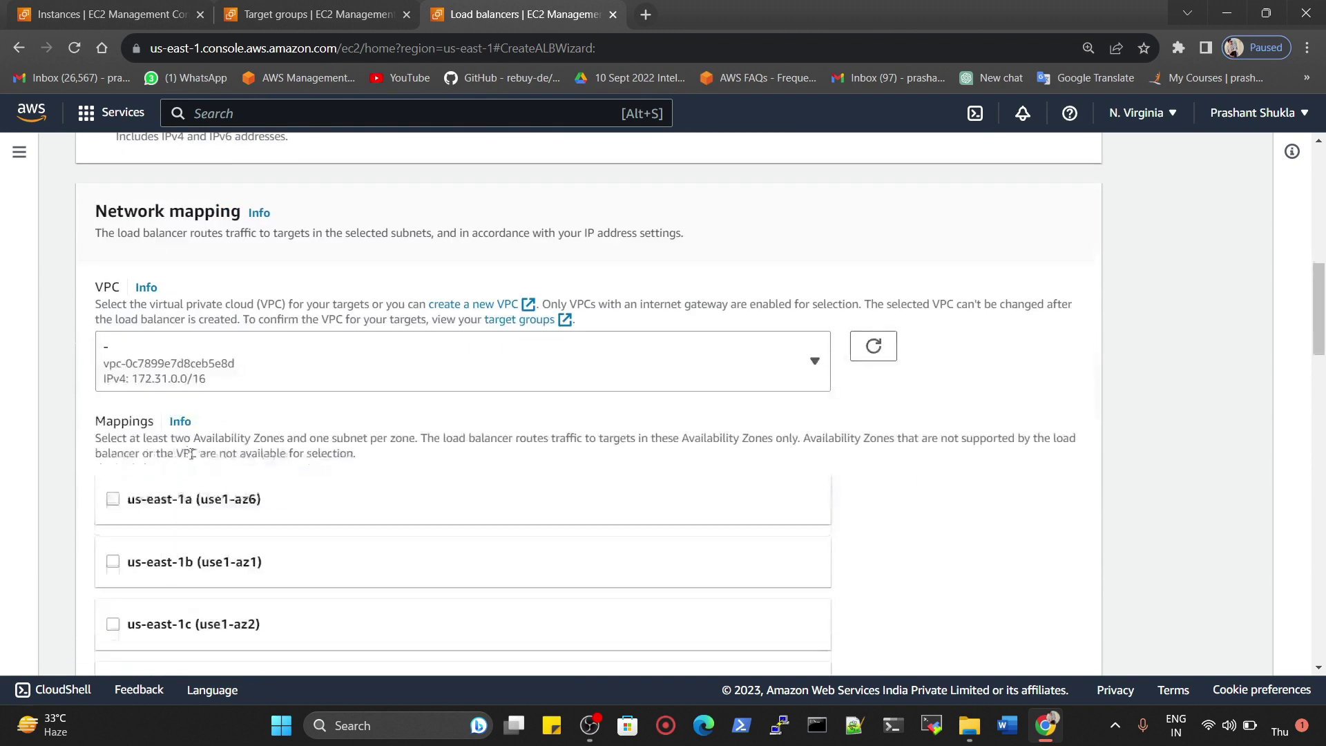
pyautogui.click(110, 327)
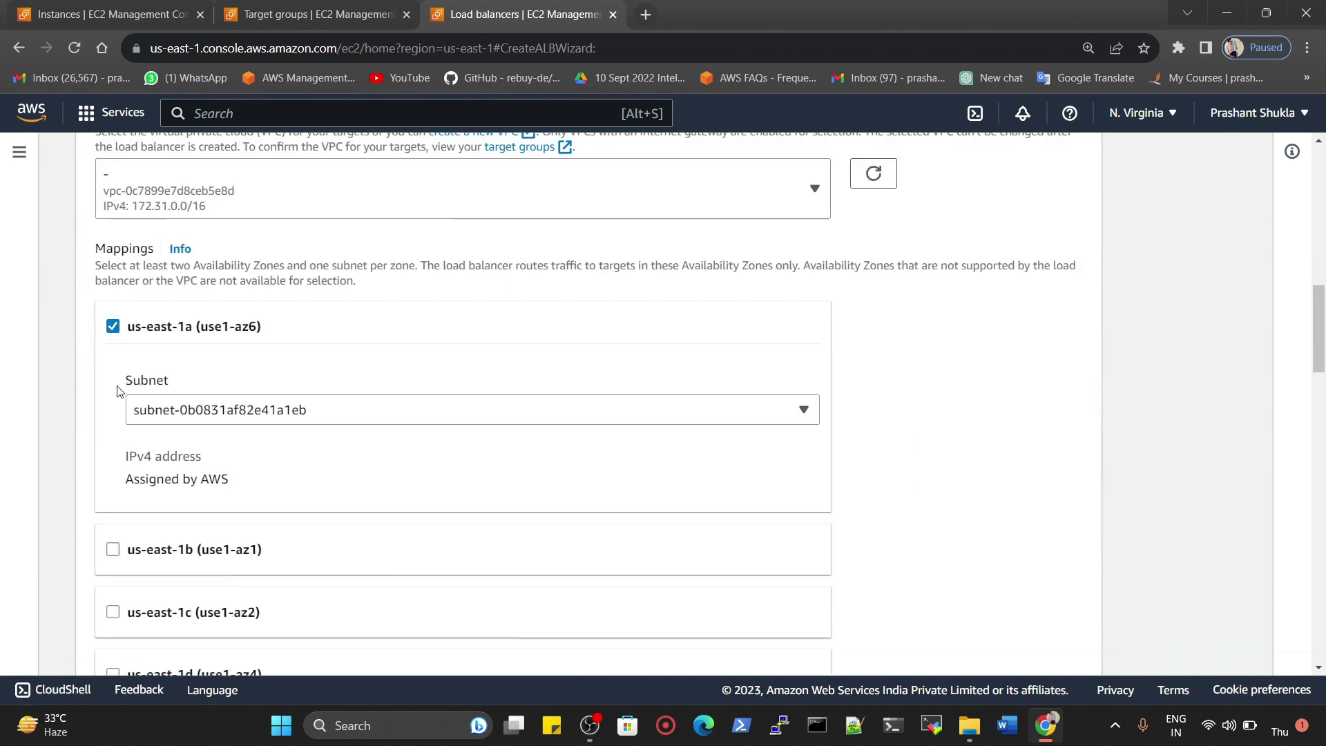
pyautogui.click(112, 549)
pyautogui.scroll(-4, 138, 511)
pyautogui.click(114, 516)
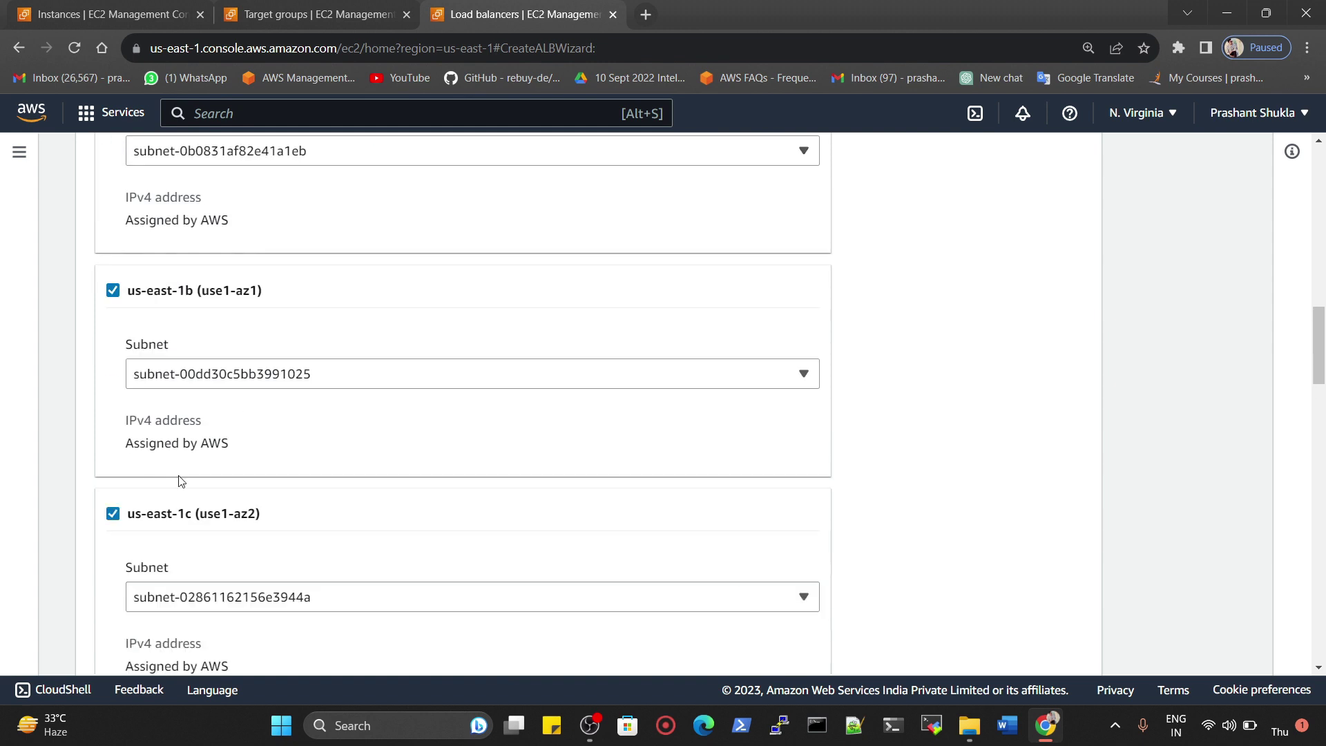
pyautogui.scroll(-3, 169, 483)
pyautogui.click(114, 478)
pyautogui.scroll(-3, 173, 436)
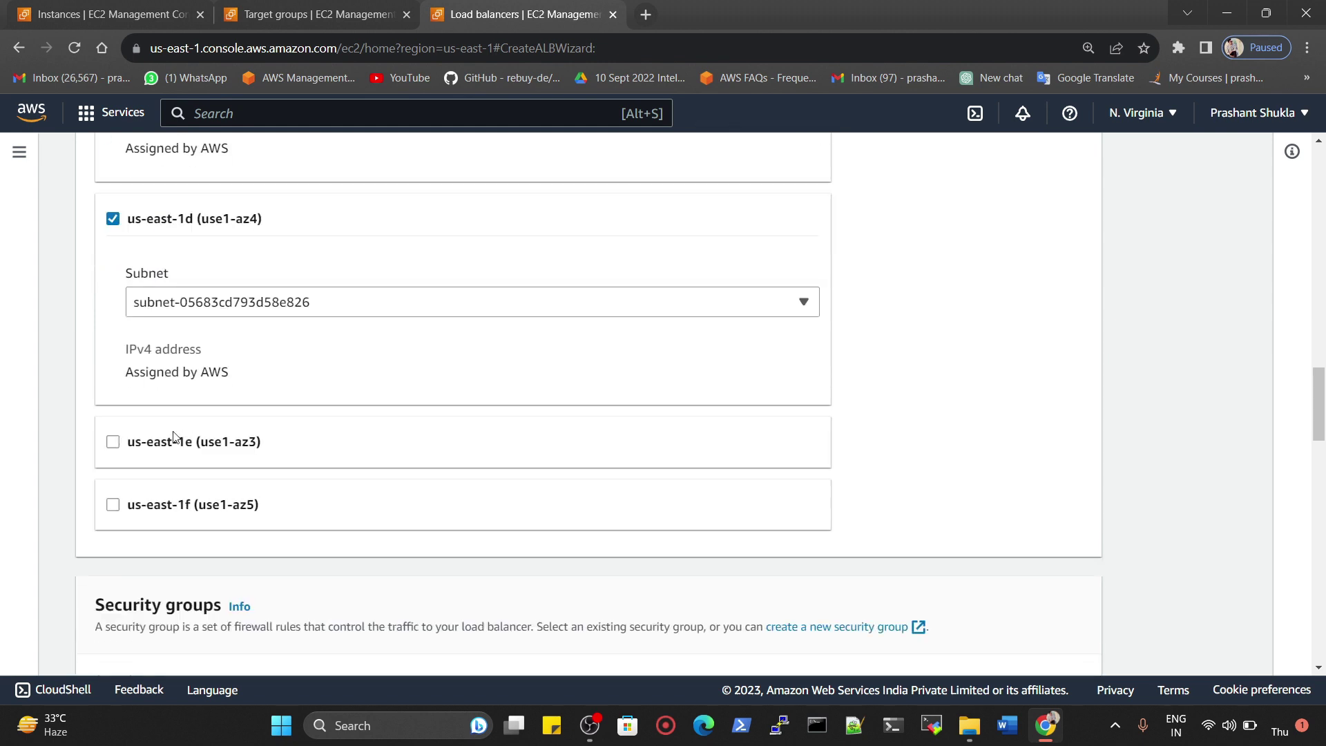
pyautogui.click(113, 441)
pyautogui.scroll(-2, 124, 458)
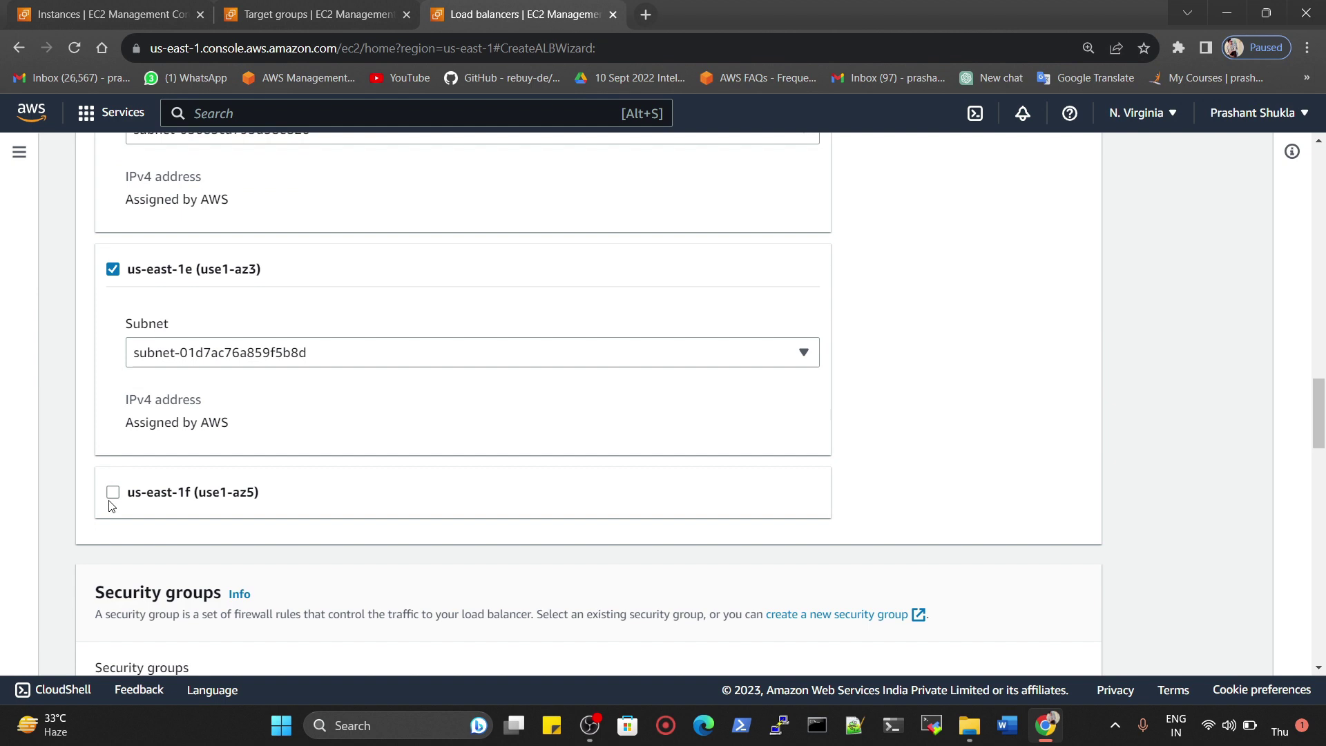
pyautogui.click(113, 492)
# Add the launch-wizard-2 and launch-wizard-1 security groups to the load balancer alongside the default group.
pyautogui.scroll(-4, 497, 486)
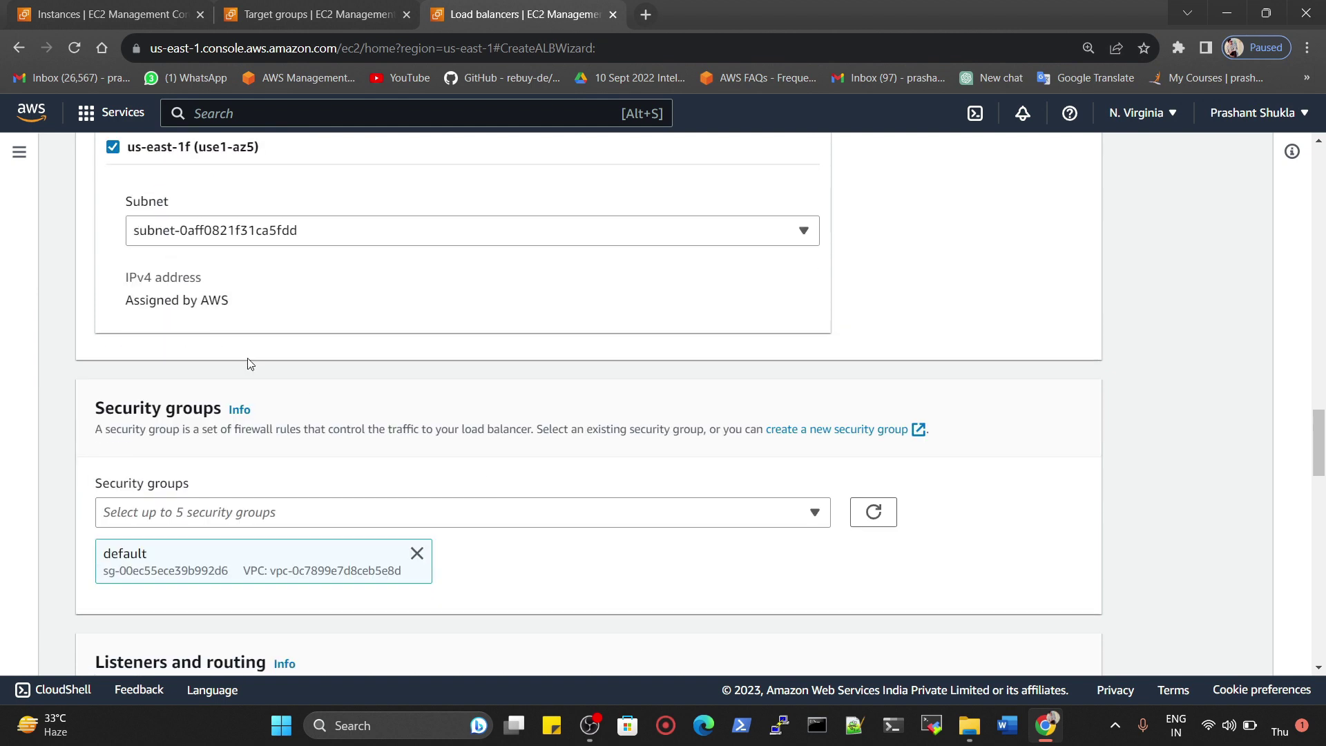
pyautogui.click(349, 512)
pyautogui.click(110, 385)
pyautogui.click(107, 472)
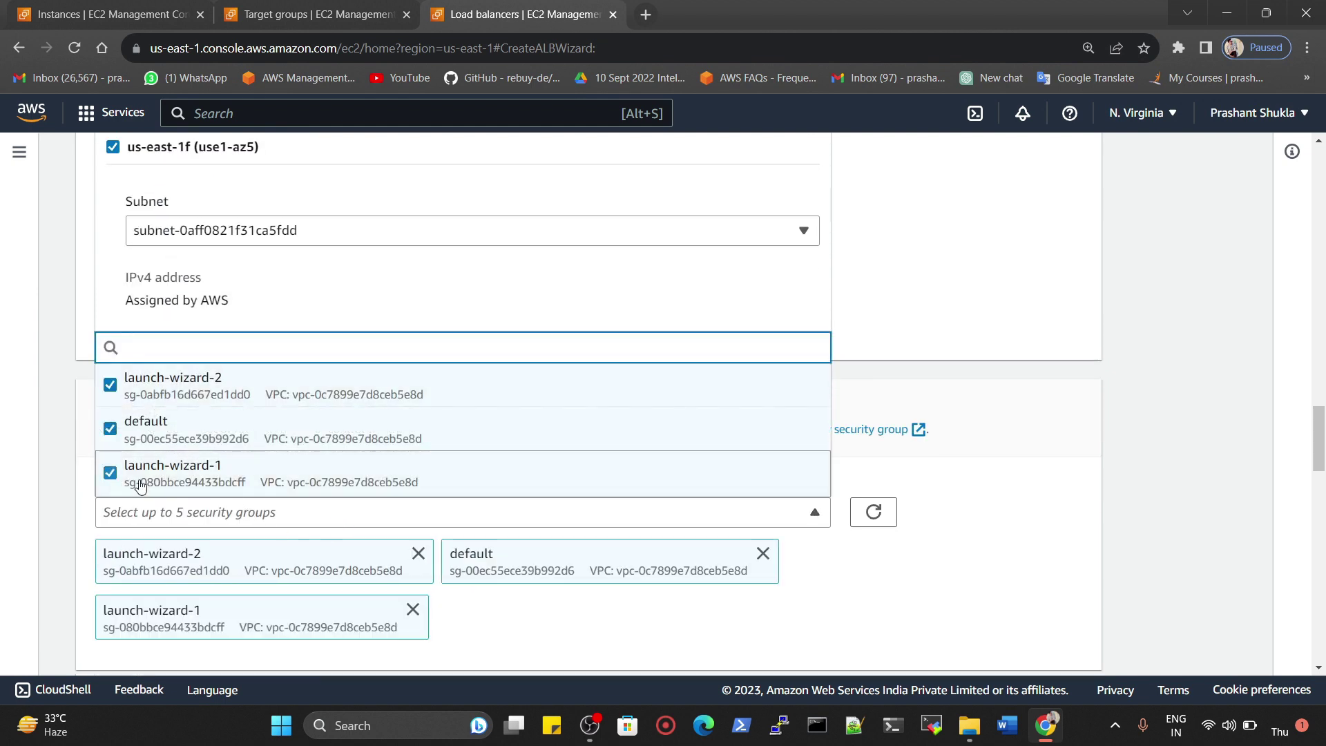
pyautogui.click(922, 556)
# Set the default action of the HTTP:80 listener to forward to target-gp-1 and go to the configuration summary.
pyautogui.scroll(-4, 509, 415)
pyautogui.scroll(-4, 510, 415)
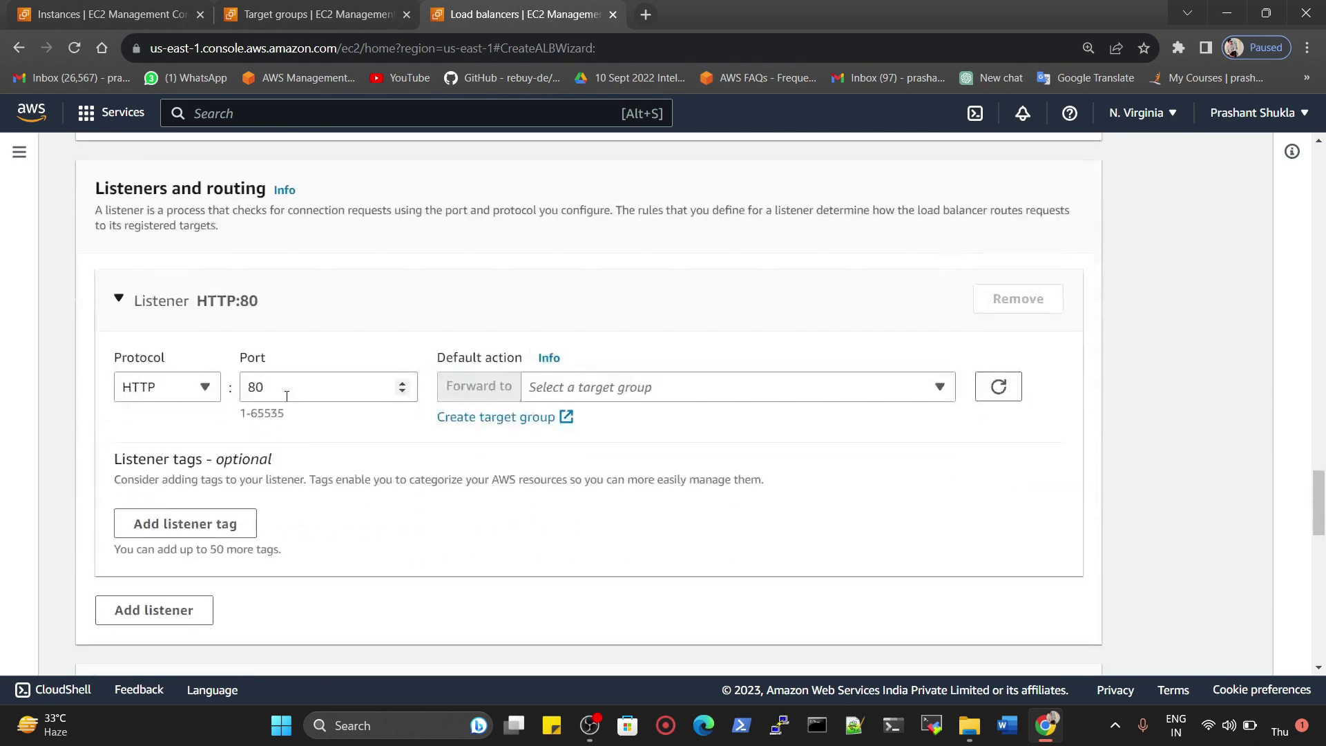
pyautogui.click(669, 240)
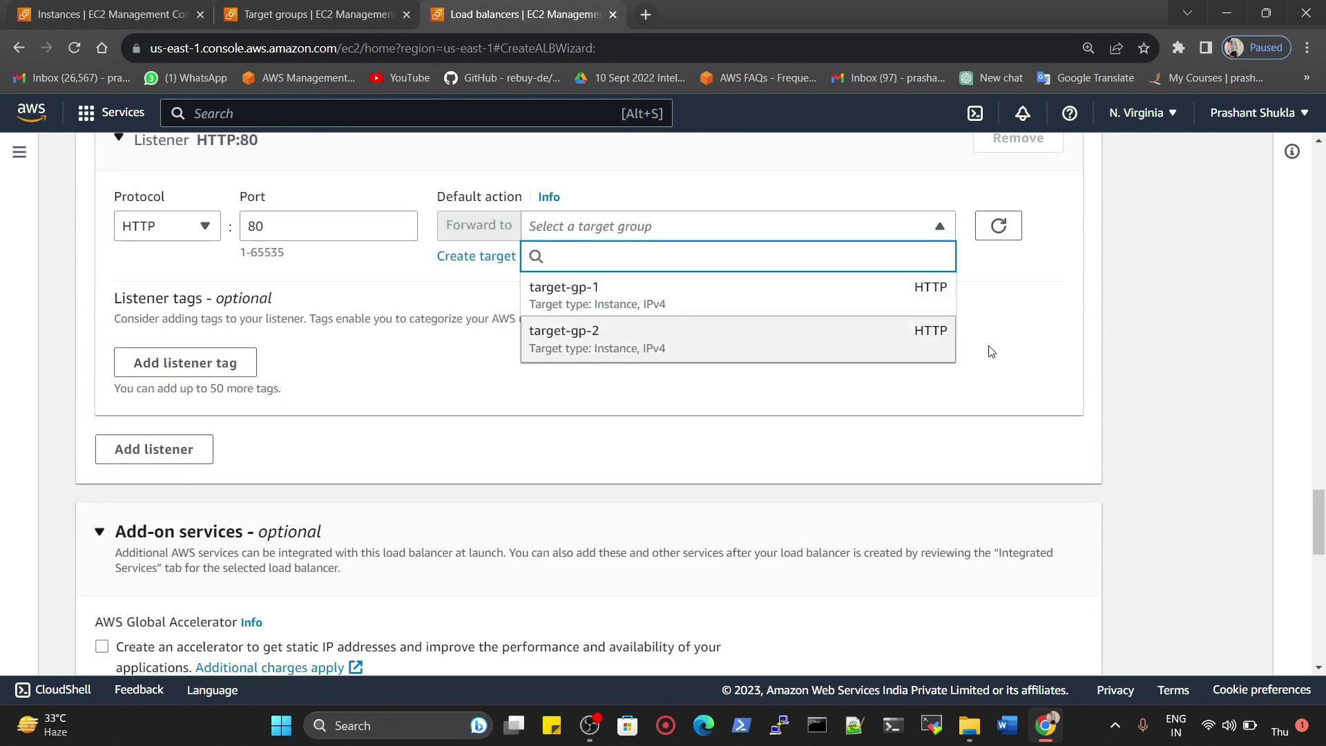
pyautogui.click(683, 295)
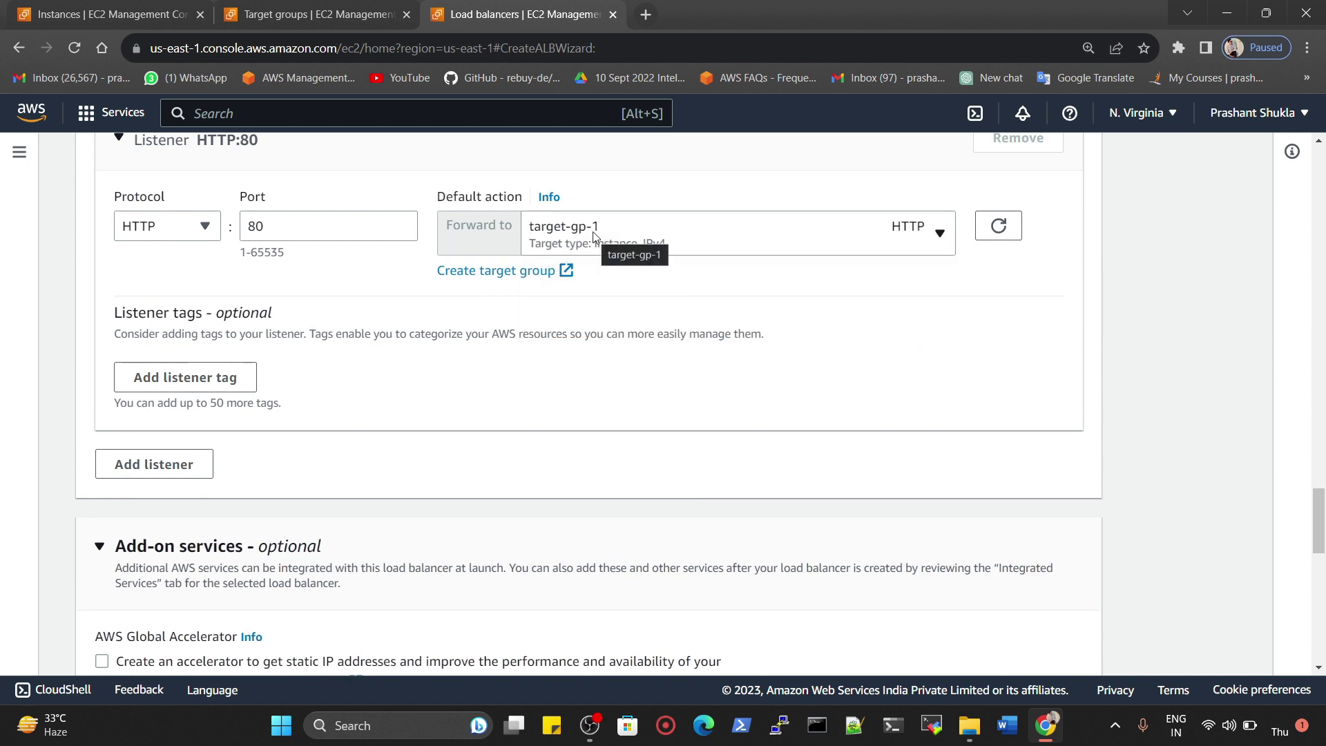
pyautogui.scroll(-1, 616, 297)
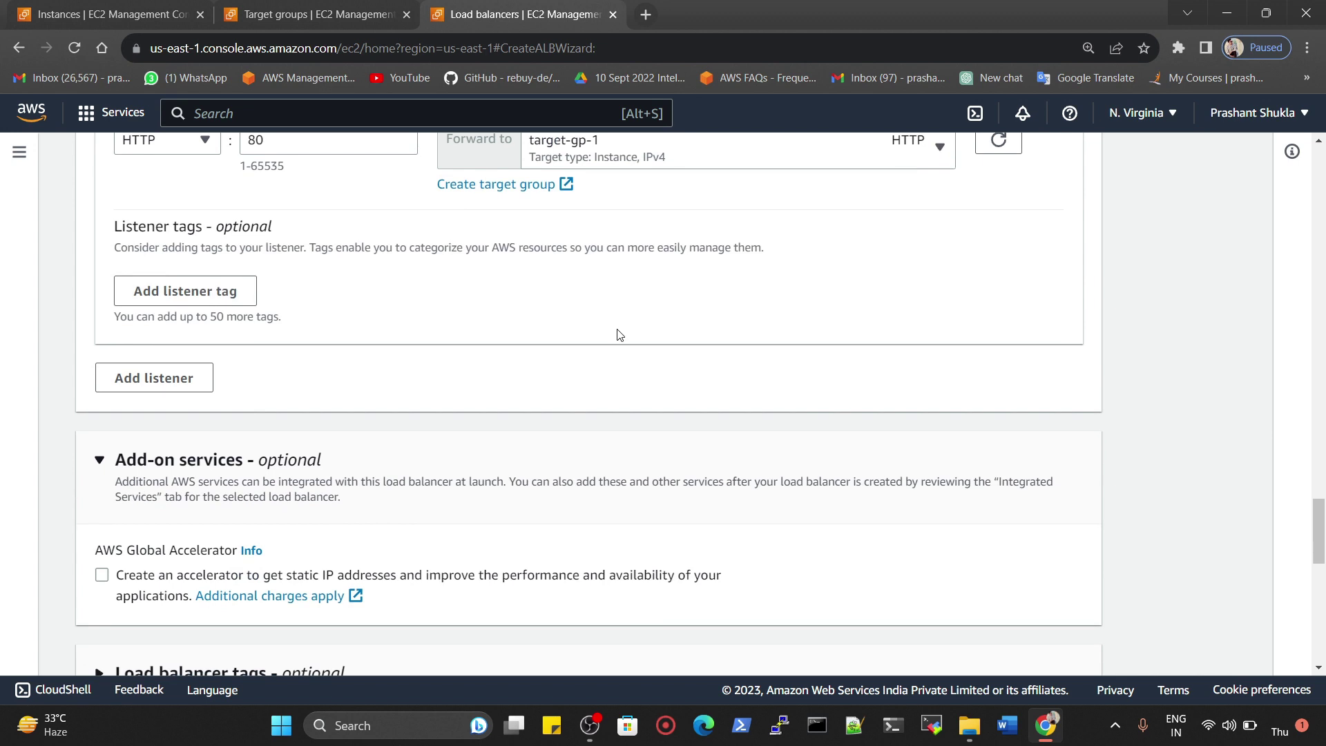
pyautogui.scroll(1, 618, 334)
pyautogui.scroll(-6, 608, 345)
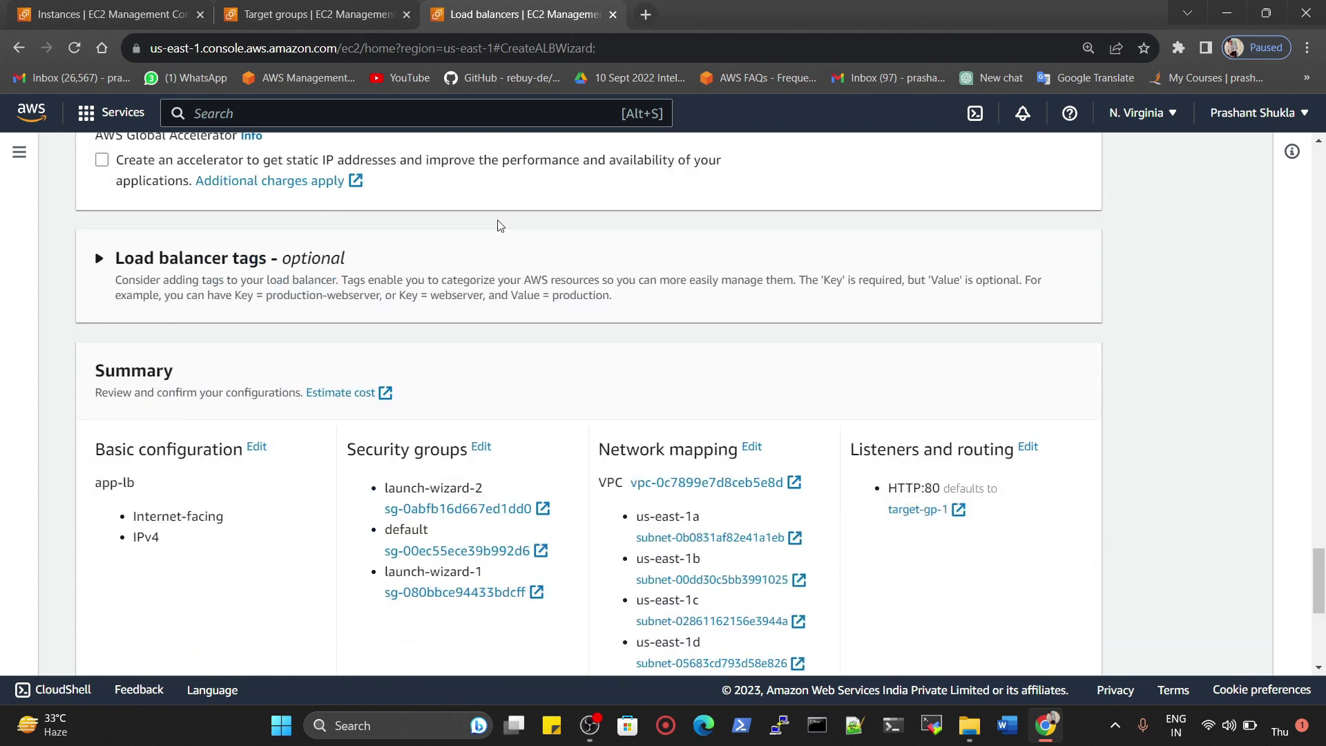
# Review the configuration summary and create the app-lb load balancer.
pyautogui.scroll(-1, 273, 280)
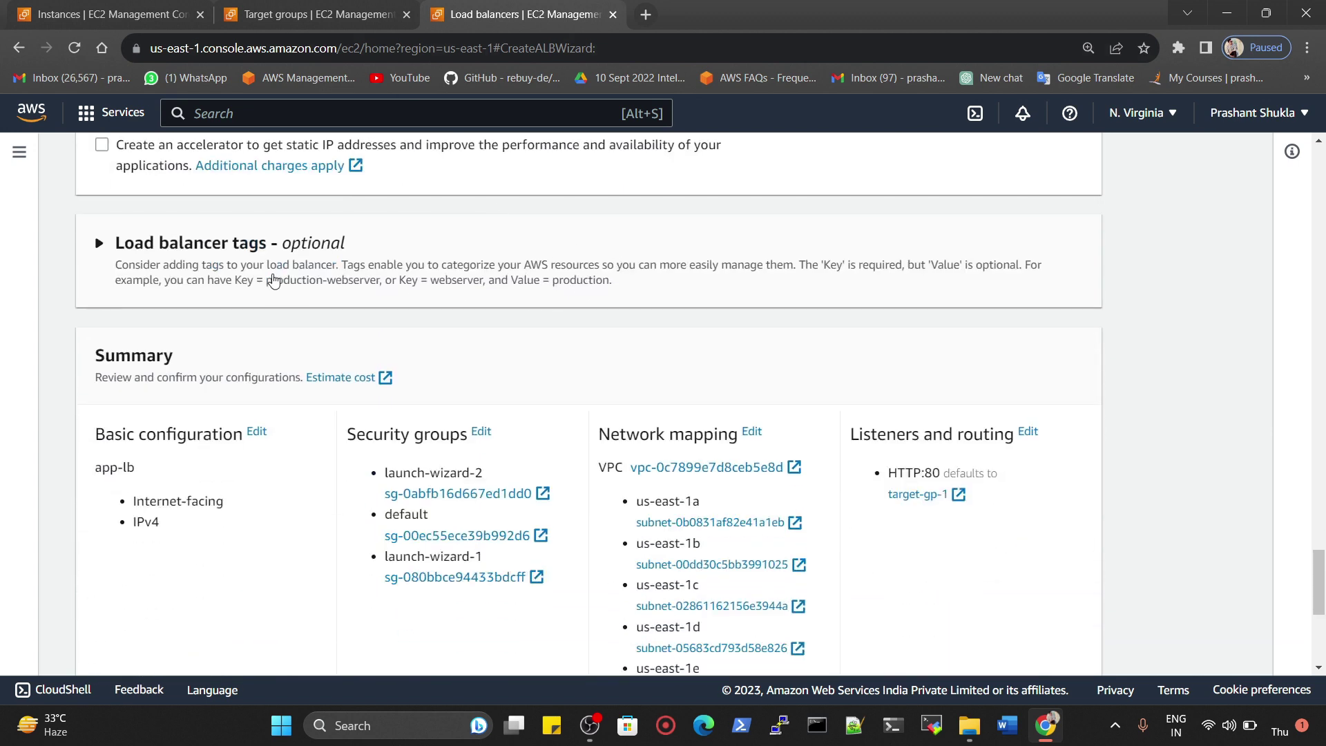
pyautogui.scroll(4, 274, 280)
pyautogui.scroll(1, 164, 301)
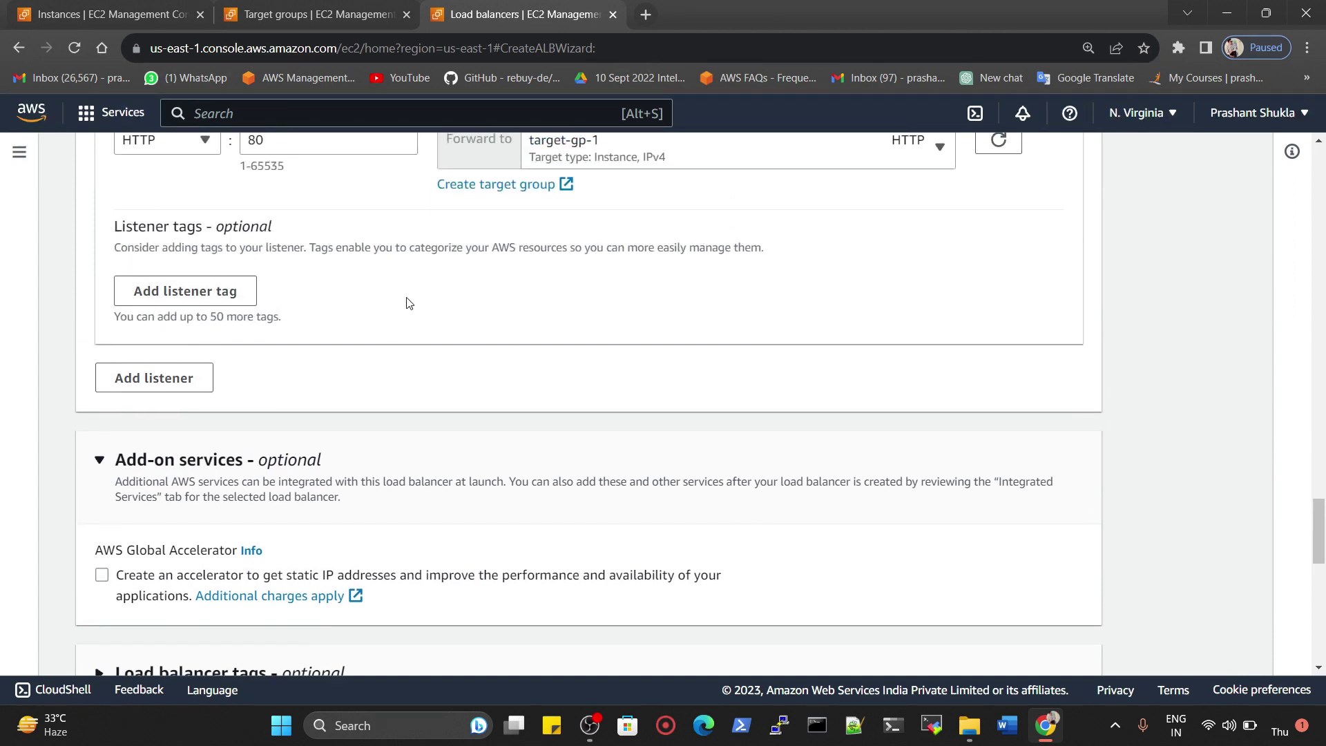
pyautogui.scroll(-15, 405, 299)
pyautogui.click(1014, 647)
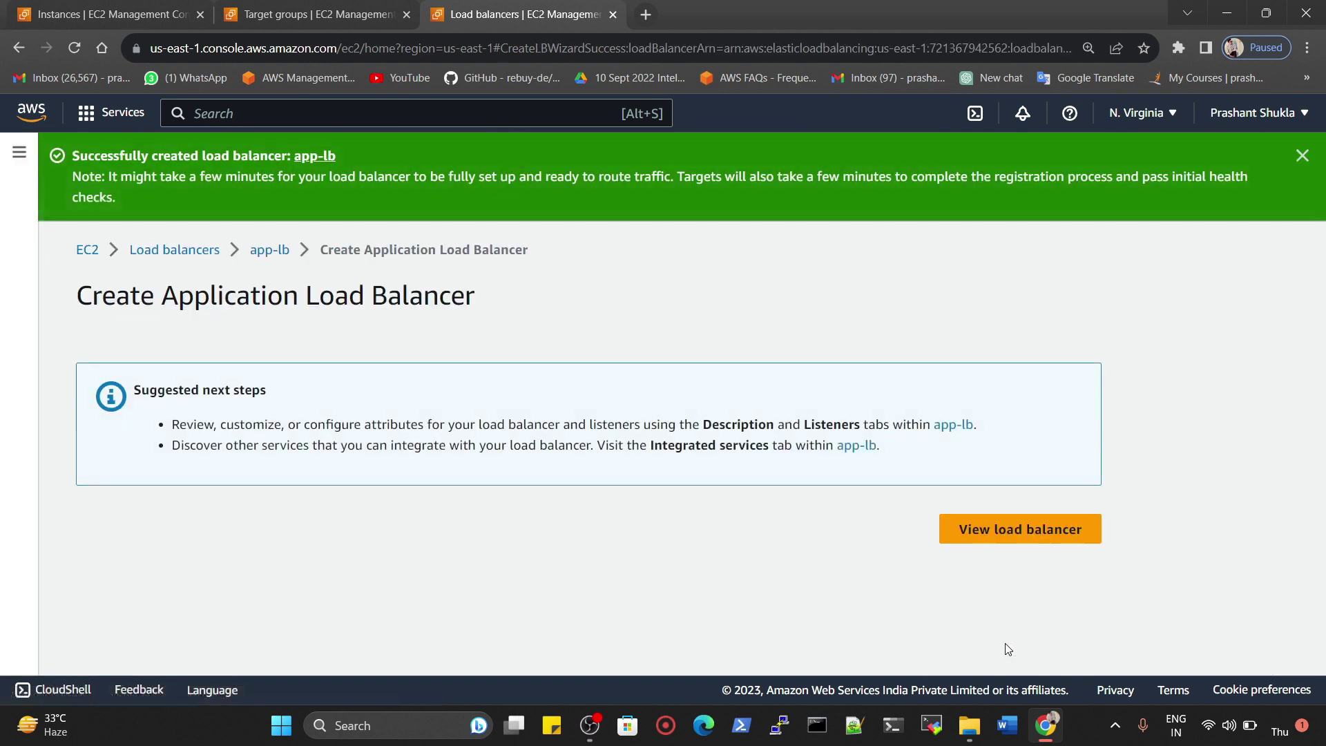
# Open the details of the new app-lb load balancer and go to its listeners and rules.
pyautogui.click(995, 528)
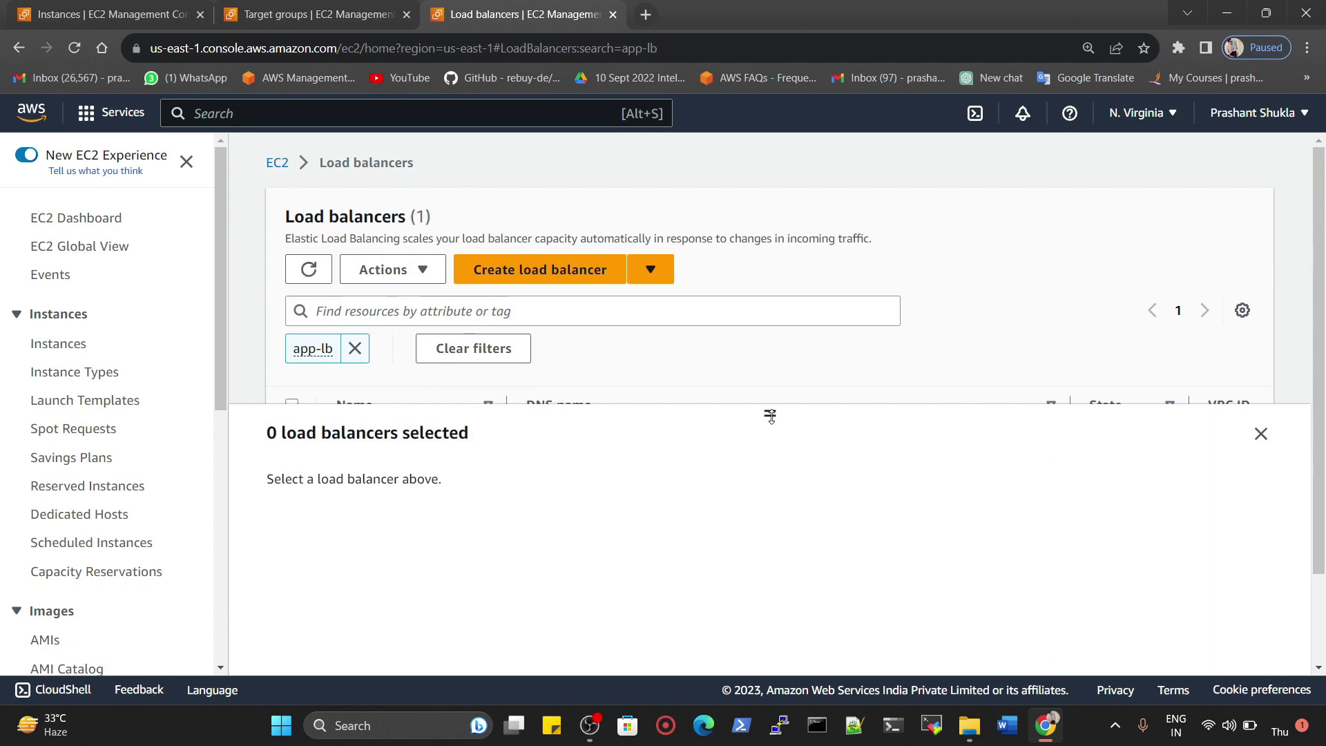
pyautogui.moveTo(785, 413); pyautogui.dragTo(782, 567)
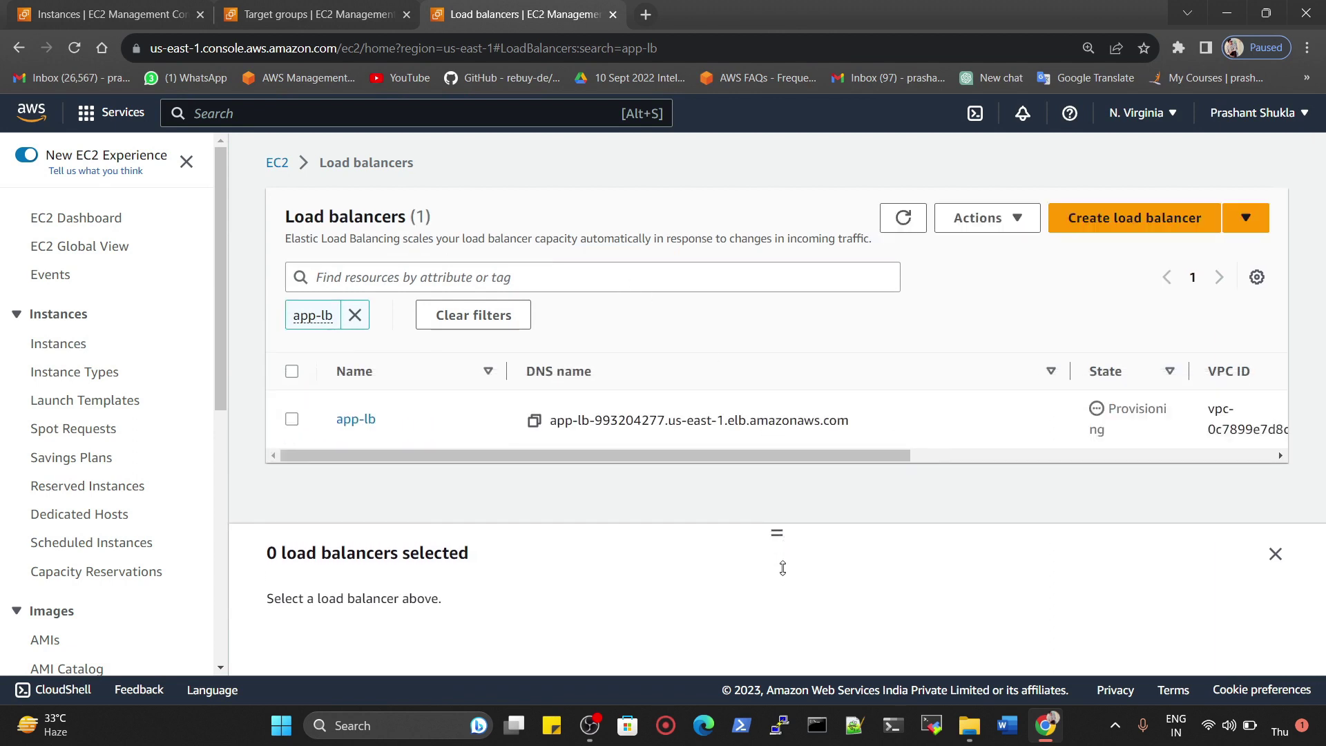
pyautogui.click(355, 419)
pyautogui.scroll(-8, 572, 437)
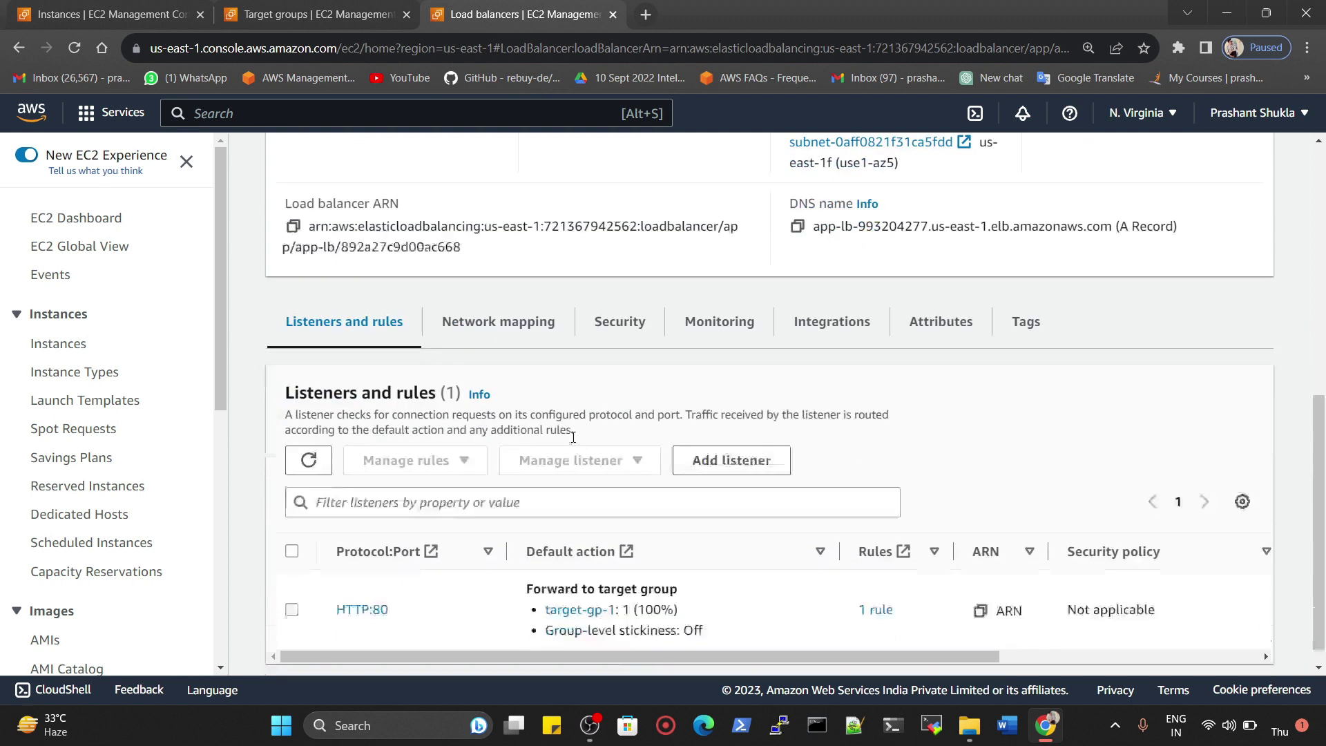
pyautogui.scroll(-1, 572, 437)
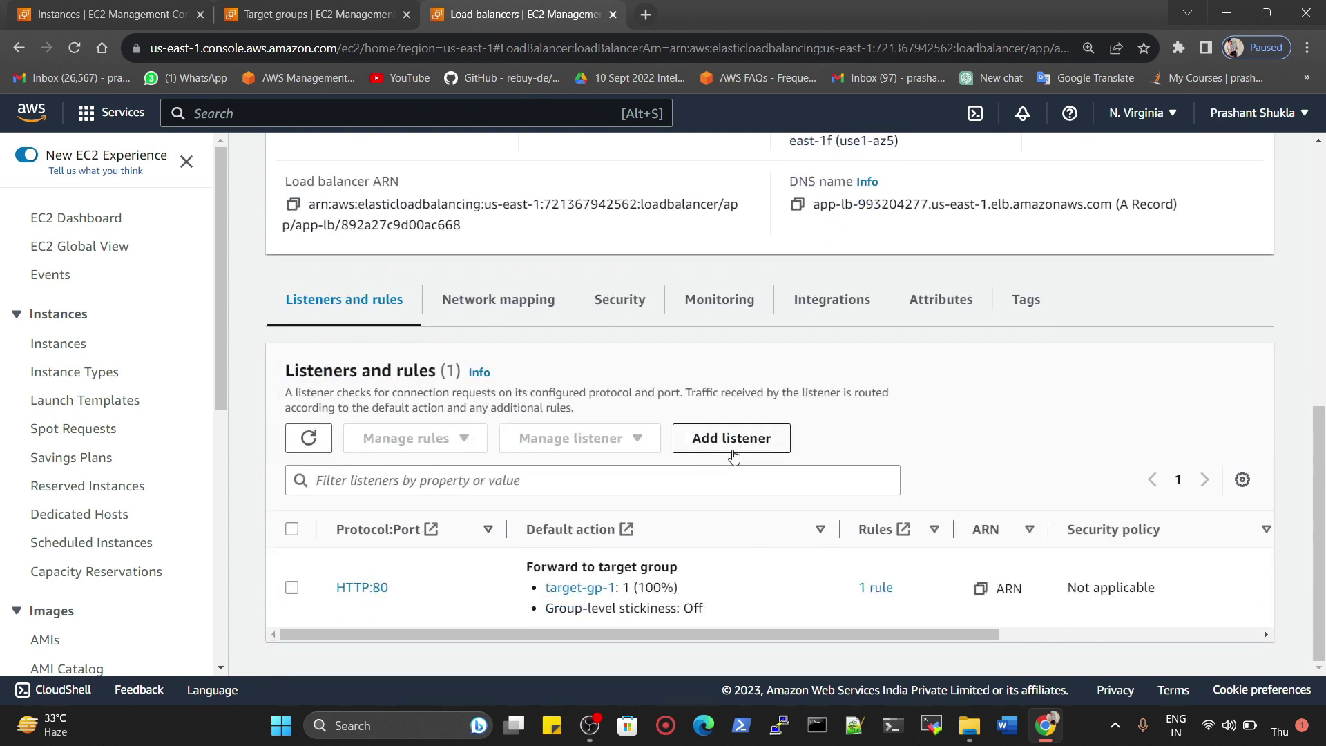
# Open the HTTP:80 listener of app-lb for editing and add target-gp-2 as a second forward target group.
pyautogui.click(292, 588)
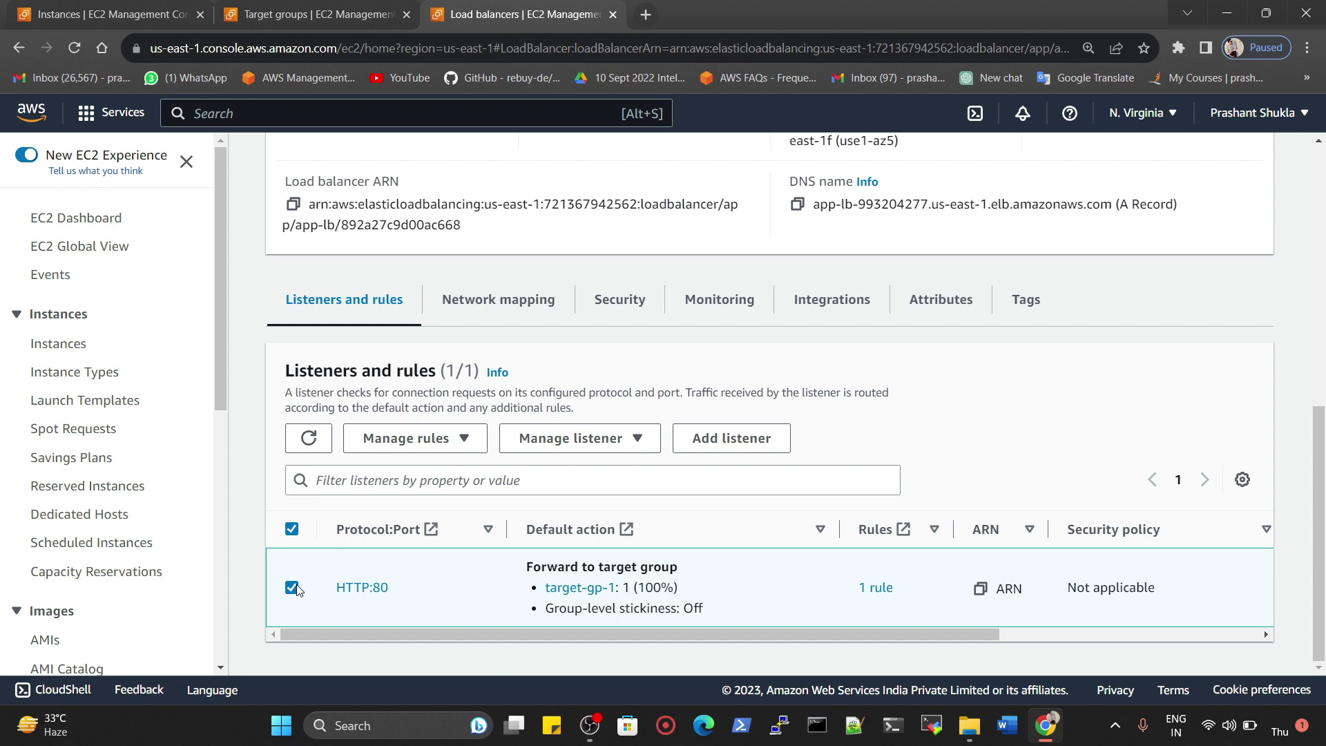
pyautogui.click(362, 592)
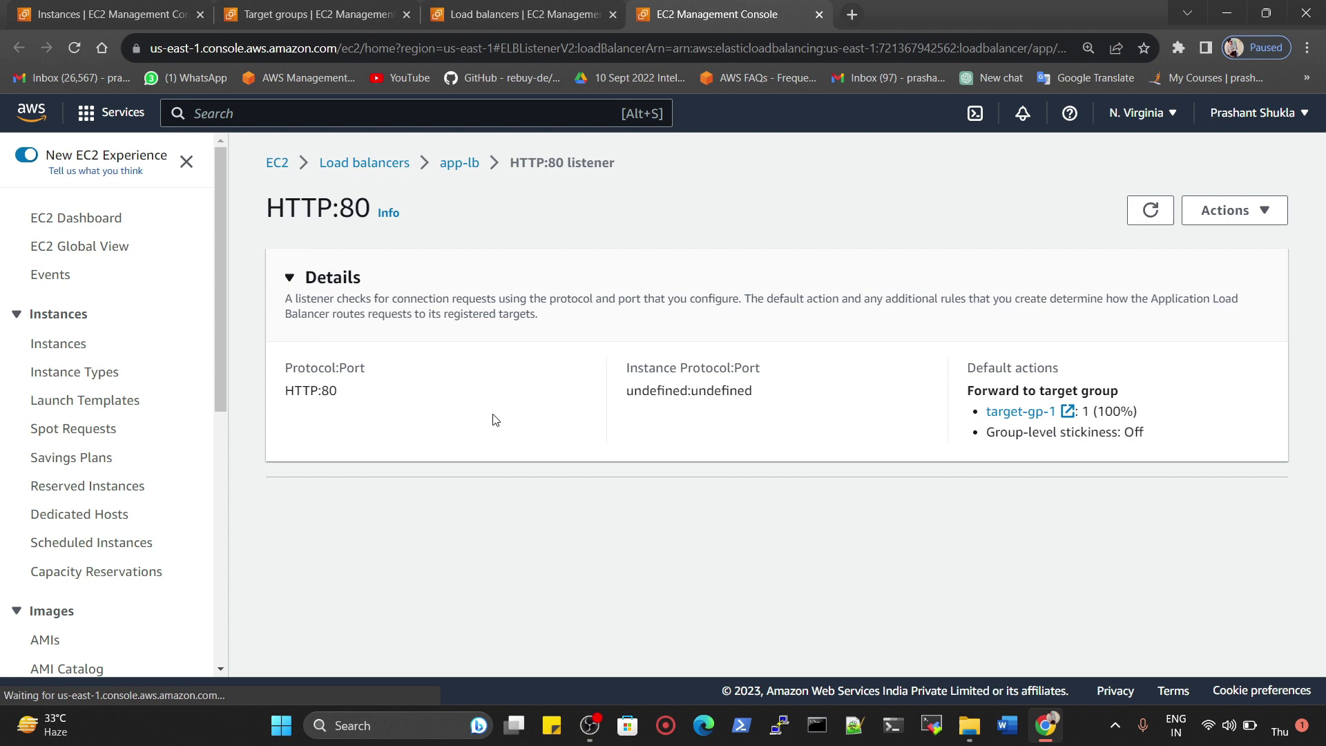
pyautogui.click(1220, 210)
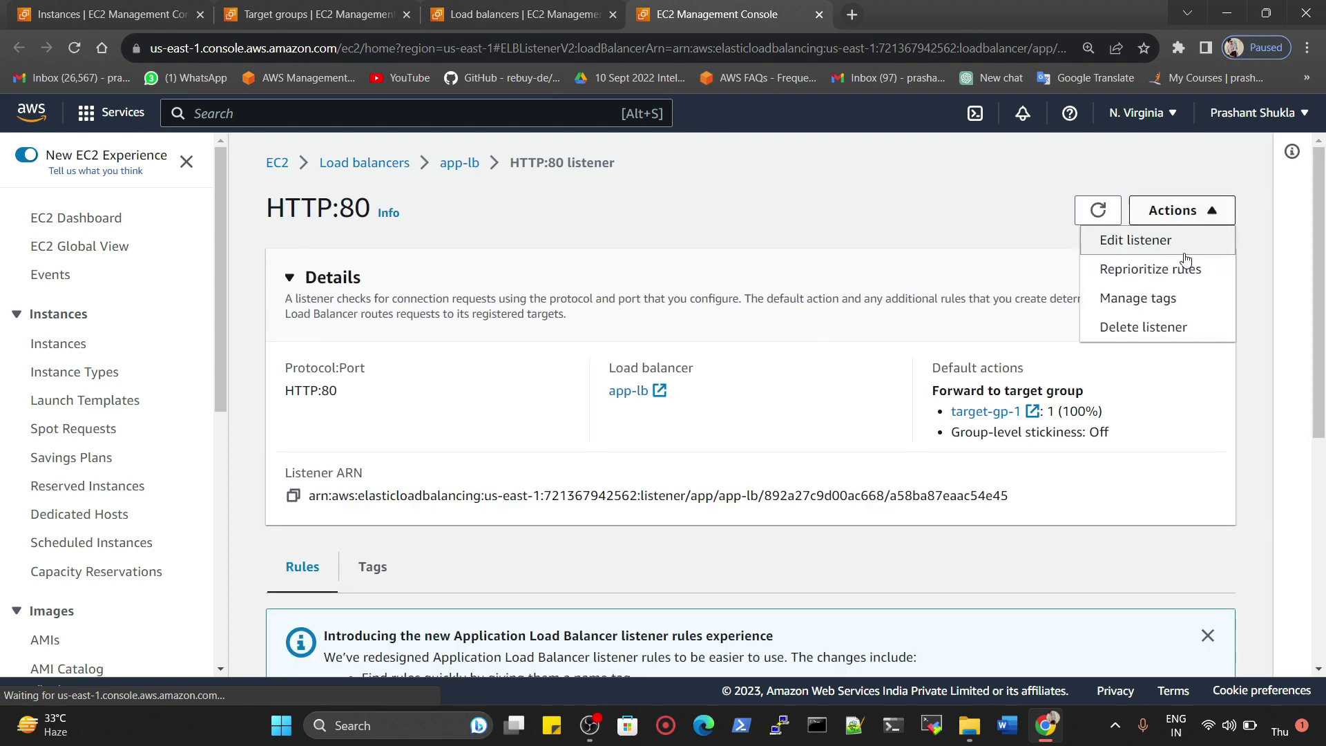
pyautogui.click(1115, 243)
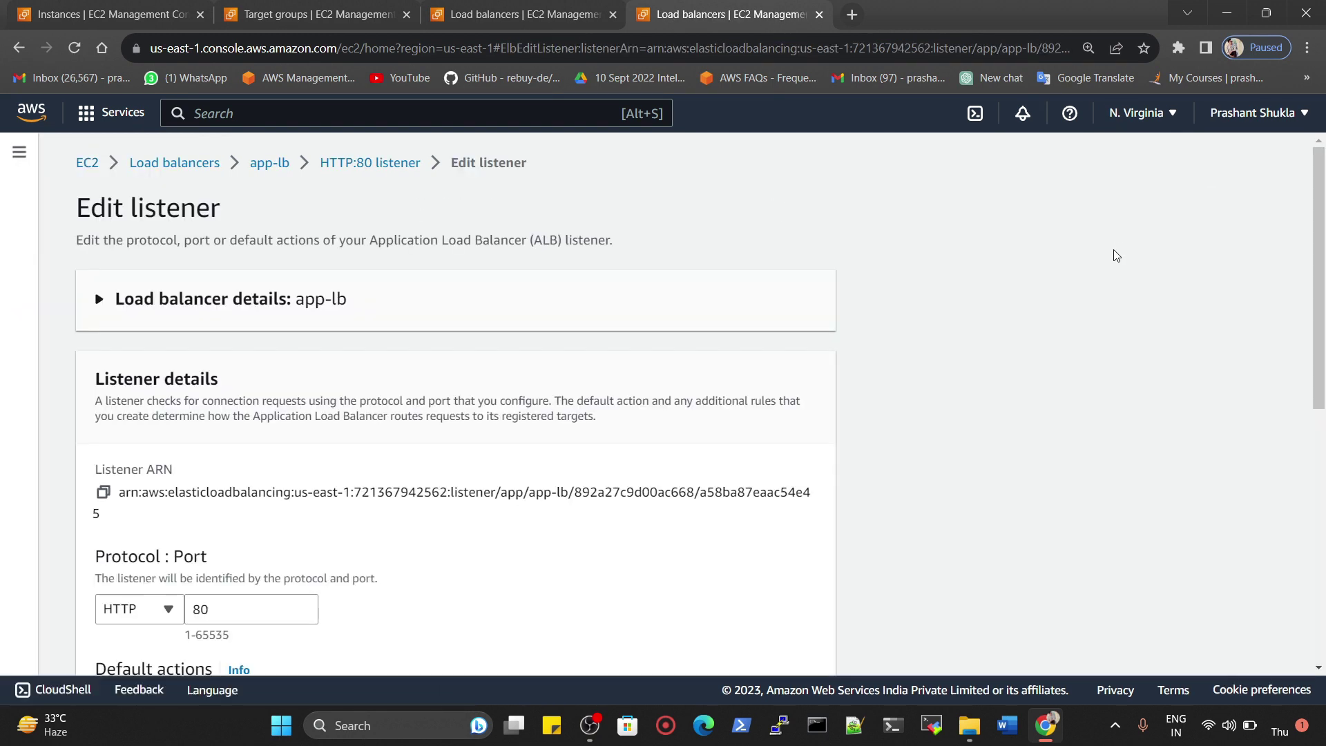
pyautogui.scroll(-6, 767, 394)
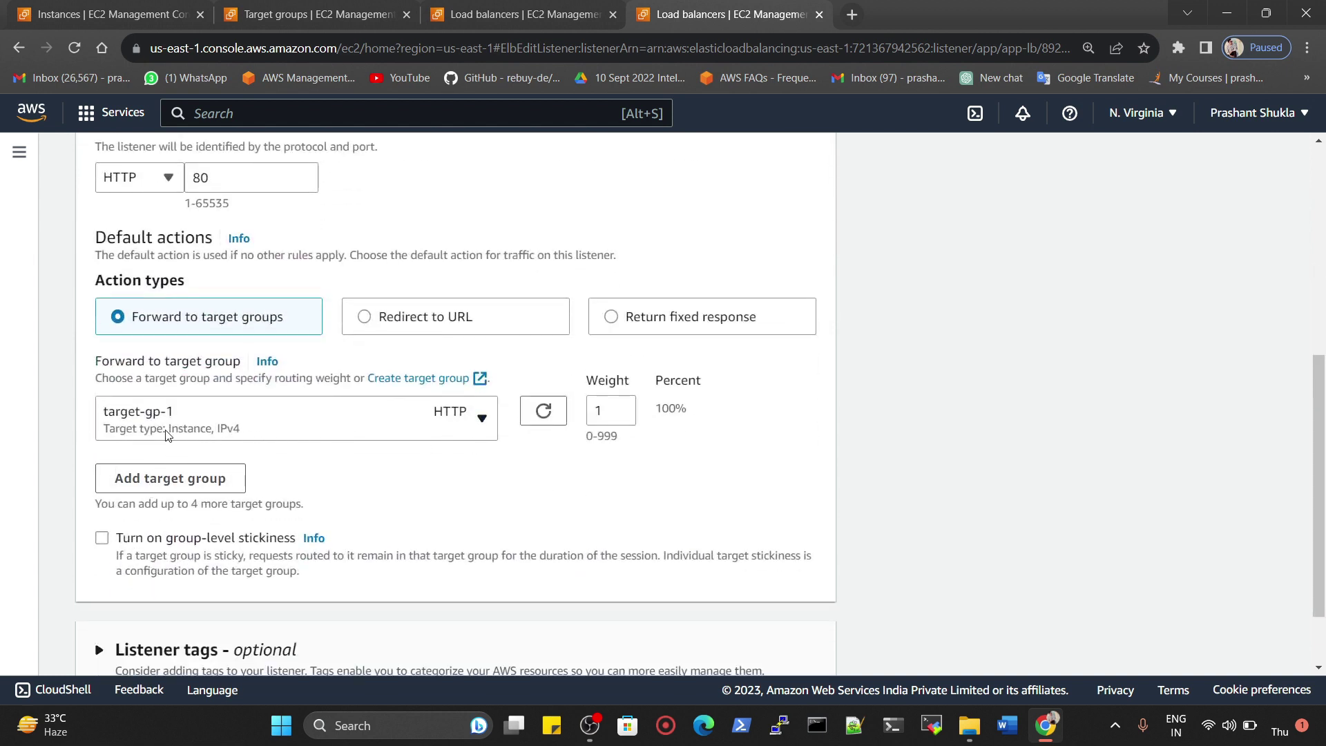
pyautogui.click(169, 479)
pyautogui.click(191, 481)
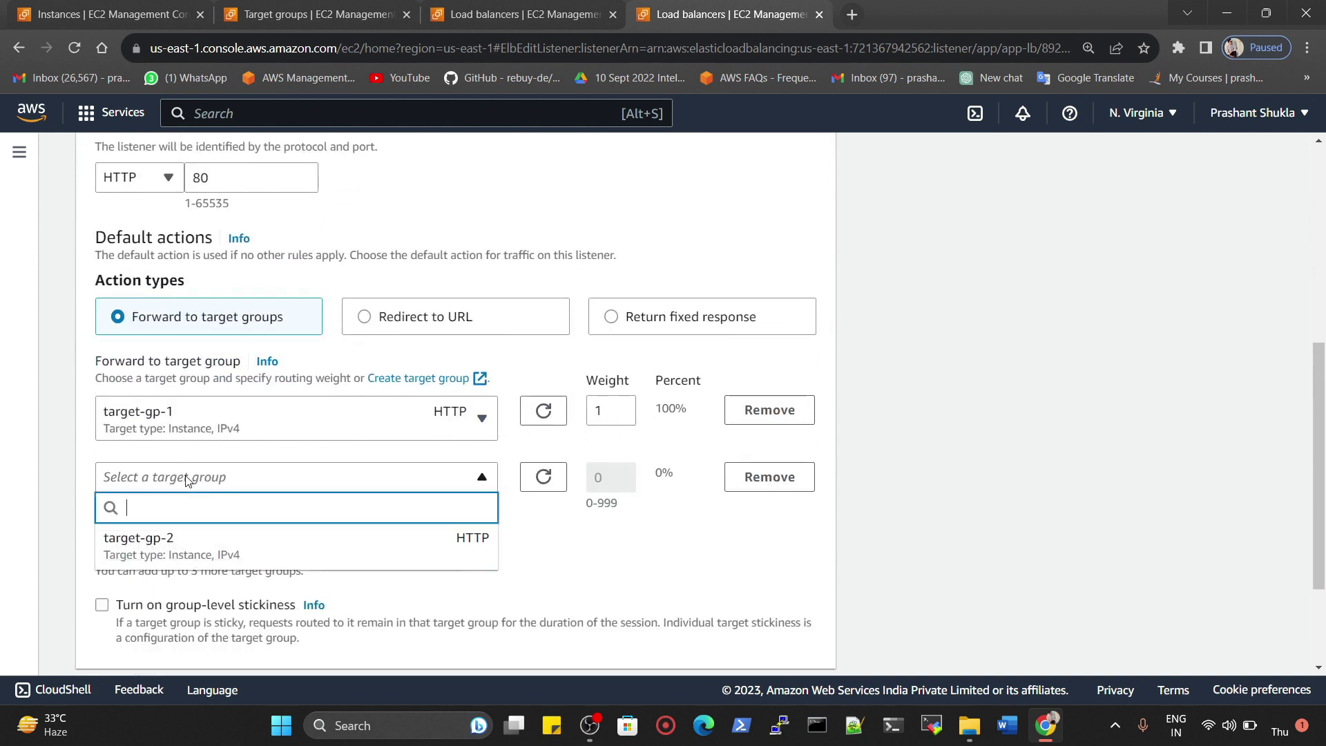
pyautogui.click(179, 549)
# Set the routing weights to 7 for target-gp-1 and 3 for target-gp-2, and save the listener changes.
pyautogui.click(604, 409)
pyautogui.click(620, 407)
pyautogui.click(621, 408)
pyautogui.click(621, 407)
pyautogui.click(621, 407)
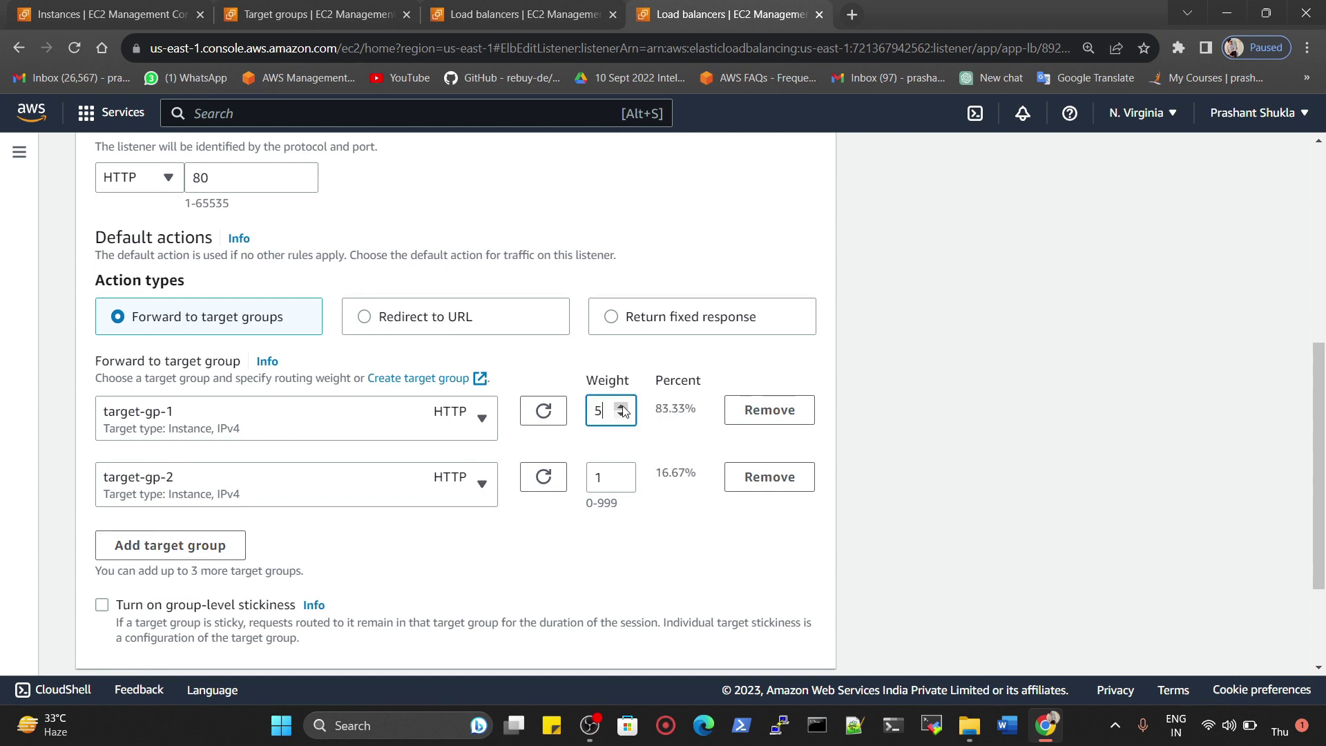
pyautogui.click(621, 407)
pyautogui.click(621, 407)
pyautogui.click(624, 473)
pyautogui.click(624, 474)
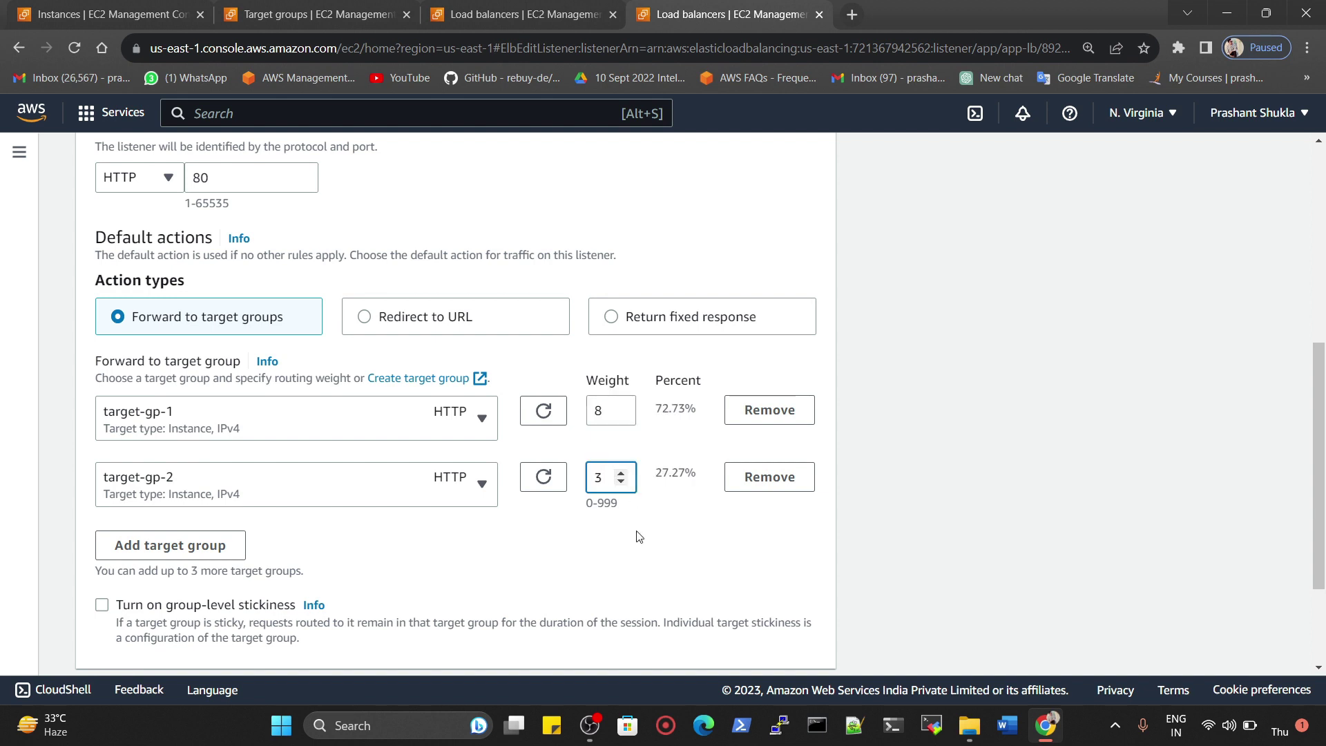
pyautogui.click(622, 416)
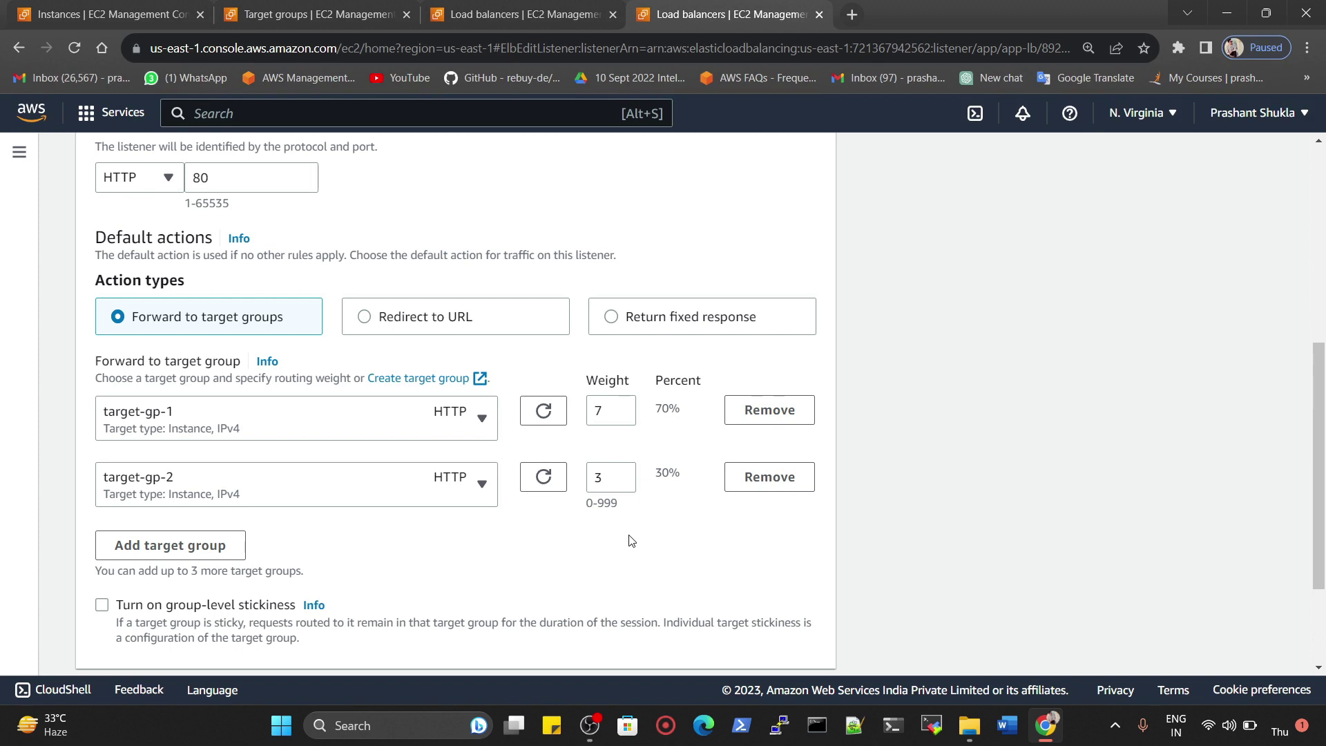
pyautogui.scroll(-2, 629, 540)
pyautogui.click(788, 649)
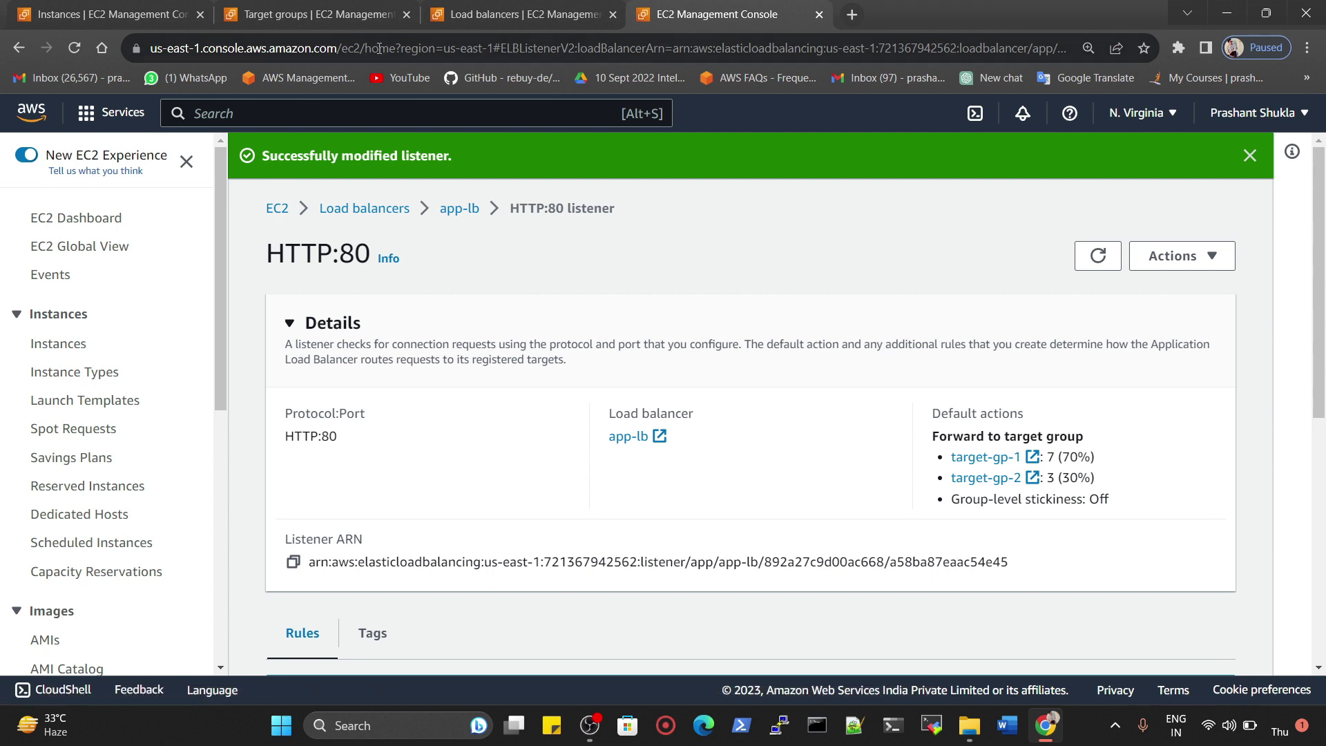
# Connect to the ec2-apache2 instance through EC2 Instance Connect with the default user name ubuntu.
pyautogui.click(310, 13)
pyautogui.click(104, 14)
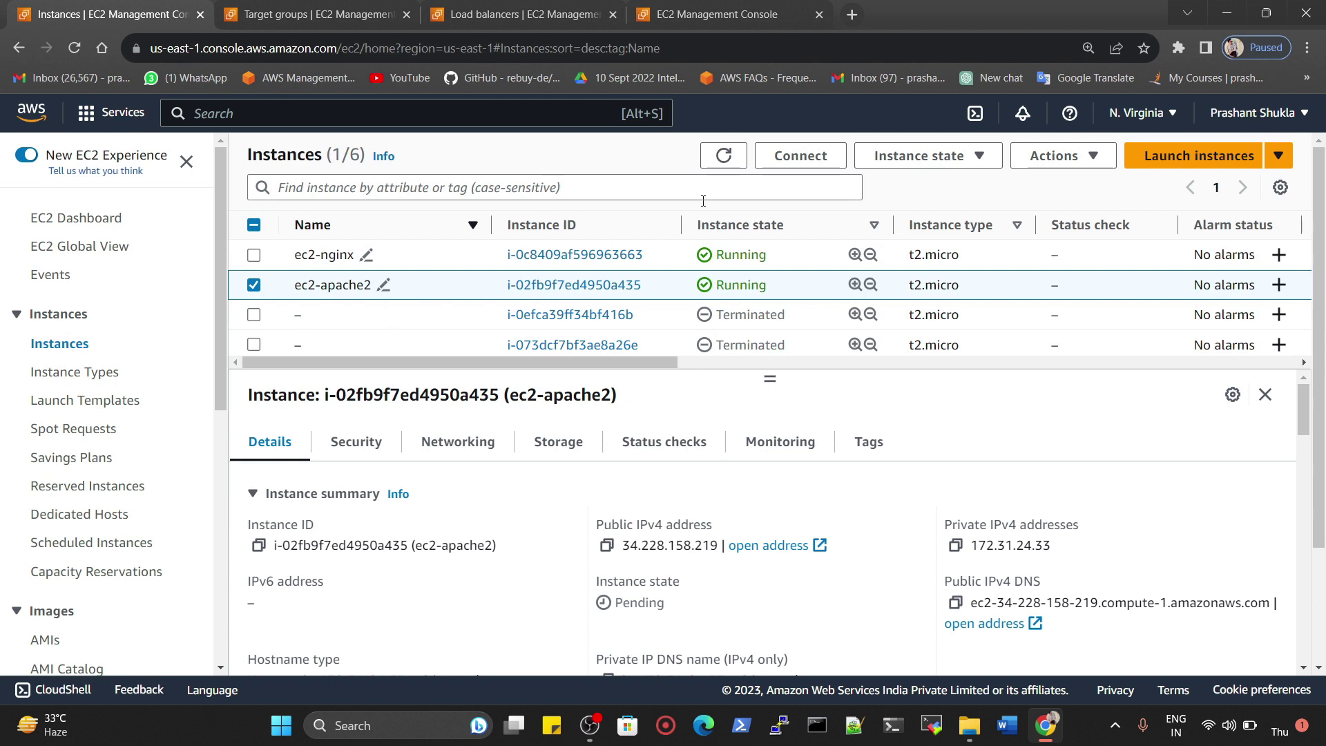
pyautogui.click(800, 156)
pyautogui.scroll(-2, 794, 484)
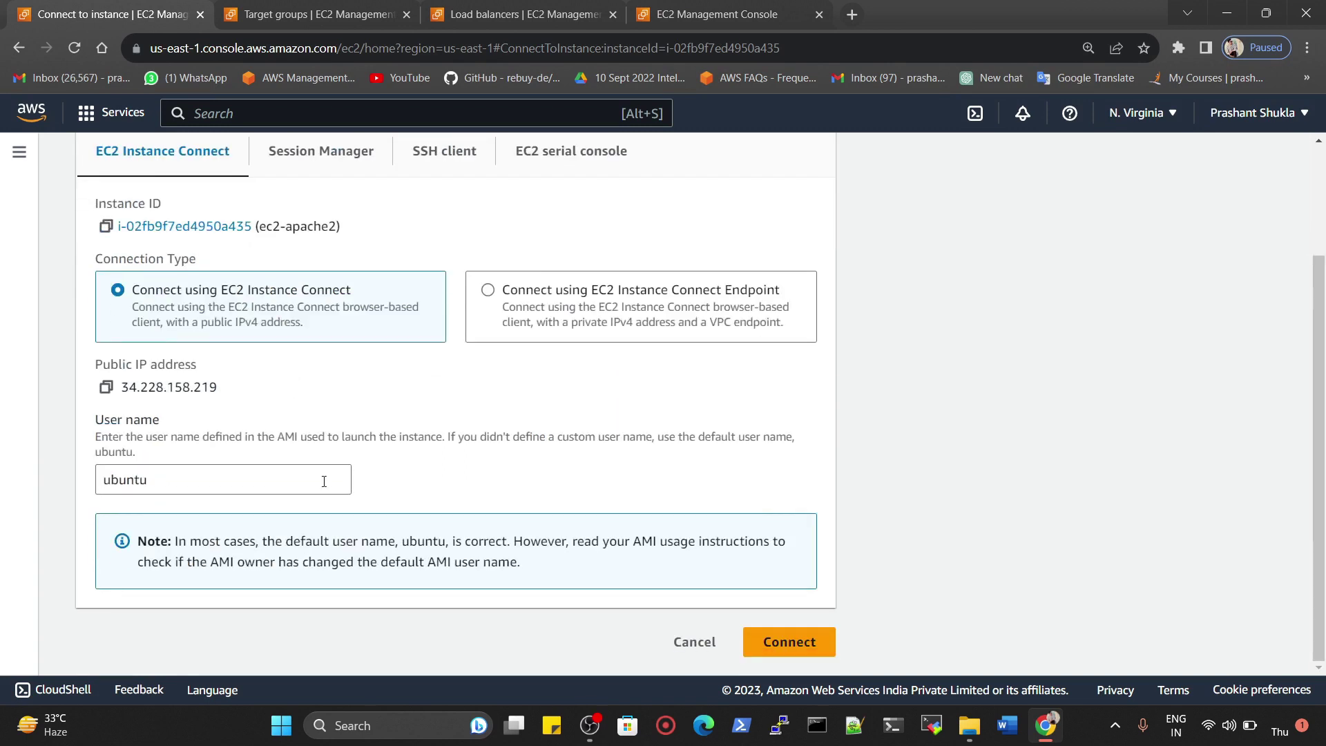
pyautogui.click(765, 644)
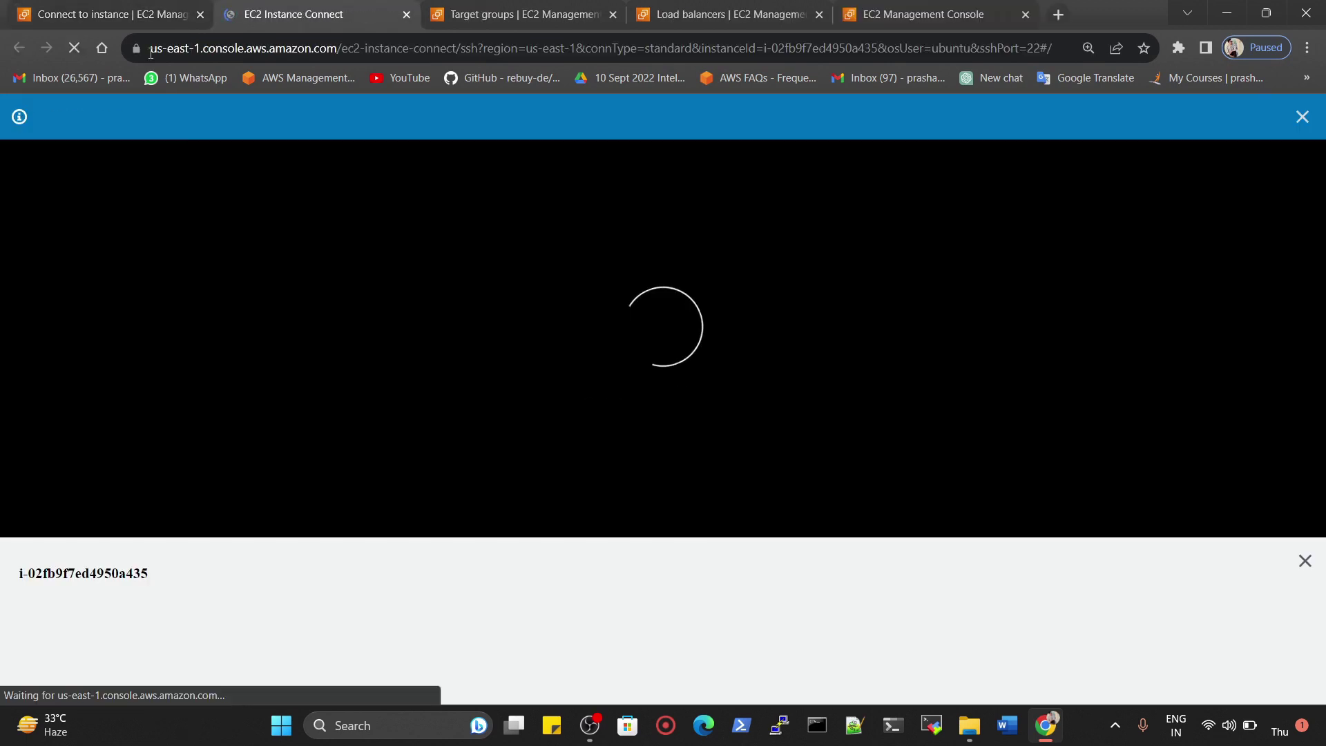
# Return to the instances list and connect to ec2-nginx through EC2 Instance Connect with the default user name.
pyautogui.click(107, 6)
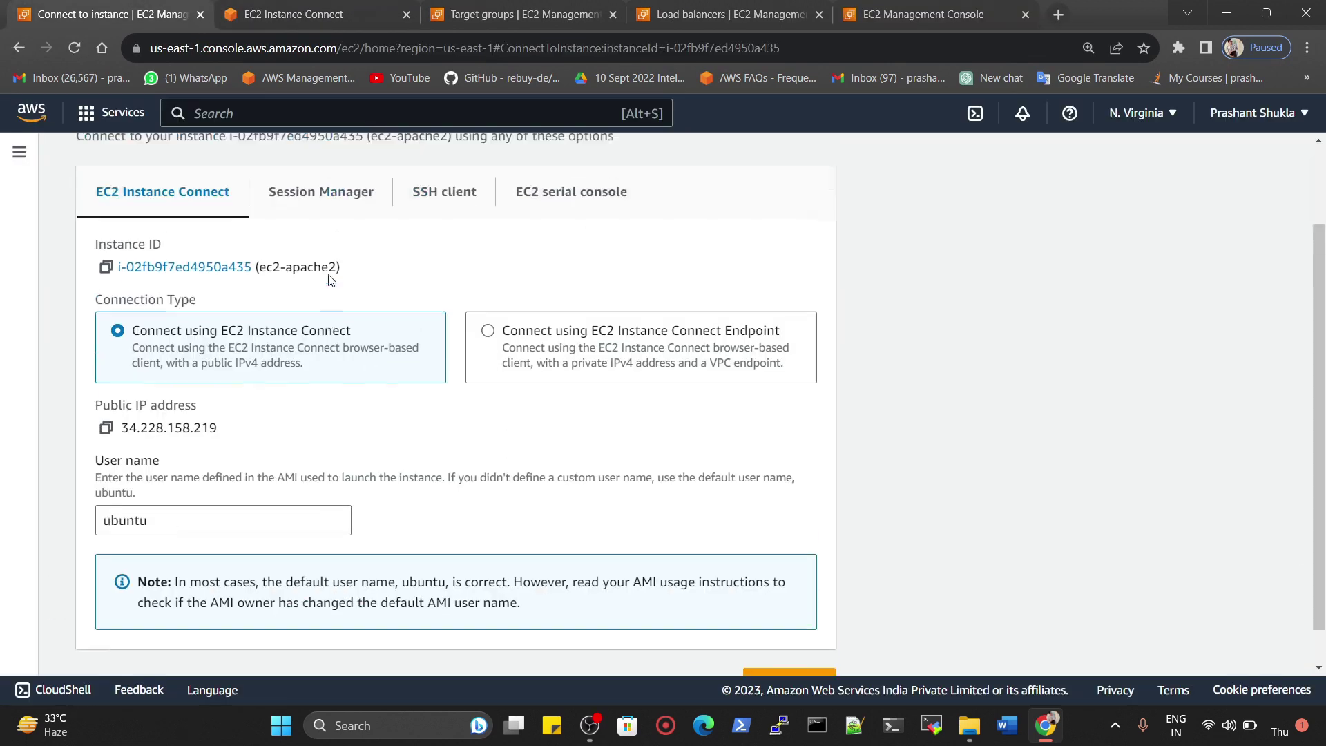
pyautogui.scroll(3, 325, 269)
pyautogui.click(254, 164)
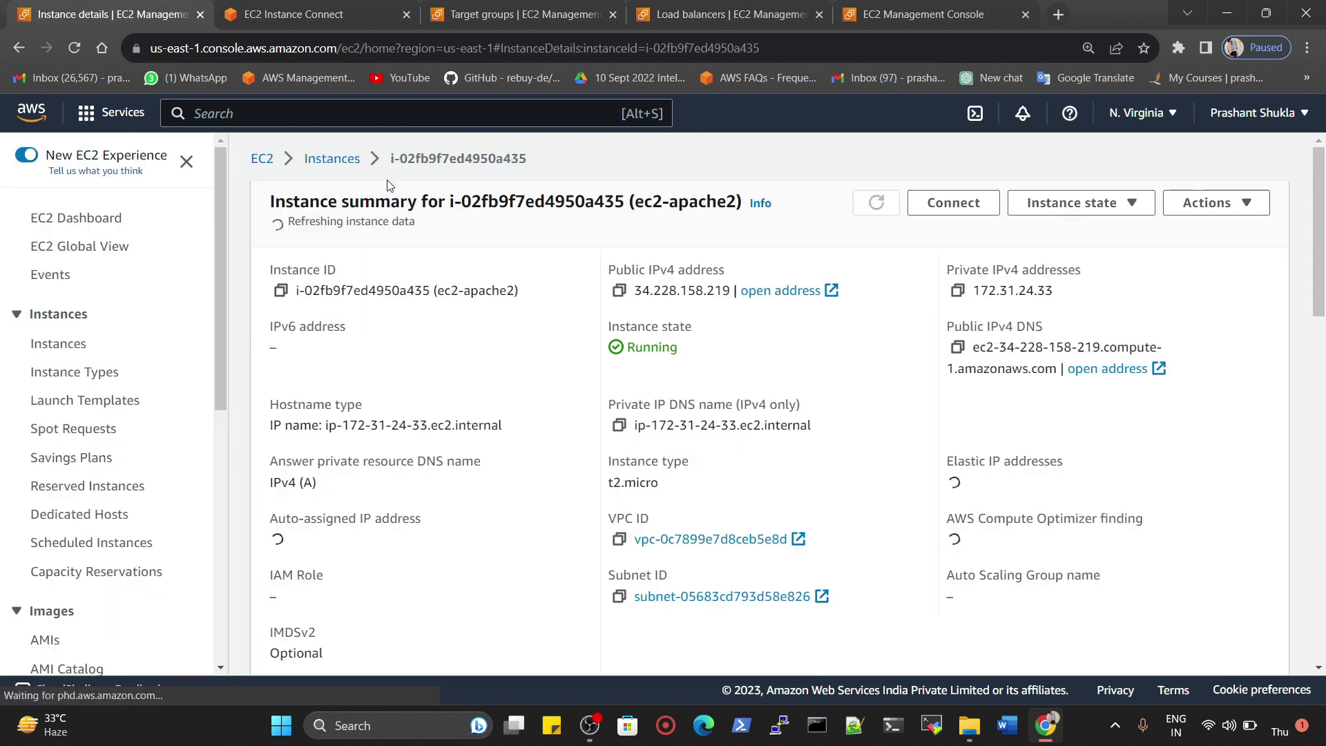
pyautogui.click(331, 159)
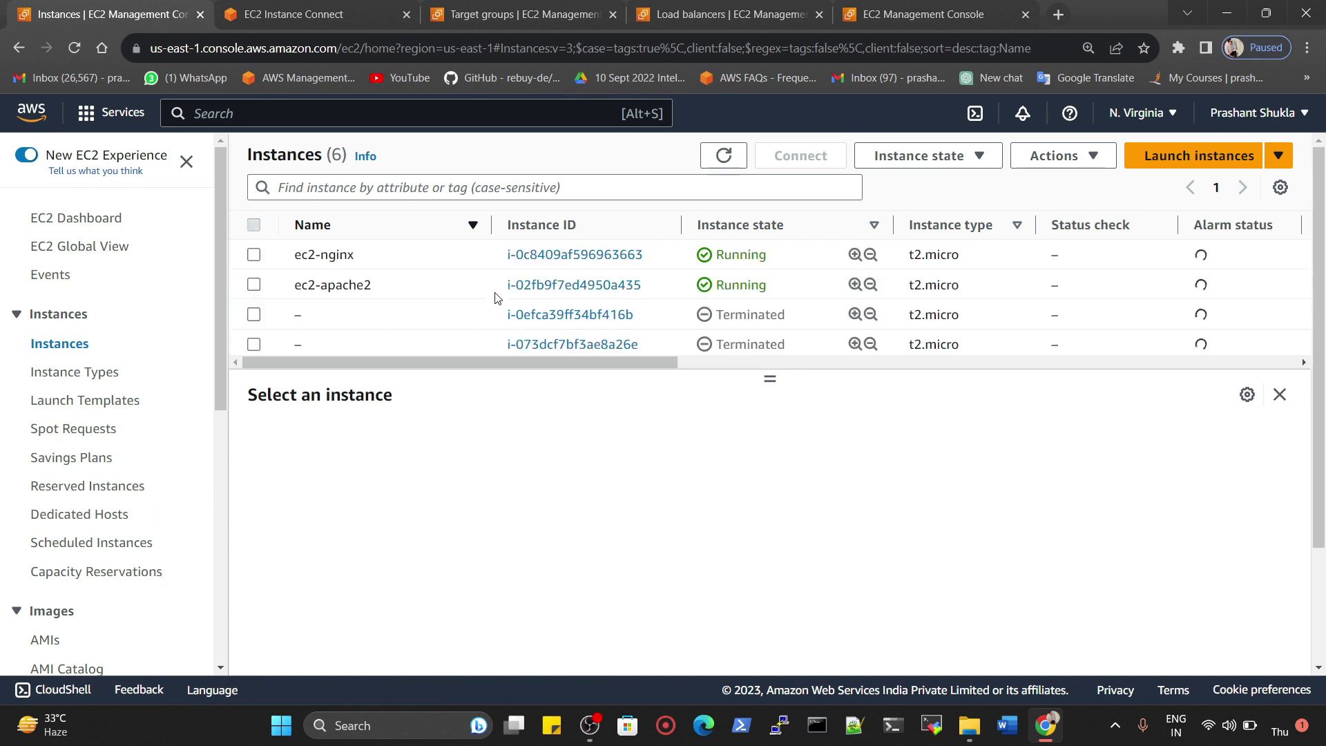
pyautogui.click(542, 261)
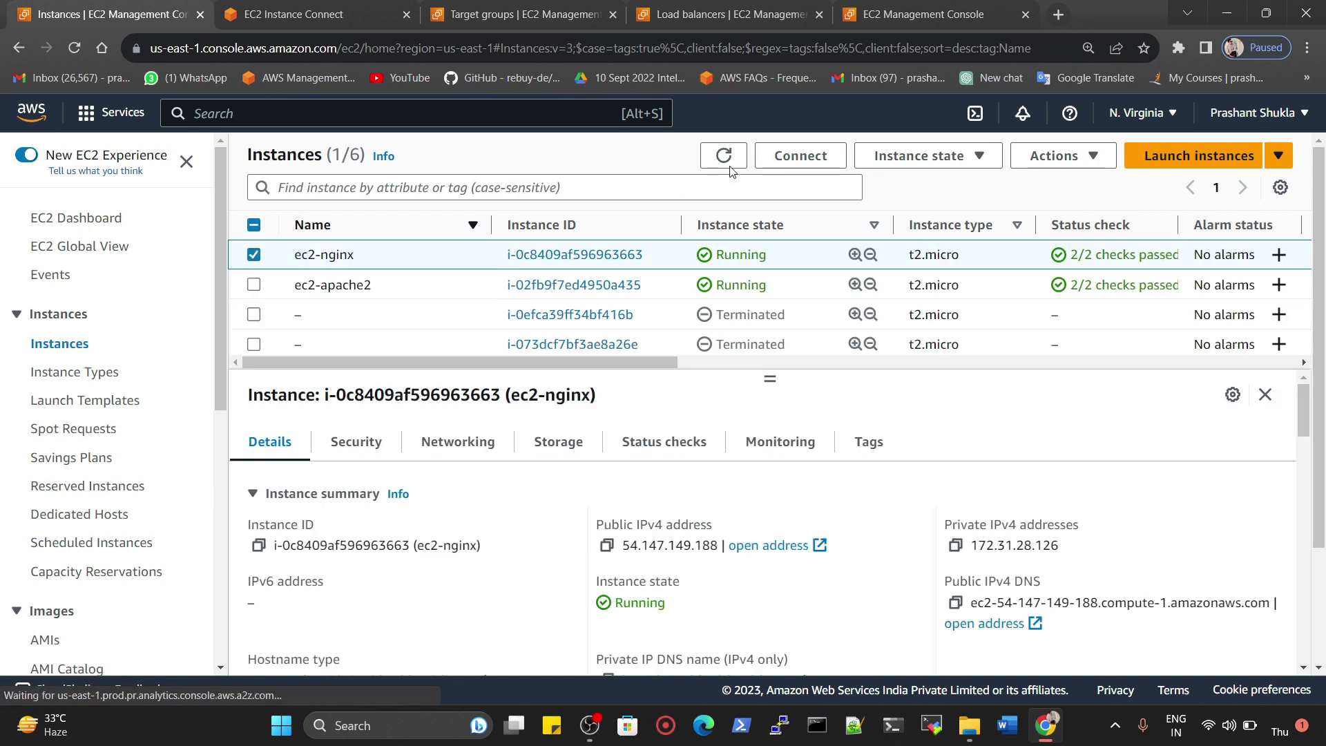
pyautogui.click(800, 156)
pyautogui.scroll(-1, 467, 479)
pyautogui.scroll(-1, 466, 479)
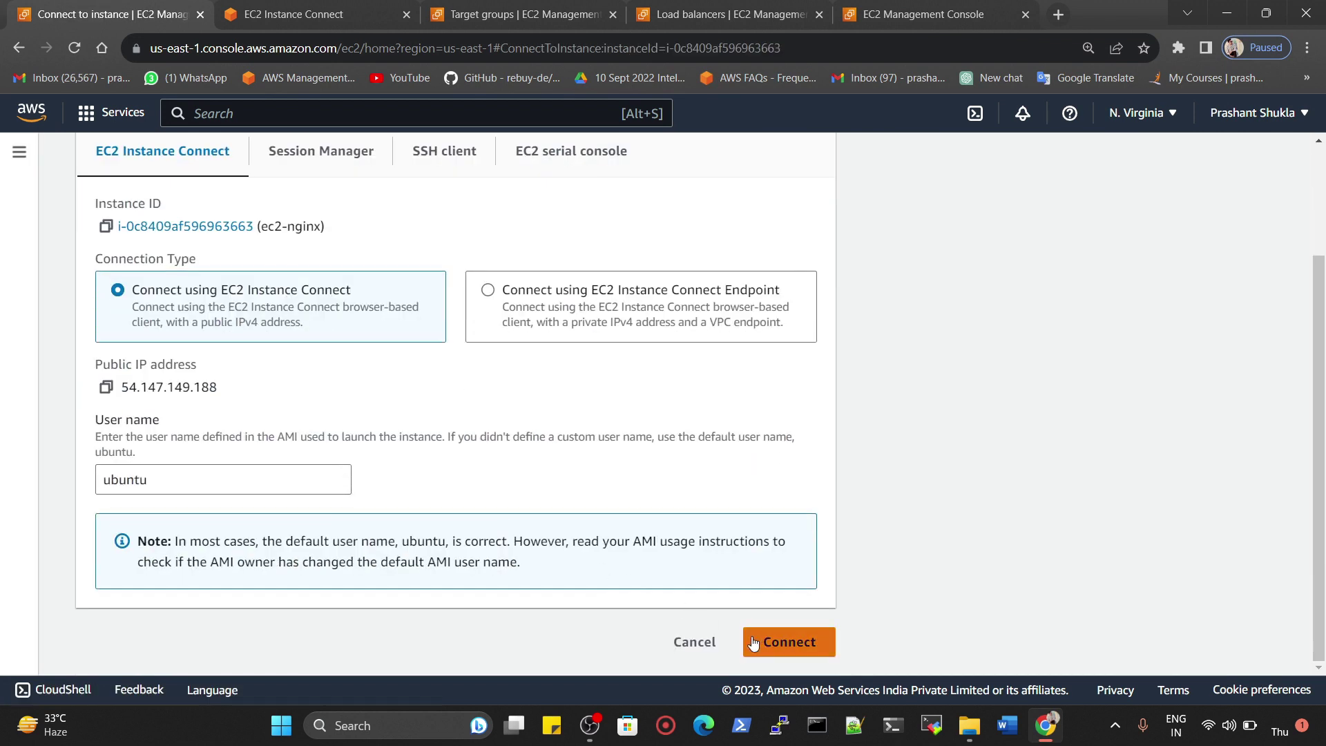
pyautogui.click(783, 639)
# Switch to the ec2-apache2 session and clear its terminal.
pyautogui.click(450, 10)
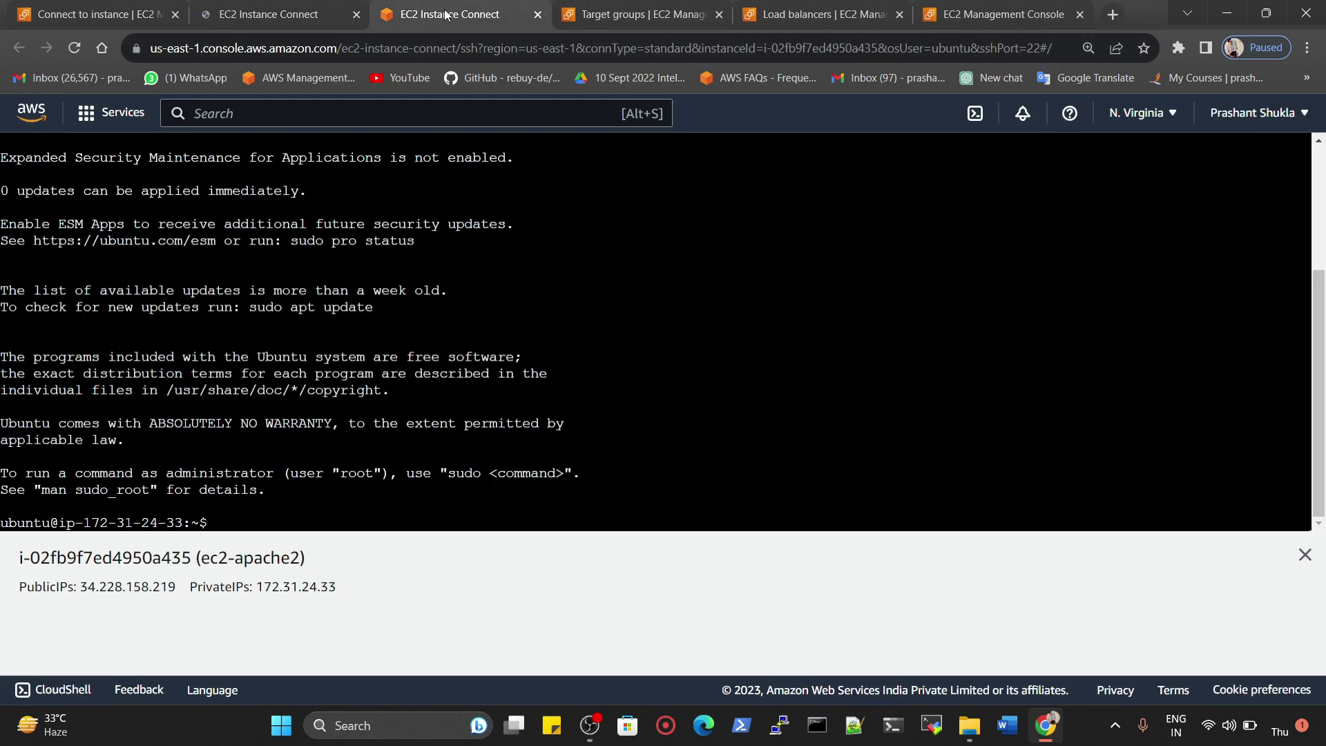
pyautogui.click(283, 13)
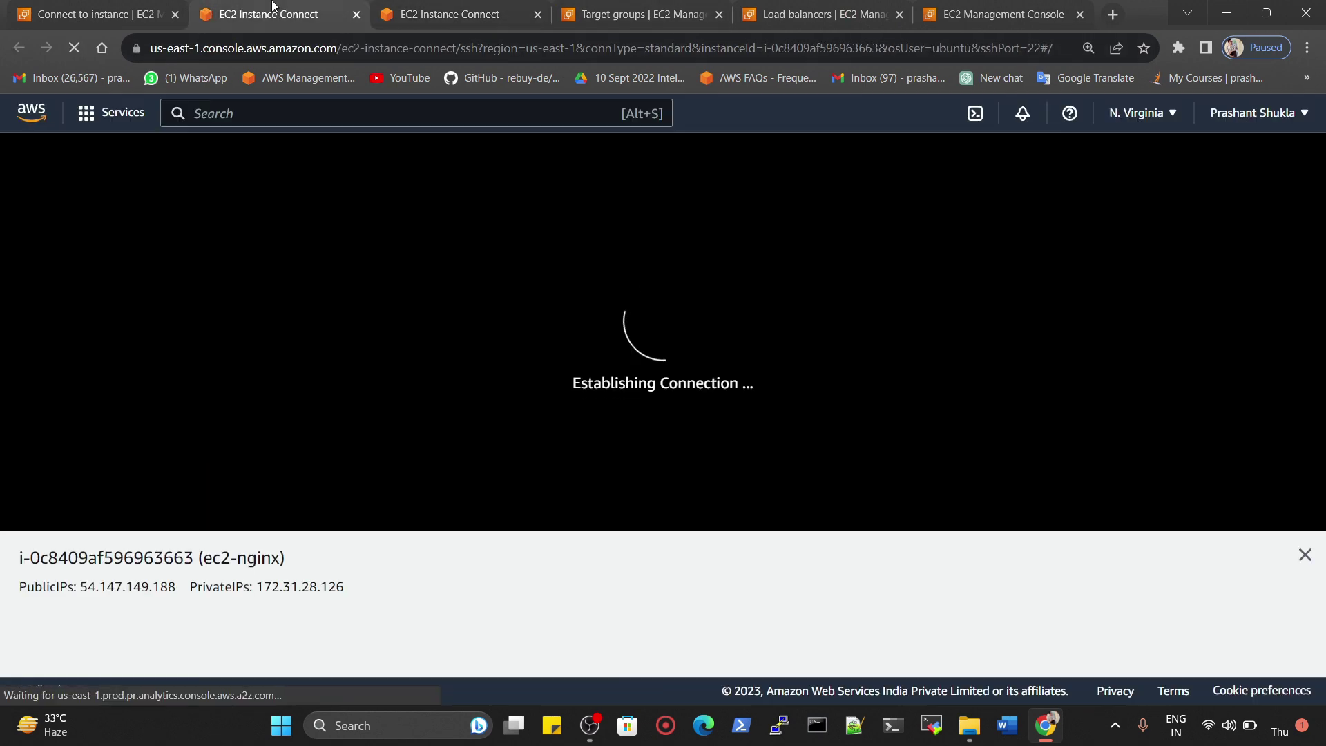
pyautogui.click(445, 13)
pyautogui.write('cleaqr')
pyautogui.press('Return')
pyautogui.write('clear')
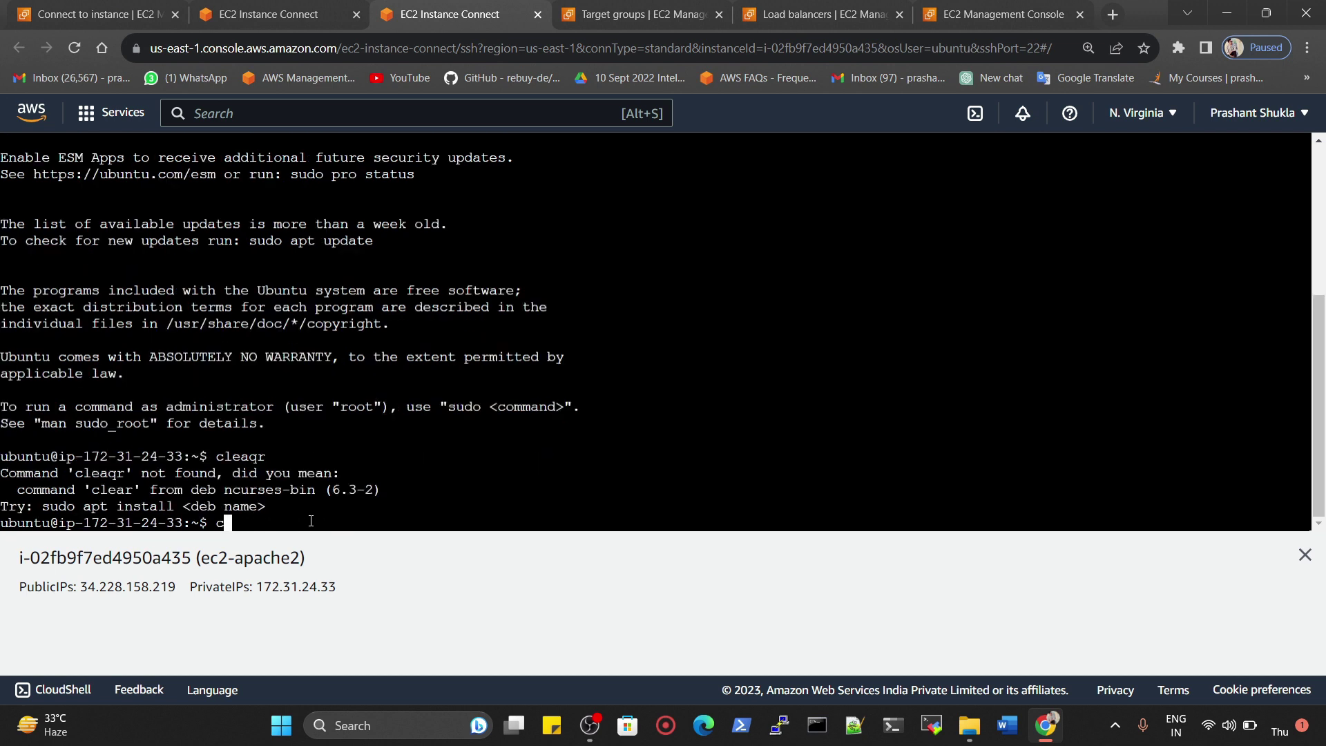
pyautogui.press('Return')
# Refresh the package lists on ec2-apache2 with sudo apt-get update.
pyautogui.hotkey('ctrl', '+')
pyautogui.hotkey('ctrl', '+')
pyautogui.hotkey('ctrl', '+')
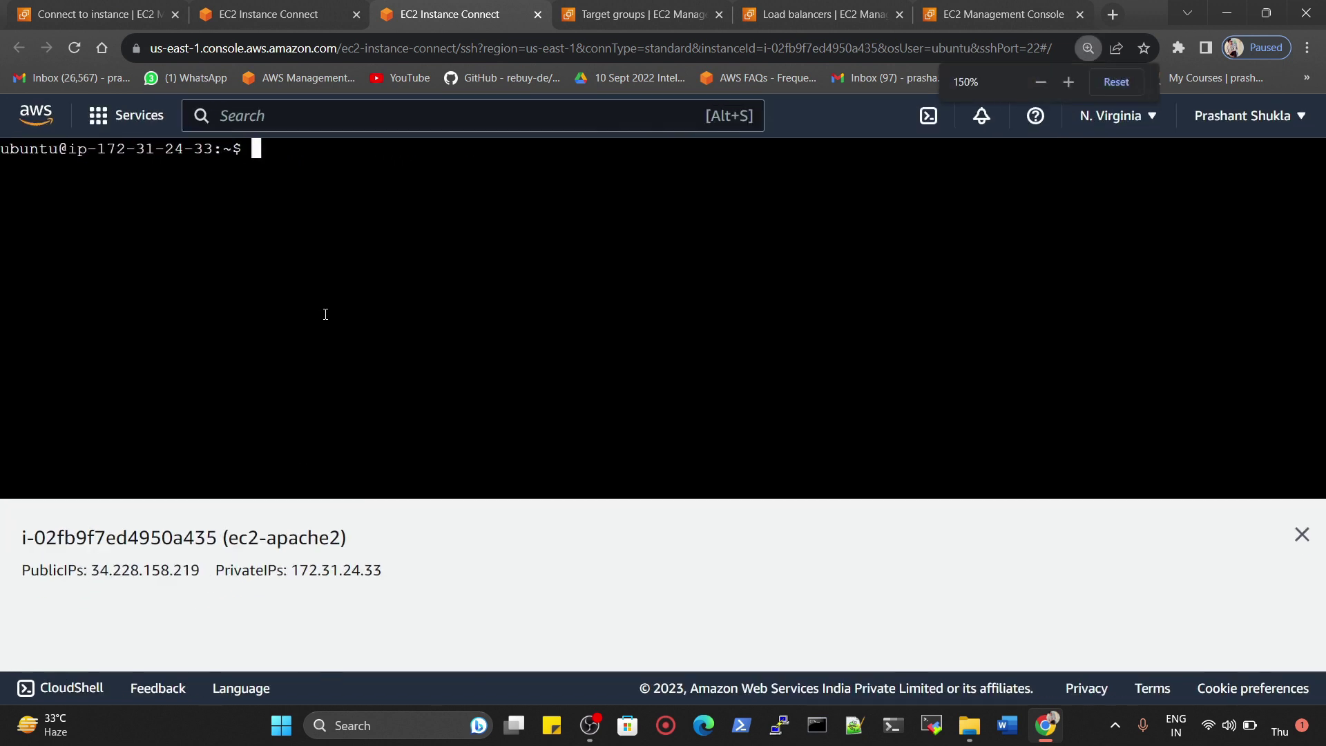
pyautogui.press('Return')
pyautogui.write('sudo apt-get update')
pyautogui.press('BackSpace')
pyautogui.write('e')
pyautogui.press('Return')
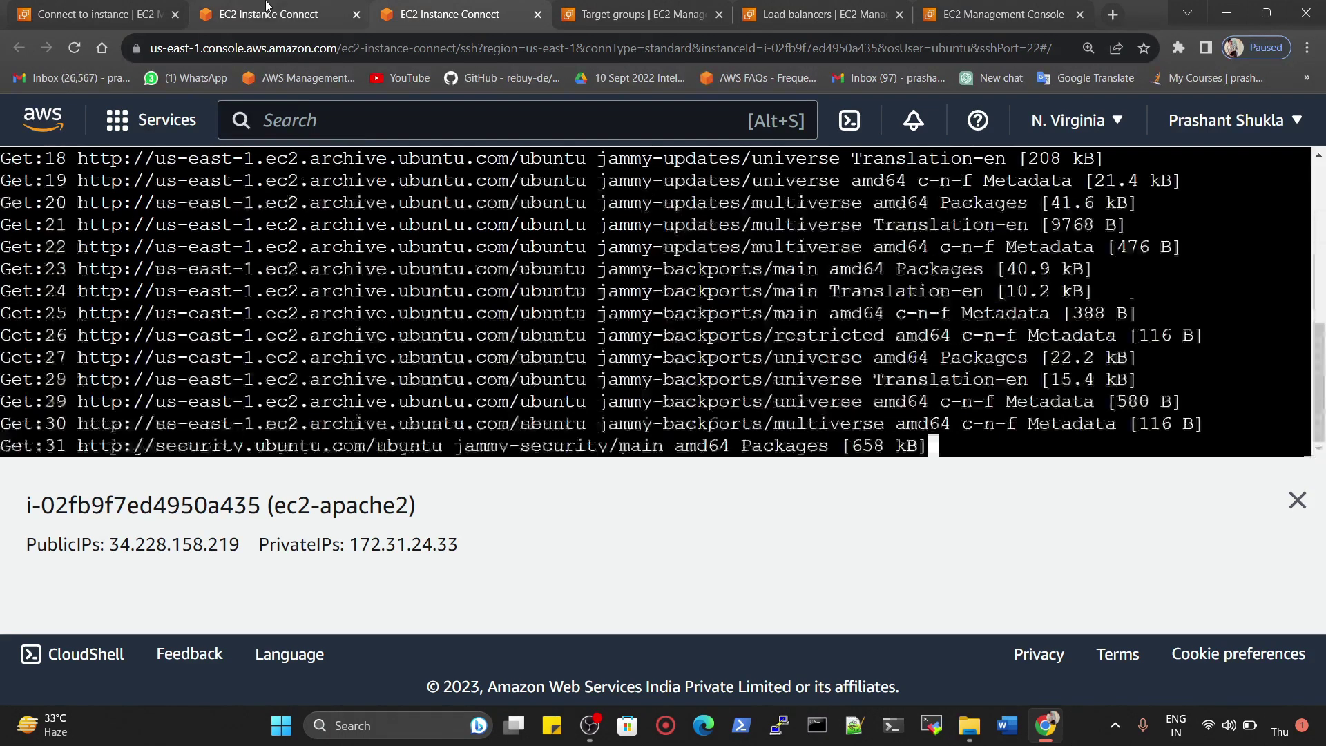
# Clear the ec2-nginx terminal, run sudo apt-get update there, and compare progress with the ec2-apache2 session.
pyautogui.click(266, 6)
pyautogui.click(298, 446)
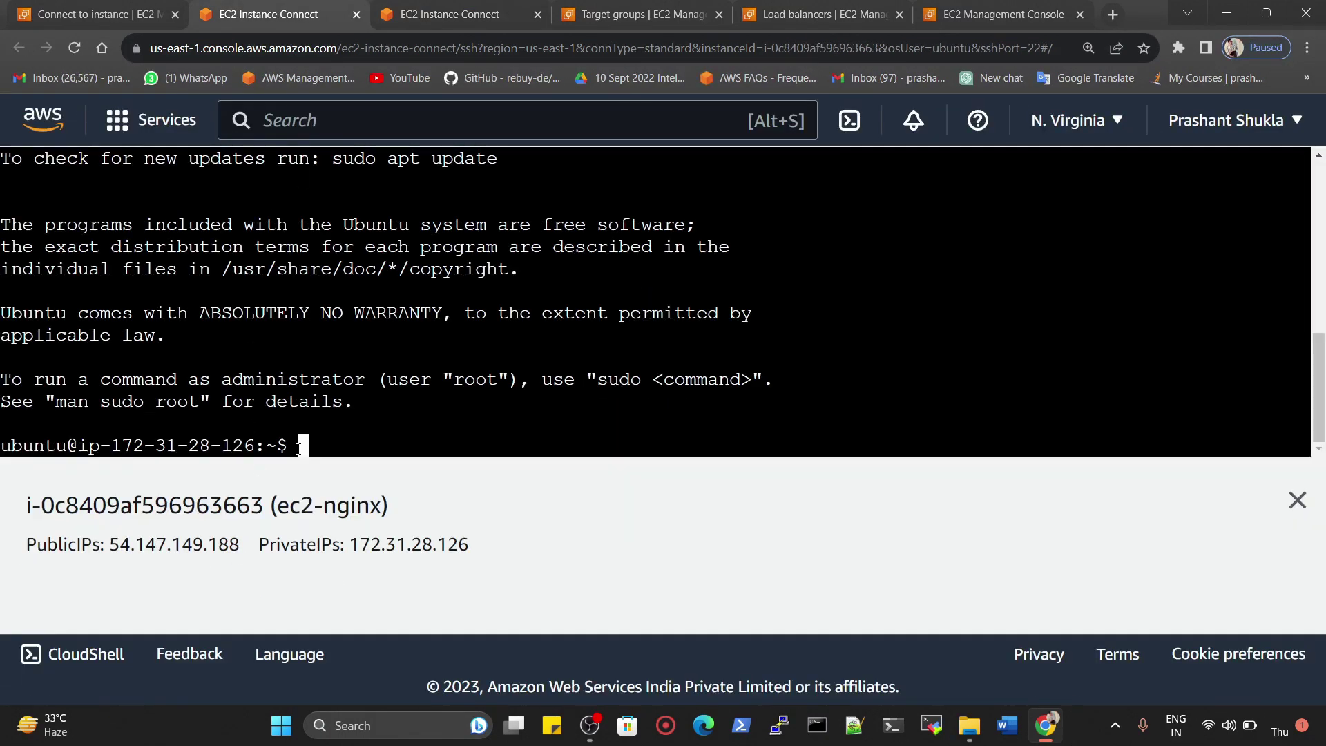
pyautogui.write('clear')
pyautogui.press('Return')
pyautogui.press('Return')
pyautogui.press('Return')
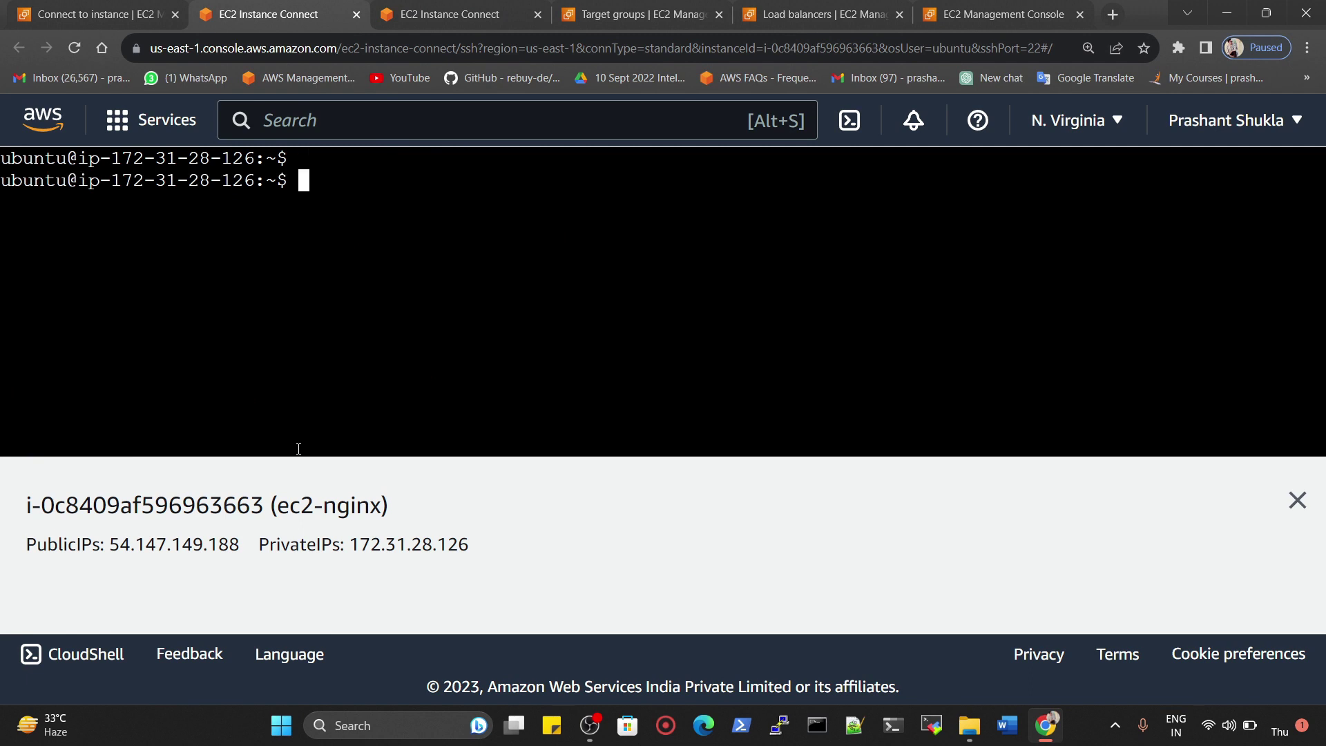
pyautogui.write('sudo apt-get update')
pyautogui.press('Return')
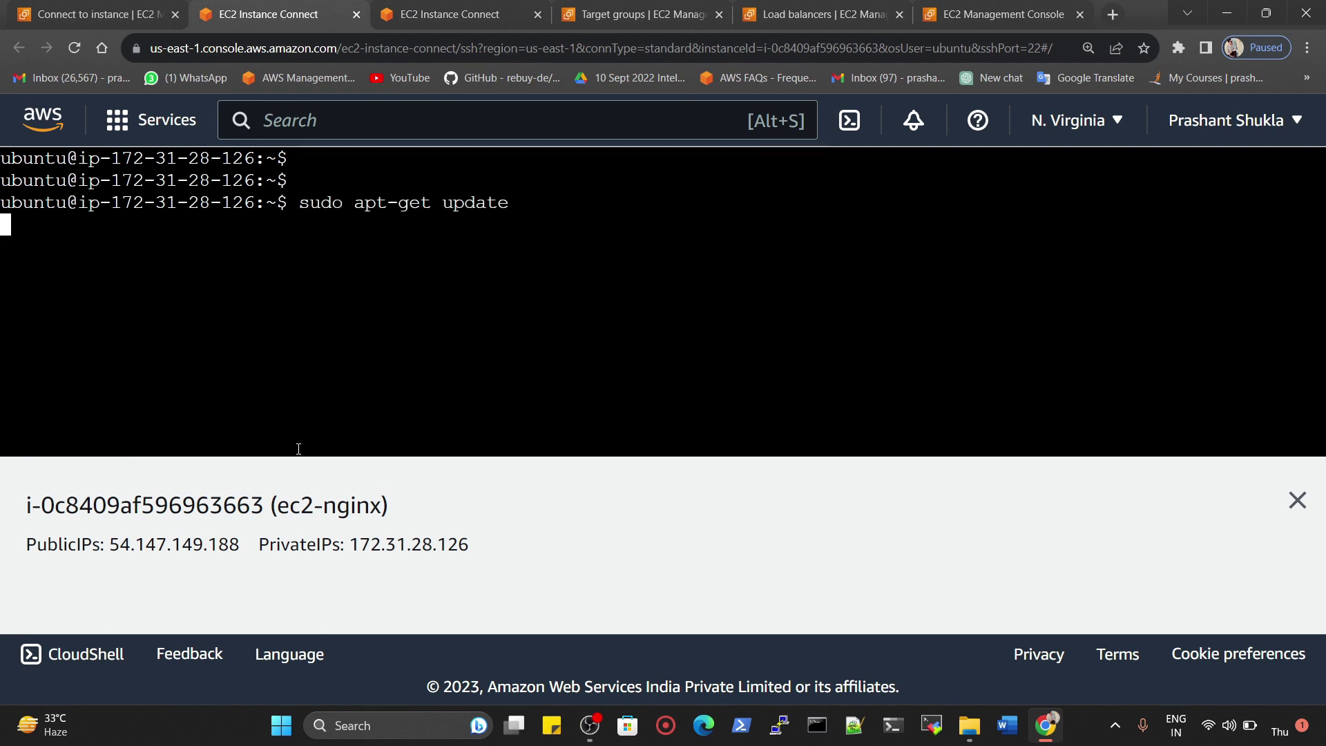
pyautogui.hotkey('ctrl', 'Tab')
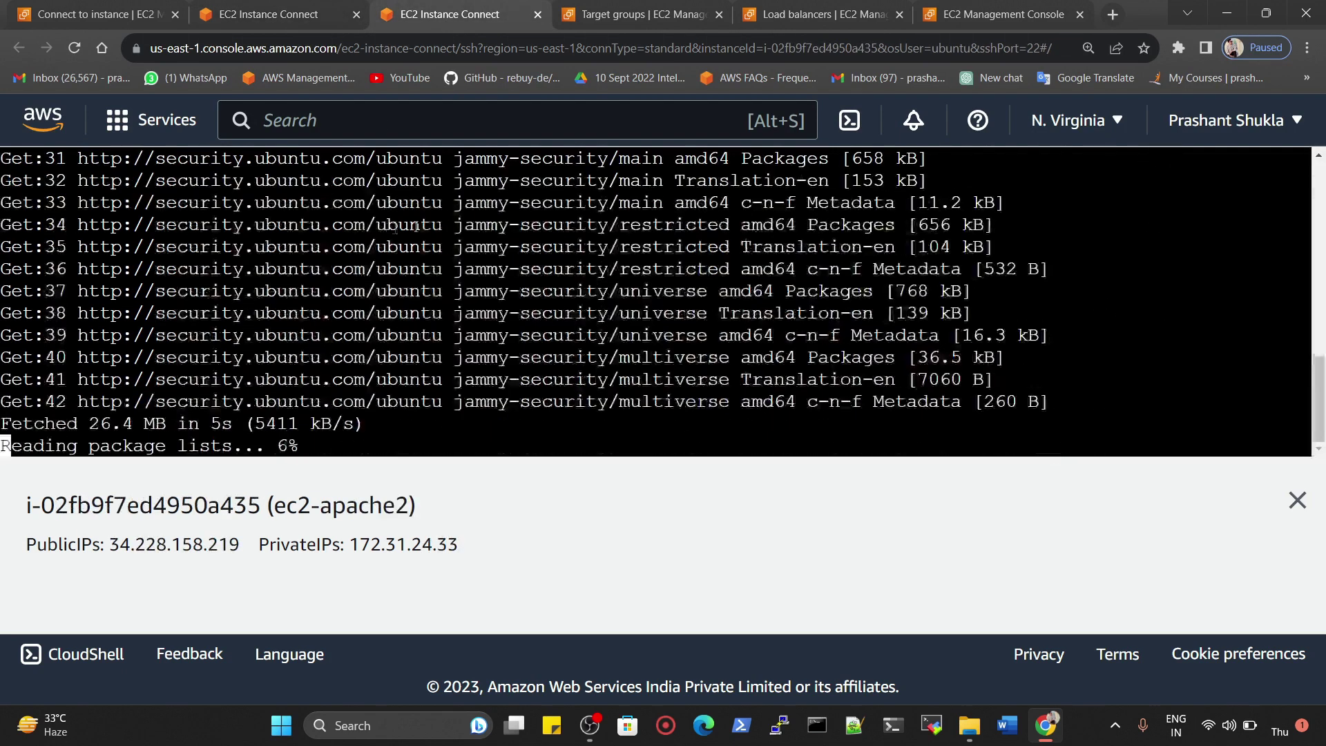
pyautogui.doubleClick(331, 505)
pyautogui.hotkey('ctrl', 'shift', 'Tab')
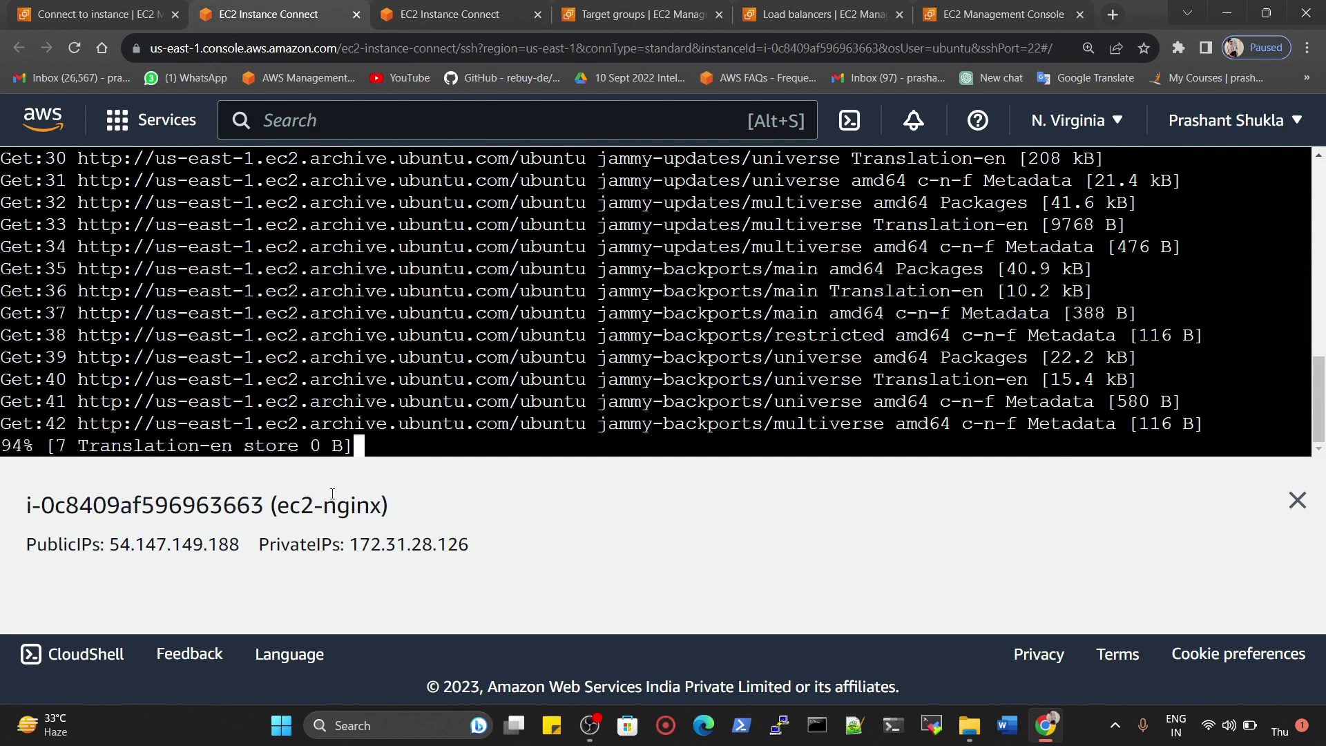
# Return to the ec2-apache2 session and clear the package update output from its terminal.
pyautogui.doubleClick(332, 505)
pyautogui.hotkey('ctrl', 'Tab')
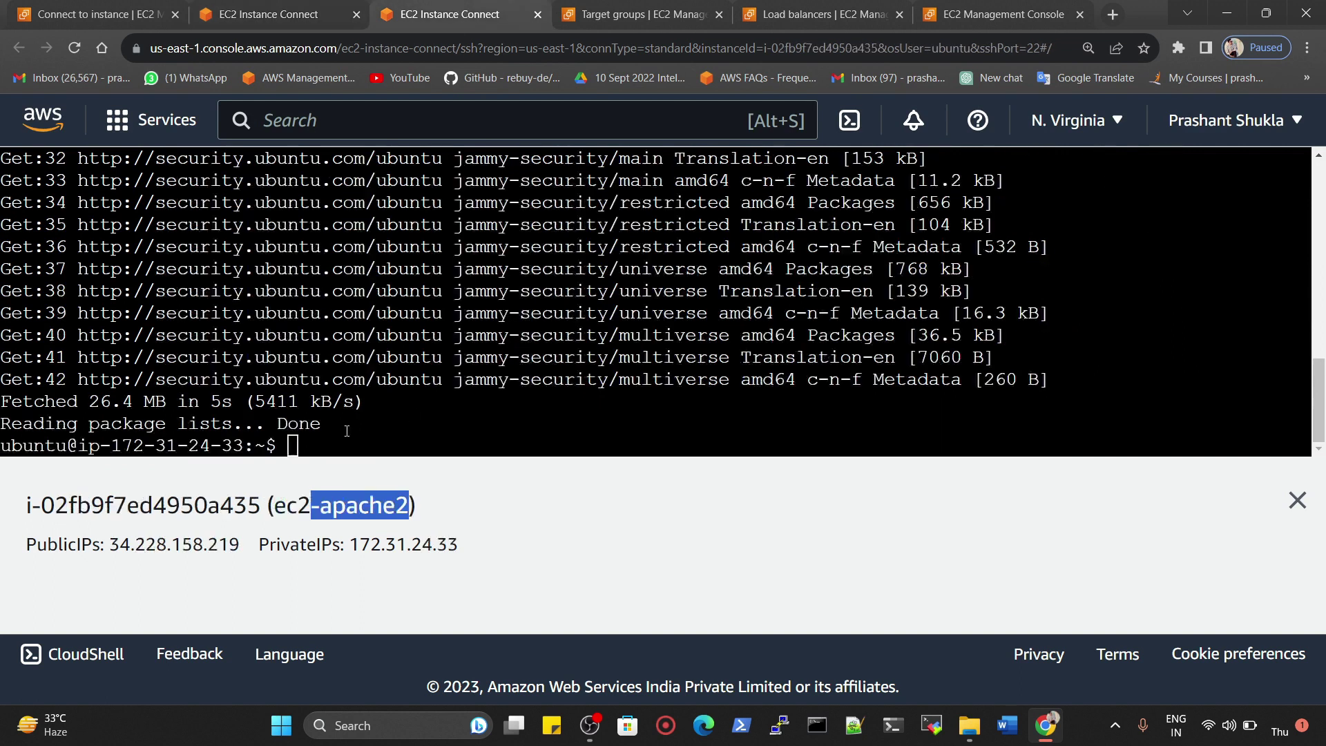
pyautogui.click(295, 446)
pyautogui.write('clear')
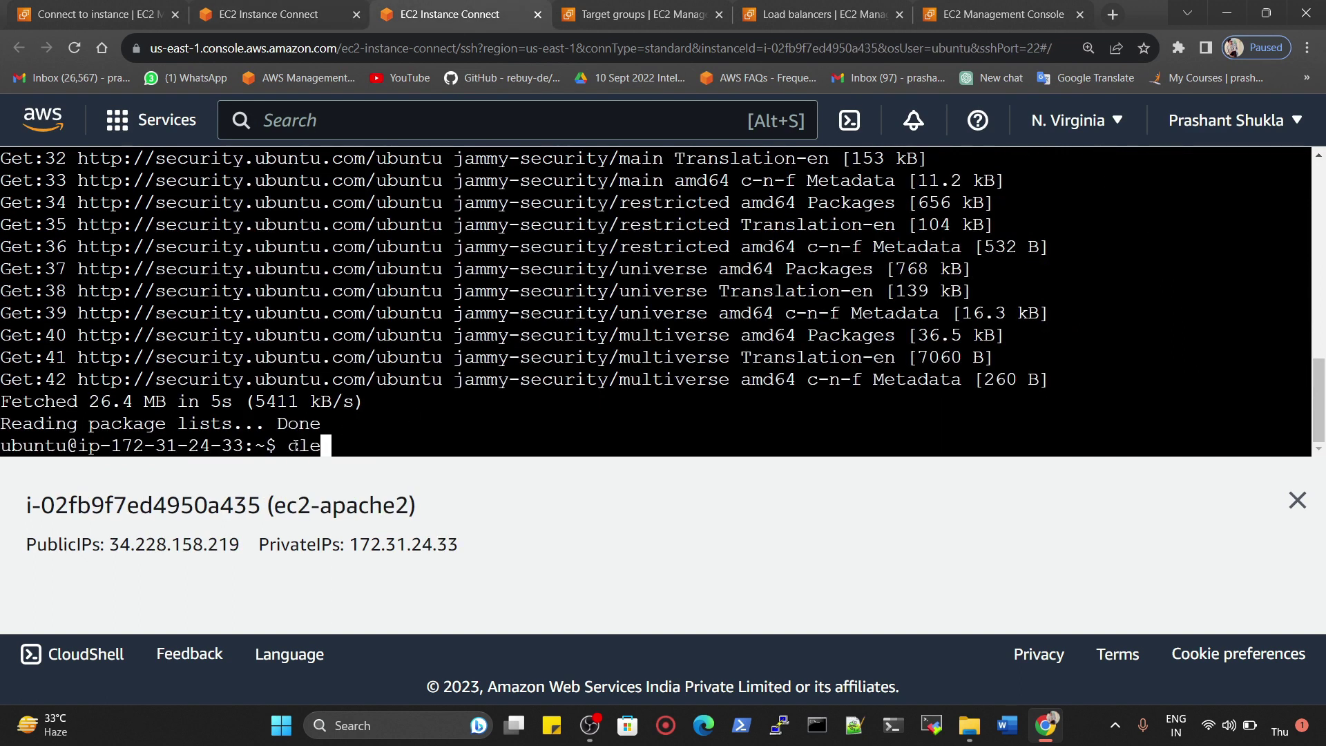
pyautogui.press('Return')
pyautogui.press('Return')
pyautogui.press('Return')
pyautogui.press('Return')
# Install the Apache web server on ec2-apache2 with sudo apt-get install apache2 -y.
pyautogui.write('sudo ')
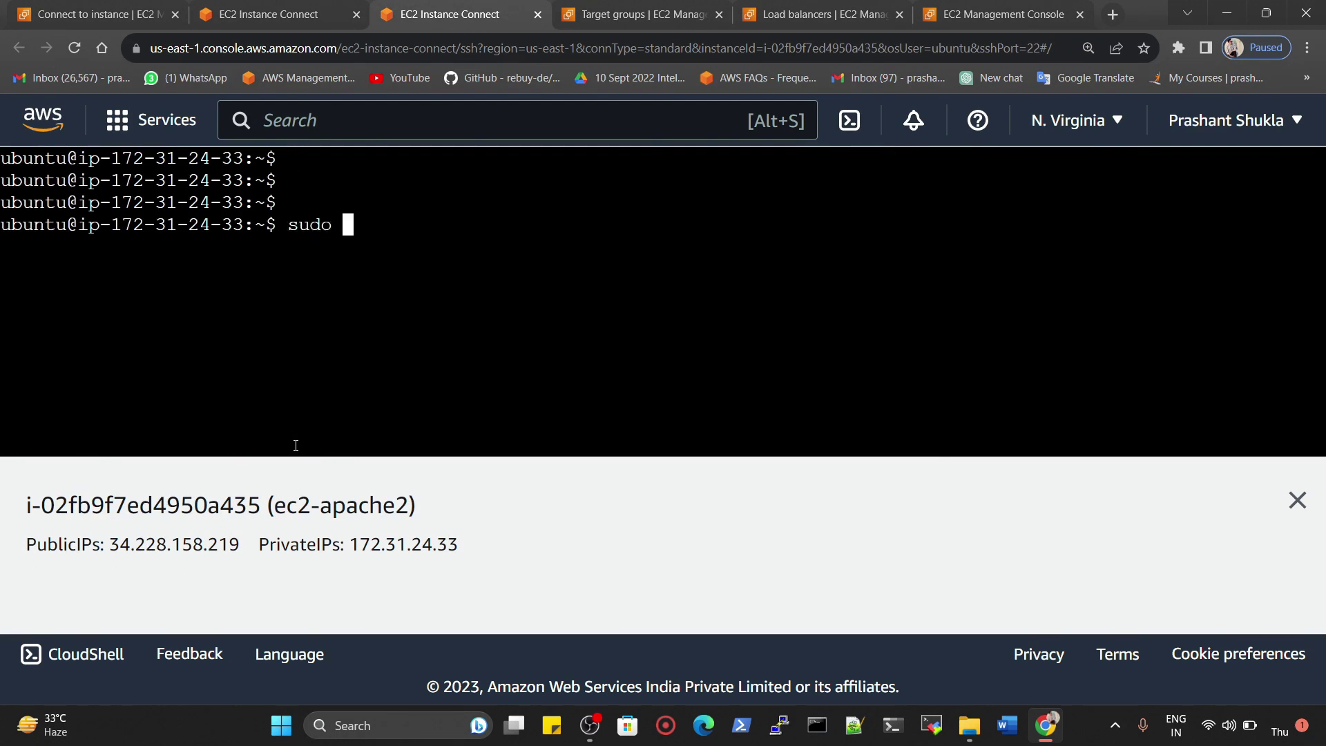
pyautogui.write('apt-get ins')
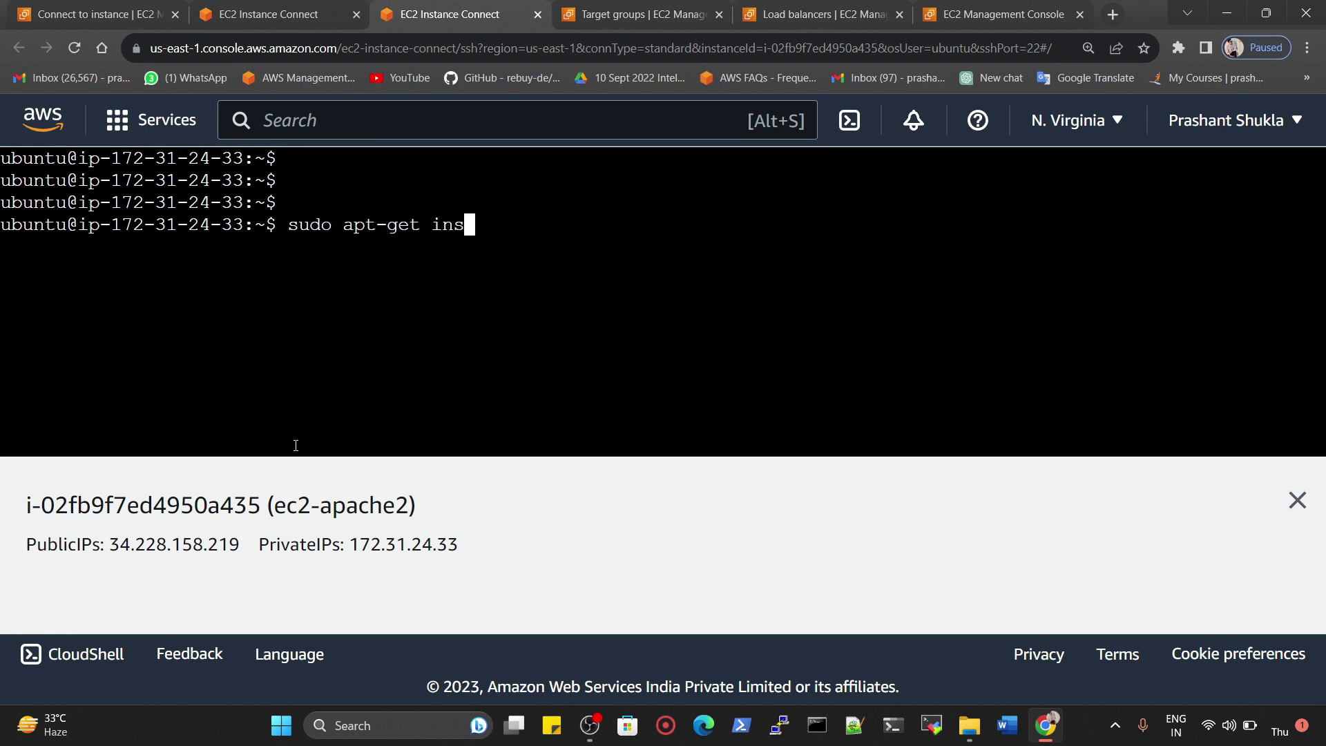
pyautogui.write('tall apache')
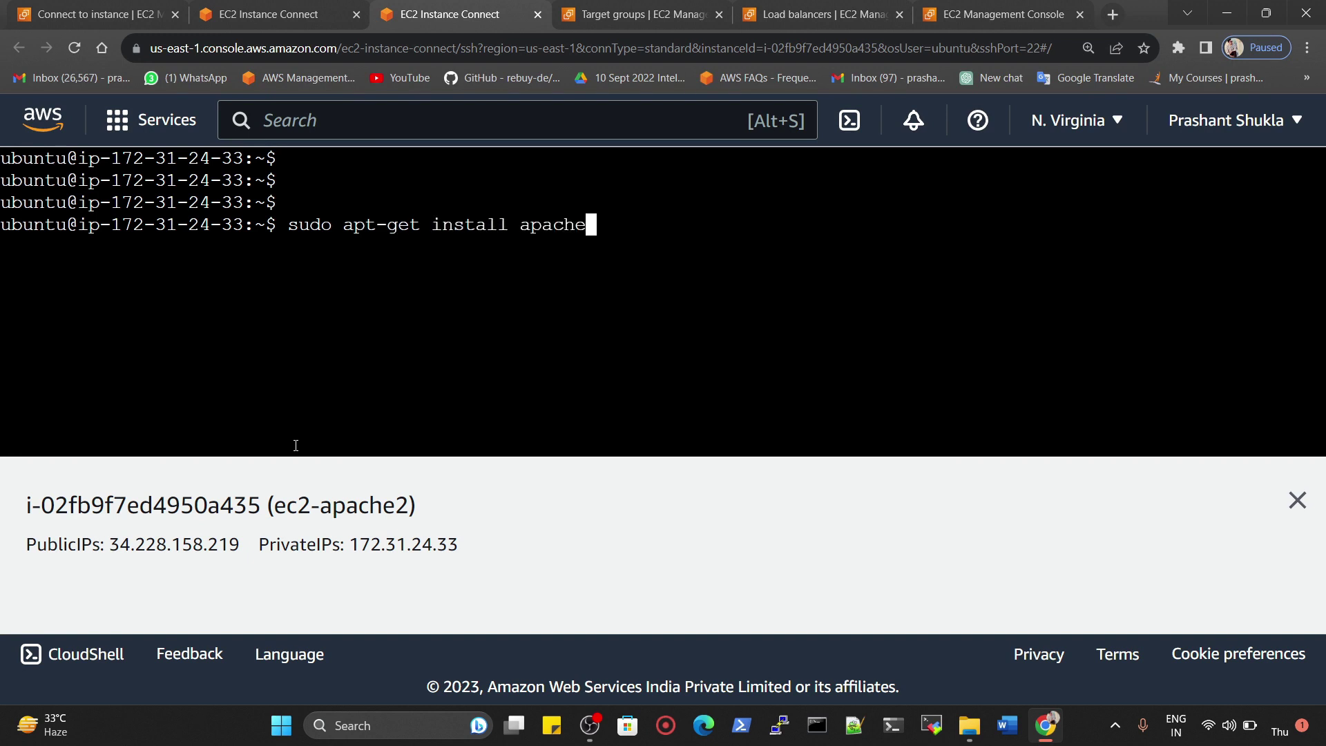
pyautogui.write('2 -y')
pyautogui.press('Return')
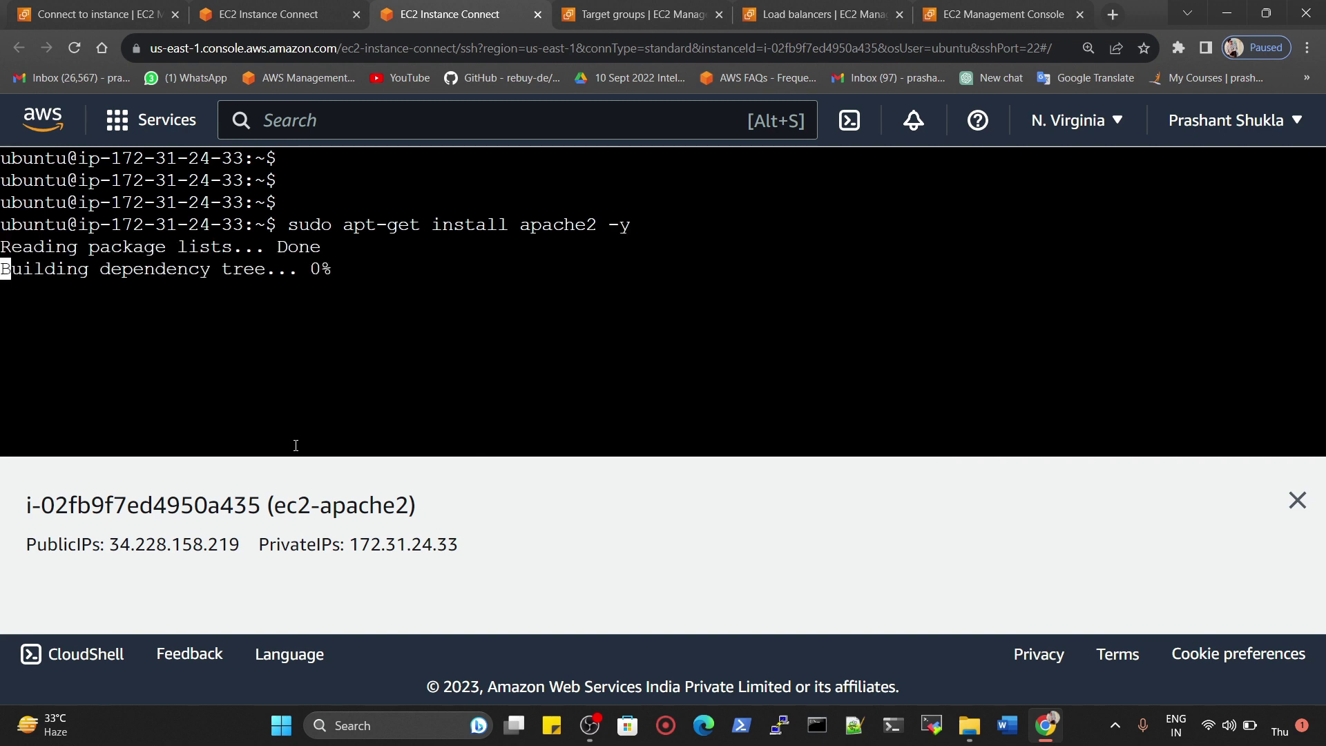
# Switch to the ec2-nginx session and clear its terminal.
pyautogui.click(97, 14)
pyautogui.click(275, 10)
pyautogui.click(324, 435)
pyautogui.write('clear')
pyautogui.press('Return')
pyautogui.press('Return')
pyautogui.press('Return')
pyautogui.press('Return')
# Install nginx on ec2-nginx with sudo apt-get install nginx -y and check both sessions for completion.
pyautogui.write('sudo apt')
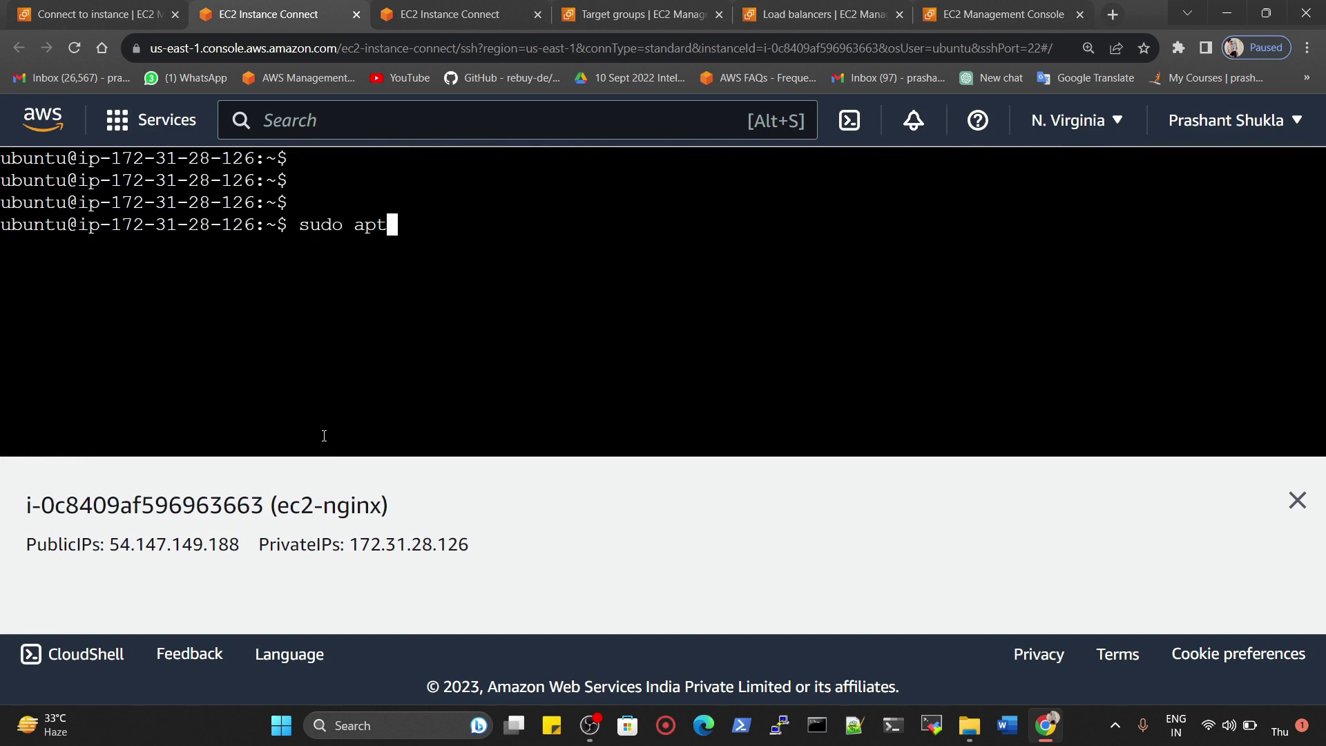
pyautogui.write('-get install ')
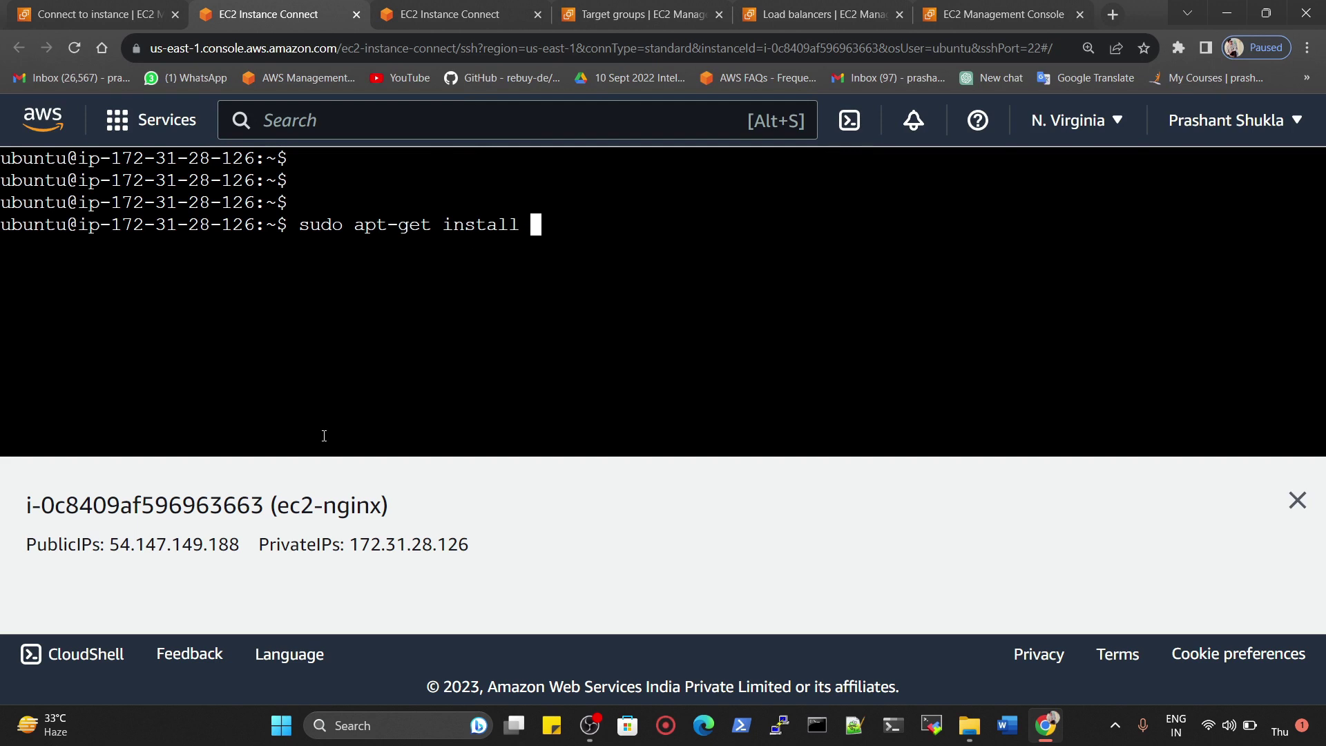
pyautogui.write('nginx -y')
pyautogui.press('Return')
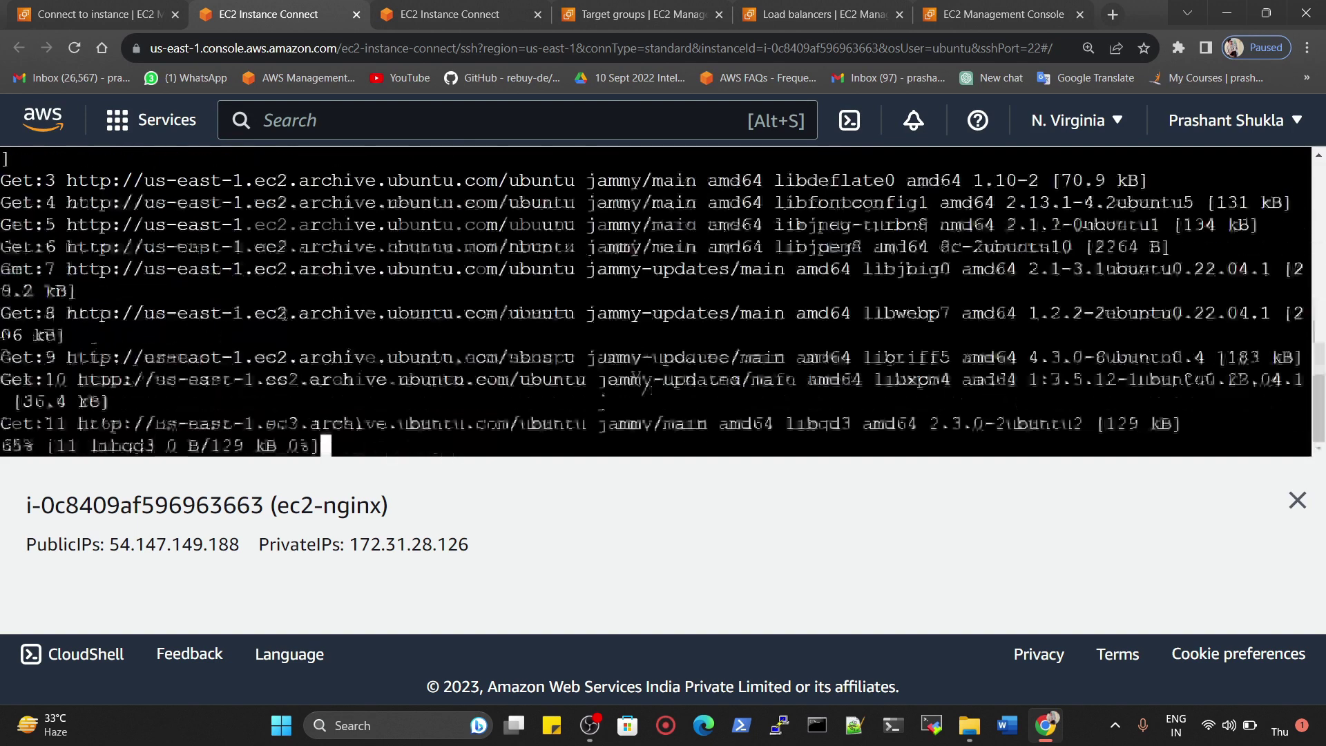
pyautogui.click(449, 14)
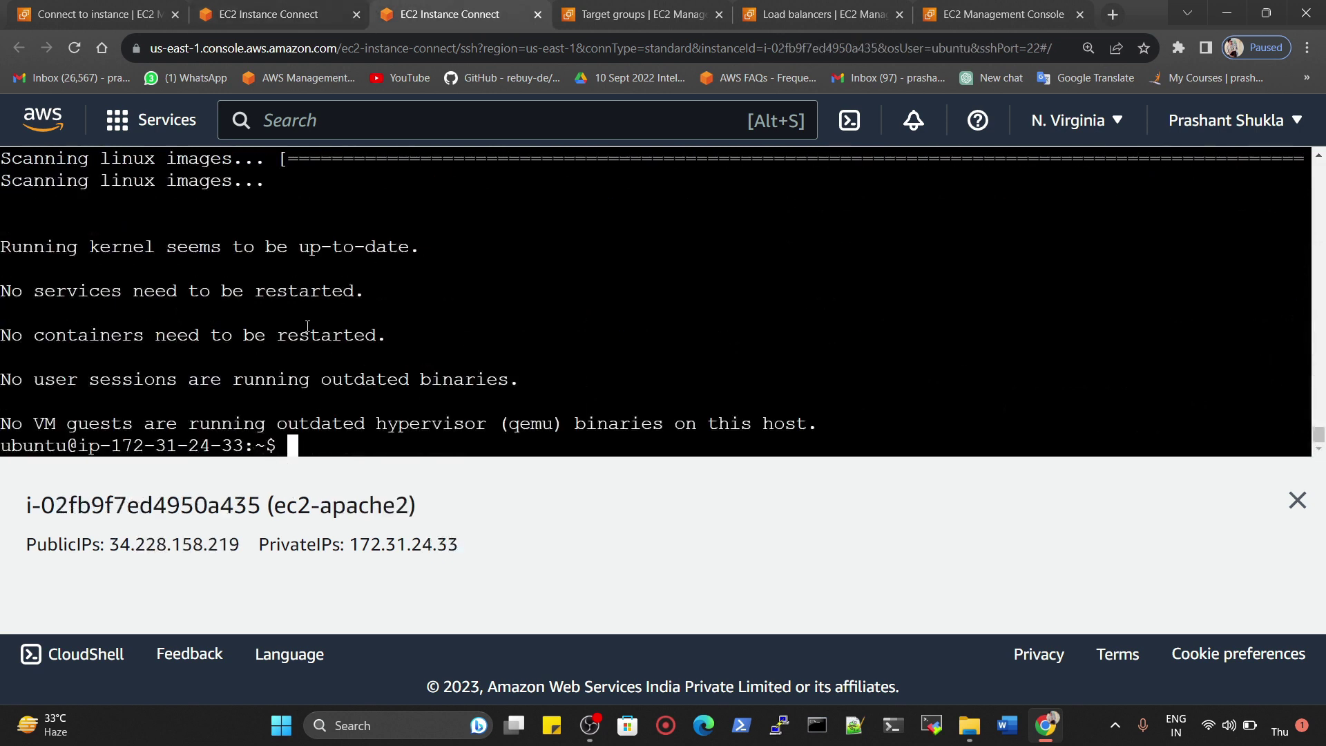
pyautogui.click(266, 14)
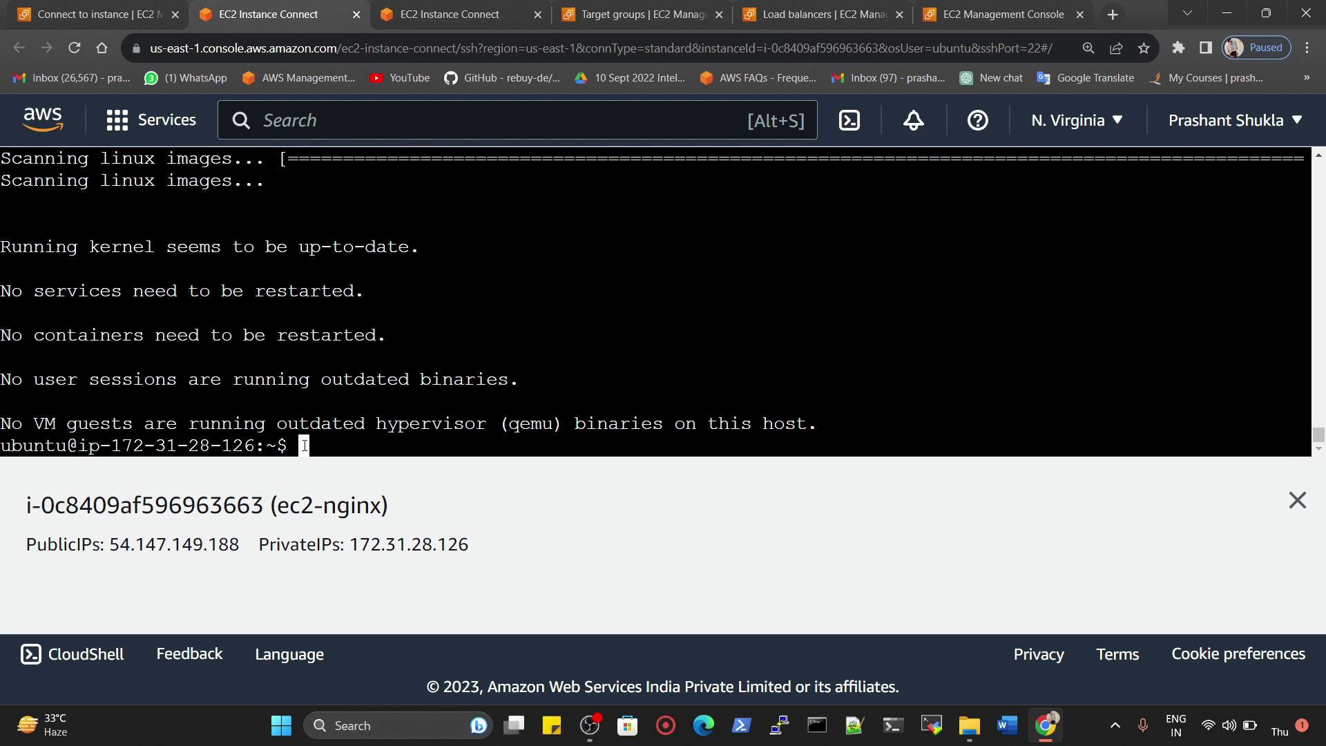
# Clear the installation output from the ec2-nginx terminal, cancelling the mistyped clear command.
pyautogui.press('Return')
pyautogui.press('Return')
pyautogui.write('clear\\')
pyautogui.press('Return')
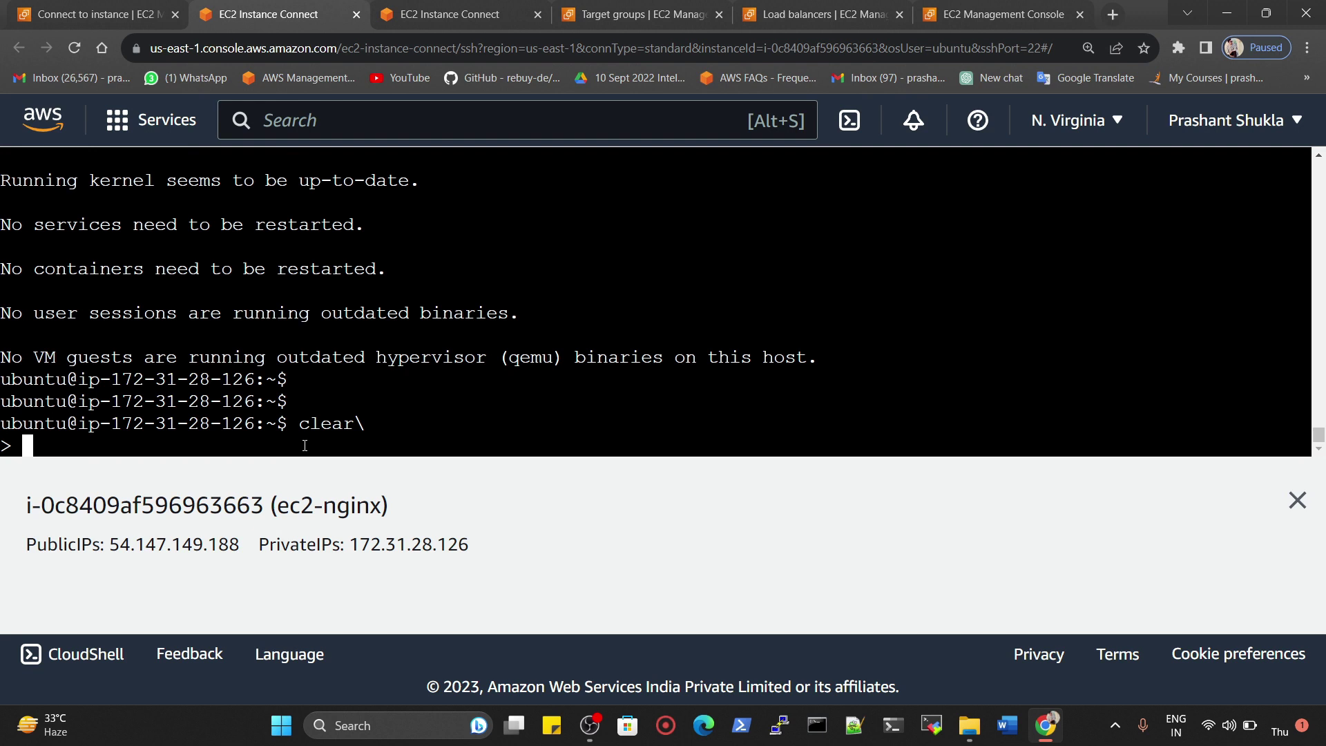
pyautogui.hotkey('ctrl', 'c')
pyautogui.press('Up')
pyautogui.press('BackSpace')
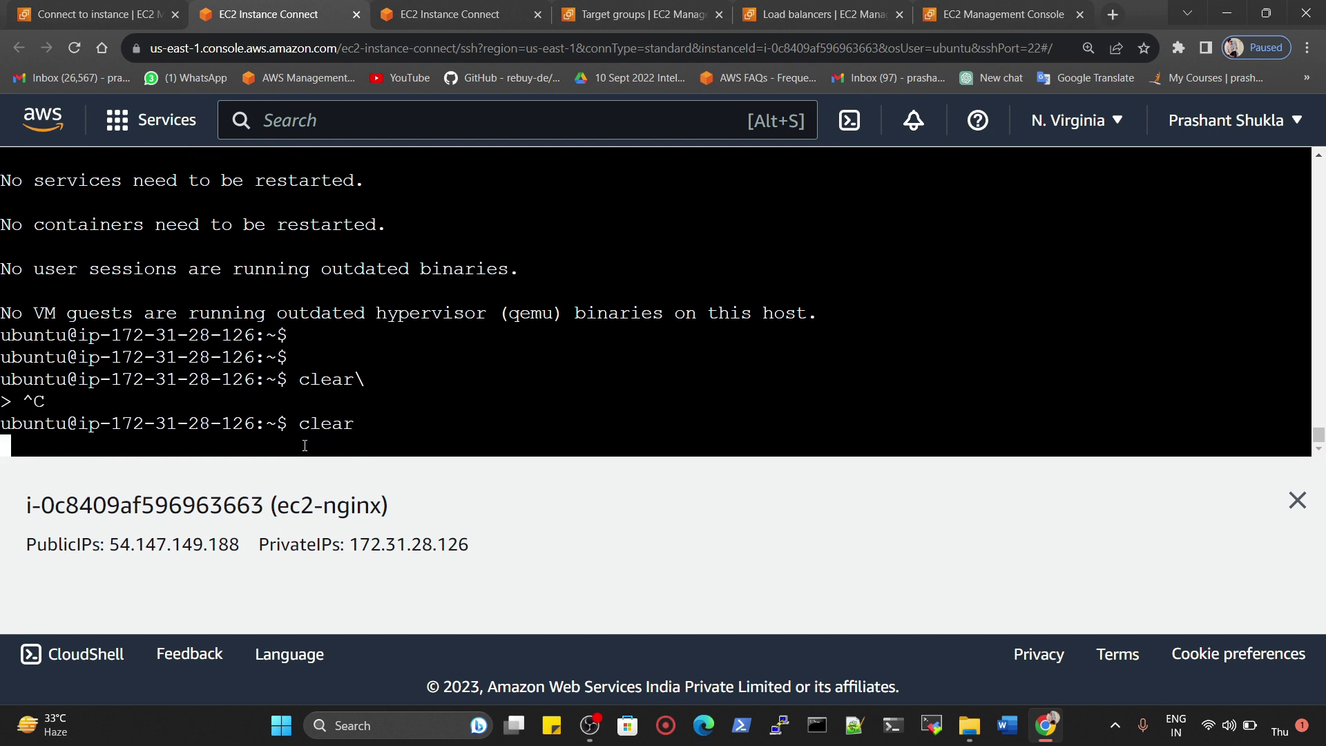
pyautogui.press('Return')
# Reopen the app-lb details from the load balancers list and check its provisioning status.
pyautogui.click(1001, 14)
pyautogui.click(794, 14)
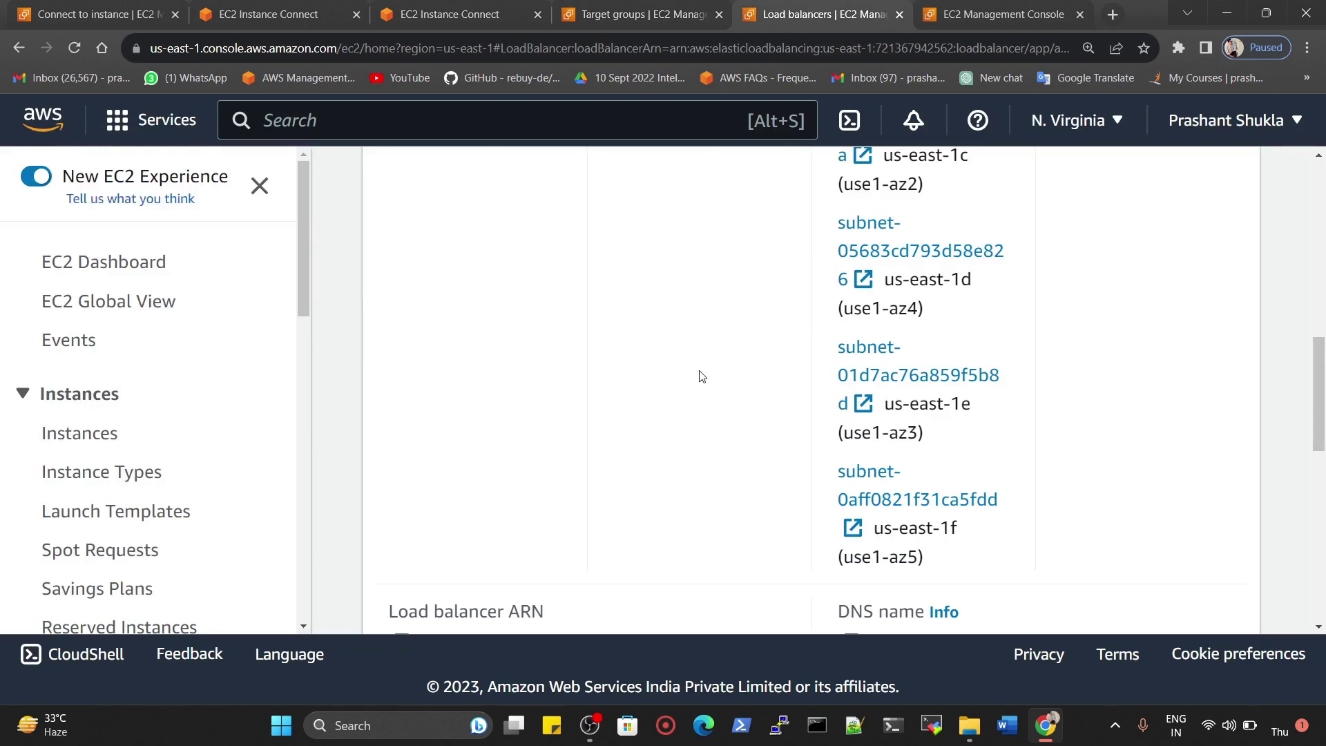
pyautogui.scroll(-2, 701, 373)
pyautogui.hotkey('ctrl', '-')
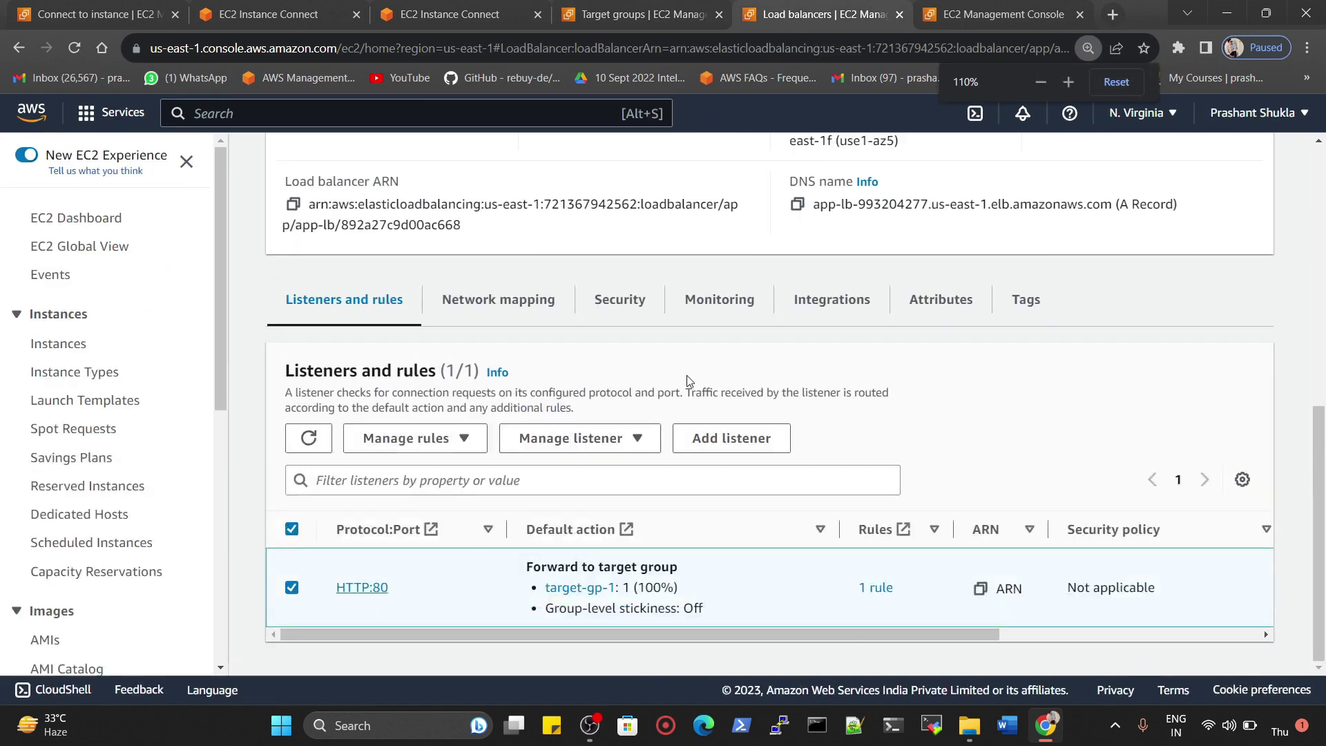
pyautogui.scroll(5, 633, 392)
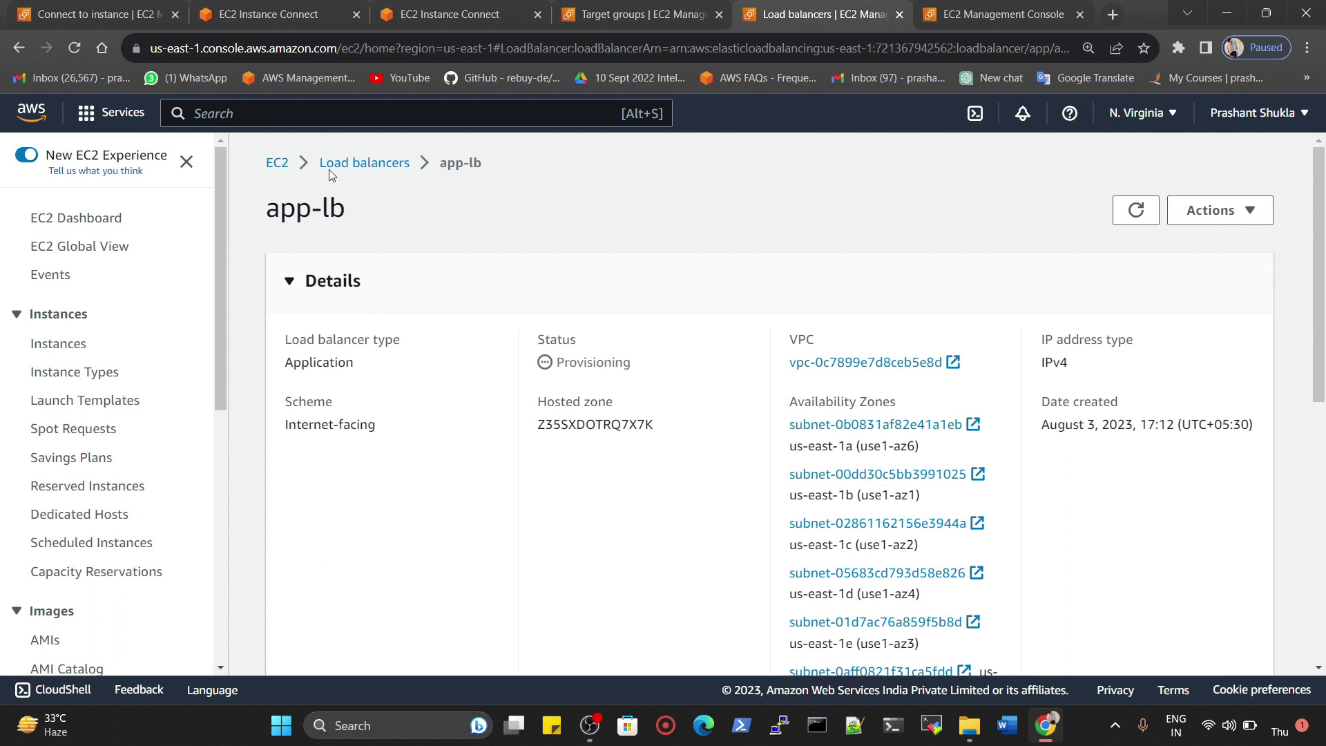
pyautogui.click(340, 167)
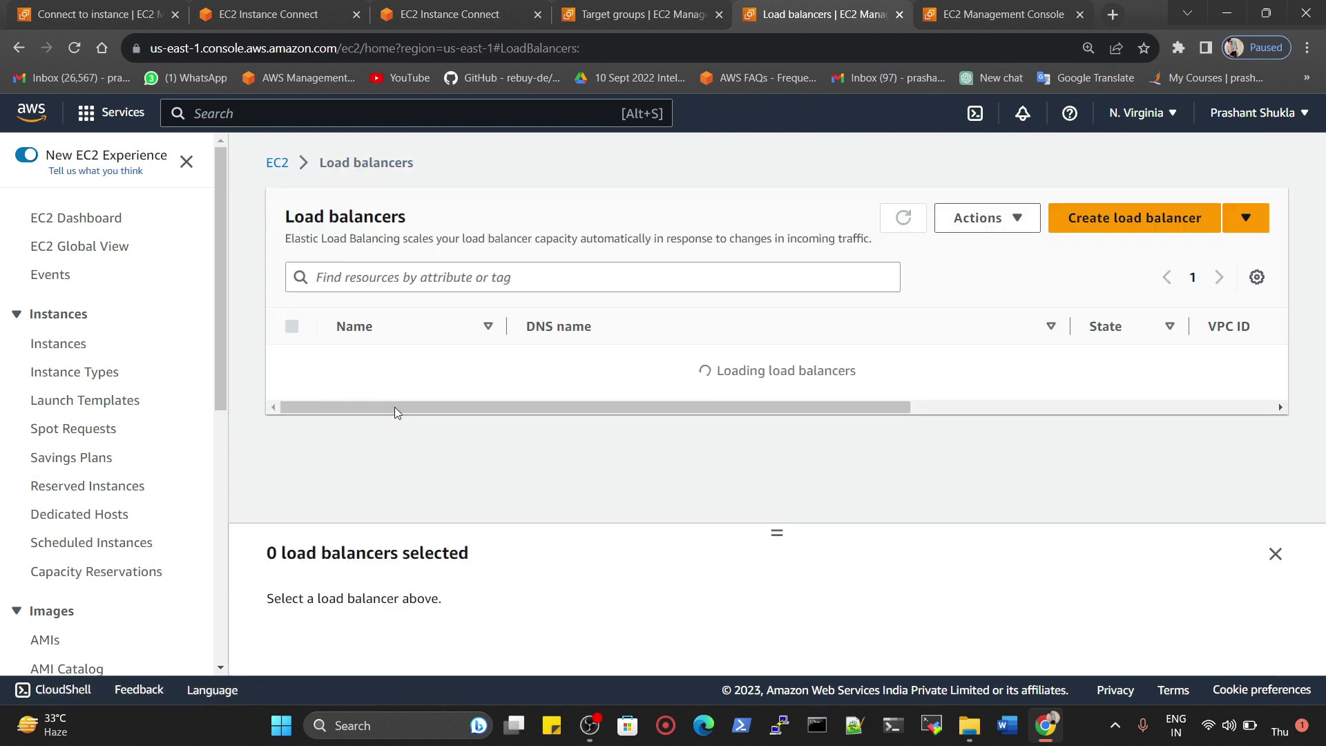
pyautogui.click(359, 376)
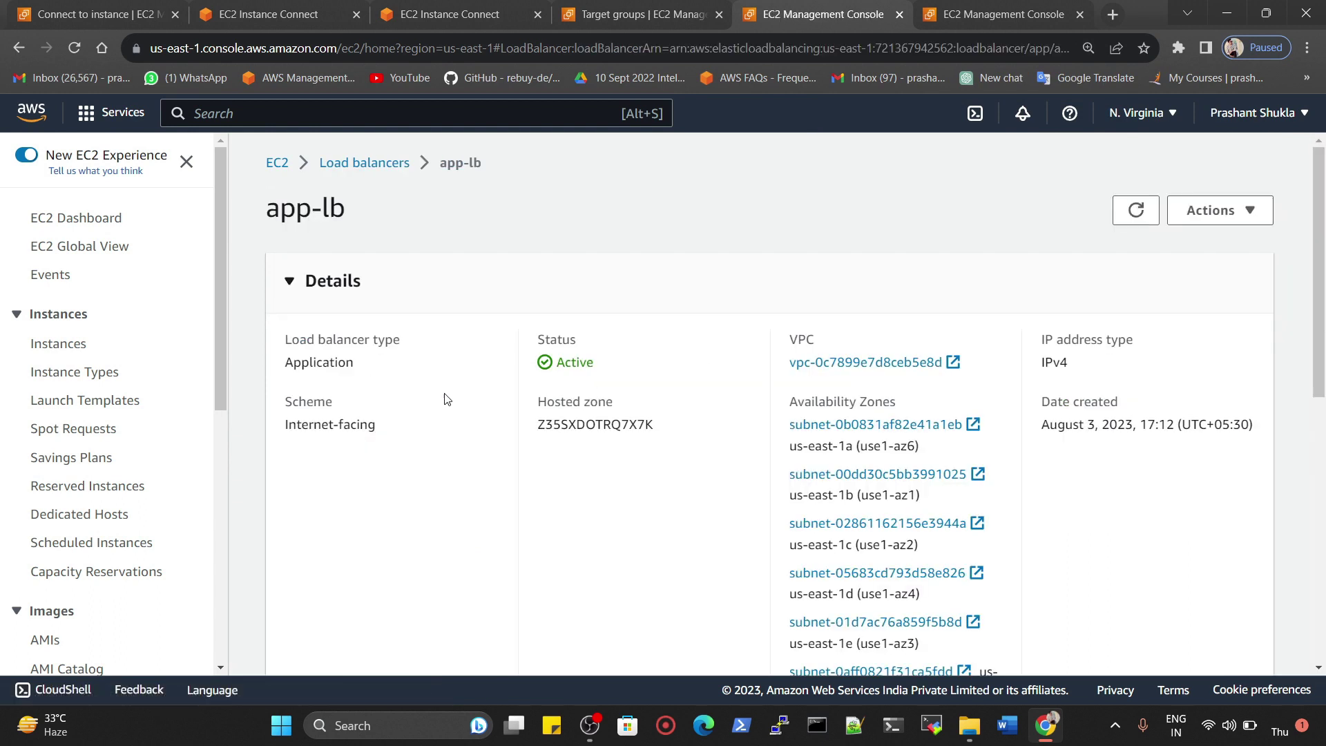
pyautogui.scroll(-7, 548, 454)
pyautogui.scroll(7, 405, 538)
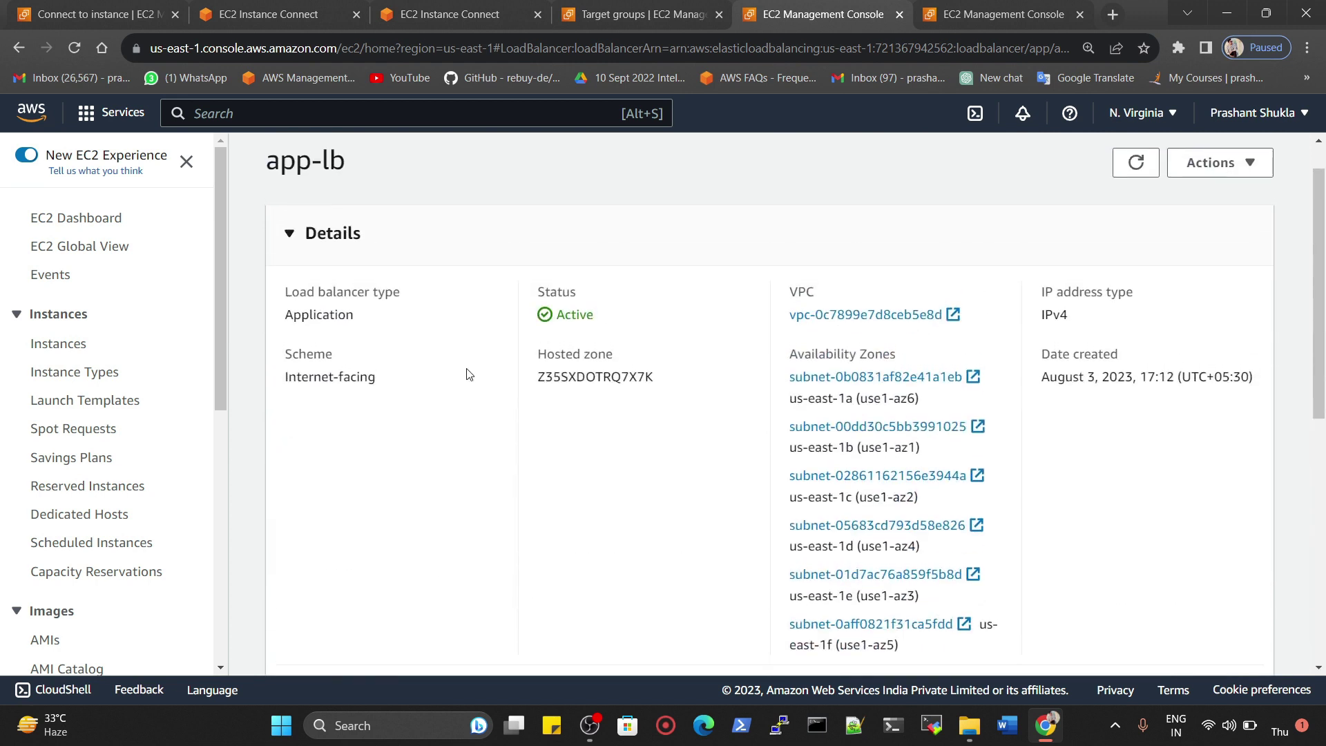
# Return to the load balancers list through the EC2 dashboard, select app-lb and copy its DNS name.
pyautogui.click(276, 163)
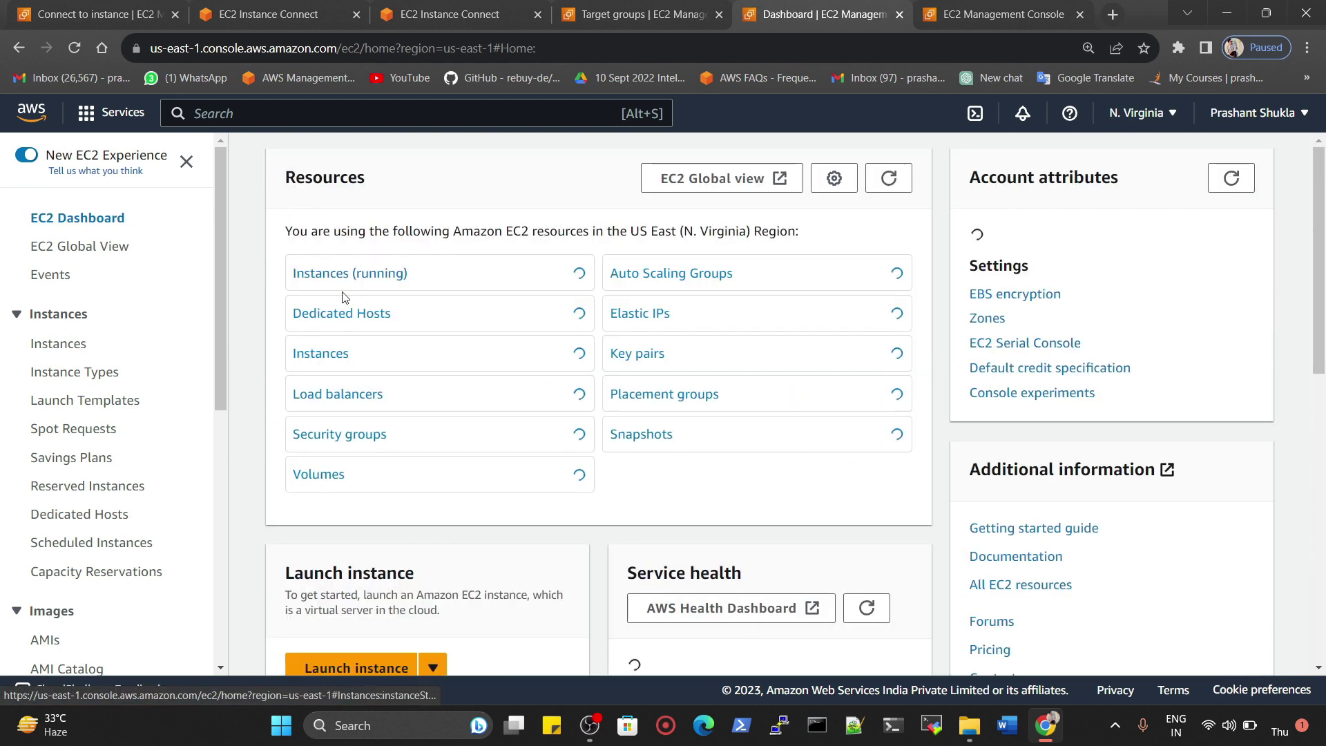
pyautogui.scroll(-7, 51, 639)
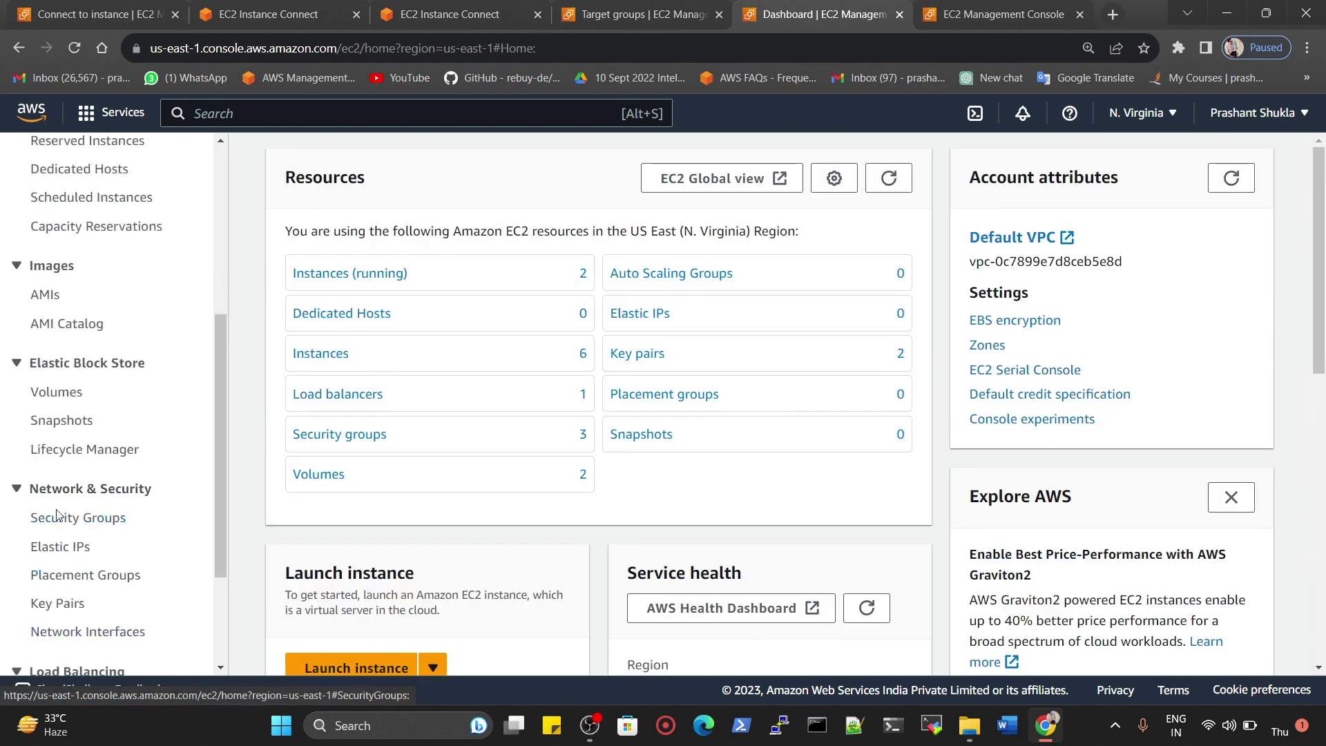
pyautogui.click(69, 532)
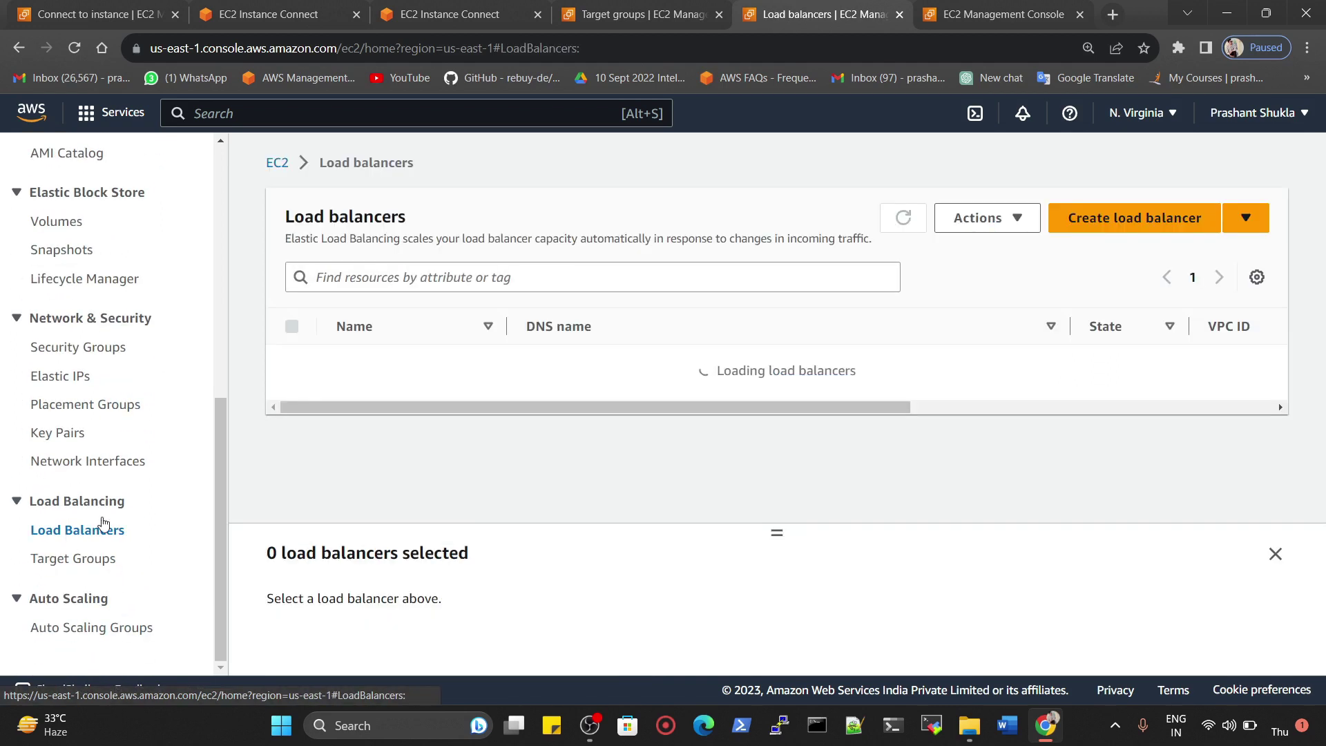
pyautogui.click(426, 380)
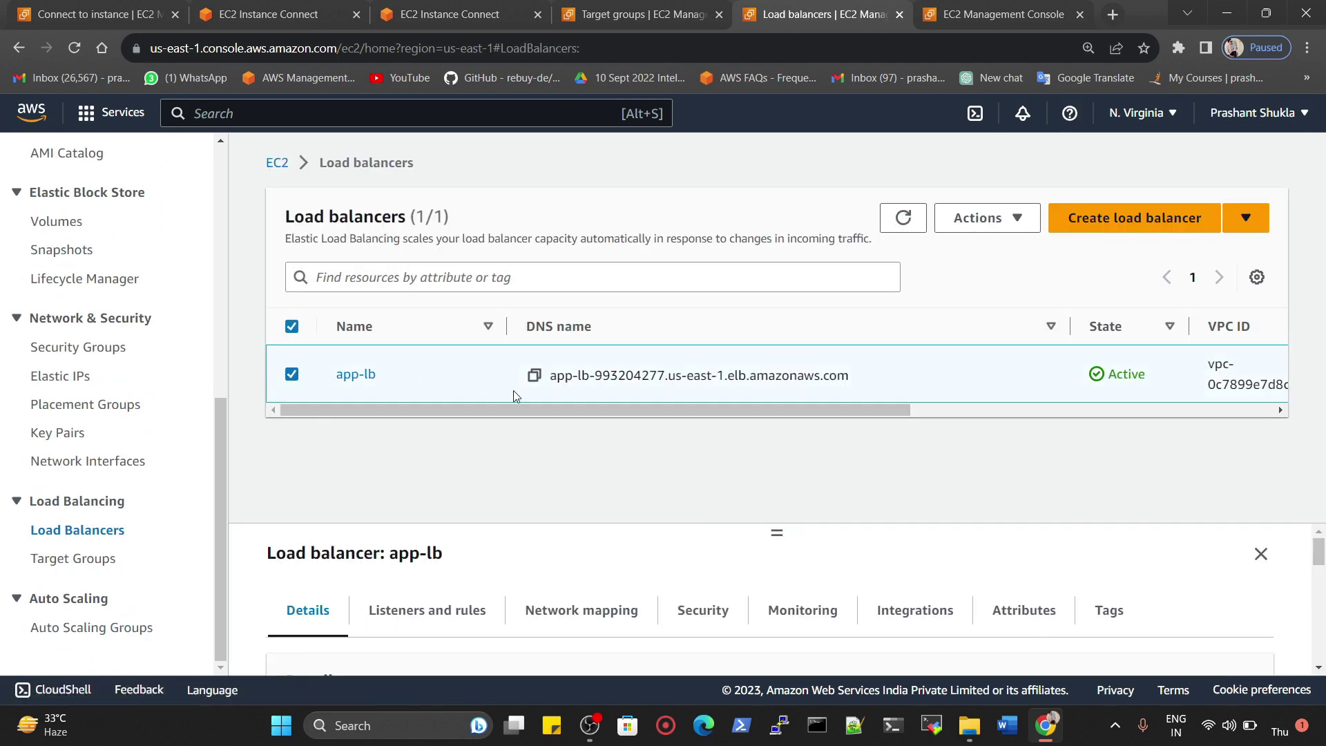
pyautogui.scroll(-2, 640, 609)
pyautogui.moveTo(776, 532); pyautogui.dragTo(779, 430)
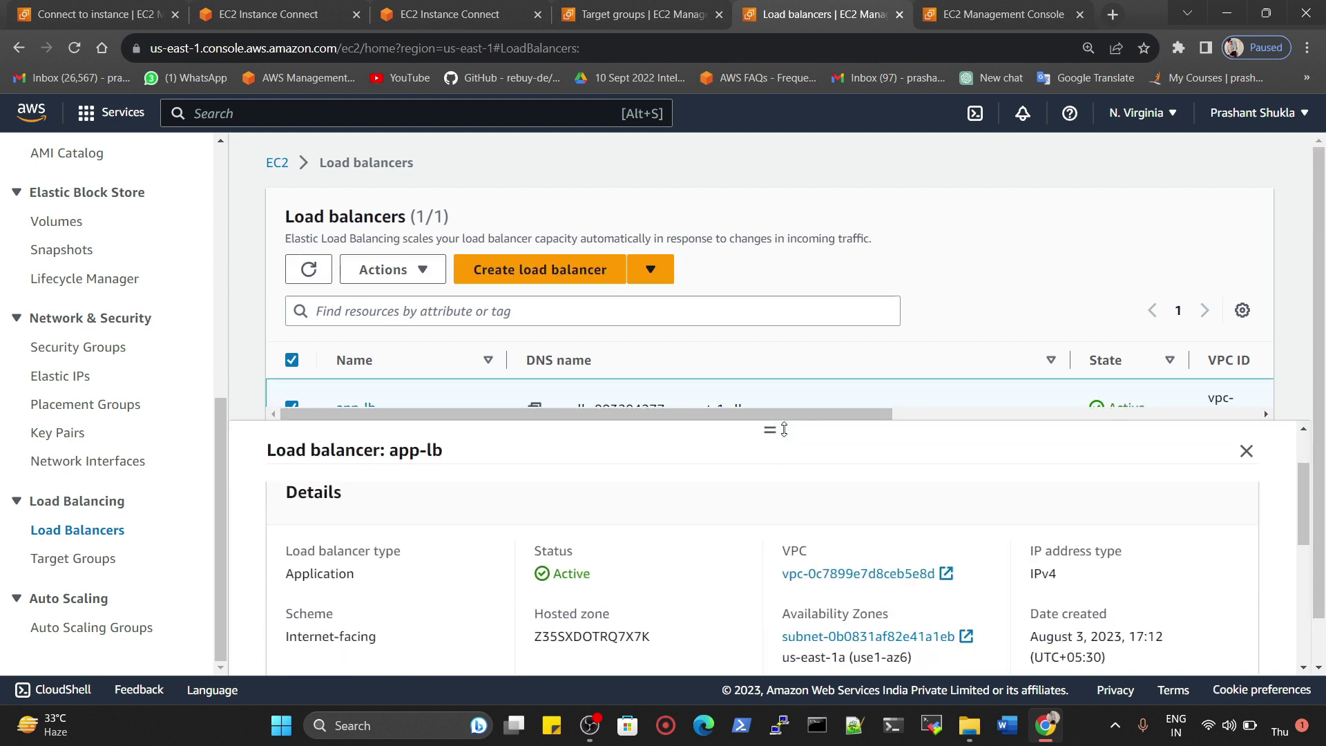
pyautogui.scroll(-1, 579, 393)
pyautogui.scroll(-3, 790, 627)
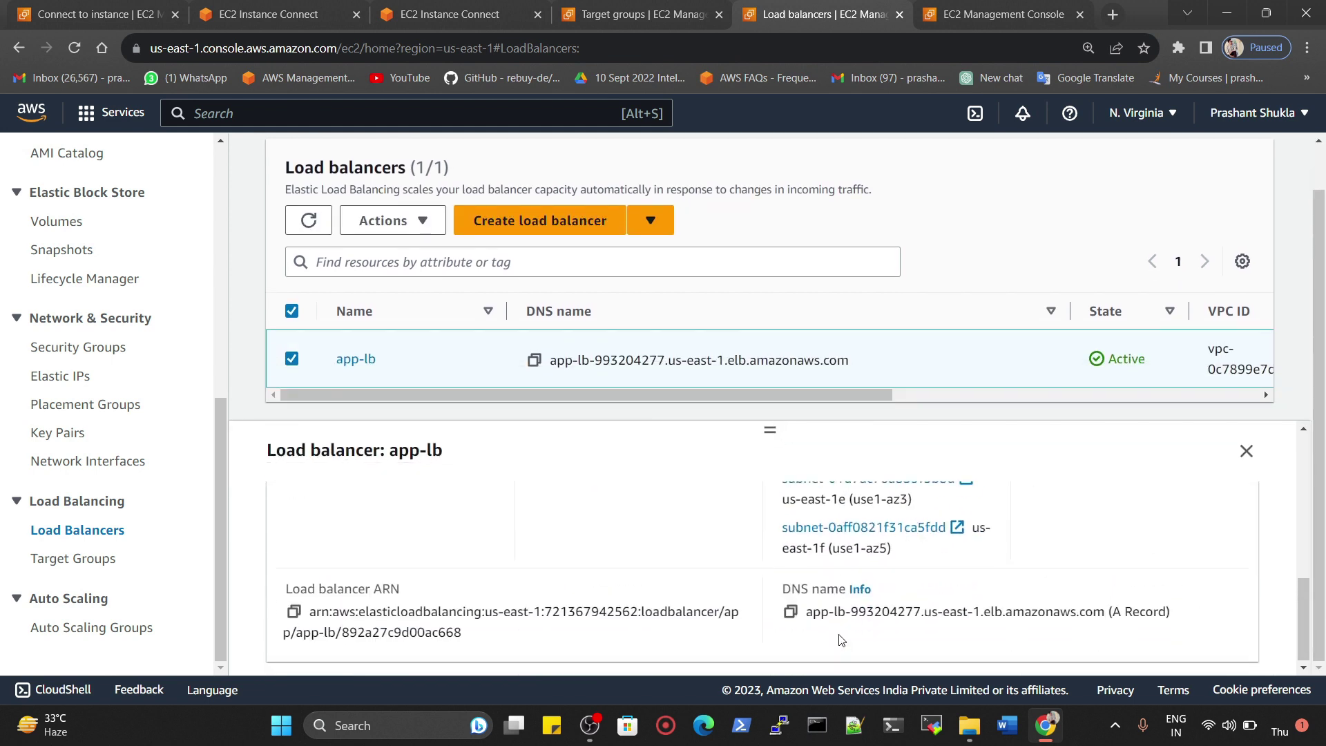
pyautogui.click(789, 611)
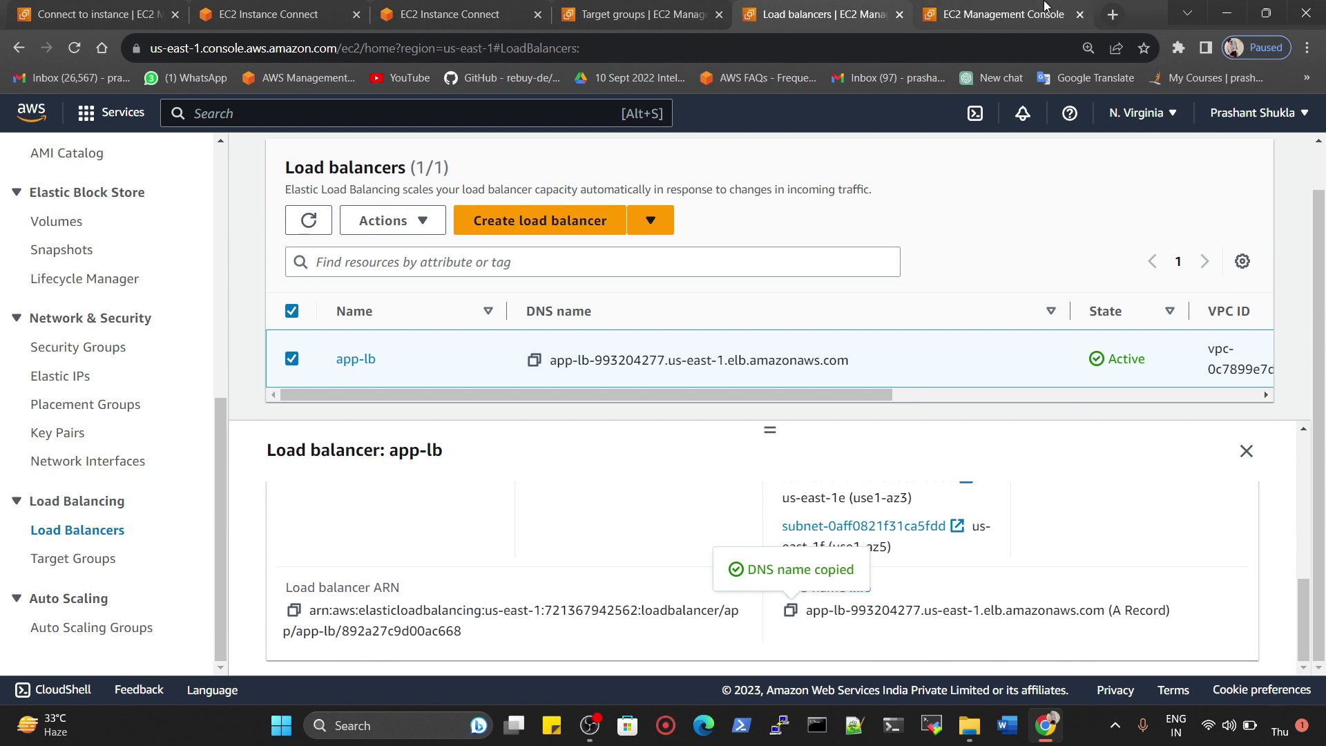
# Load the copied app-lb DNS name in the browser tab that shows the HTTP:80 listener.
pyautogui.click(1012, 16)
pyautogui.hotkey('ctrl', '-')
pyautogui.hotkey('ctrl', '-')
pyautogui.click(881, 48)
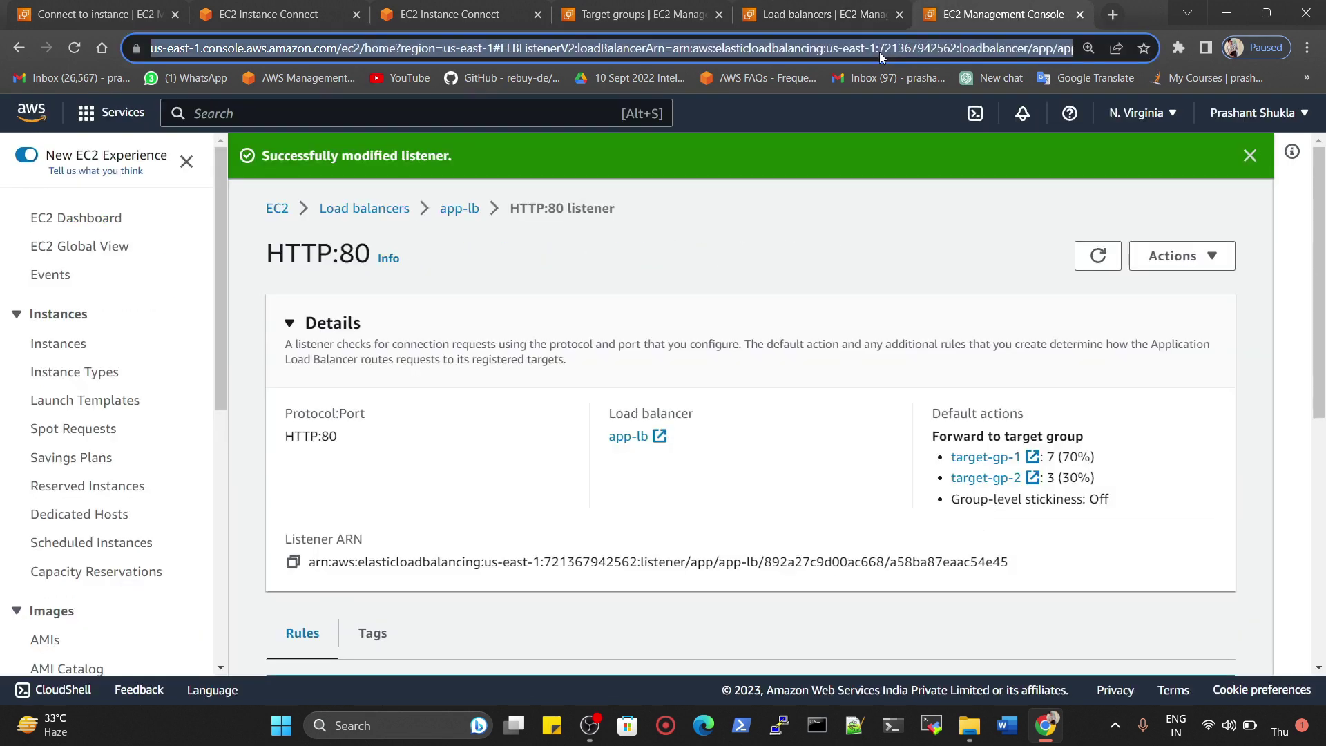
pyautogui.rightClick(881, 50)
pyautogui.click(938, 193)
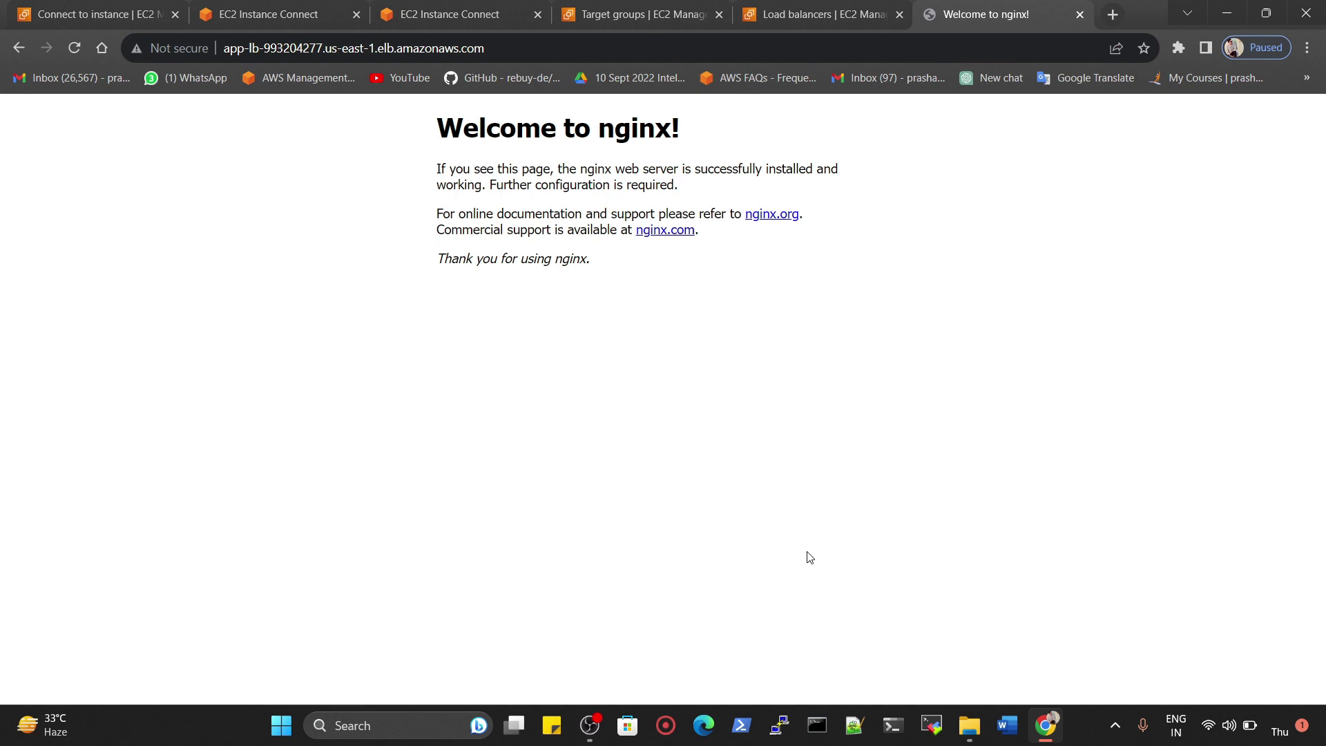
# Reload the load balancer page repeatedly to observe how requests are distributed between the nginx and Apache2 servers.
pyautogui.press('F5')
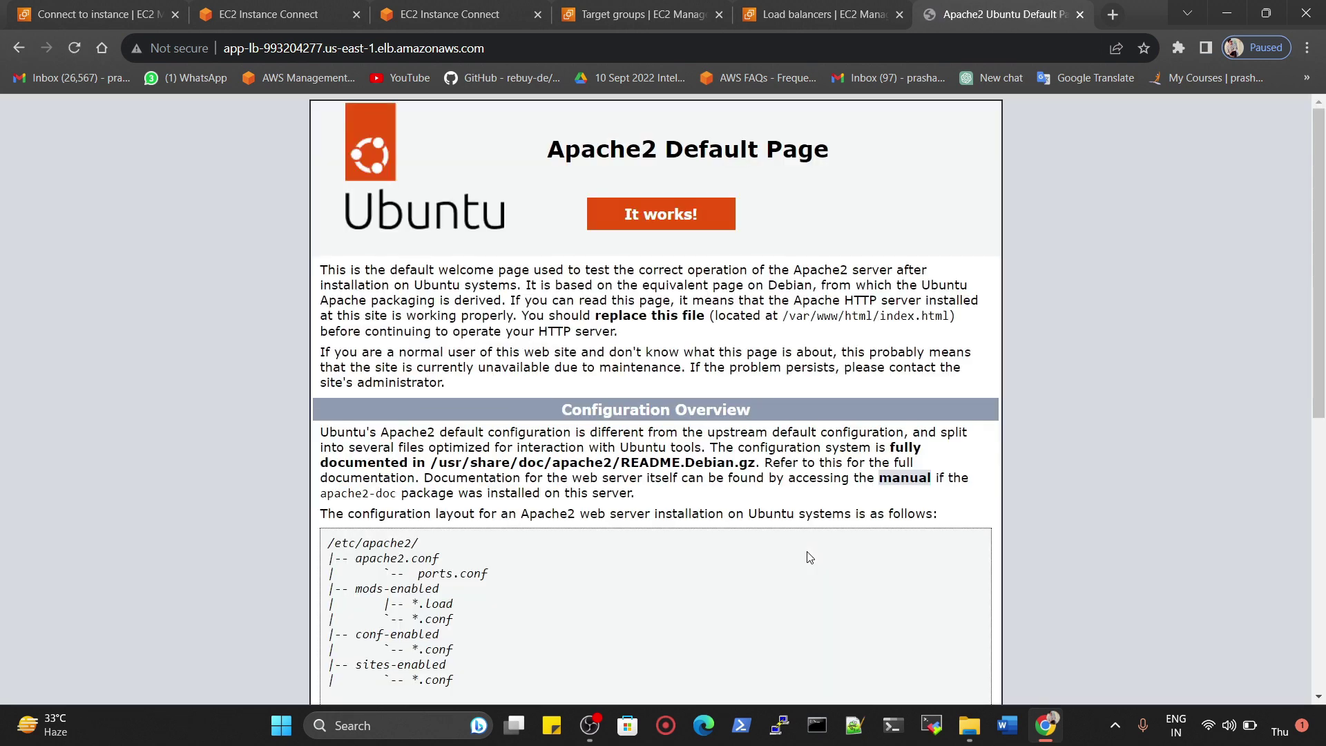
pyautogui.press('F5')
pyautogui.press('F5')
pyautogui.press('F5')
pyautogui.press('F5')
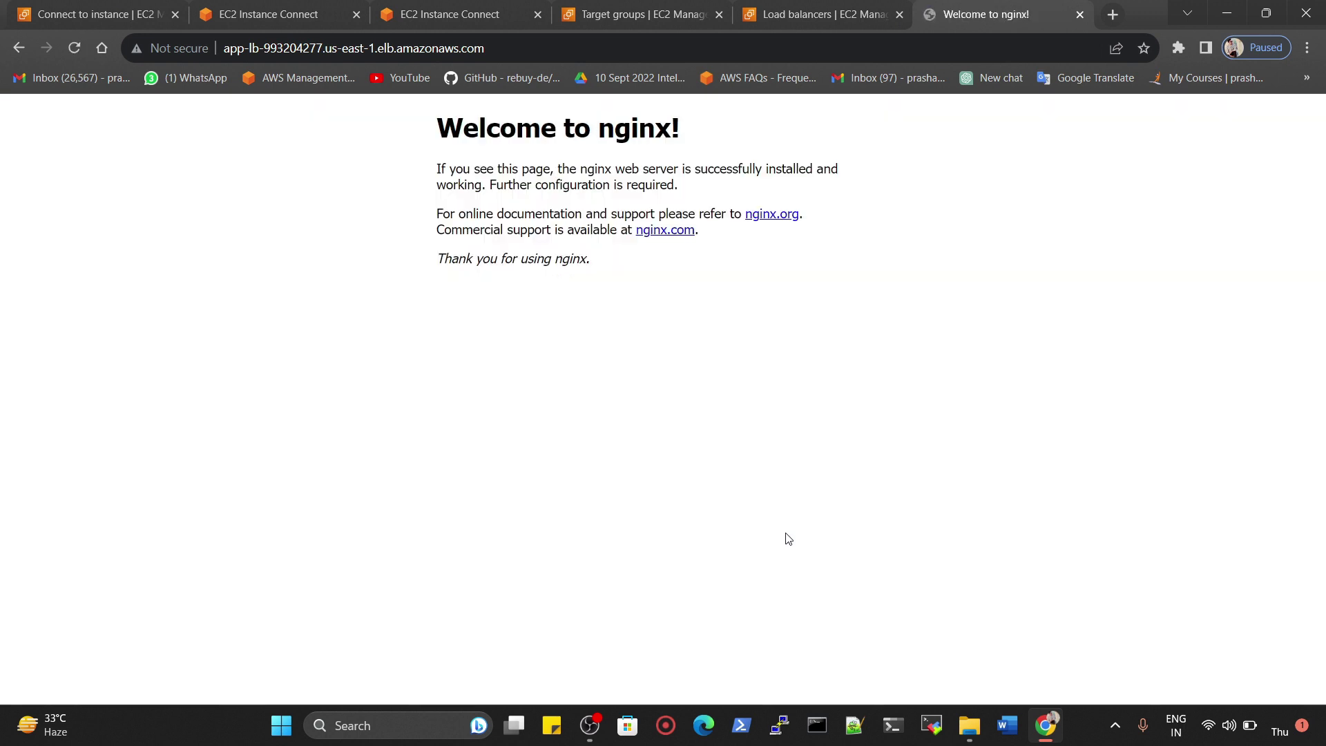
pyautogui.press('F5')
pyautogui.press('F5')
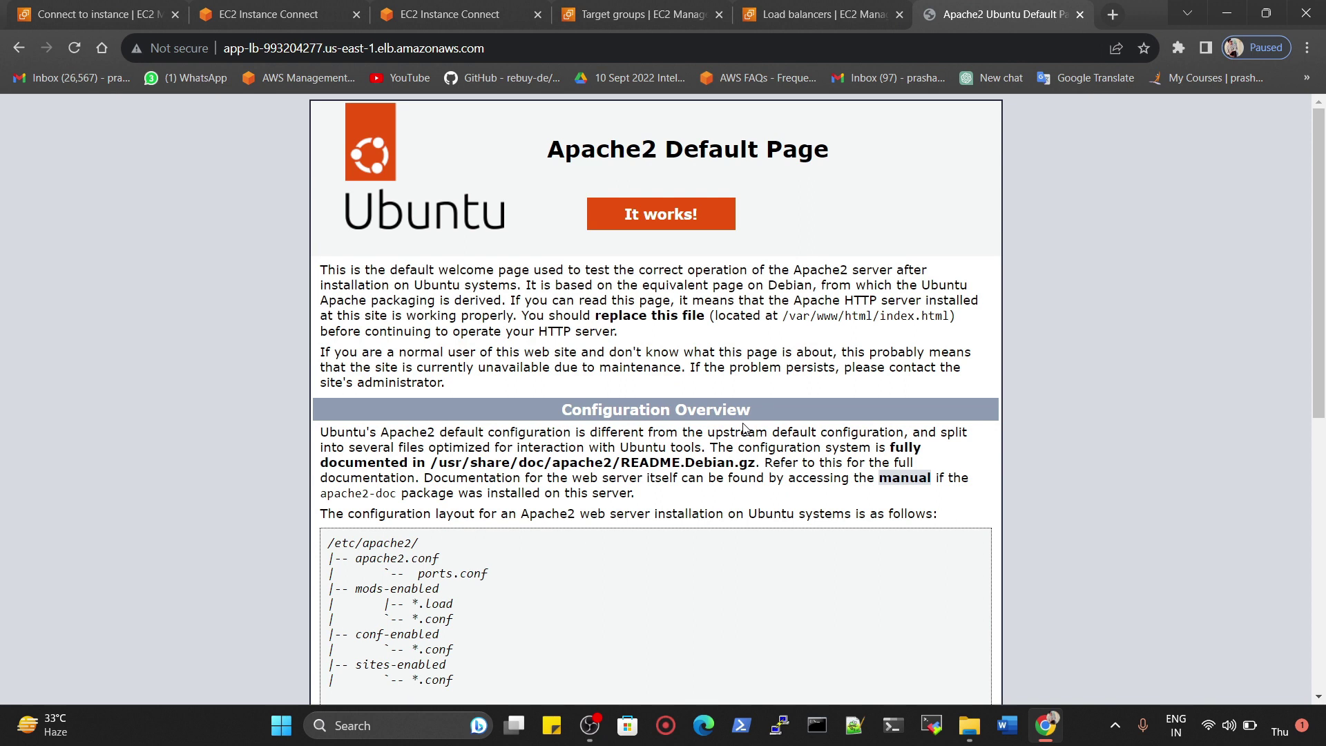
pyautogui.press('F5')
pyautogui.press('F5')
pyautogui.press('F5')
pyautogui.press('F5')
pyautogui.press('F5')
# Request the path /server1/ on the load balancer's address and highlight the heading of the returned page.
pyautogui.click(524, 56)
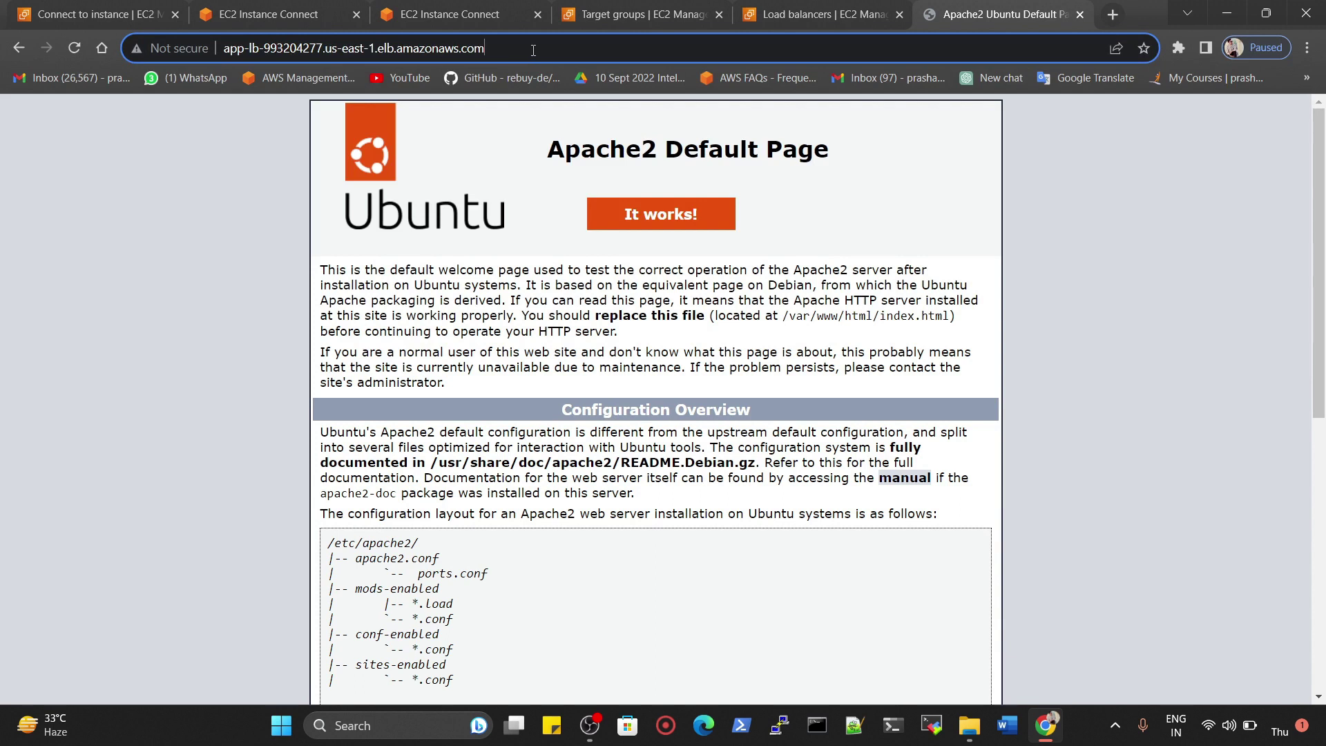
pyautogui.write('/server1')
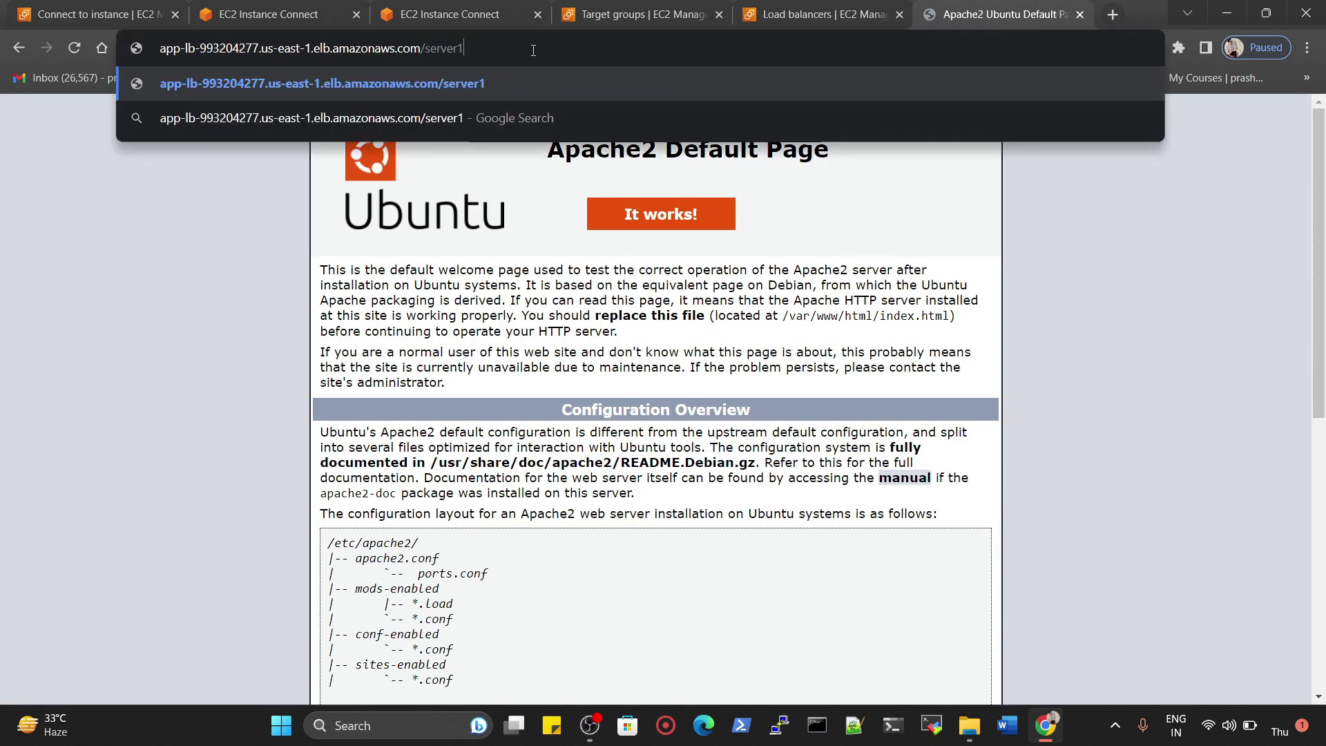
pyautogui.write('/')
pyautogui.press('Return')
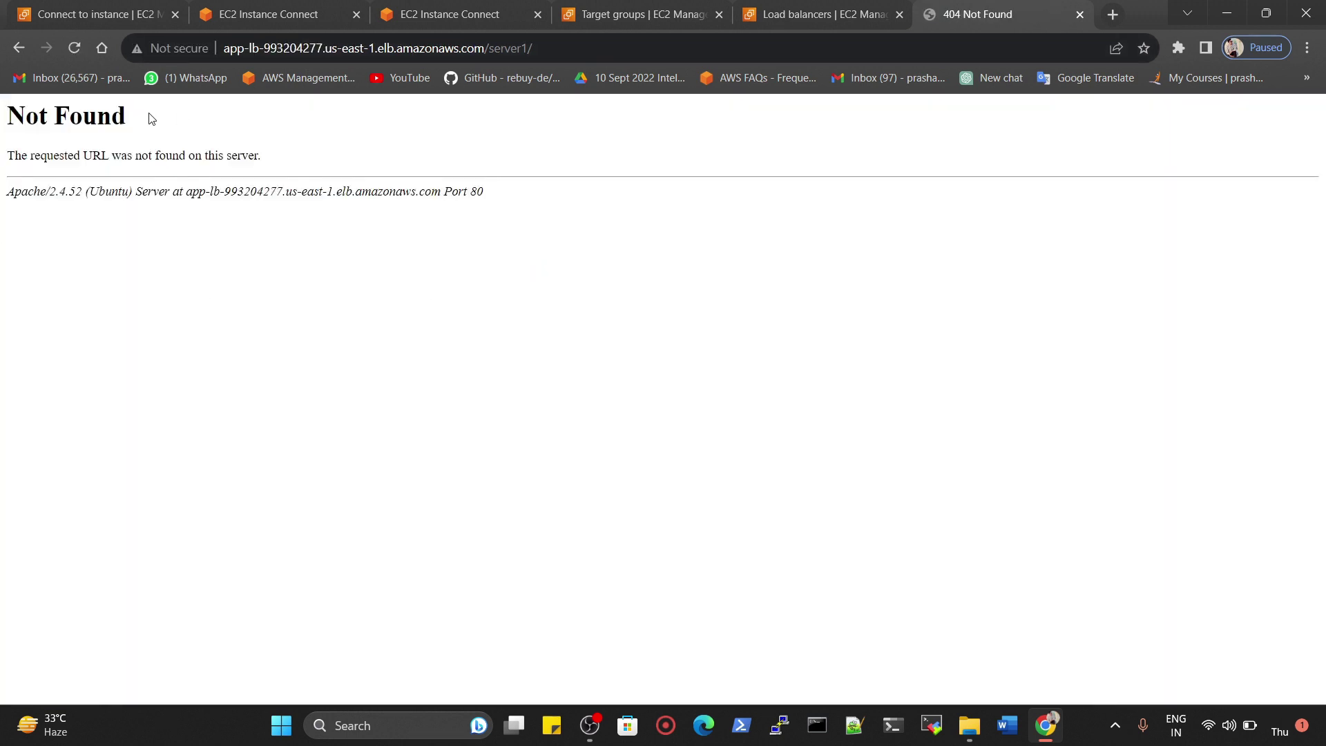
pyautogui.moveTo(128, 124); pyautogui.dragTo(3, 136)
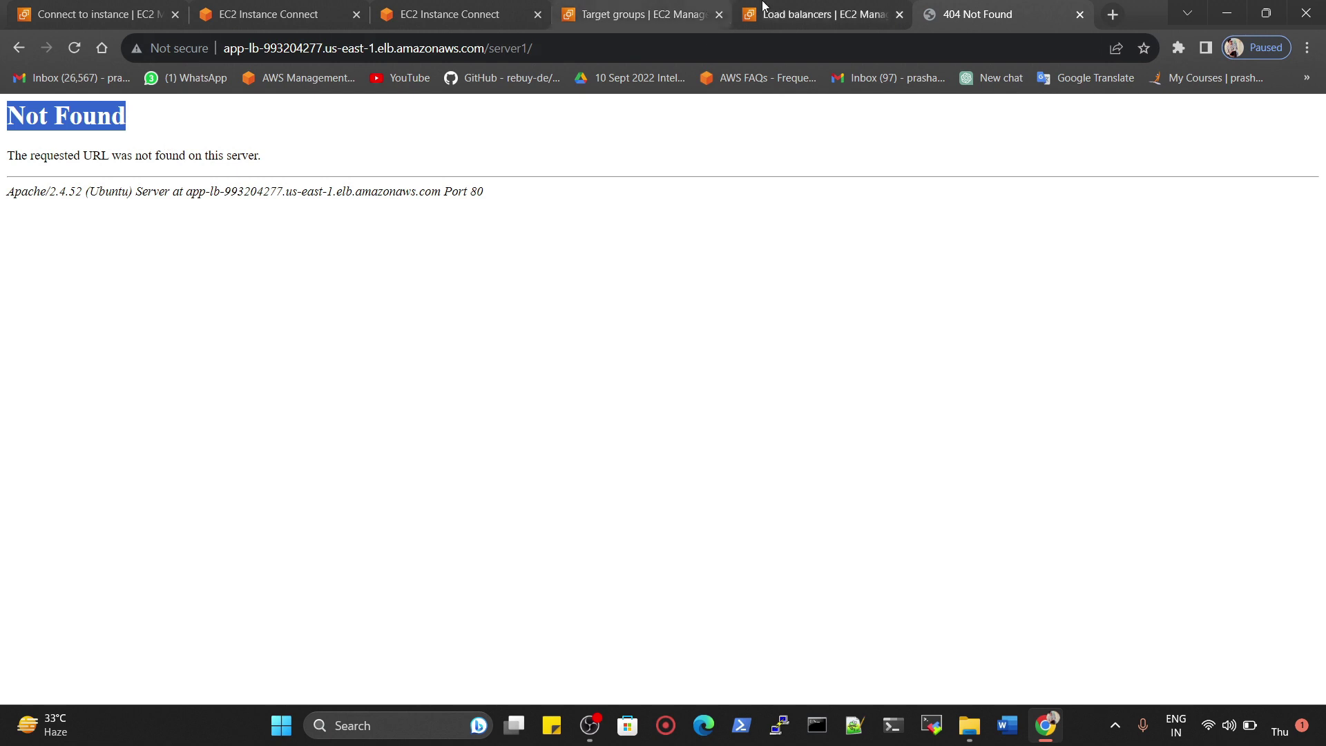
# Switch to the EC2 Instance Connect session of ec2-apache2, clear the terminal and enlarge its display to 150%.
pyautogui.hotkey('ctrl', 'shift', 'Tab')
pyautogui.hotkey('ctrl', 'shift', 'Tab')
pyautogui.hotkey('ctrl', 'shift', 'Tab')
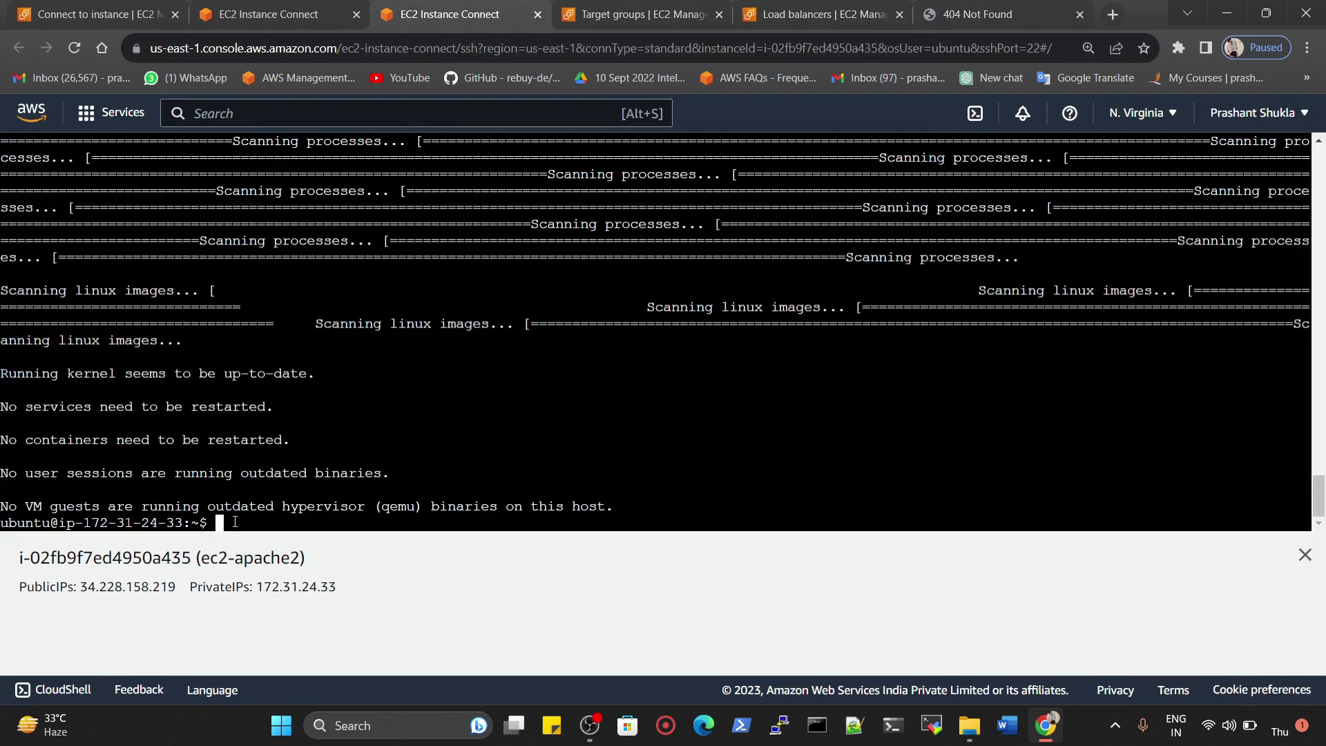
pyautogui.write('clear')
pyautogui.press('Return')
pyautogui.press('Return')
pyautogui.press('Return')
pyautogui.hotkey('ctrl', '+')
pyautogui.hotkey('ctrl', '+')
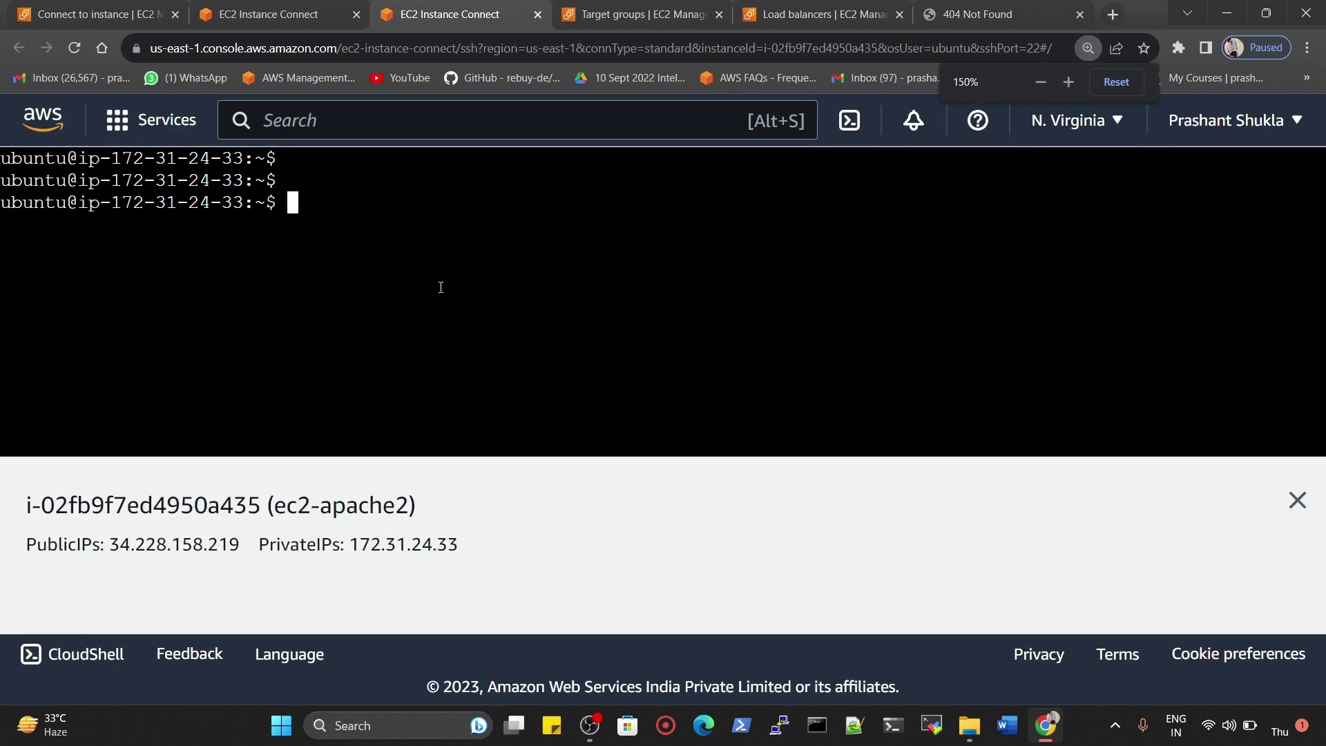
# Change to the /var/www/html directory on ec2-apache2 and list its contents.
pyautogui.write('cd')
pyautogui.press('BackSpace')
pyautogui.press('BackSpace')
pyautogui.press('BackSpace')
pyautogui.write('sudo apt')
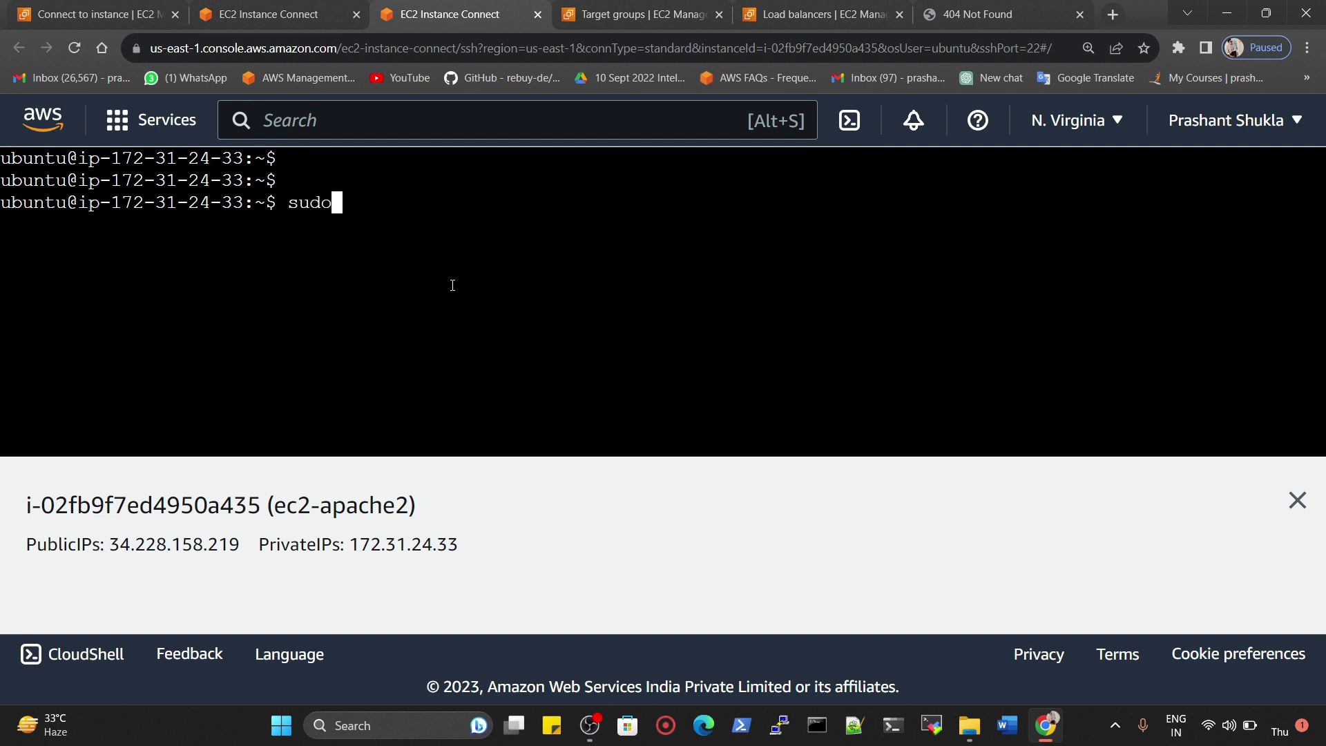
pyautogui.press('BackSpace')
pyautogui.press('BackSpace')
pyautogui.press('BackSpace')
pyautogui.press('BackSpace')
pyautogui.press('BackSpace')
pyautogui.press('BackSpace')
pyautogui.press('BackSpace')
pyautogui.press('BackSpace')
pyautogui.write('cd /var/www/html')
pyautogui.press('Return')
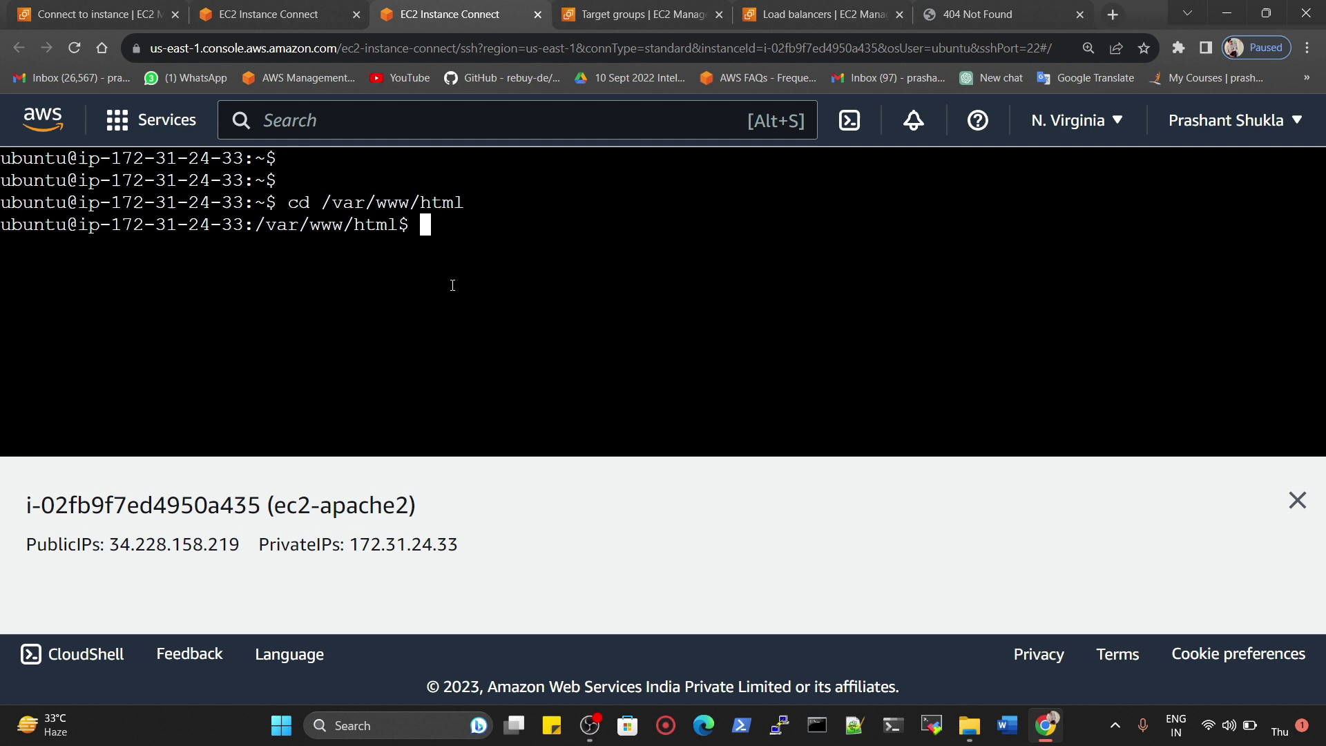
pyautogui.write('ls')
pyautogui.press('Return')
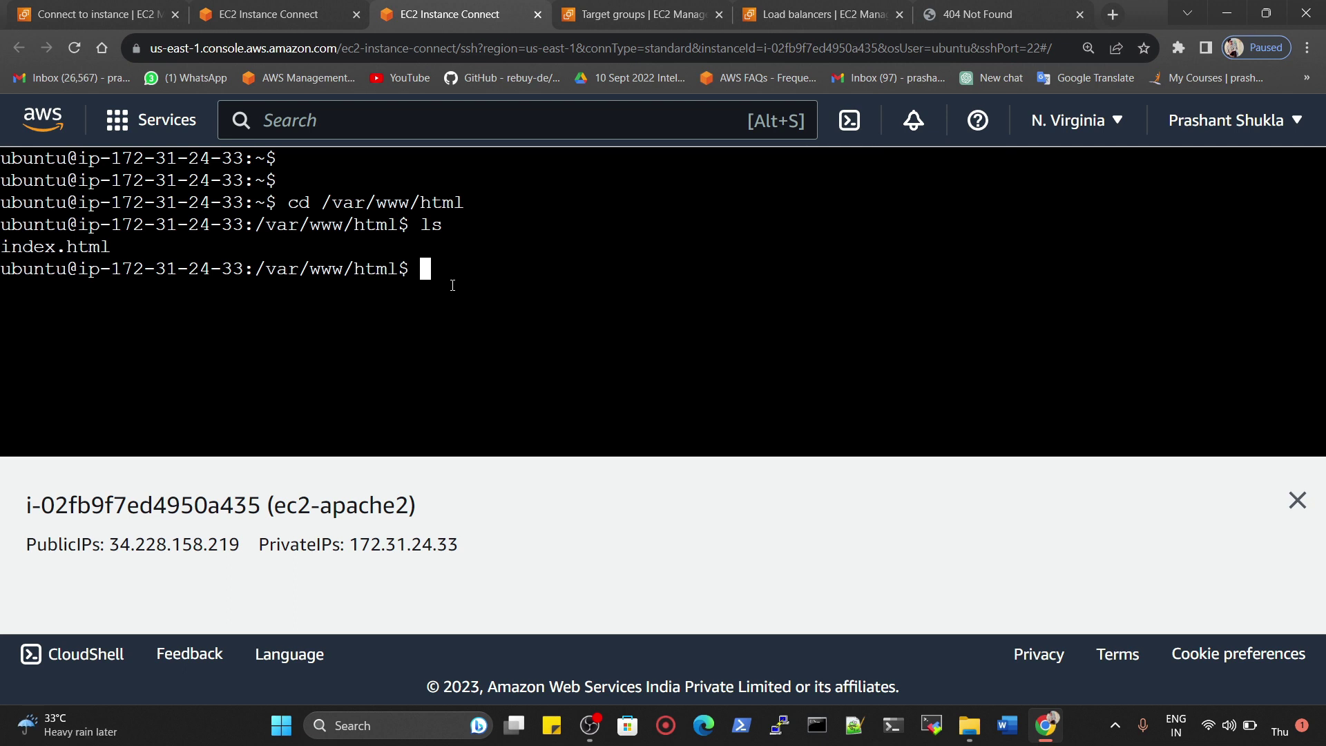
# Create a directory named server1 inside /var/www/html with sudo and change into it.
pyautogui.write('cd')
pyautogui.press('BackSpace')
pyautogui.press('BackSpace')
pyautogui.press('BackSpace')
pyautogui.write('s')
pyautogui.write('ma')
pyautogui.press('BackSpace')
pyautogui.write('kdir ')
pyautogui.write('www')
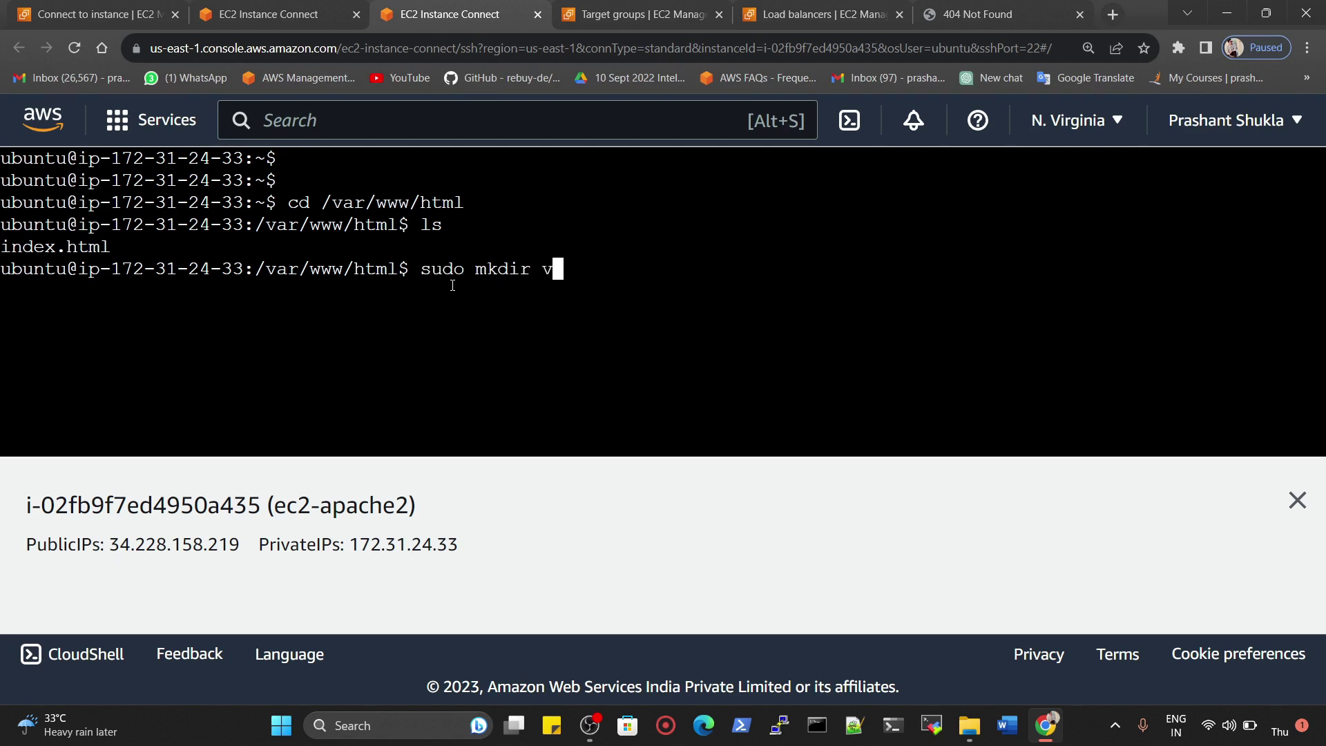
pyautogui.press('BackSpace')
pyautogui.press('BackSpace')
pyautogui.press('BackSpace')
pyautogui.write('server1')
pyautogui.press('Return')
pyautogui.write('cd se')
pyautogui.press('Tab')
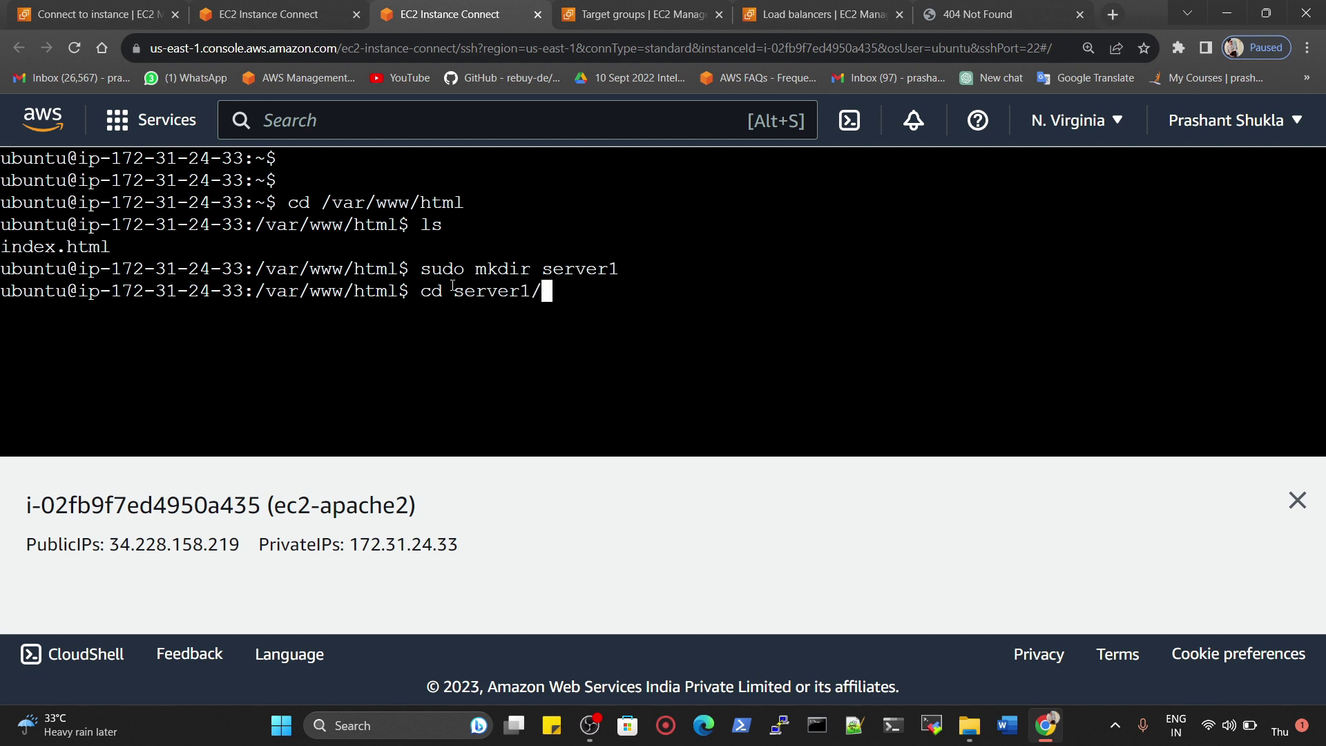
pyautogui.press('Return')
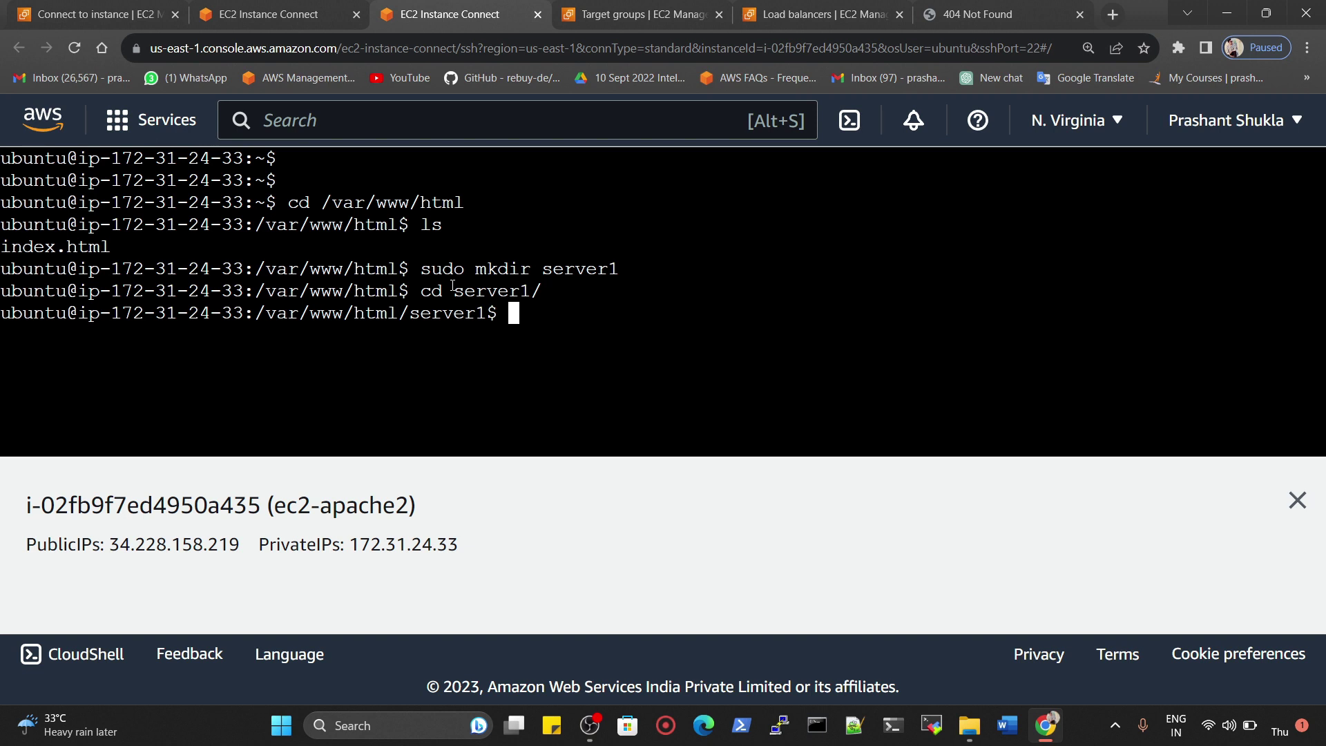
# Open a new index.html in nano with sudo and enter THIS IS REDIRECTED PAGE followed by a closing double quote.
pyautogui.write('sudo nano index.html')
pyautogui.press('Return')
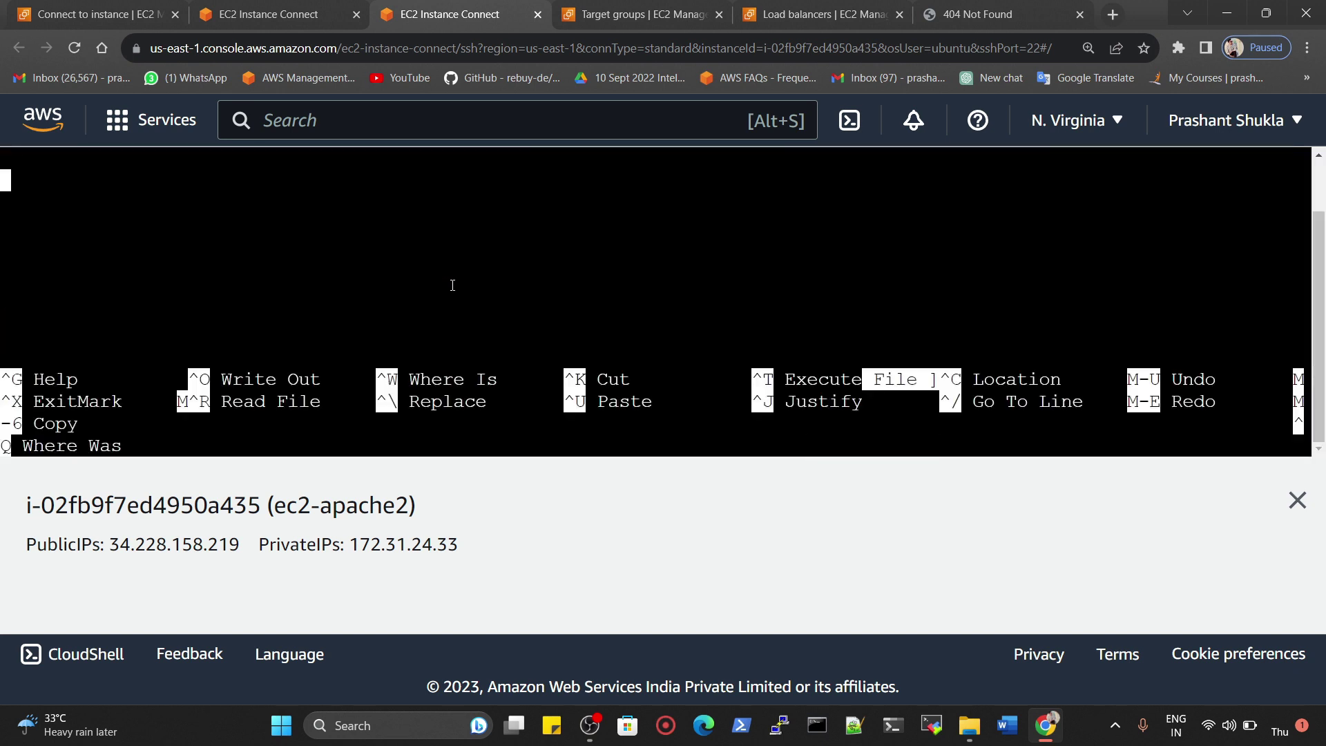
pyautogui.write('THI ')
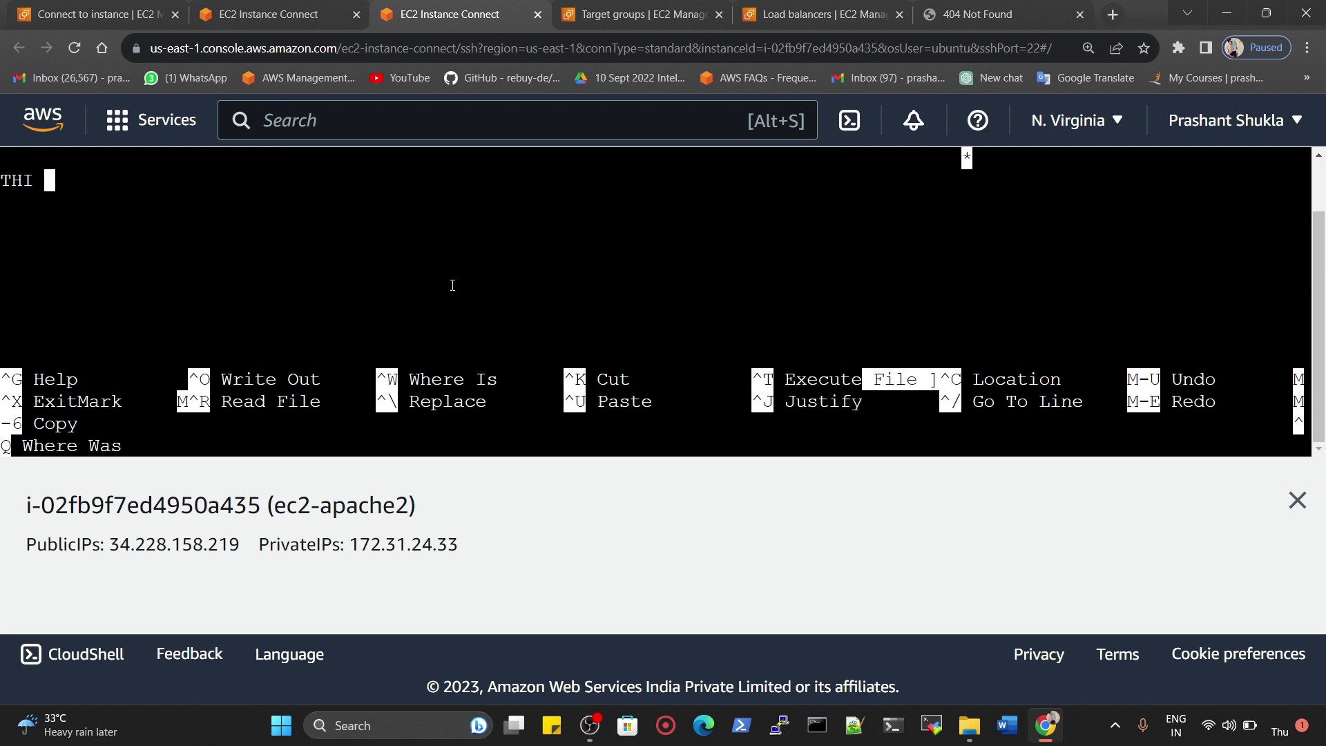
pyautogui.write('S IS REDIR')
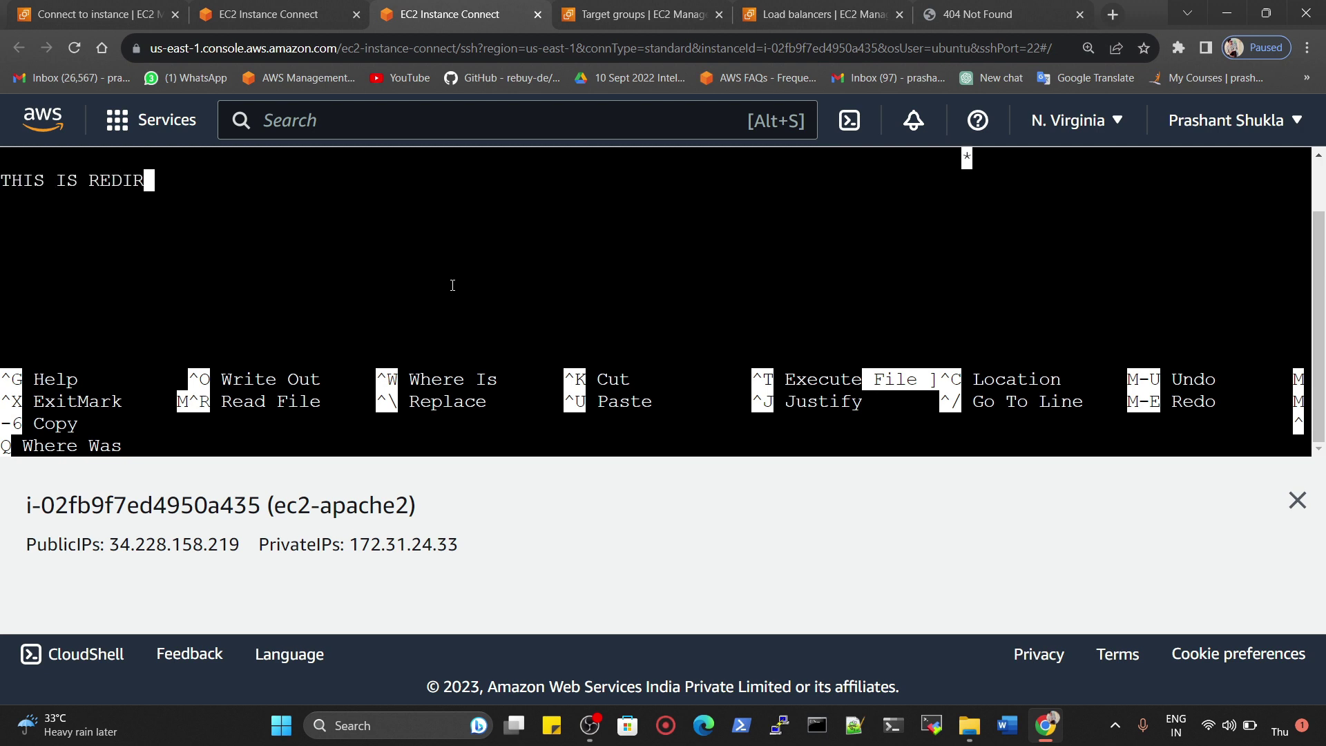
pyautogui.write('ECTED ')
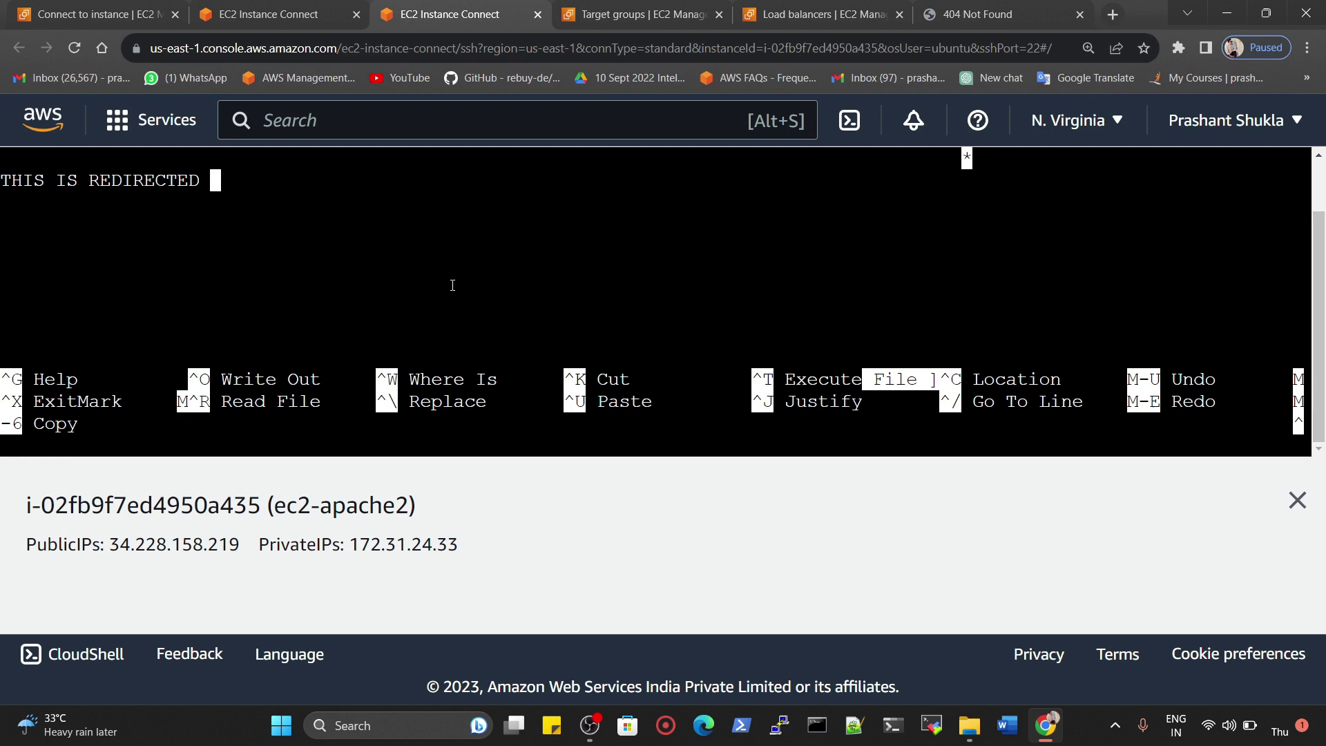
pyautogui.write('PAGE"')
# Add an opening double quote before THIS IS REDIRECTED PAGE, save index.html and exit nano.
pyautogui.press('Left')
pyautogui.press('Left')
pyautogui.press('Left')
pyautogui.press('Left')
pyautogui.press('Left')
pyautogui.press('Left')
pyautogui.press('Left')
pyautogui.press('Left')
pyautogui.press('Left')
pyautogui.press('Left')
pyautogui.press('Left')
pyautogui.press('Left')
pyautogui.press('Left')
pyautogui.press('Left')
pyautogui.press('Left')
pyautogui.press('Left')
pyautogui.press('Left')
pyautogui.press('Left')
pyautogui.press('Left')
pyautogui.press('Left')
pyautogui.press('Left')
pyautogui.press('Left')
pyautogui.press('Left')
pyautogui.press('Left')
pyautogui.write('"')
pyautogui.press('Left')
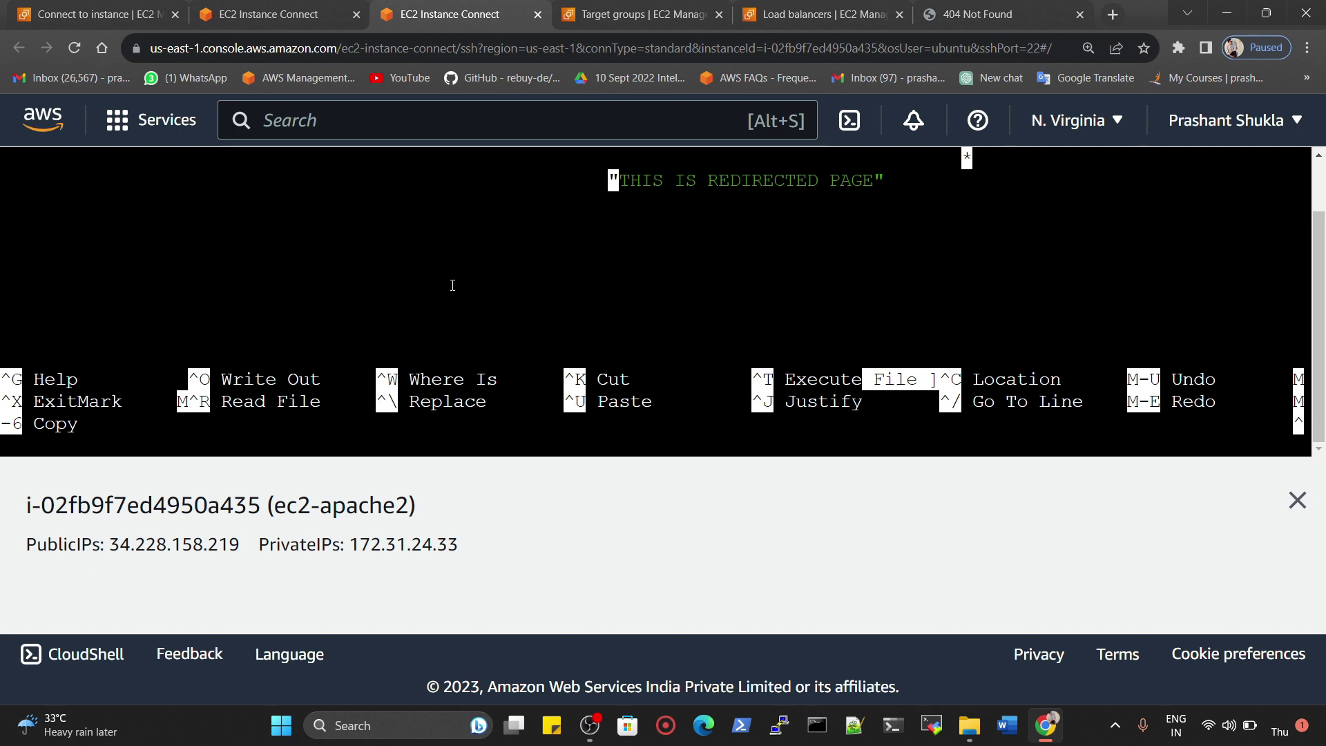
pyautogui.hotkey('ctrl', 's')
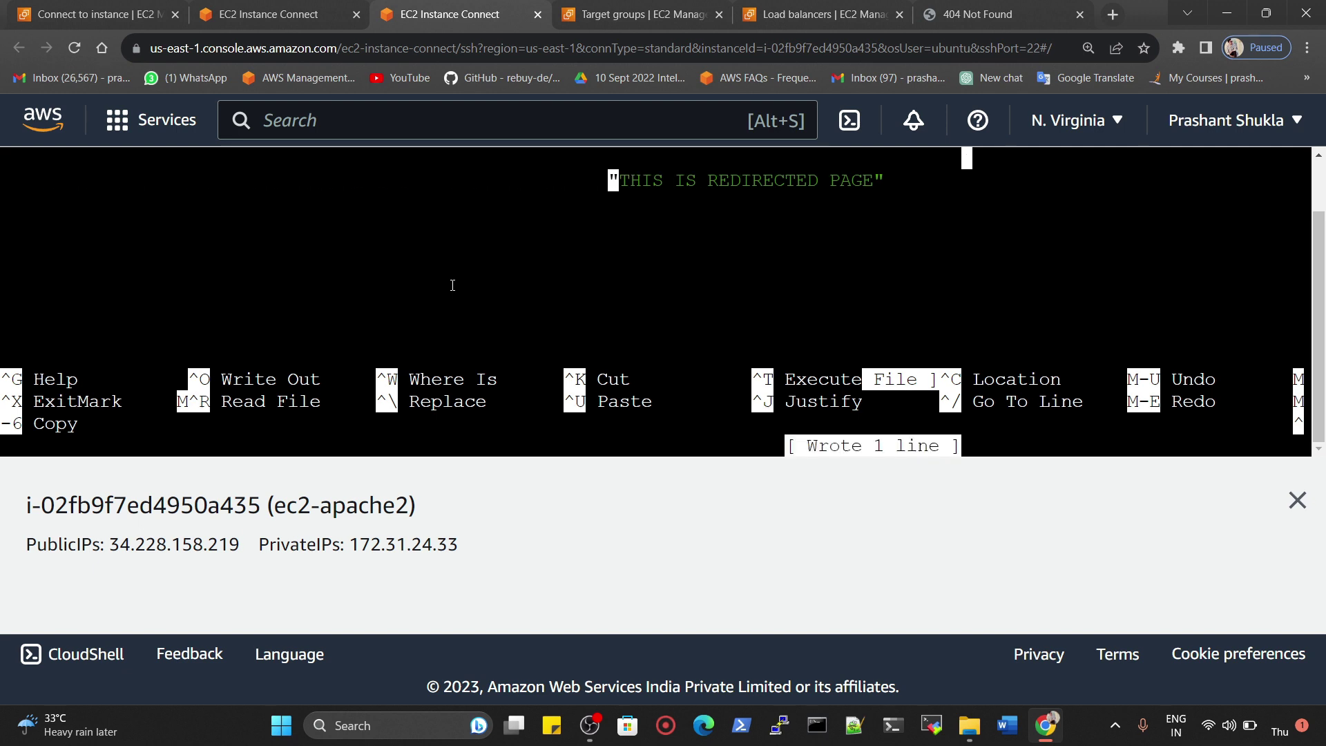
pyautogui.hotkey('ctrl', 'x')
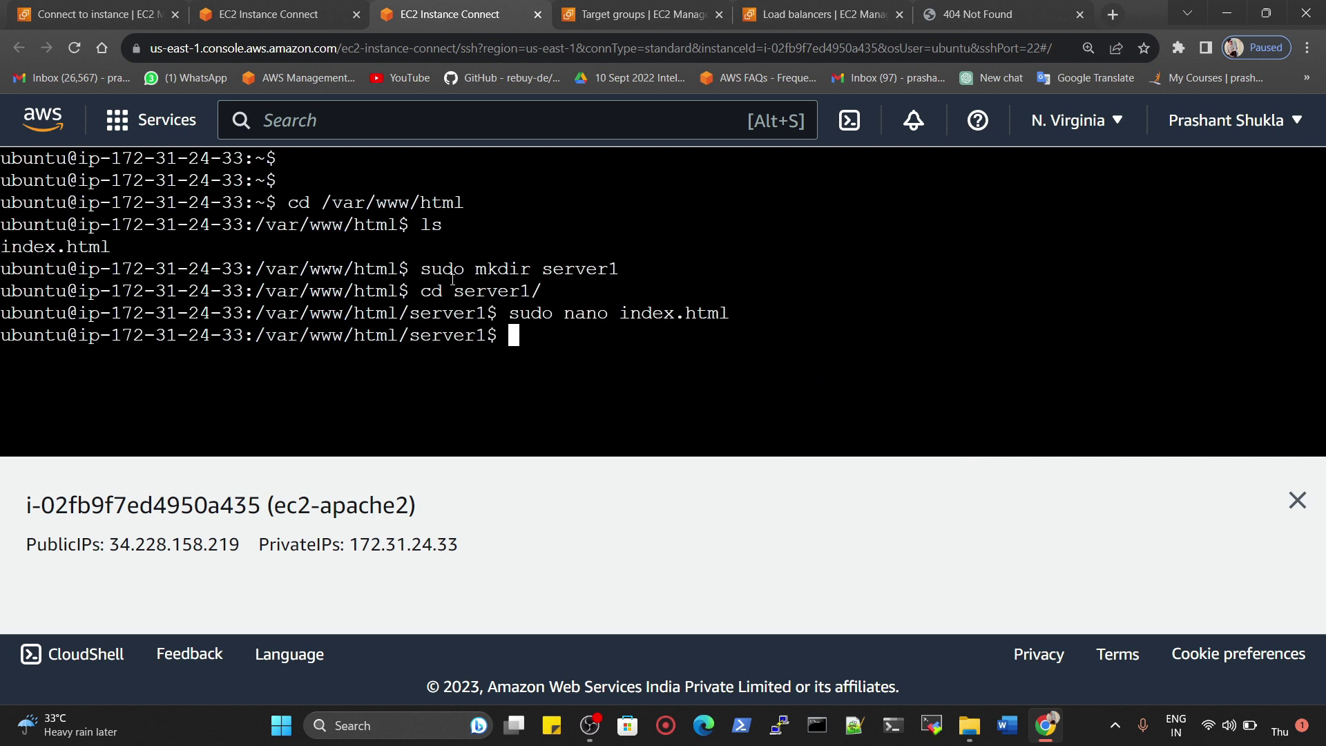
# Return to the load balancers page, show app-lb's listeners and rules, and open the HTTP:80 listener.
pyautogui.click(642, 14)
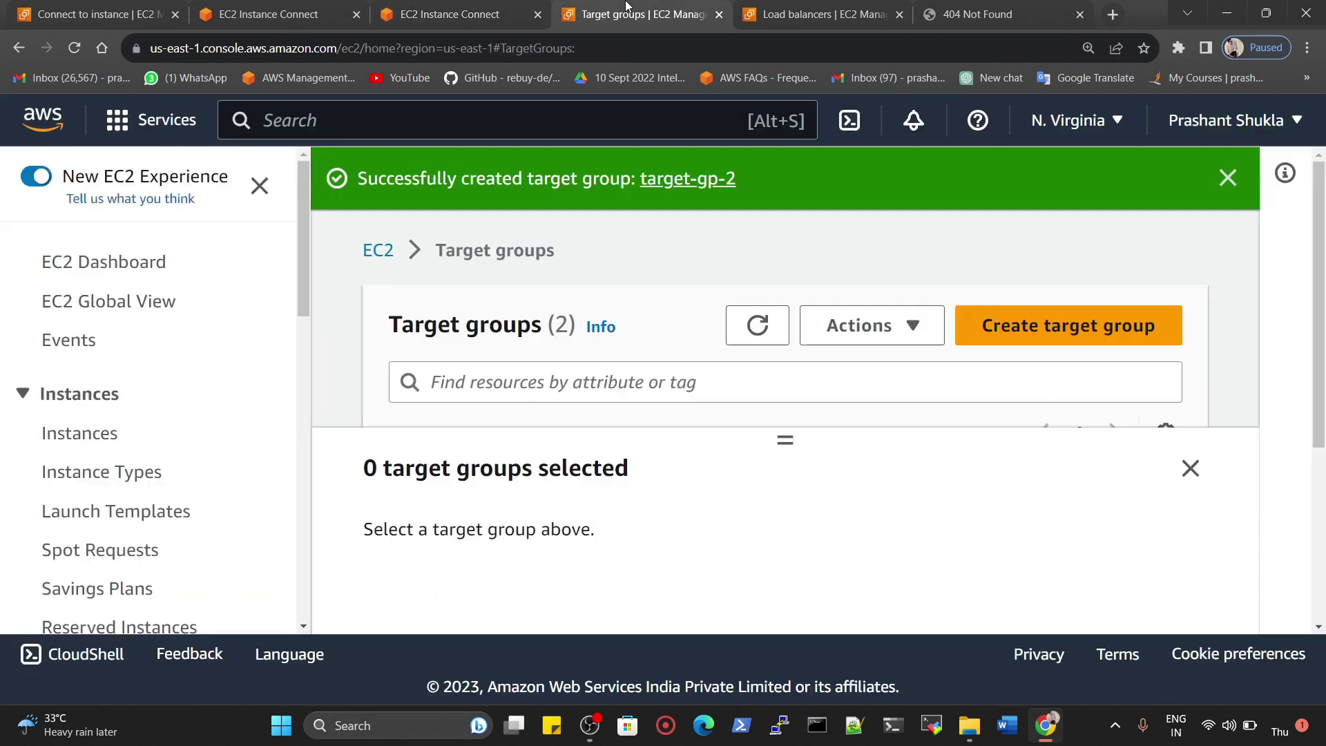
pyautogui.hotkey('ctrl', '-')
pyautogui.hotkey('ctrl', '-')
pyautogui.hotkey('ctrl', '-')
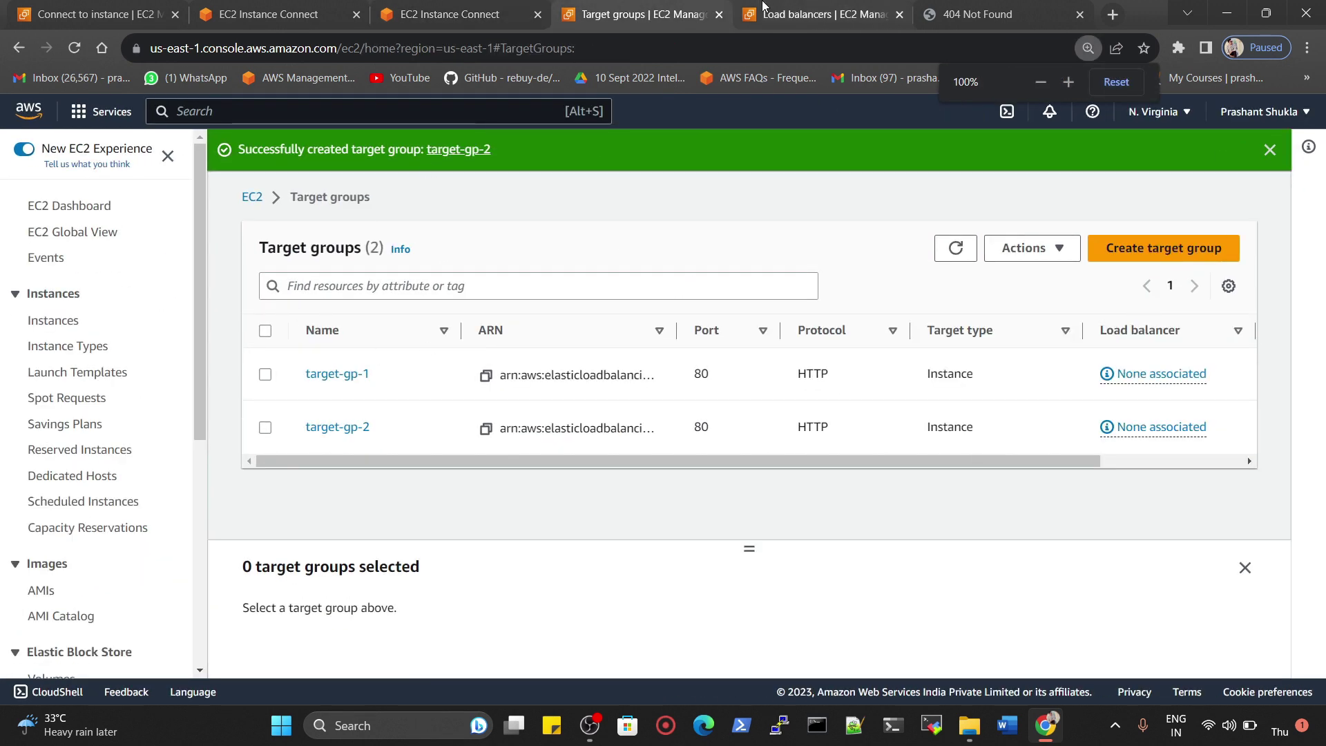
pyautogui.click(822, 13)
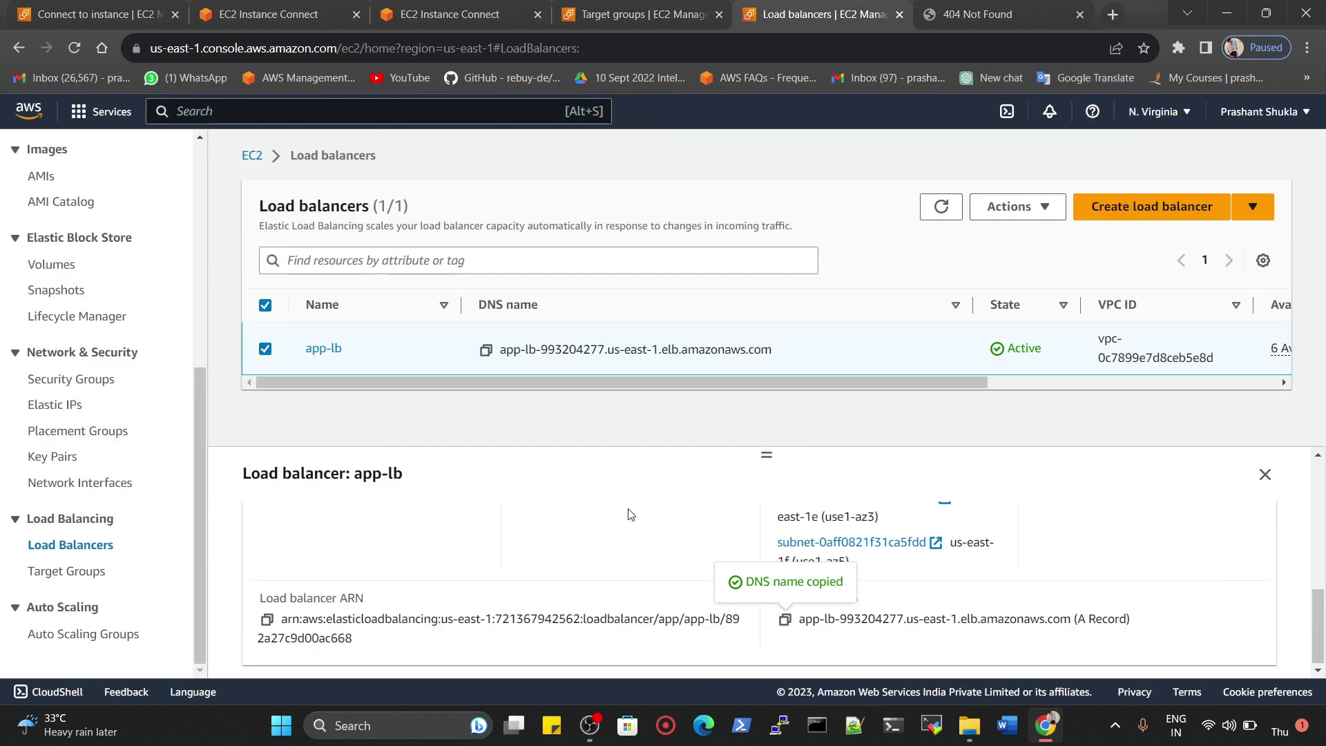
pyautogui.scroll(5, 594, 556)
pyautogui.click(407, 542)
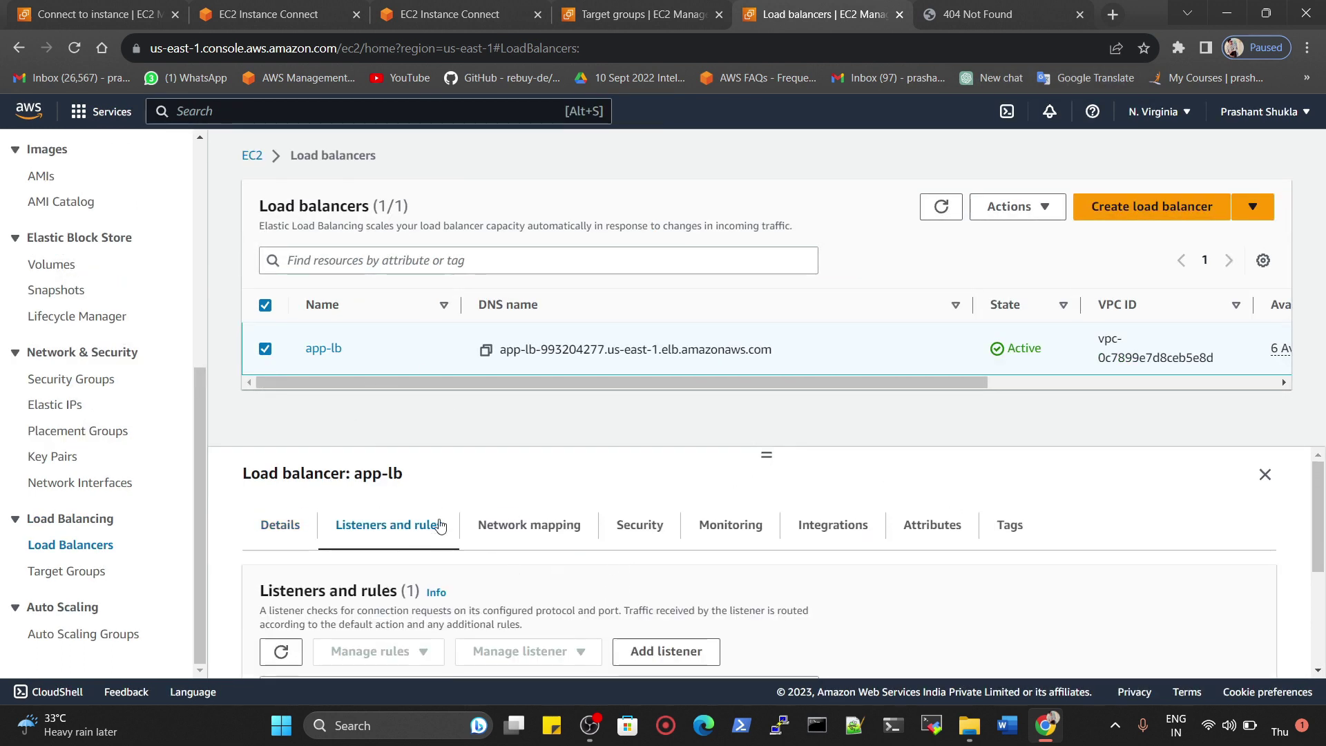
pyautogui.moveTo(766, 453); pyautogui.dragTo(777, 345)
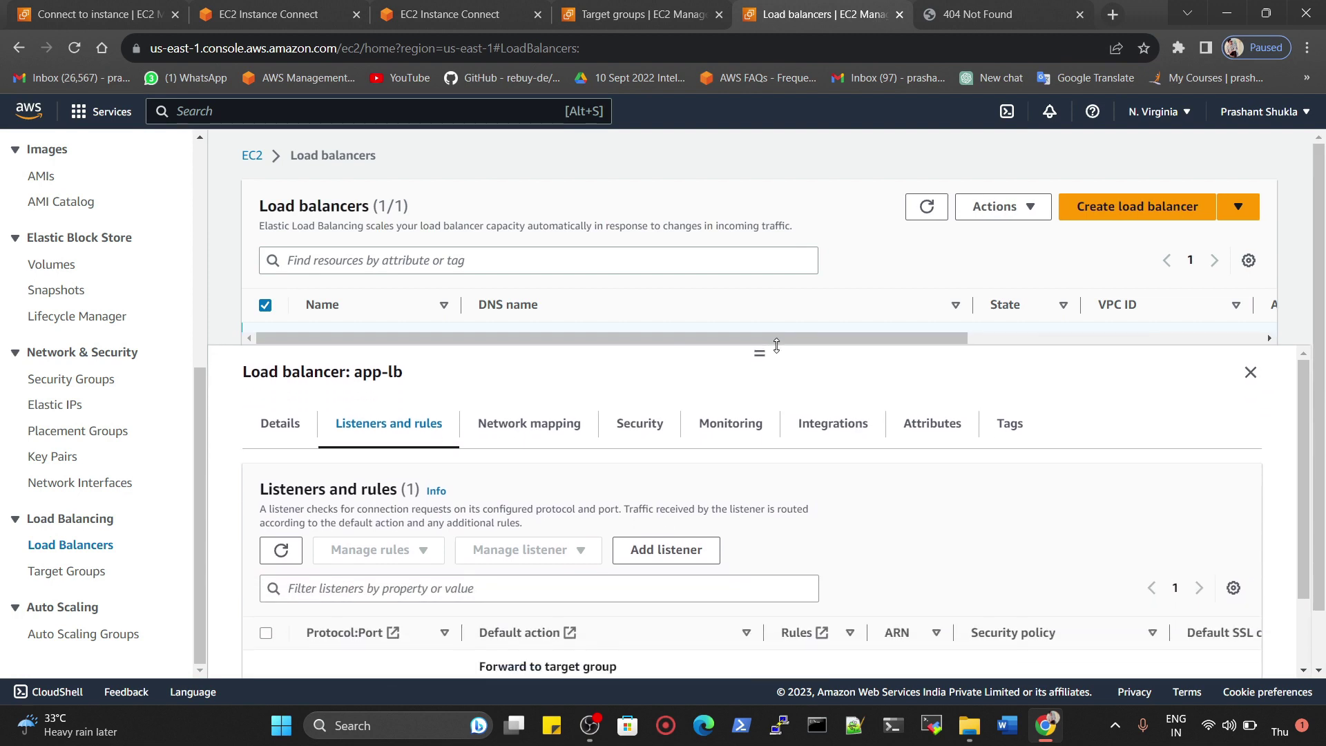
pyautogui.scroll(-2, 327, 665)
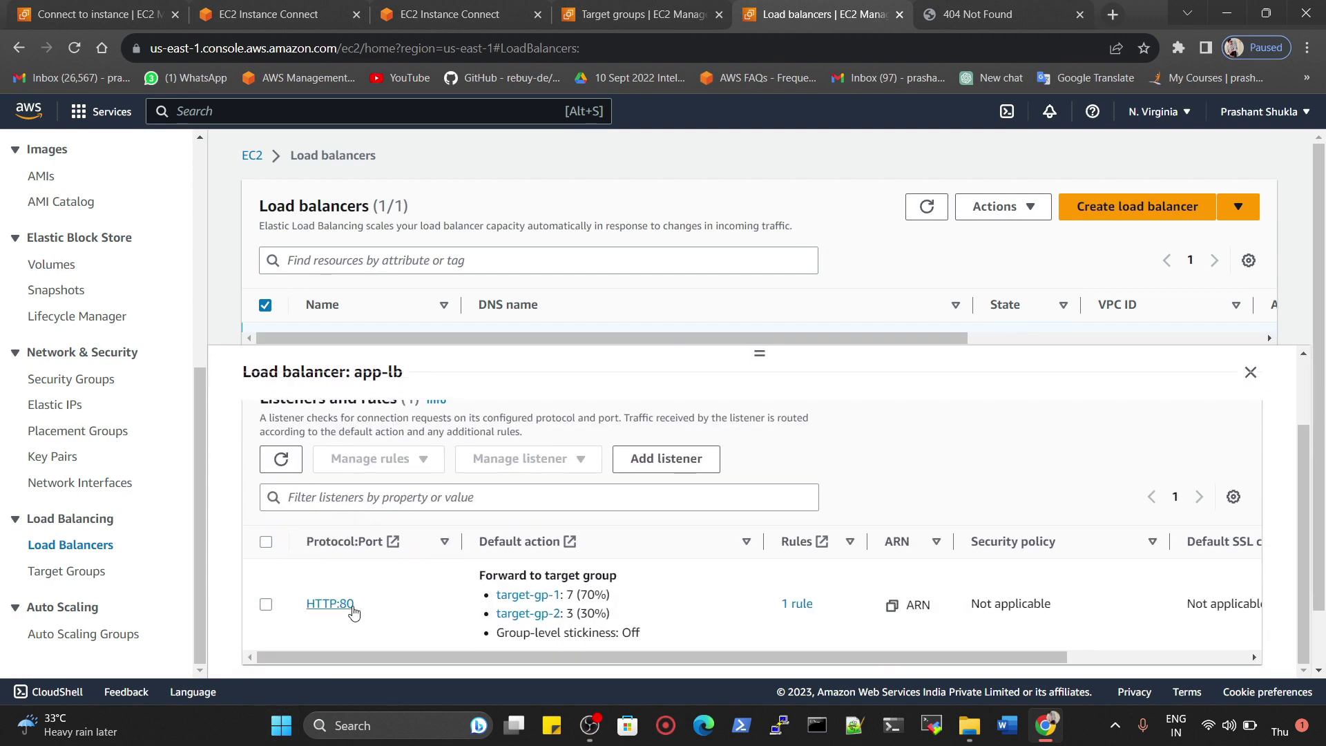
pyautogui.click(355, 604)
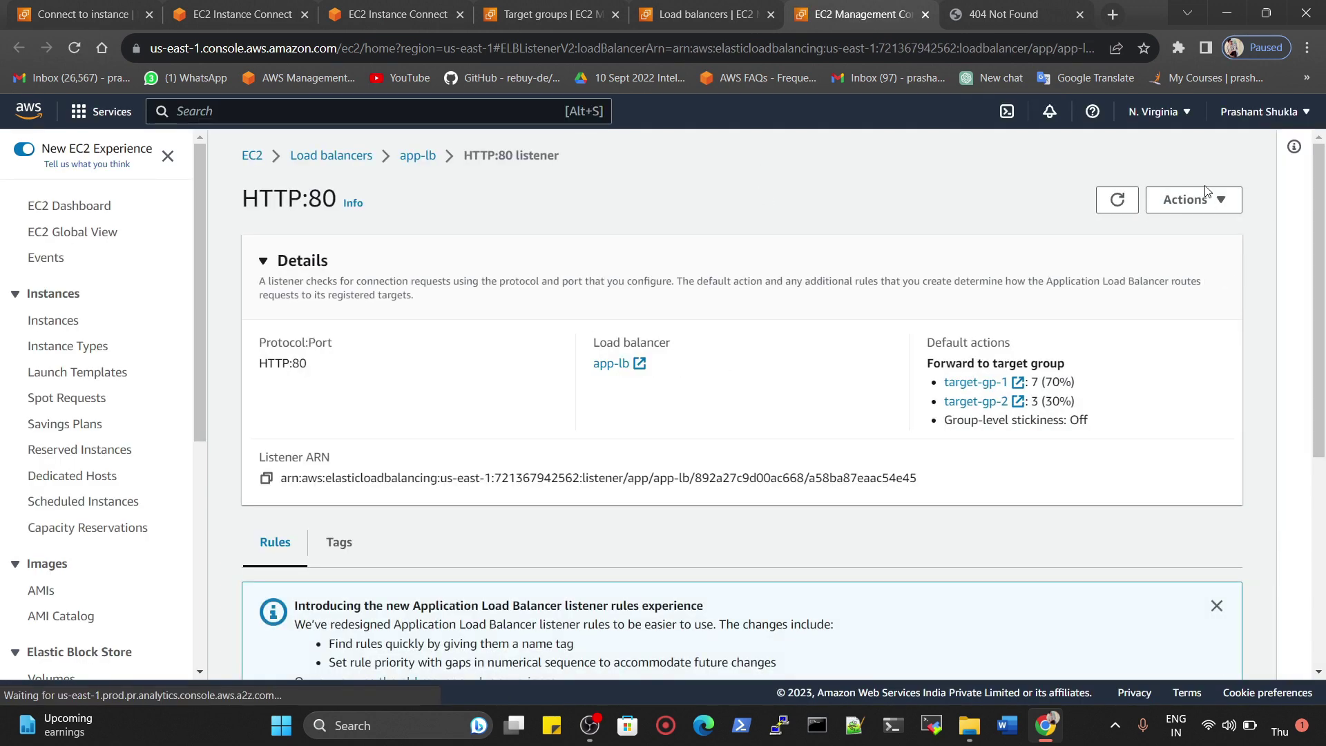
# Open the HTTP:80 listener for editing and examine its protocol, default action, target group and stickiness settings.
pyautogui.click(1202, 215)
pyautogui.click(1175, 223)
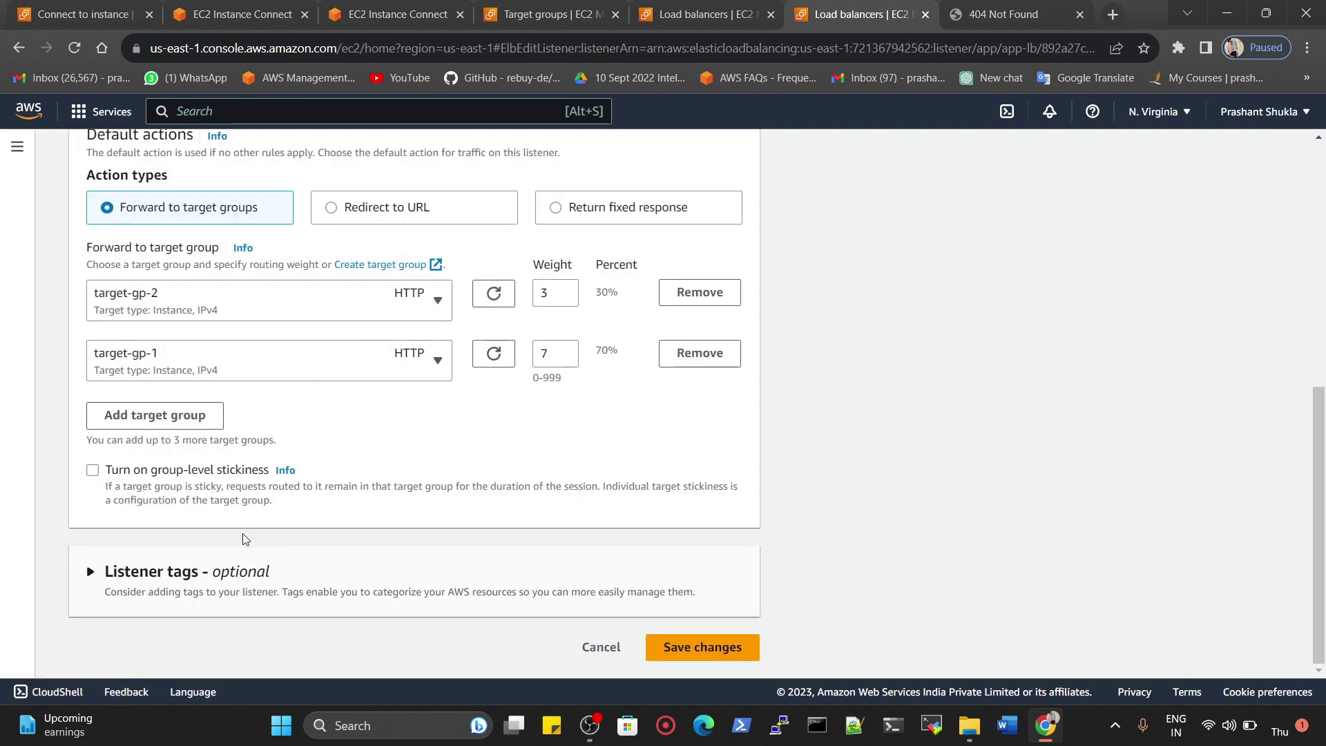
pyautogui.scroll(7, 242, 510)
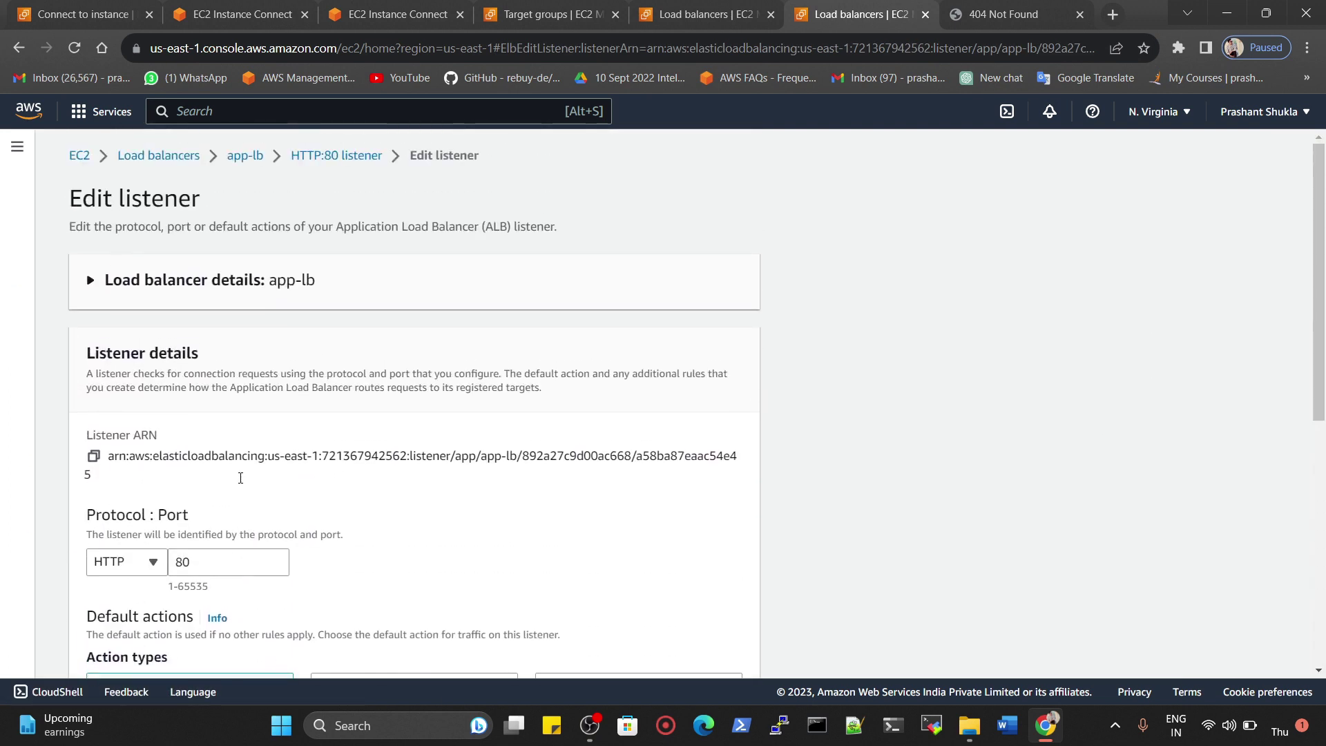
pyautogui.scroll(-7, 308, 421)
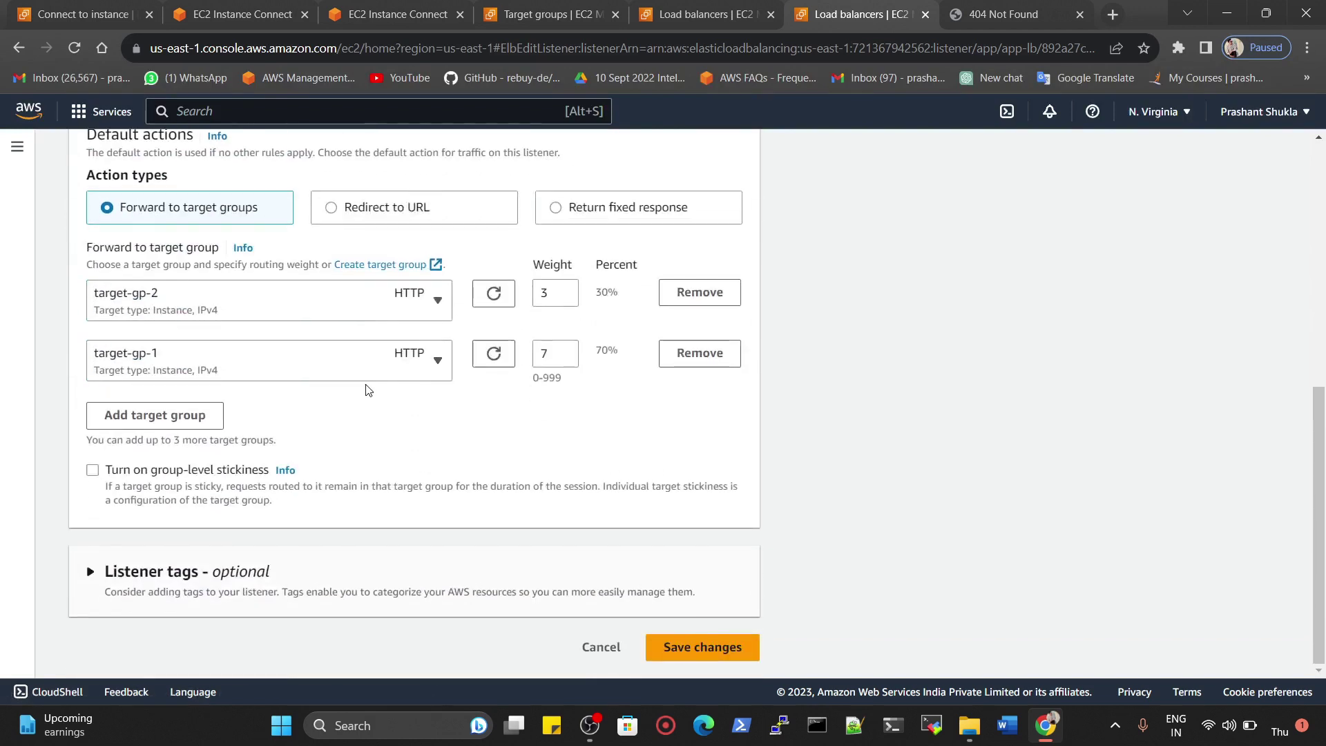
pyautogui.scroll(5, 242, 459)
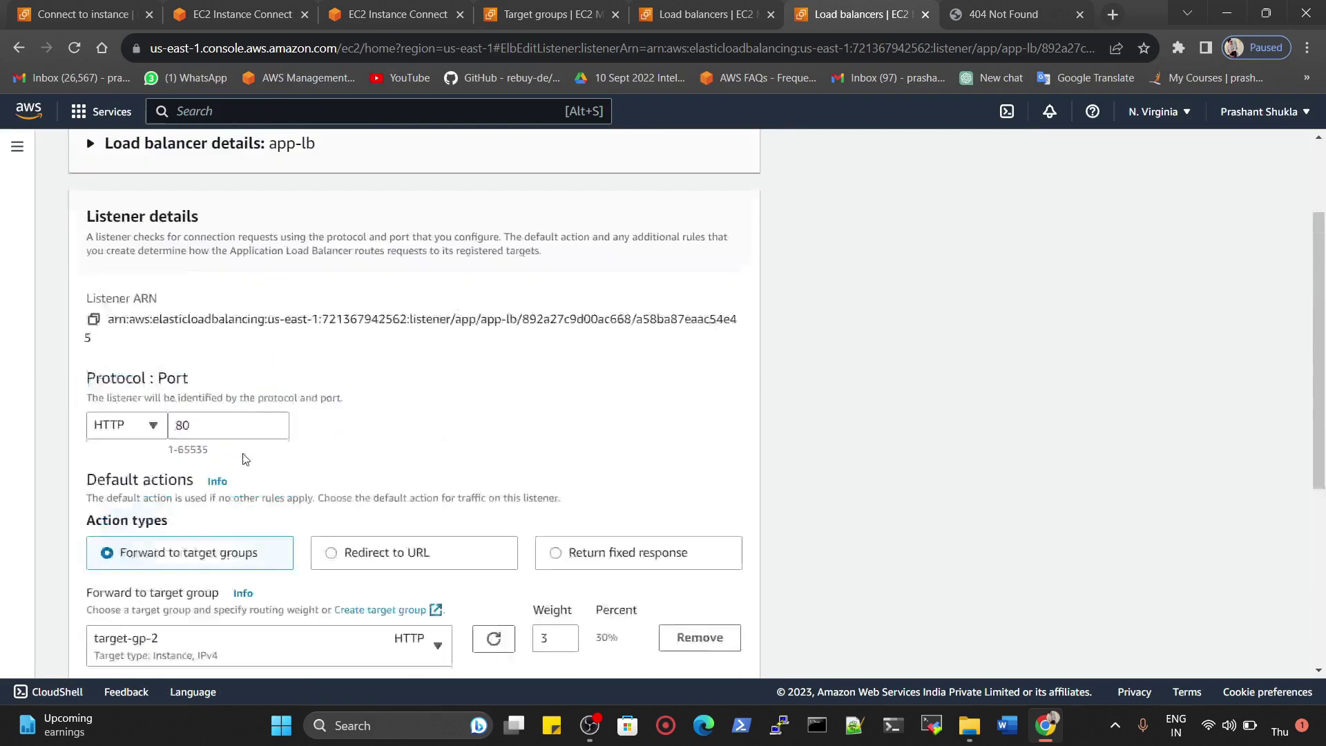
pyautogui.scroll(-5, 207, 511)
pyautogui.moveTo(211, 475); pyautogui.dragTo(276, 477)
pyautogui.scroll(4, 345, 484)
pyautogui.scroll(3, 413, 485)
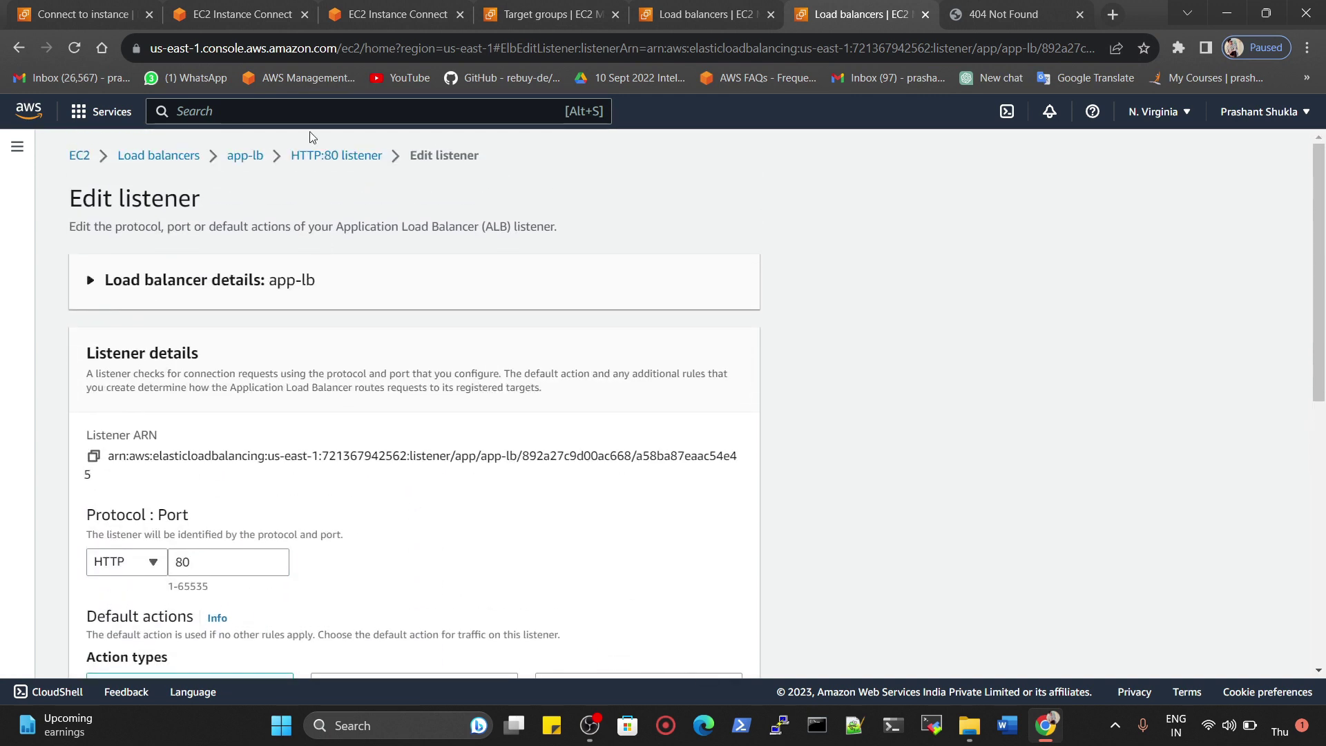
# Leave the listener editor, go back through app-lb to the load balancers list and select app-lb.
pyautogui.click(336, 157)
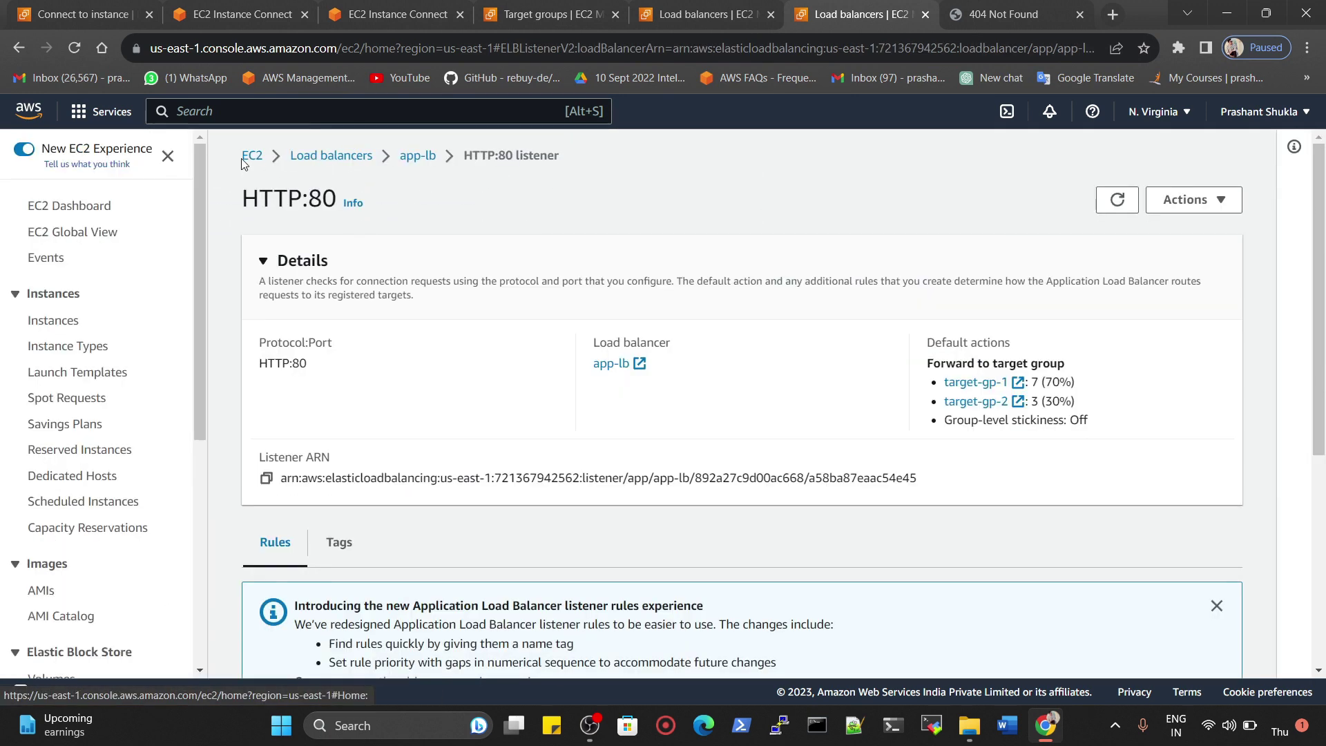
pyautogui.click(412, 158)
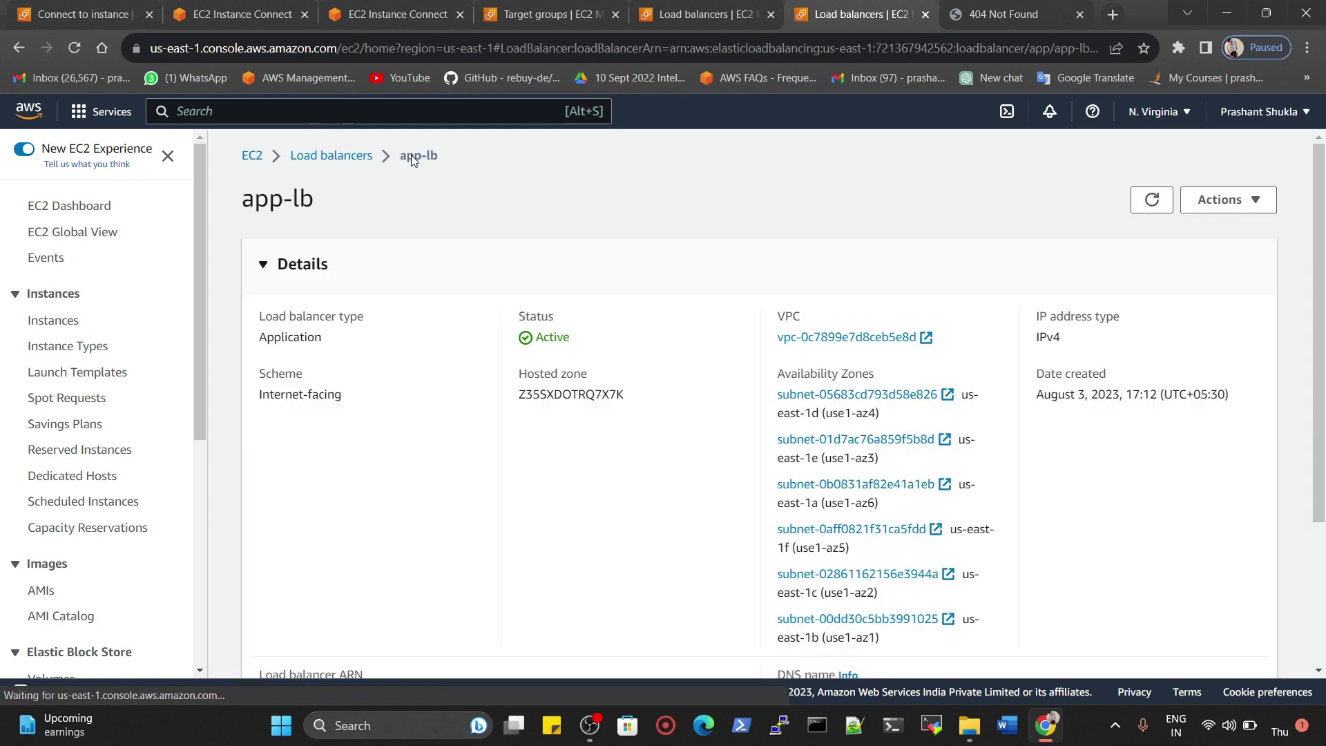
pyautogui.click(330, 157)
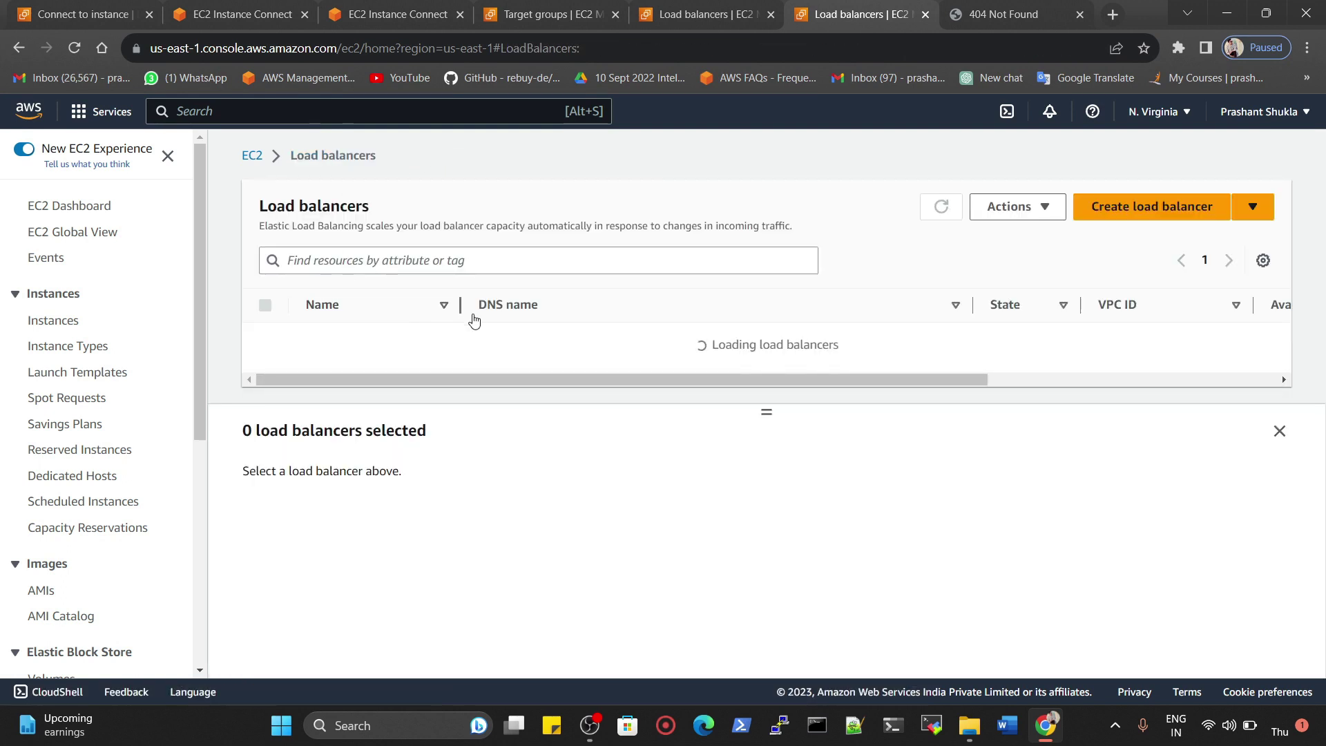
pyautogui.click(376, 353)
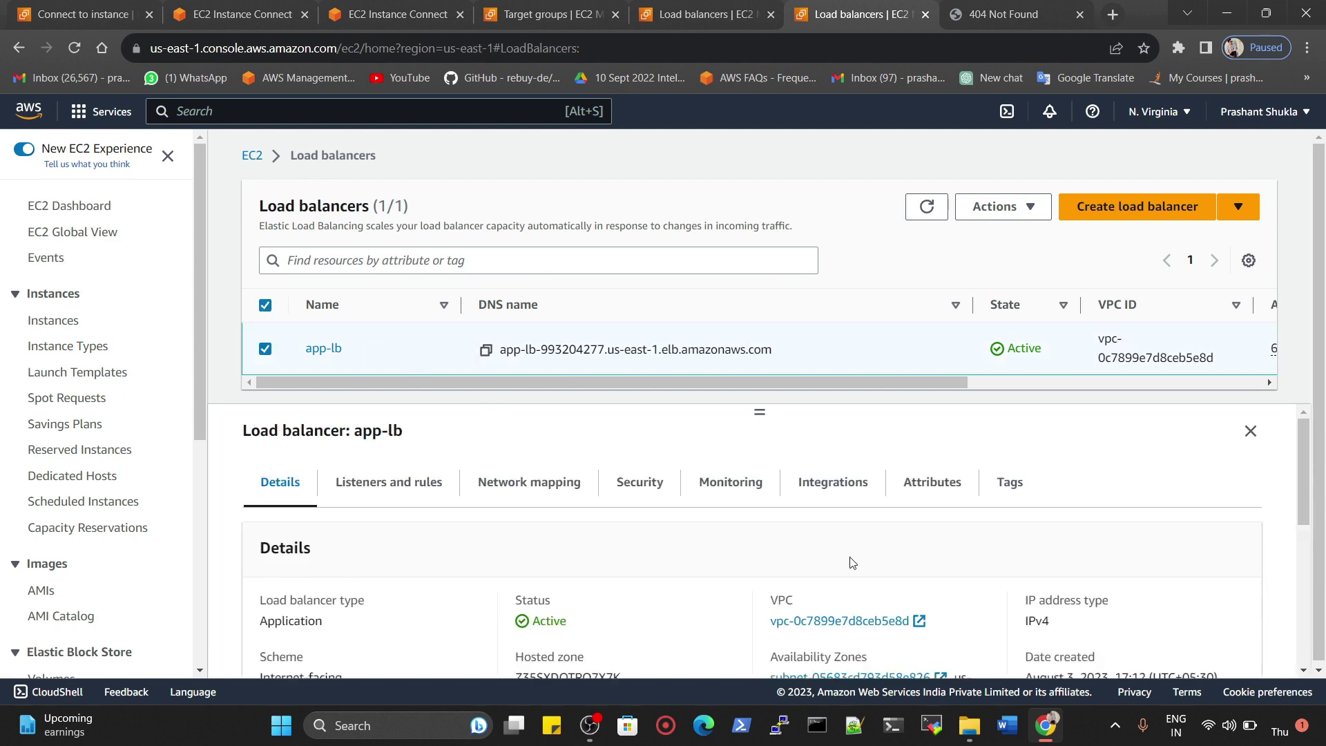
# Open the rules of app-lb's HTTP:80 listener and look through the Edit listener form down to the listener tags.
pyautogui.click(371, 495)
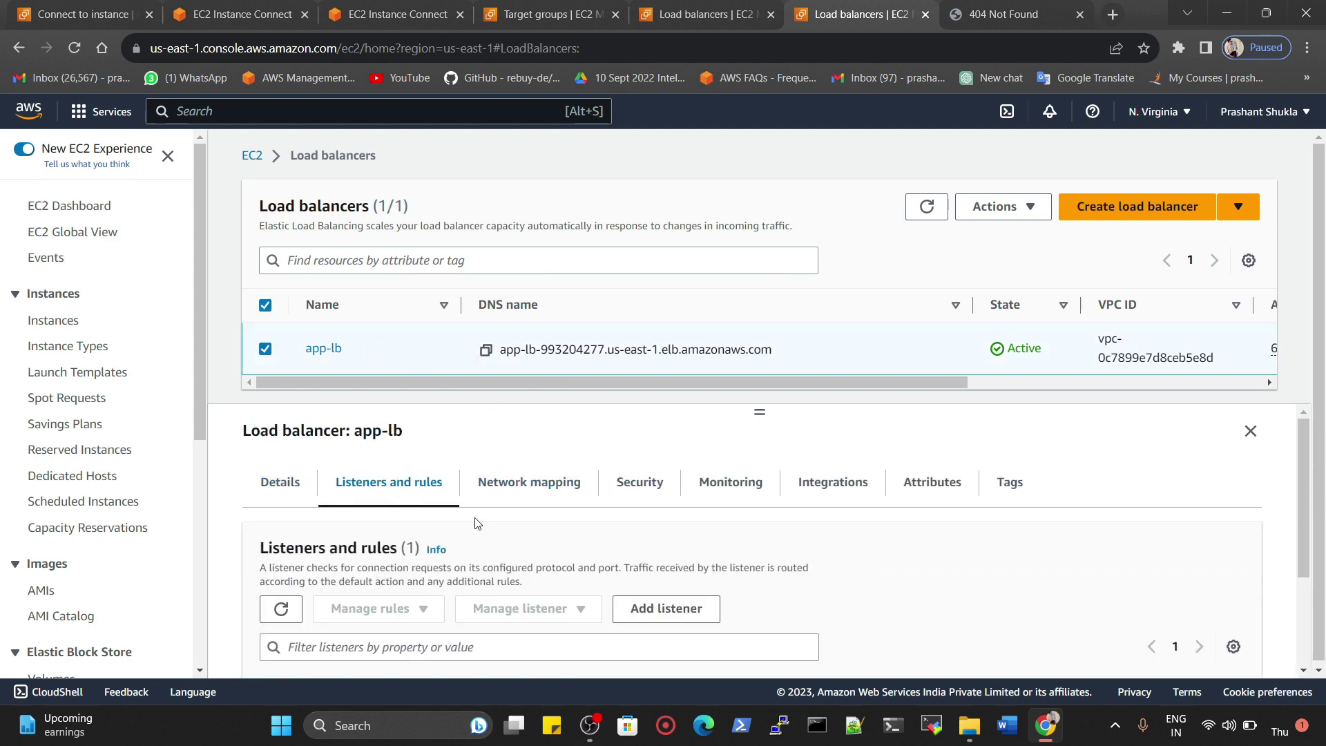
pyautogui.scroll(-2, 794, 553)
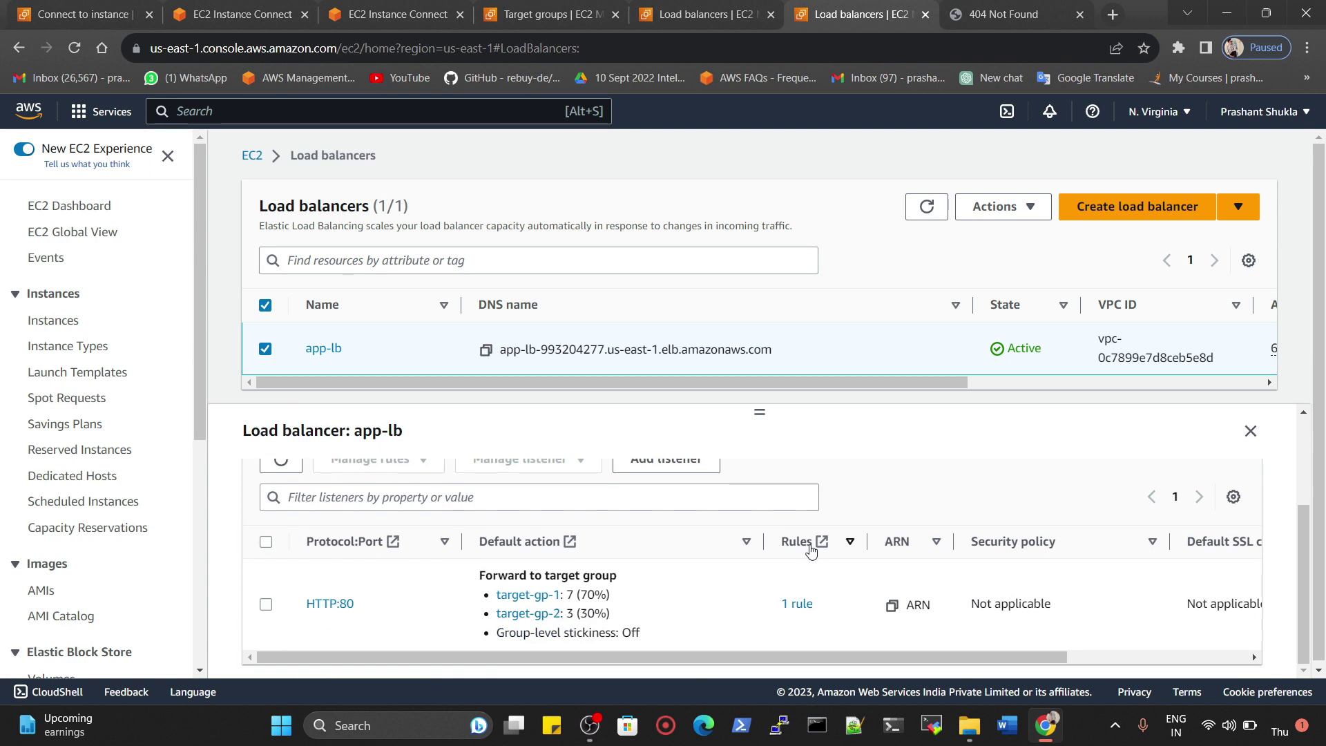
pyautogui.click(796, 604)
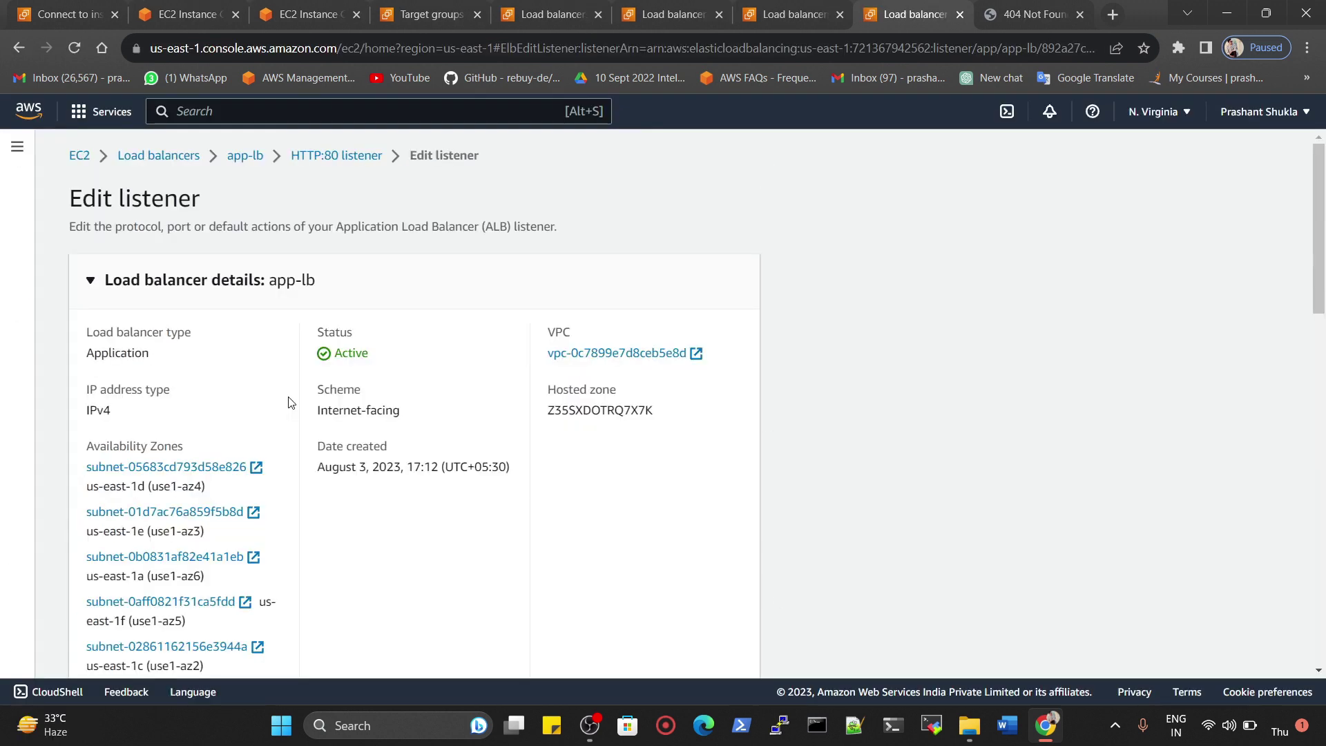
pyautogui.scroll(-15, 288, 402)
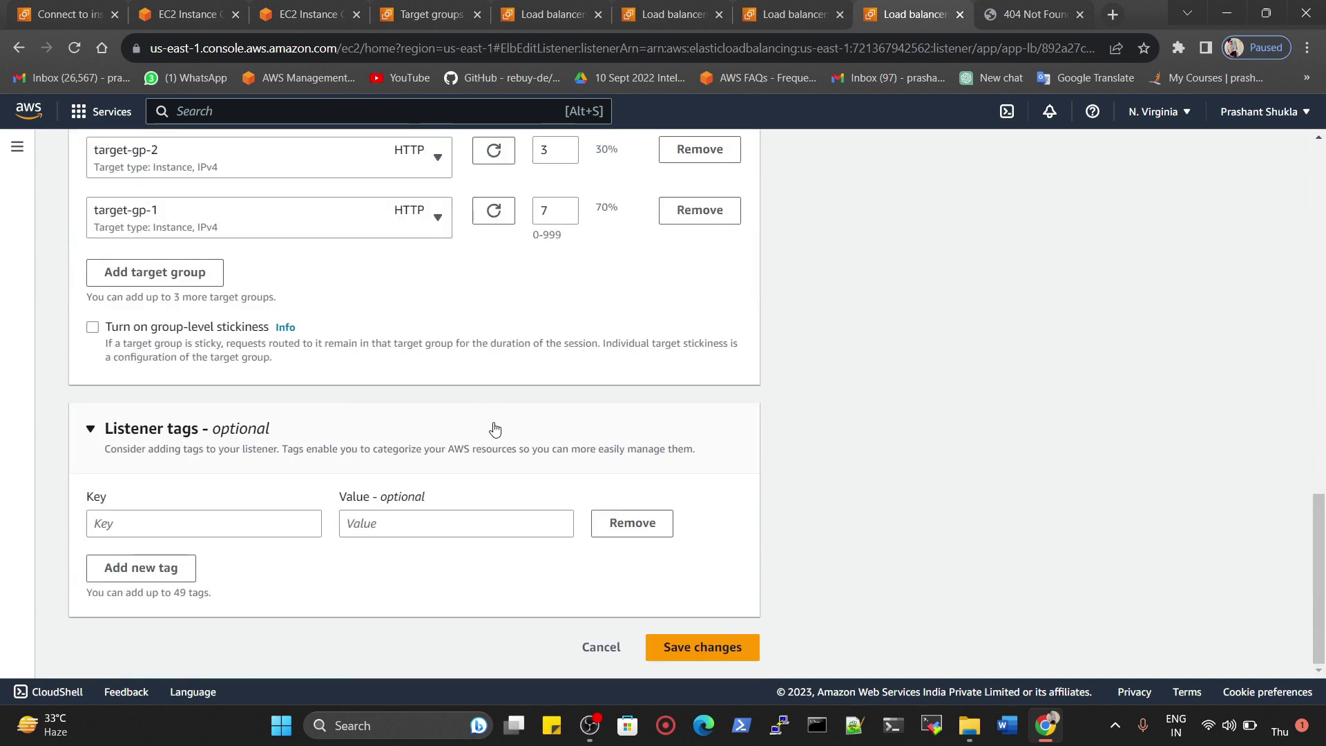
# Save the HTTP:80 listener changes and load the app-lb DNS address without the /server1/ path.
pyautogui.click(677, 647)
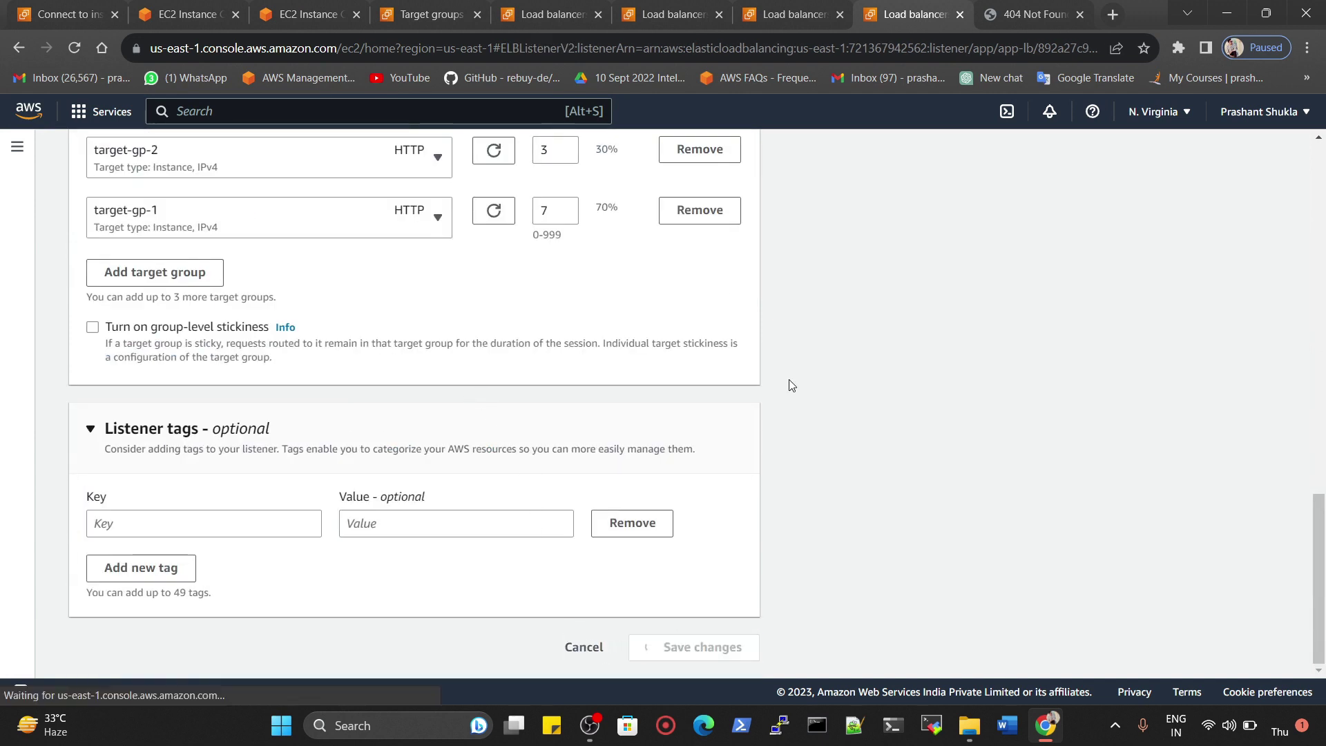
pyautogui.click(1087, 24)
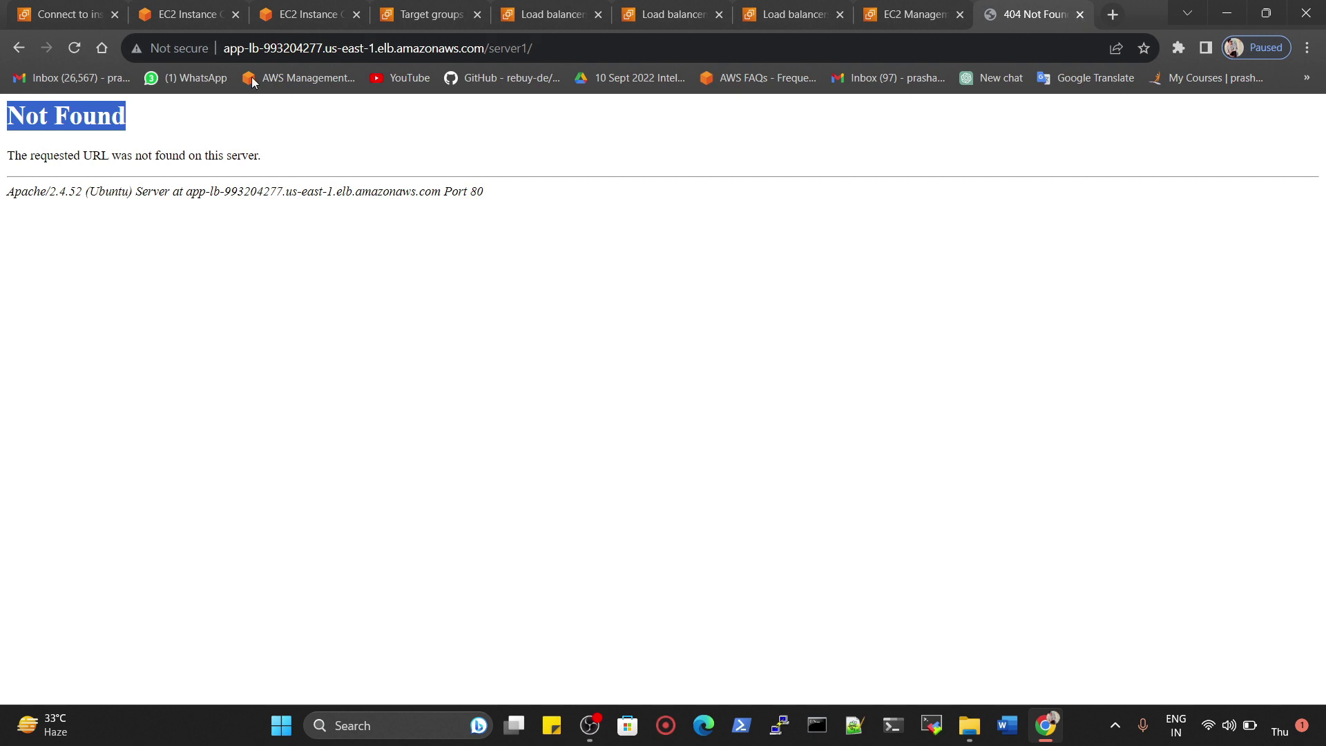
pyautogui.click(577, 52)
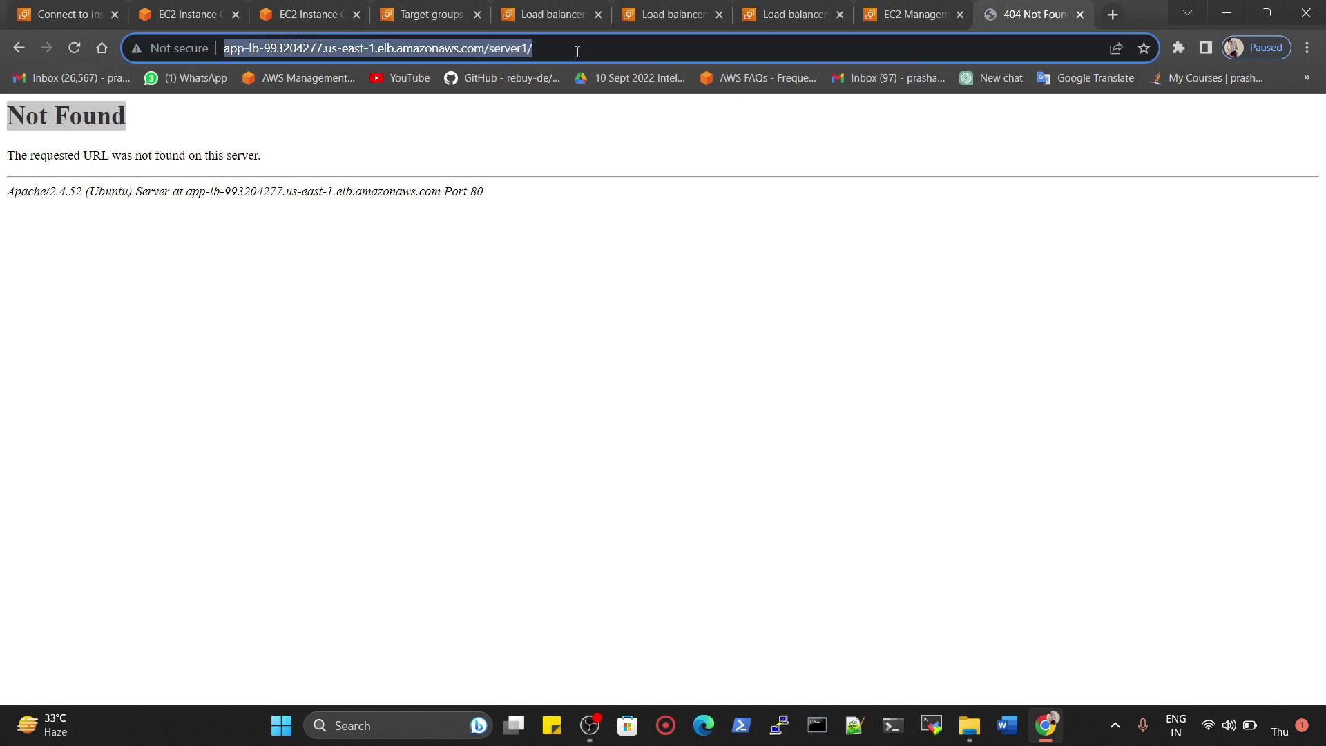
pyautogui.click(577, 51)
pyautogui.press('BackSpace')
pyautogui.press('BackSpace')
pyautogui.press('BackSpace')
pyautogui.press('BackSpace')
pyautogui.press('BackSpace')
pyautogui.press('BackSpace')
pyautogui.press('BackSpace')
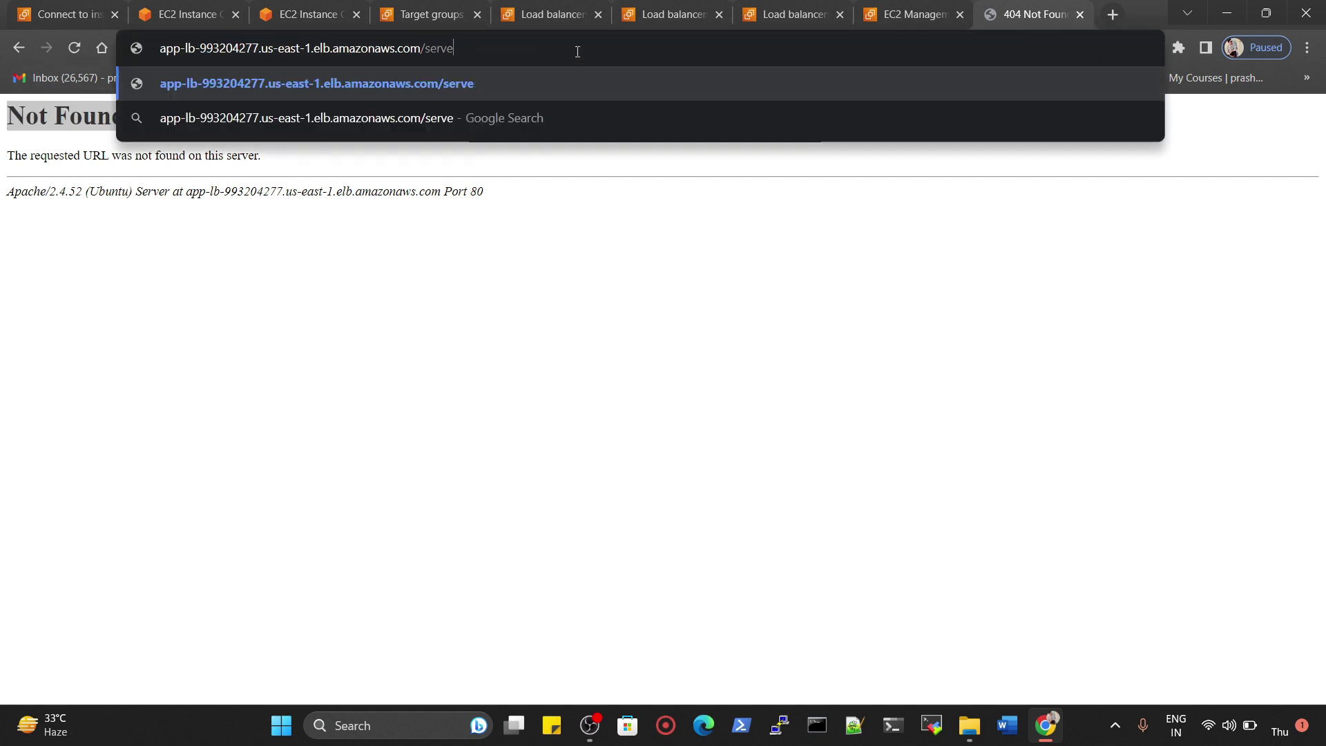
pyautogui.press('BackSpace')
pyautogui.press('Return')
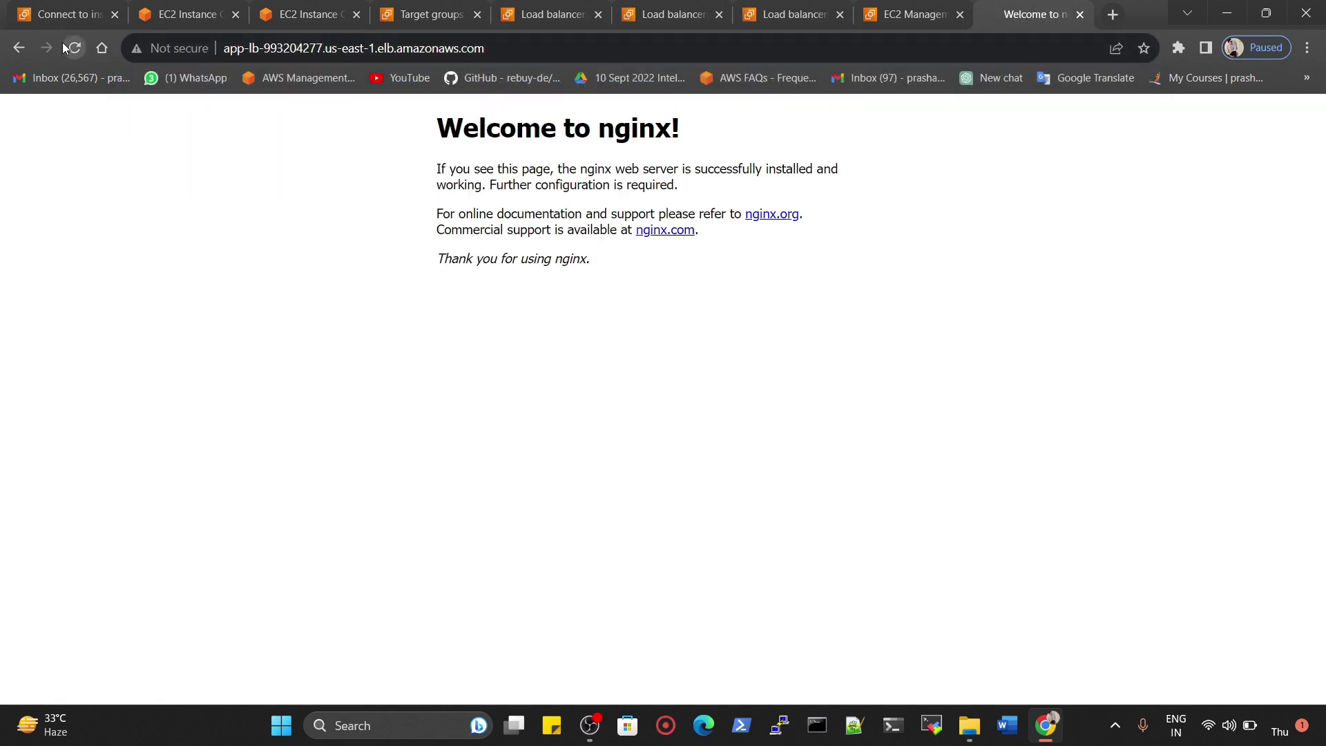
# Reload the app-lb address several times to check how requests are distributed between the nginx and Apache2 servers.
pyautogui.click(63, 48)
pyautogui.click(73, 48)
pyautogui.click(74, 48)
pyautogui.click(73, 47)
pyautogui.click(75, 48)
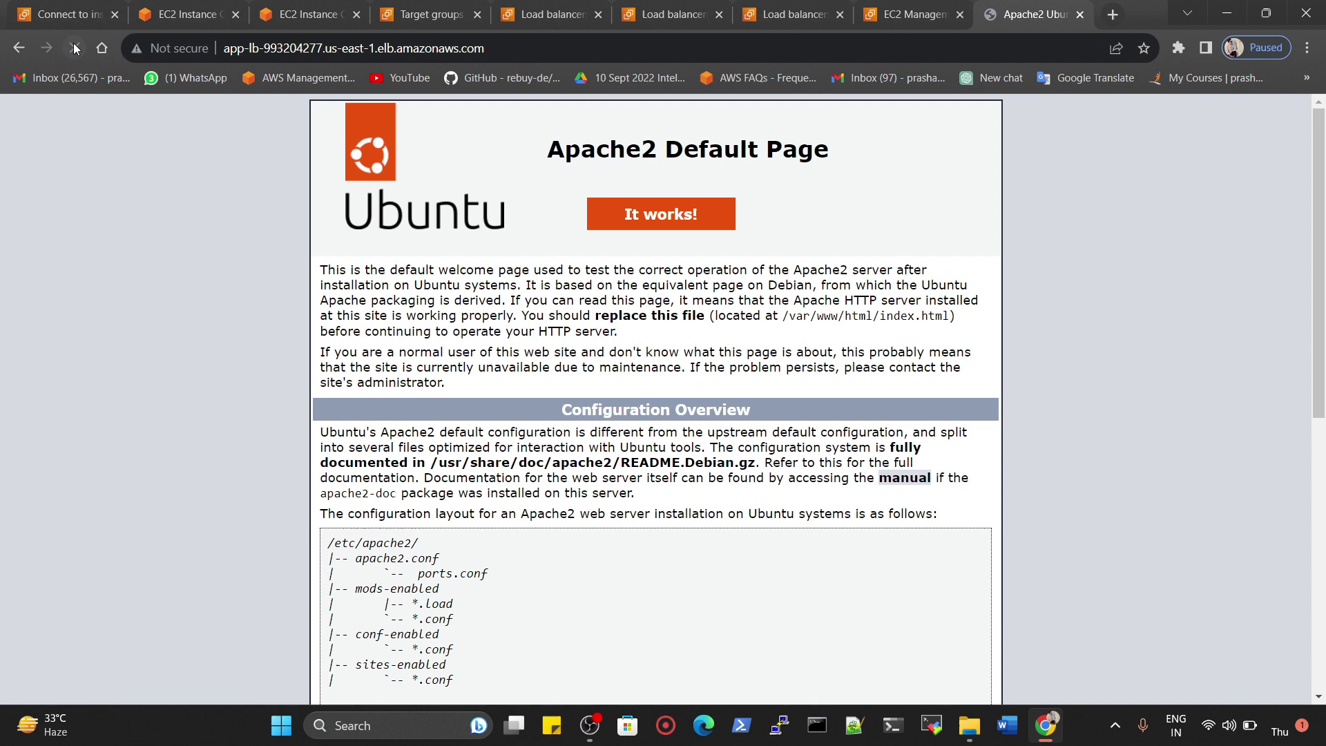
# Return to the target groups list, select target-gp-1 and target-gp-2, and request their deletion.
pyautogui.click(908, 14)
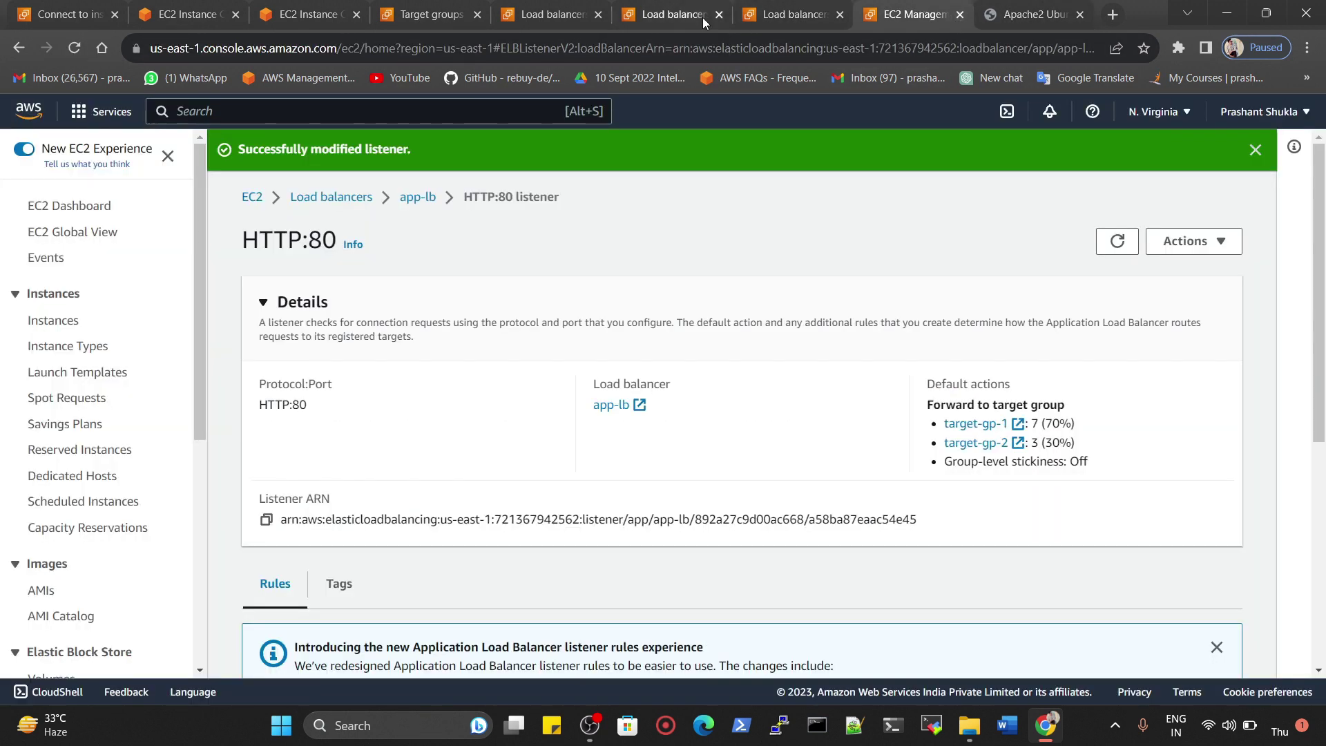
pyautogui.click(785, 8)
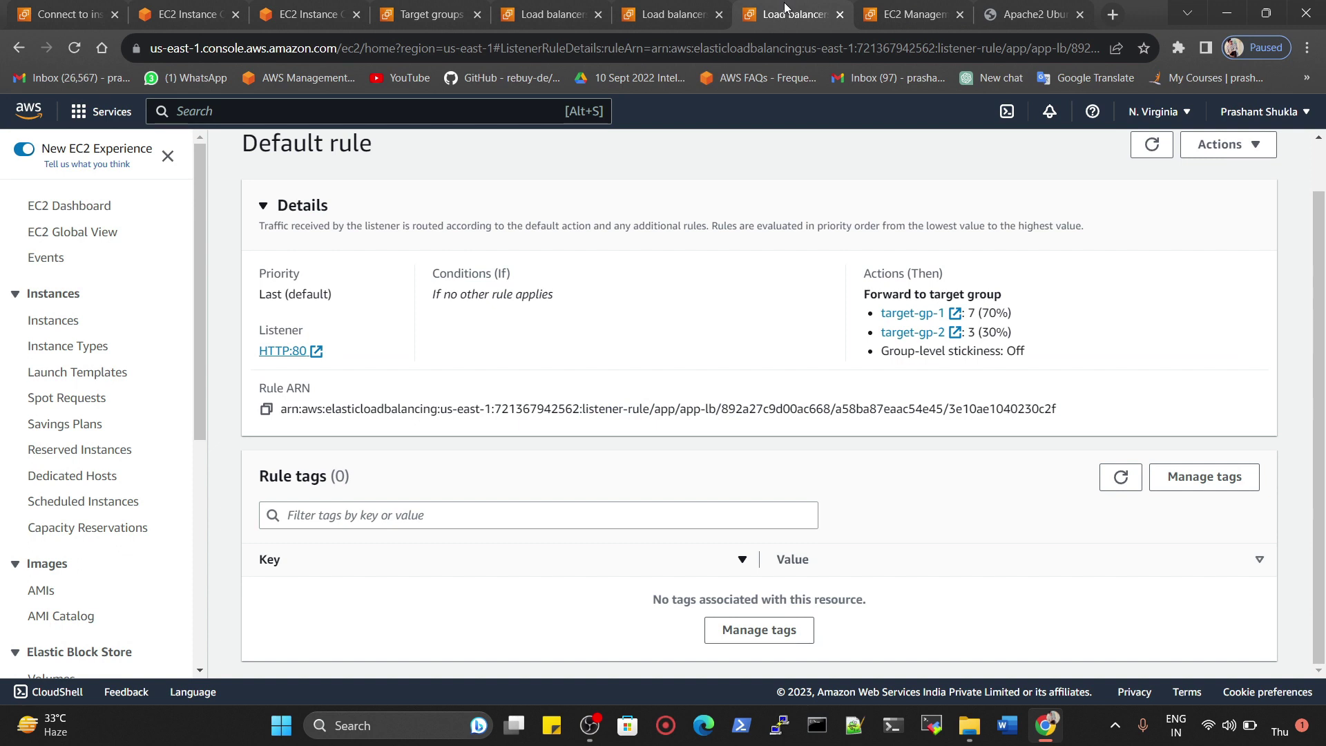
pyautogui.click(666, 14)
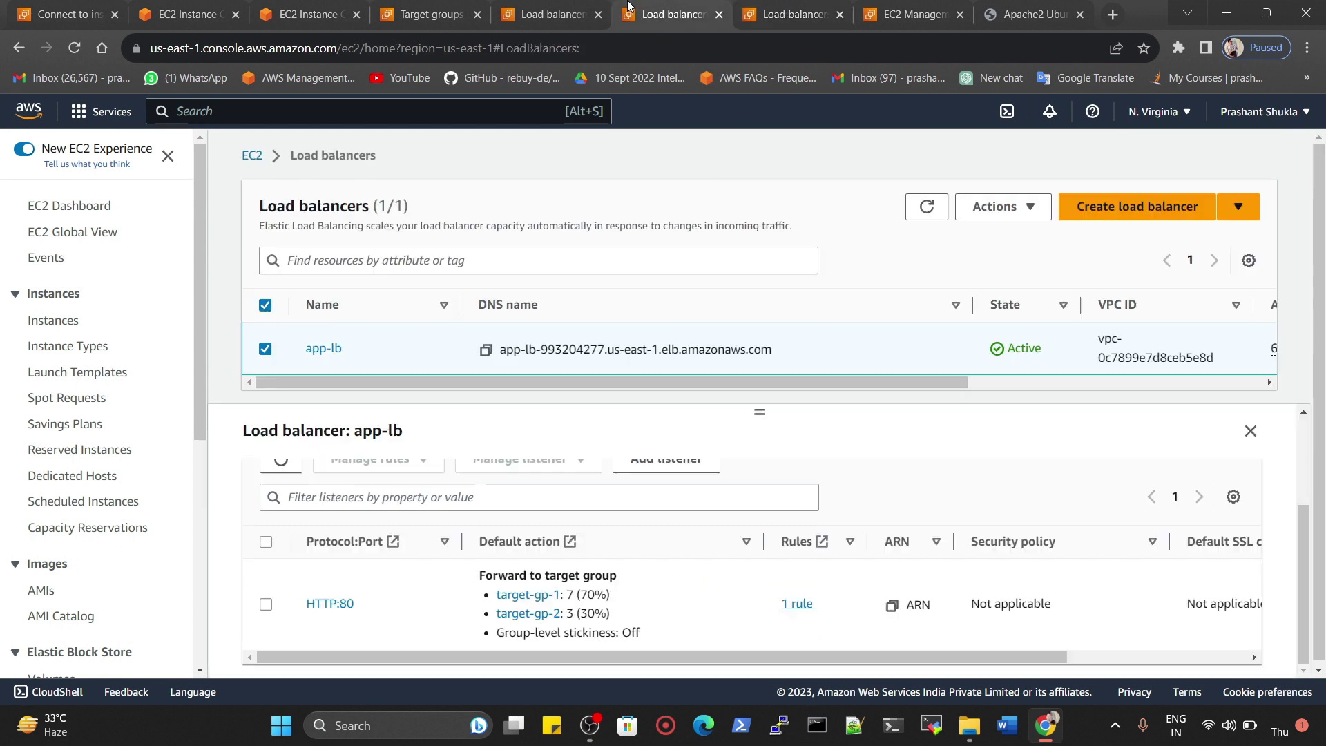
pyautogui.click(538, 8)
pyautogui.click(434, 15)
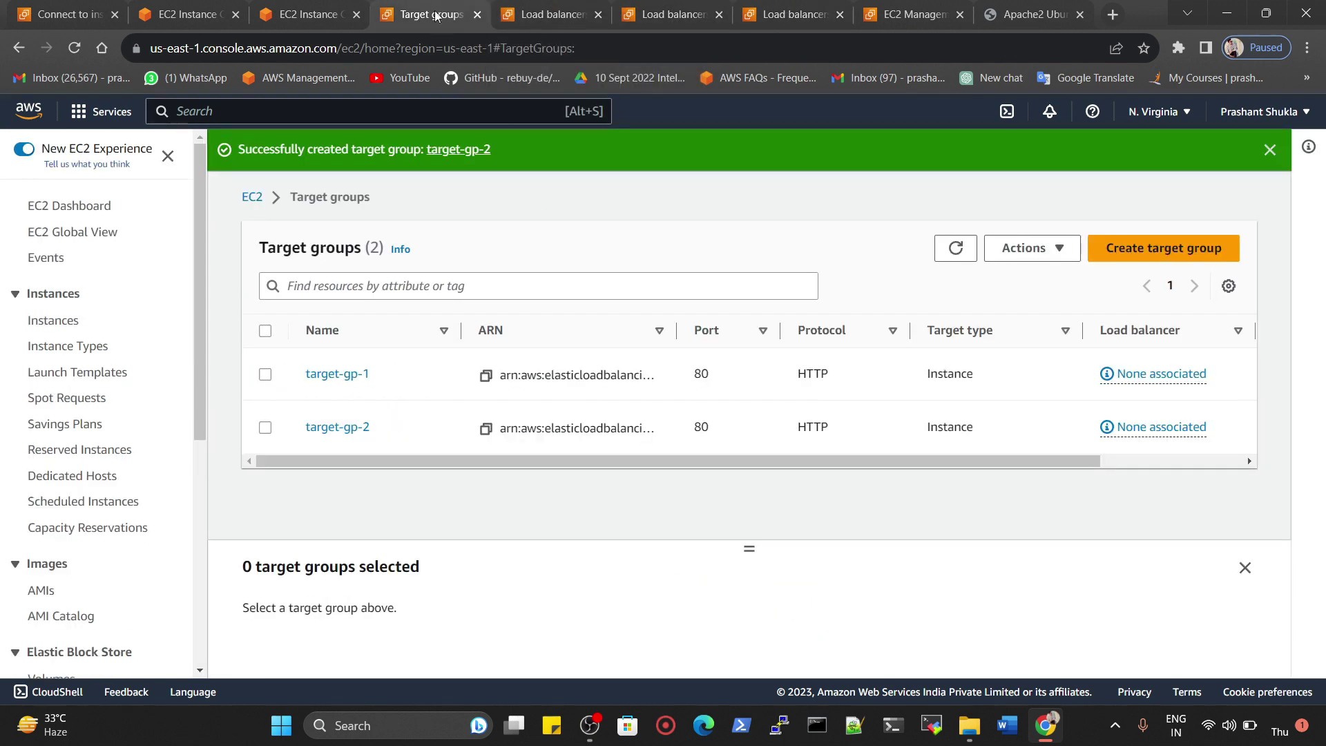
pyautogui.click(265, 330)
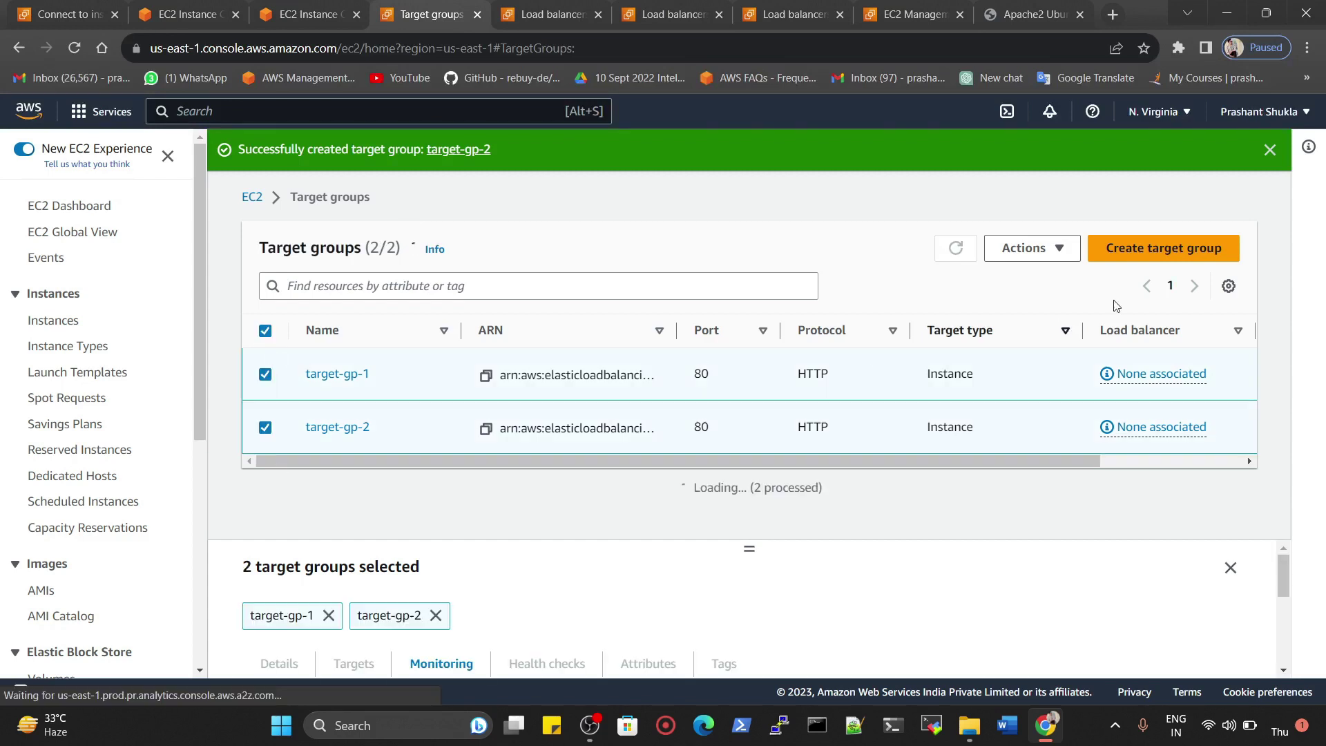
pyautogui.click(1032, 248)
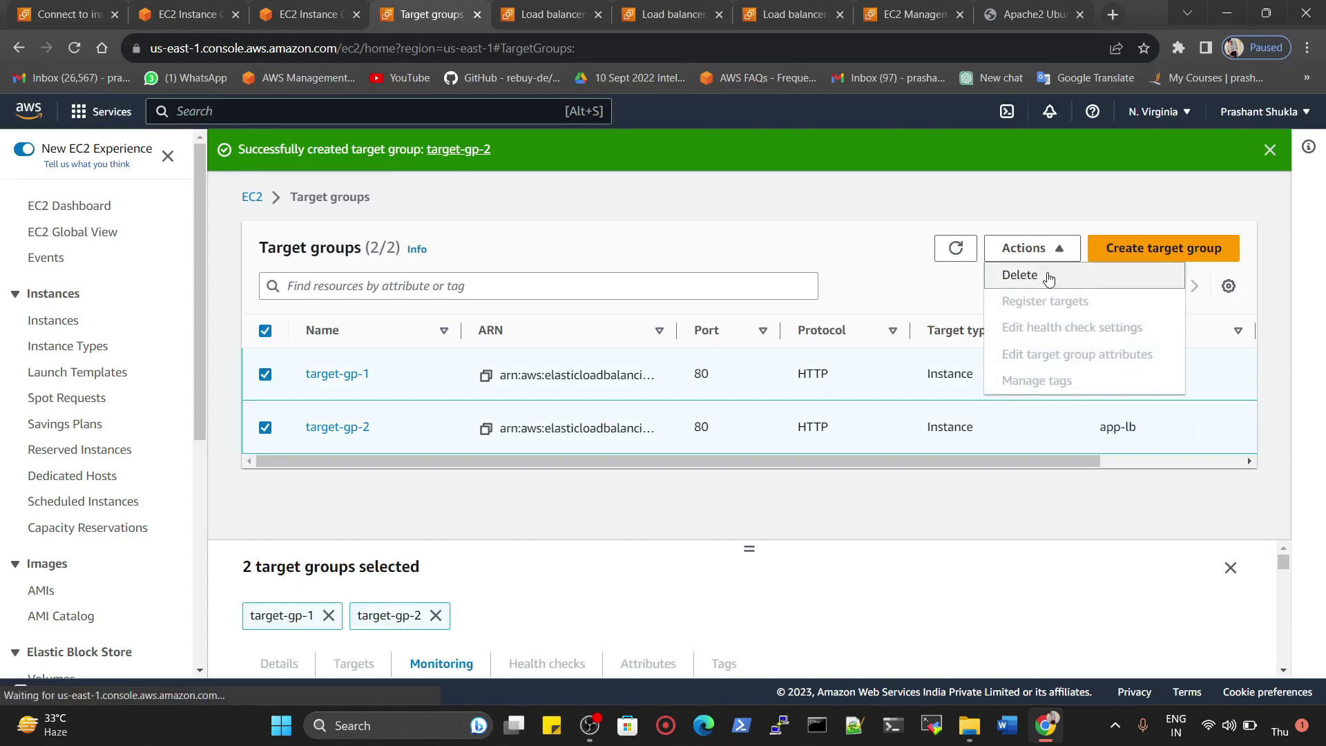
pyautogui.click(1046, 277)
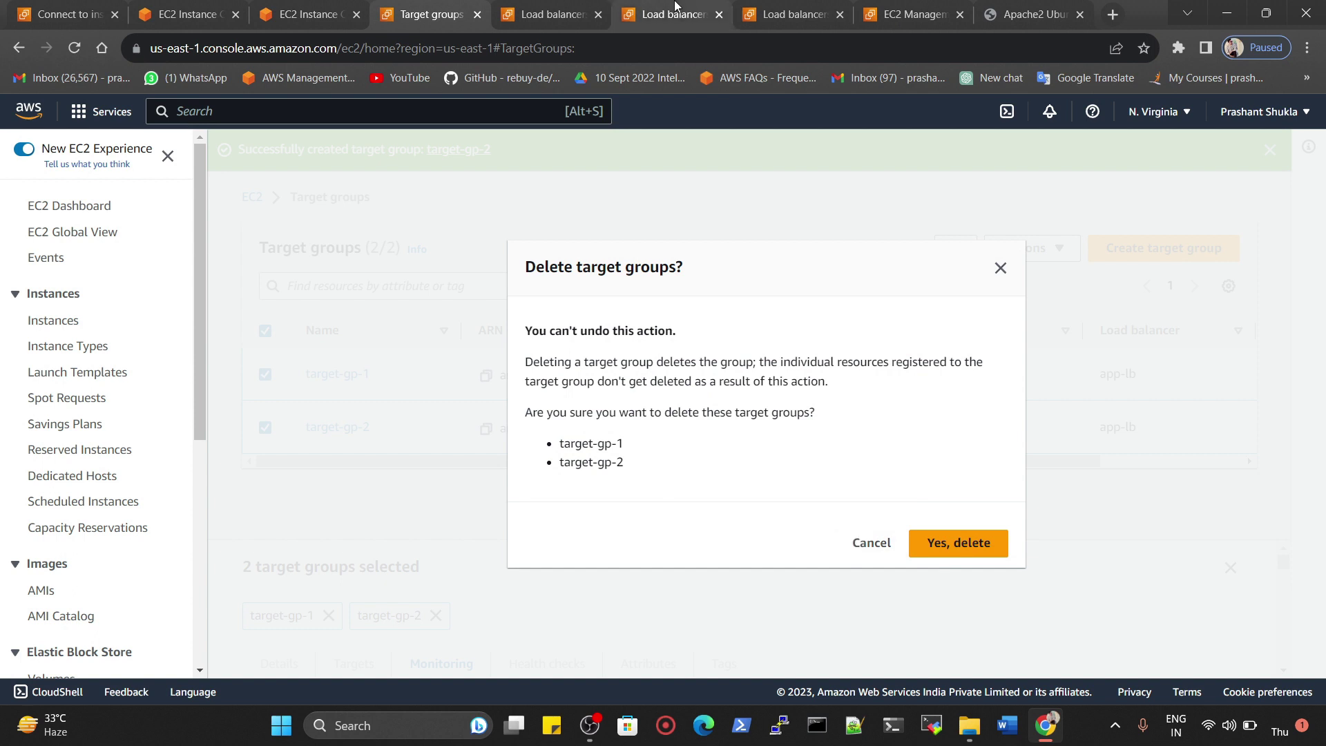
# Delete the app-lb load balancer, entering "confirm" as the written consent.
pyautogui.click(675, 13)
pyautogui.click(998, 214)
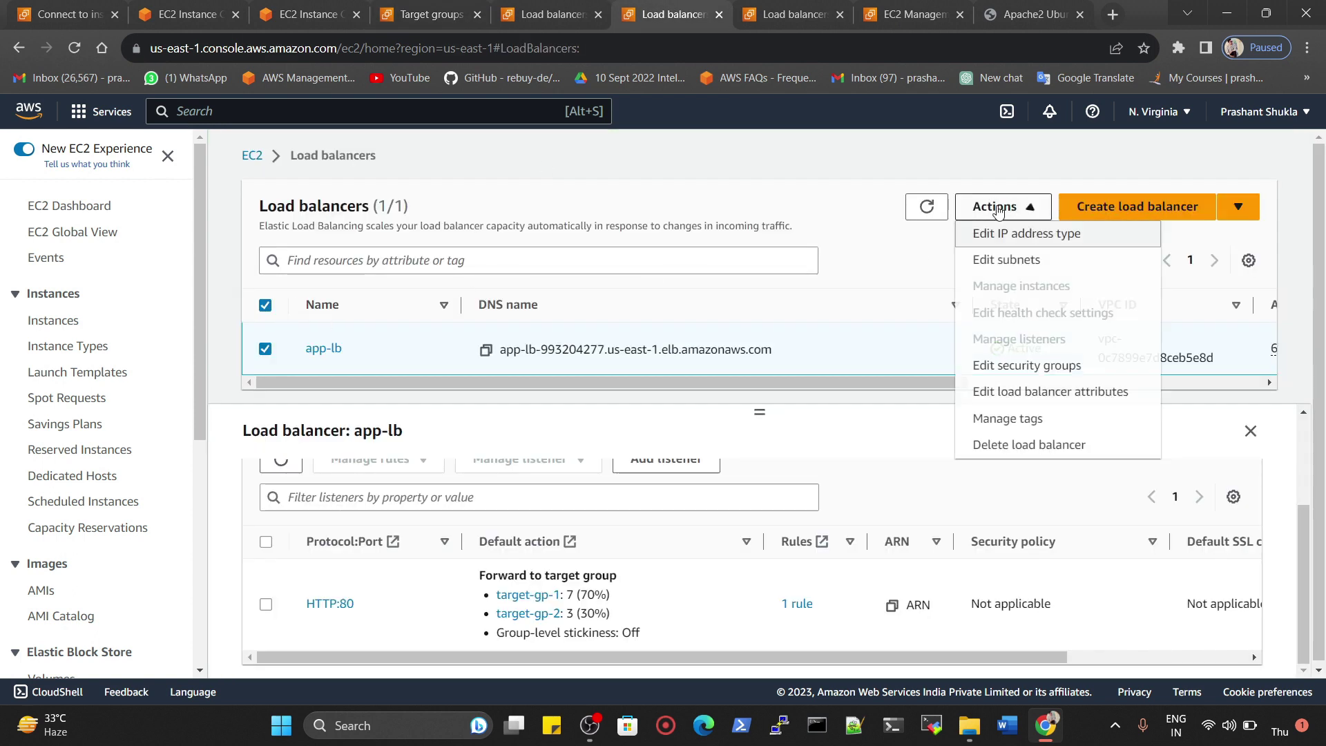
pyautogui.click(1013, 448)
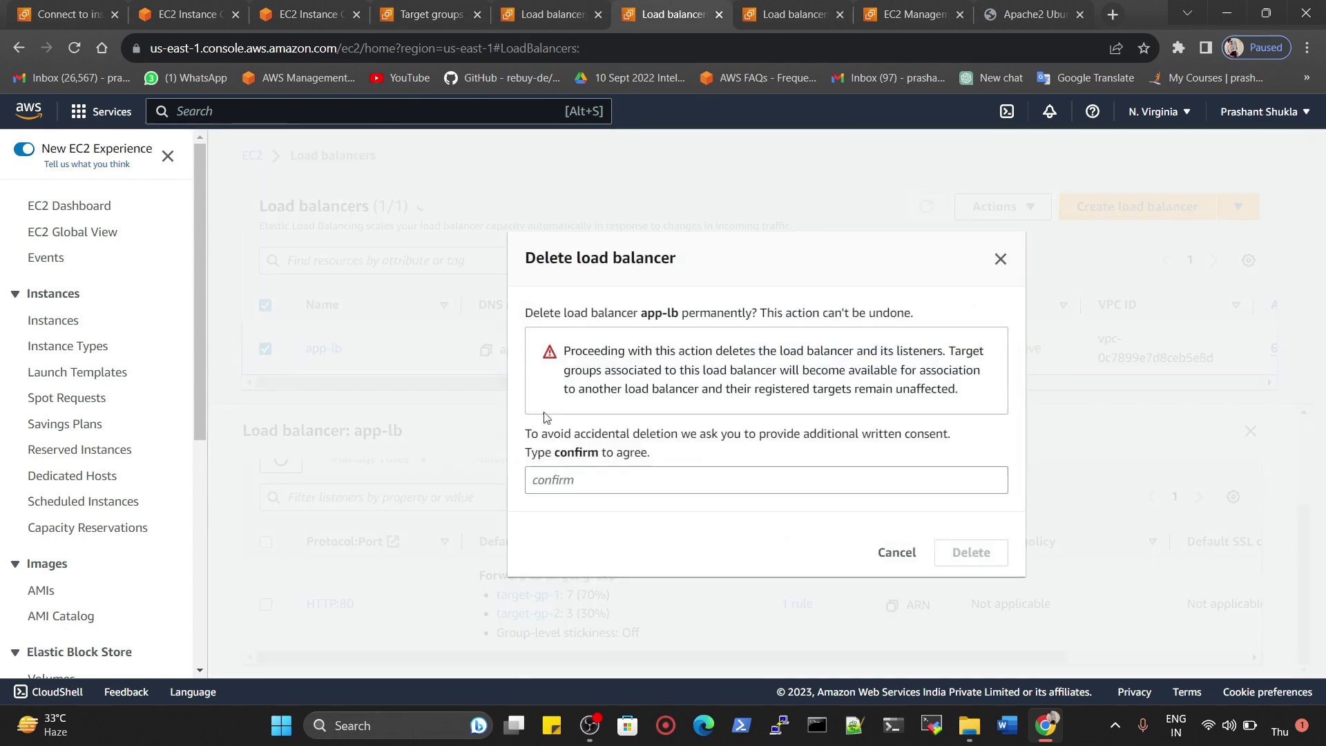
pyautogui.click(605, 474)
pyautogui.write('confirm')
pyautogui.click(963, 552)
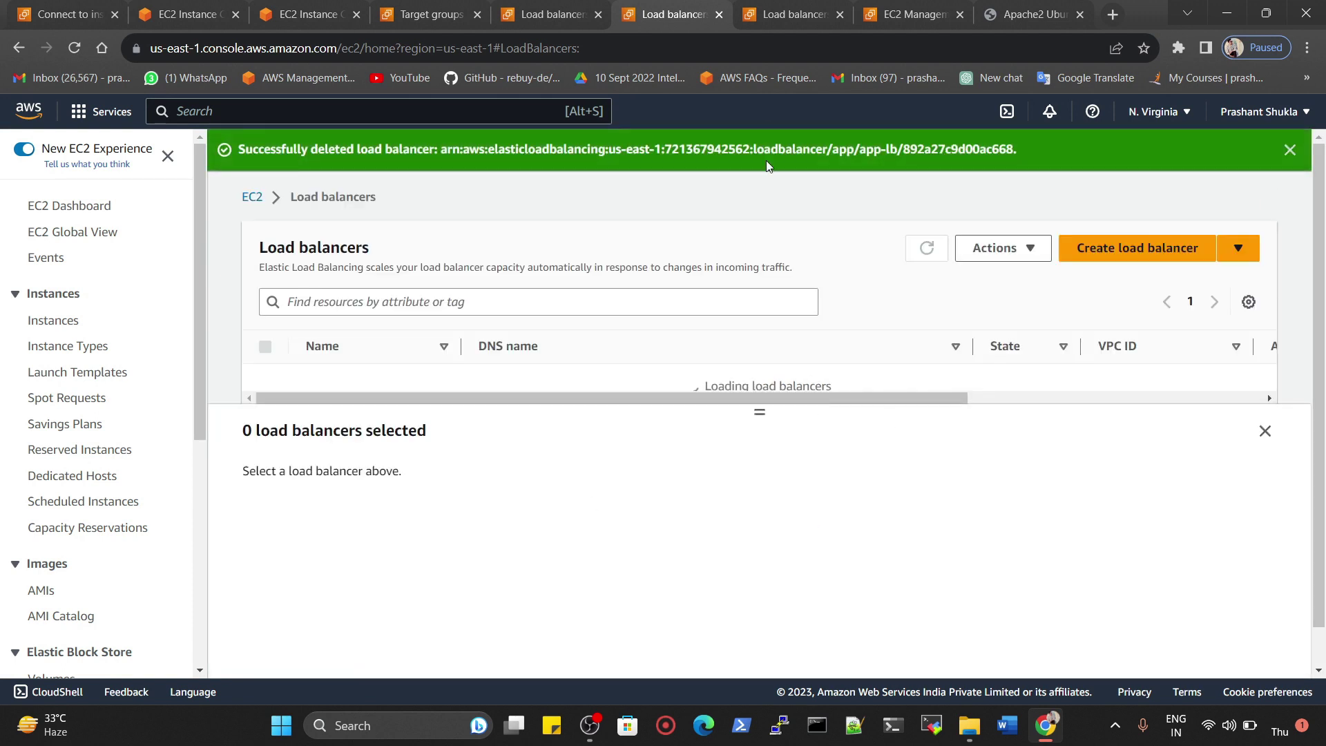
# Close the outdated load balancers page and confirm the deletion of target-gp-1 and target-gp-2.
pyautogui.click(553, 14)
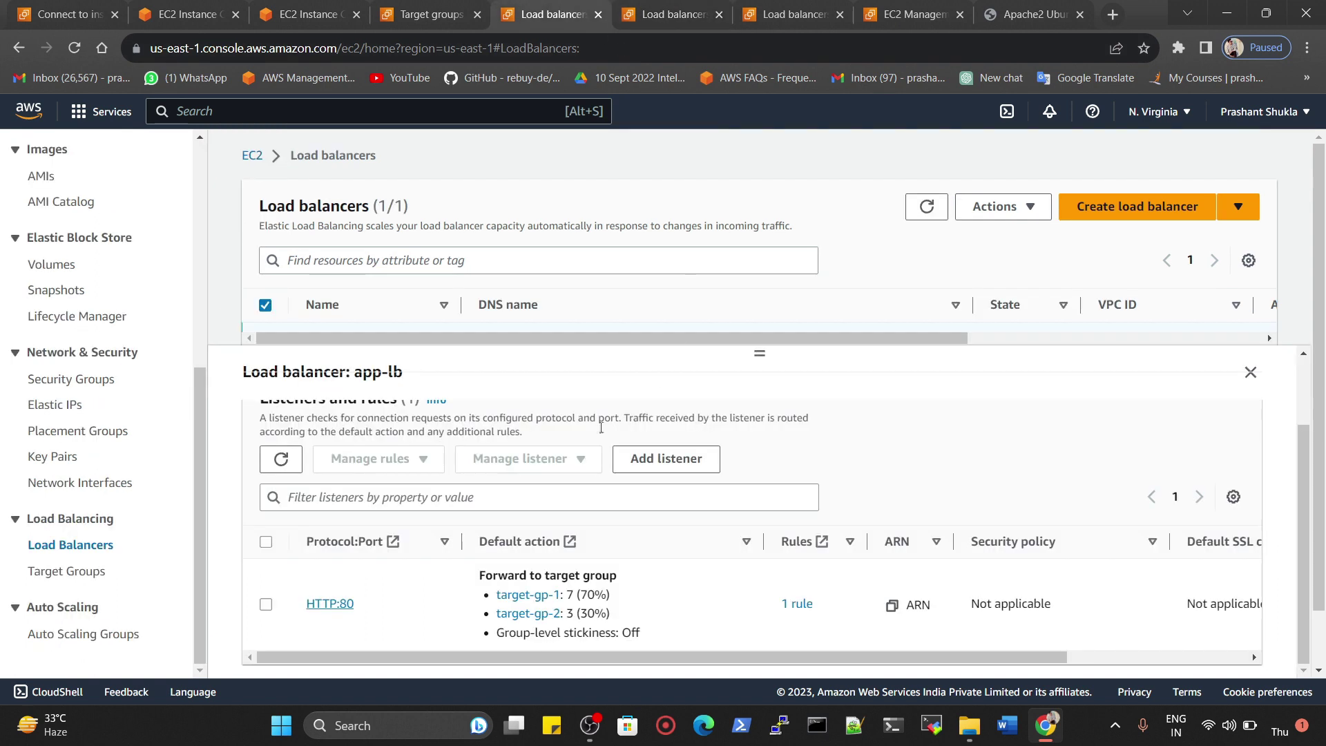
pyautogui.click(598, 14)
pyautogui.click(443, 14)
pyautogui.click(971, 531)
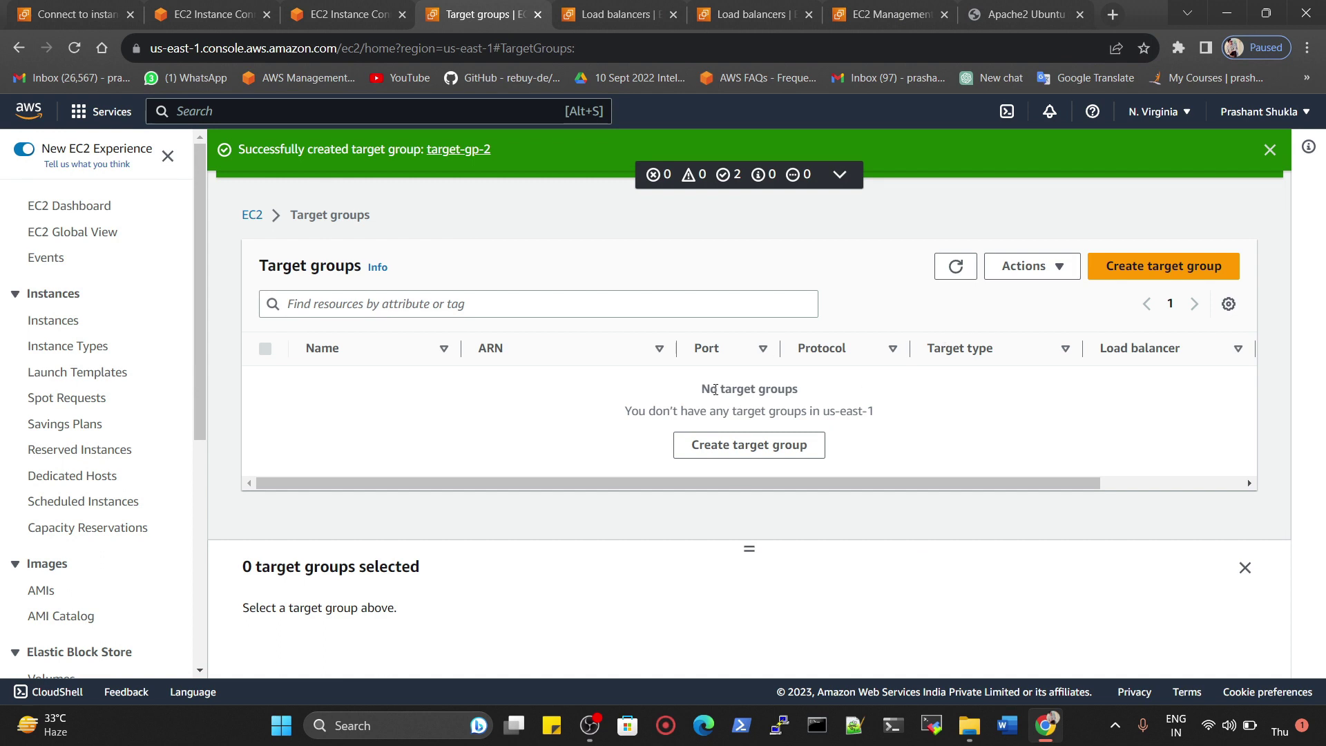
pyautogui.moveTo(716, 389); pyautogui.dragTo(801, 392)
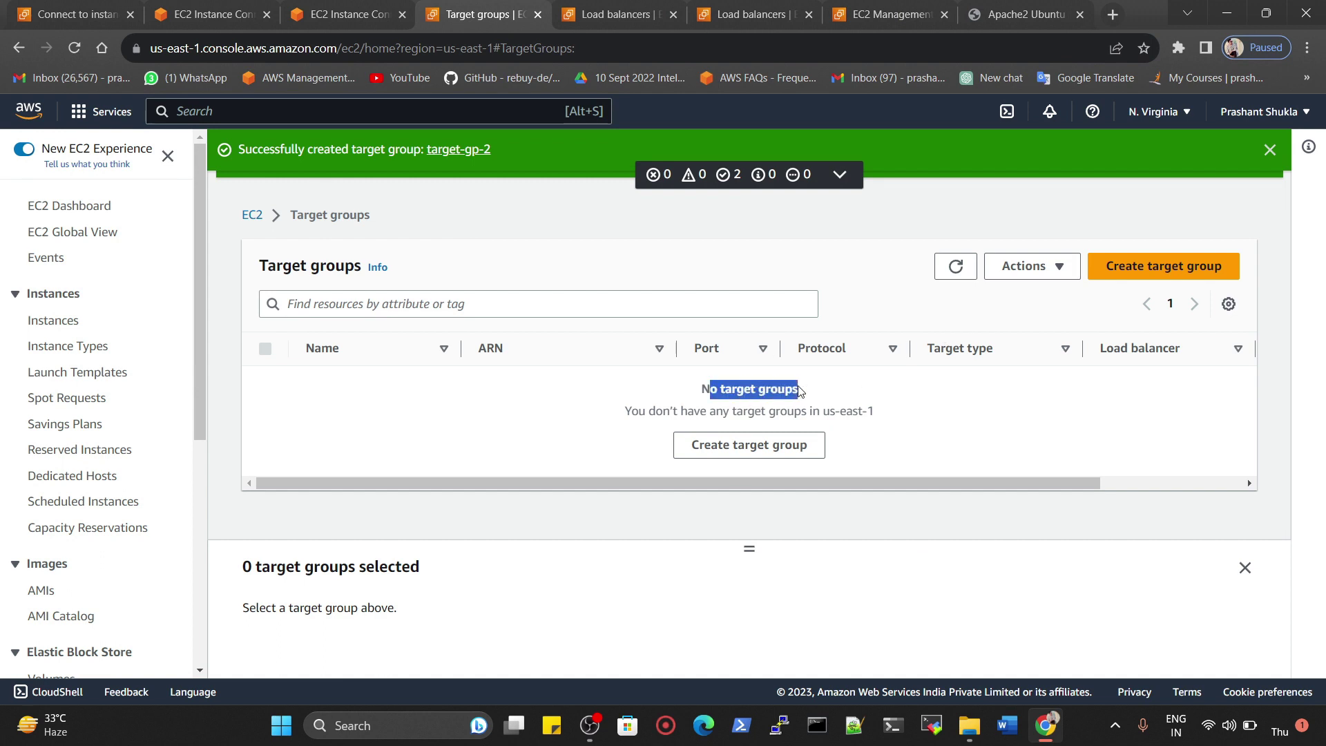
# Refresh the load balancers list and close the target group, load balancer, default rule and listener pages.
pyautogui.click(538, 14)
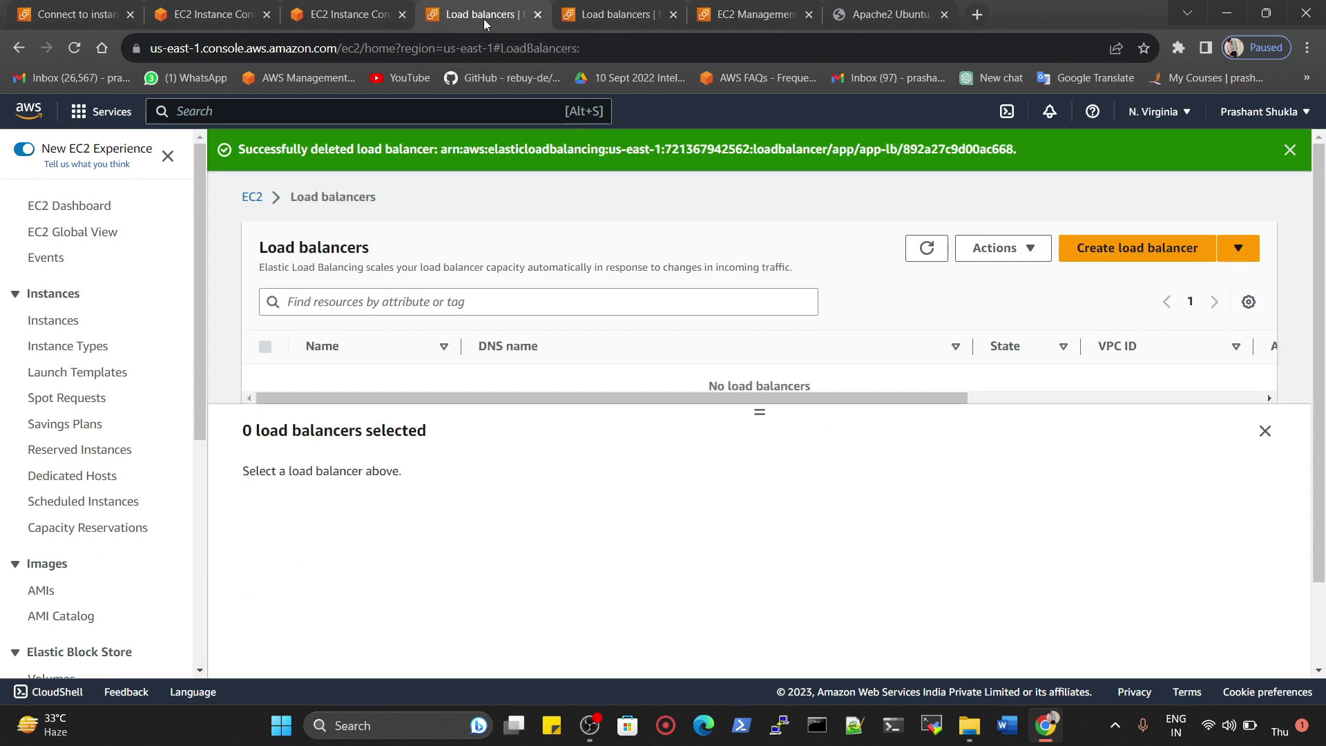
pyautogui.click(926, 250)
pyautogui.click(615, 15)
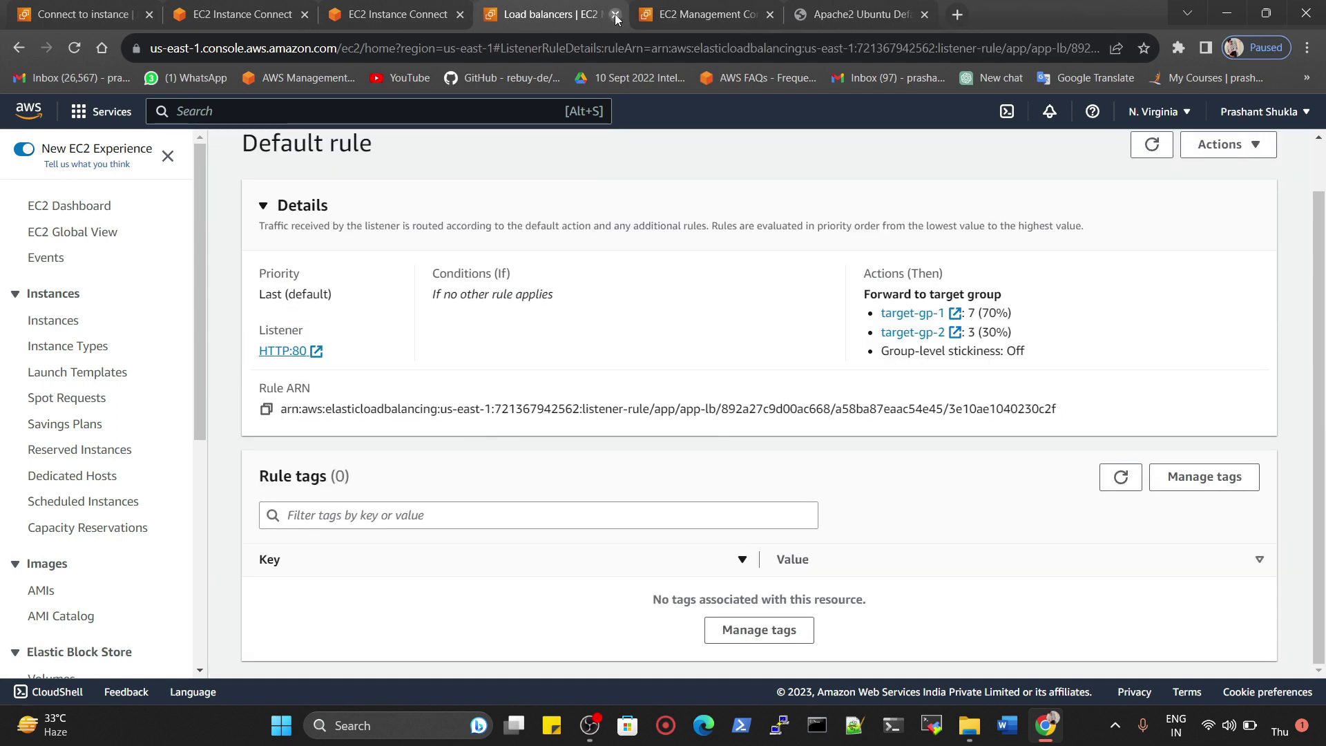
pyautogui.click(616, 14)
pyautogui.click(616, 14)
pyautogui.click(394, 14)
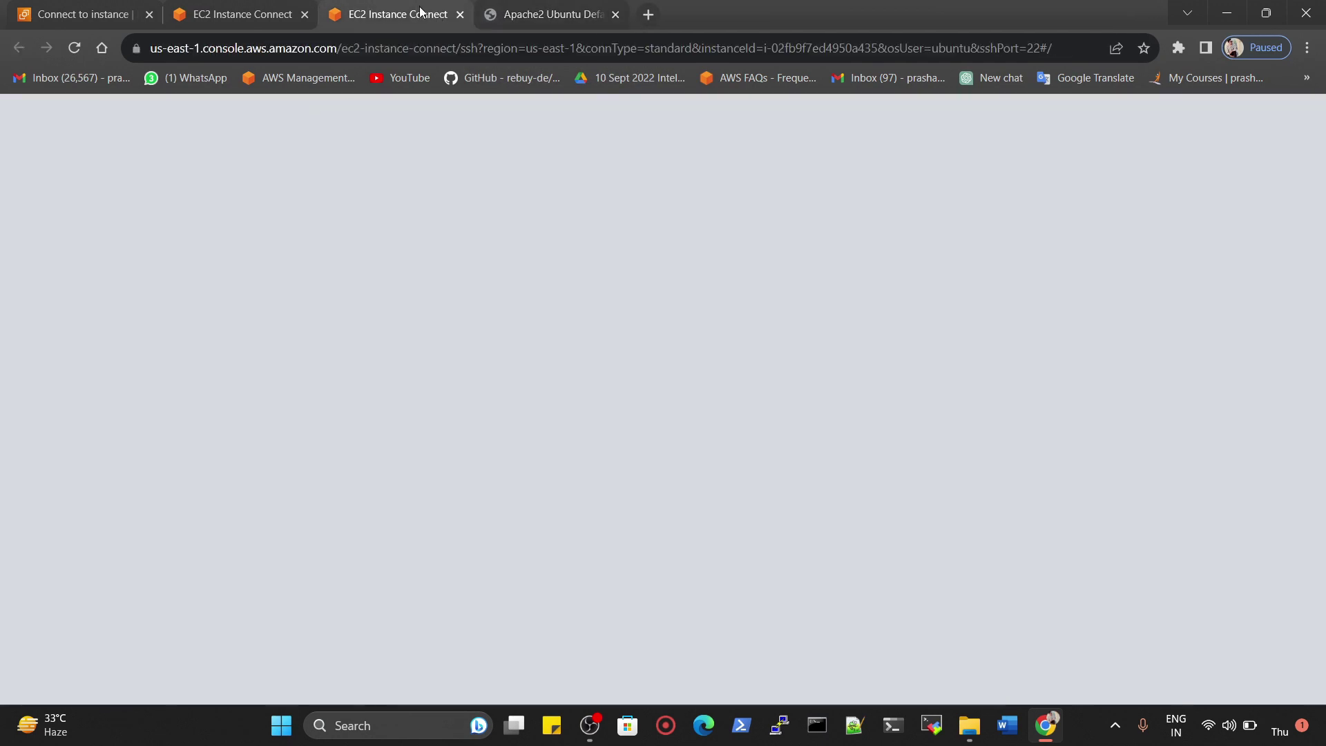
# Open the EC2 instances list, select all instances and terminate them.
pyautogui.click(83, 14)
pyautogui.scroll(2, 186, 249)
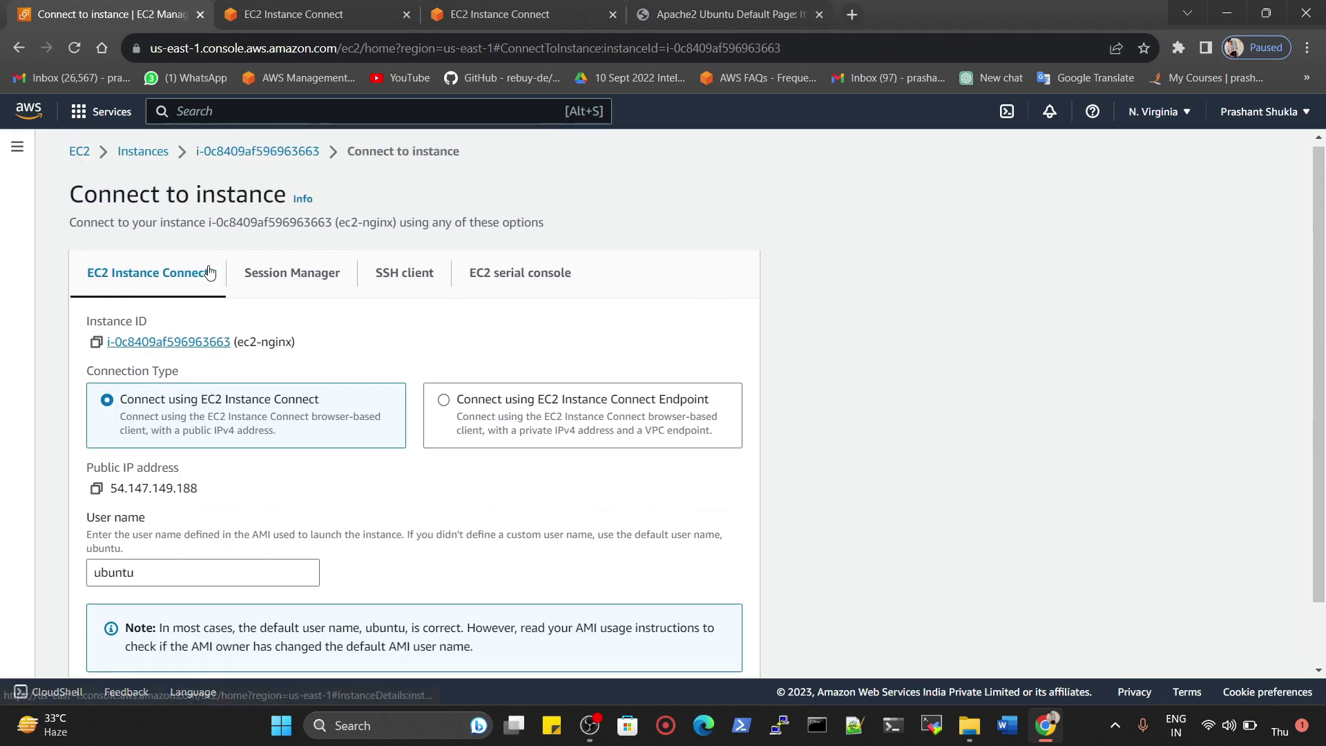
pyautogui.click(132, 158)
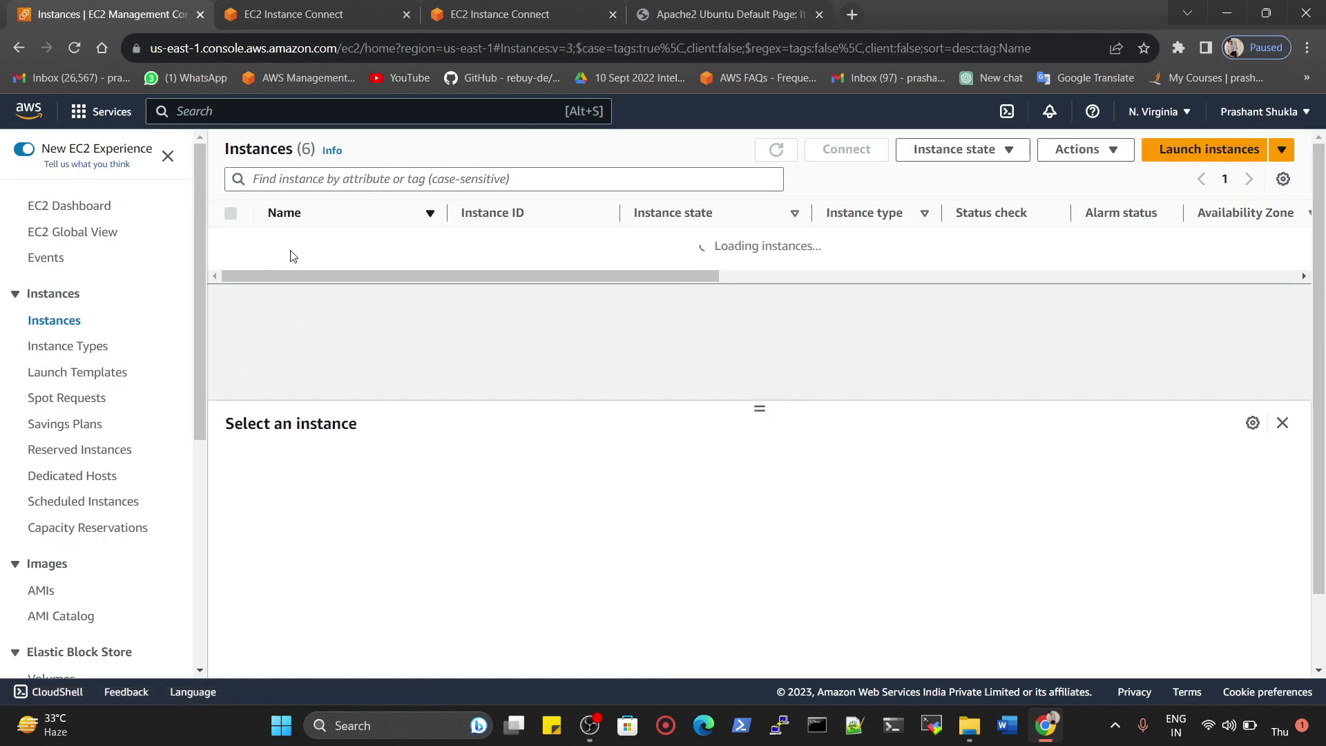
pyautogui.click(229, 214)
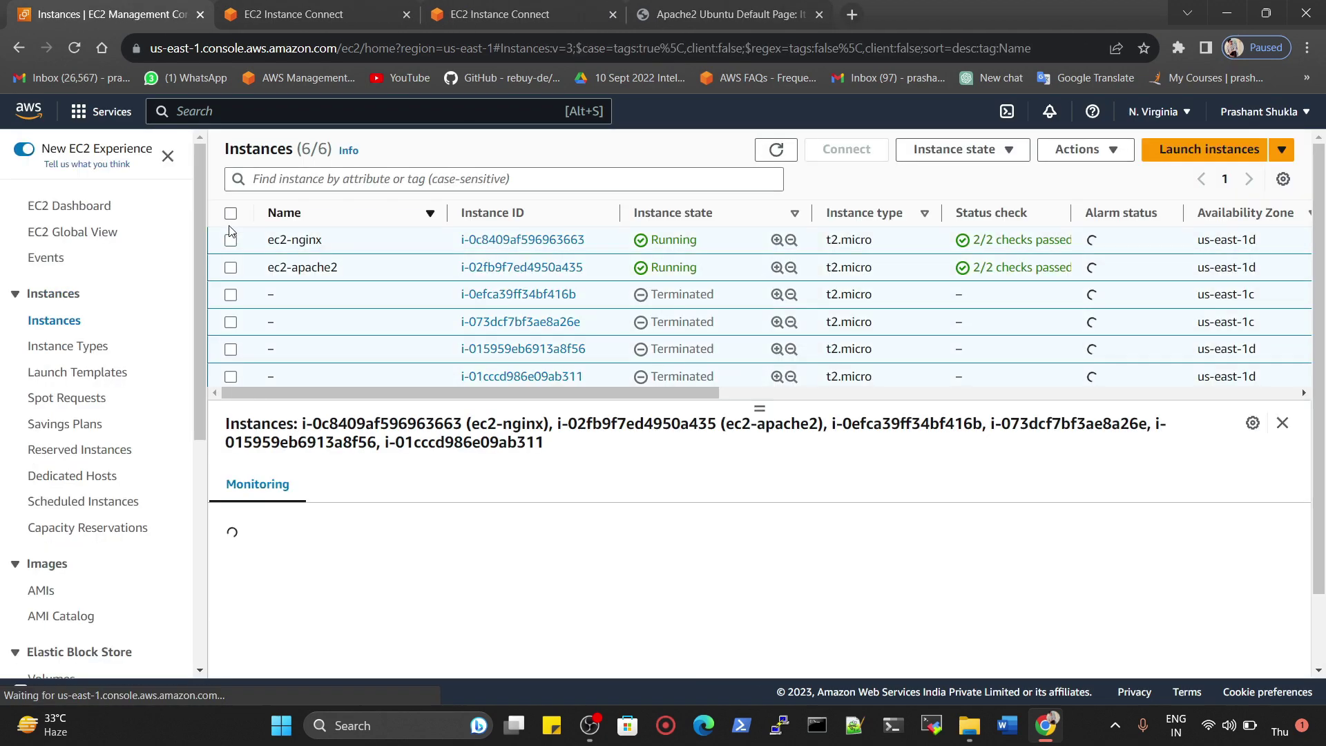
pyautogui.click(977, 148)
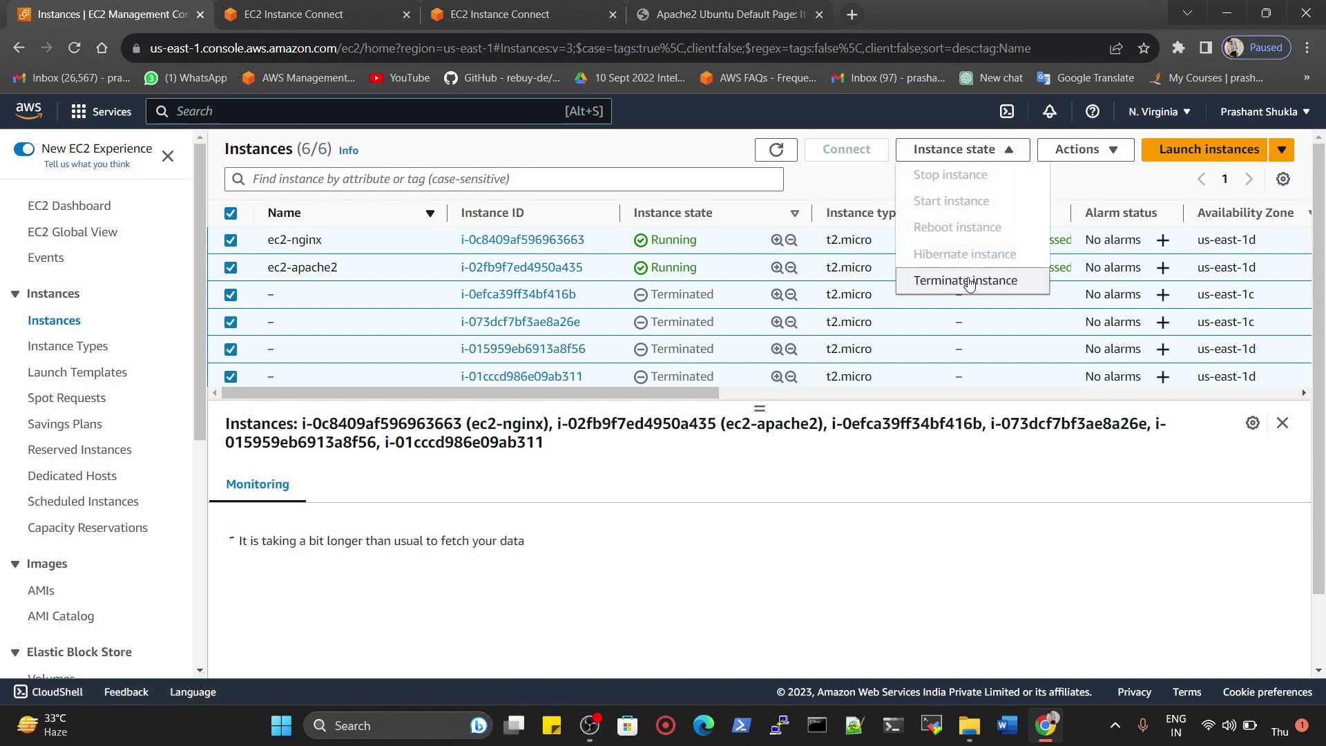
pyautogui.click(969, 283)
pyautogui.click(1015, 603)
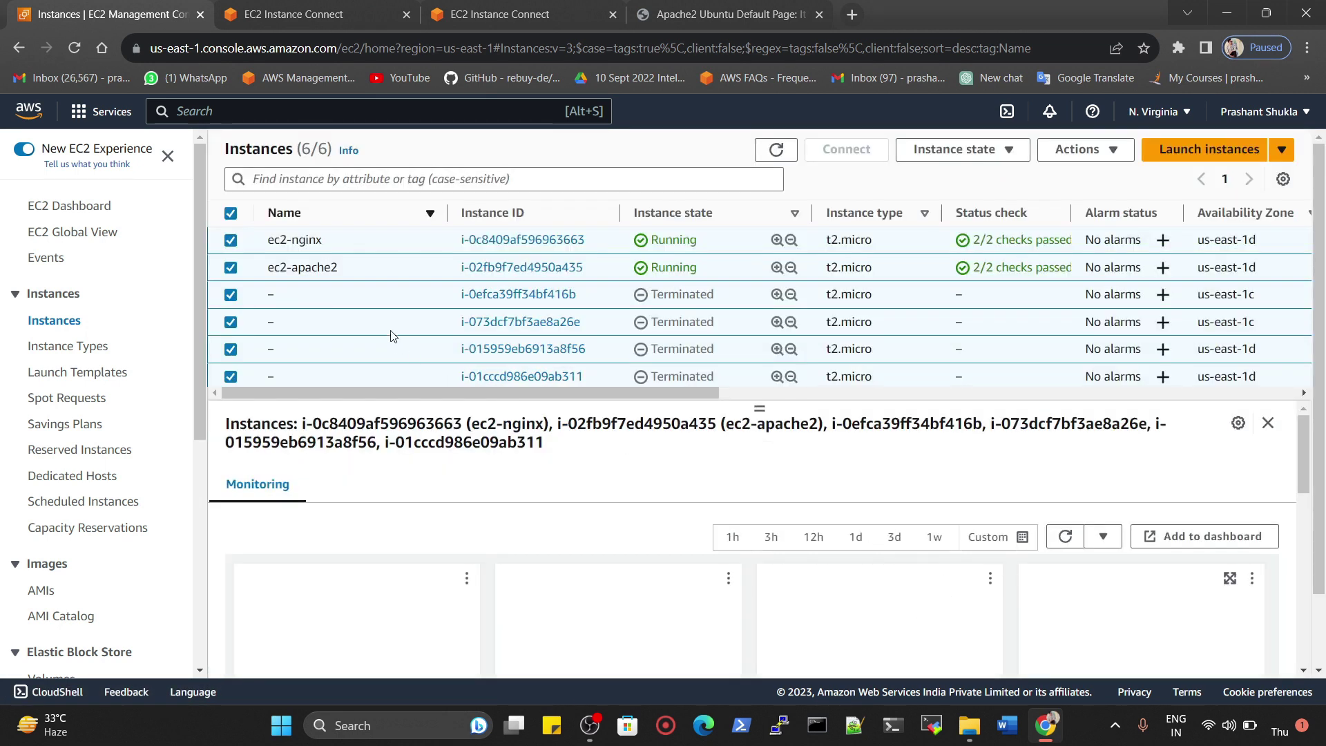
# Clear the name of the ec2-nginx instance and save it blank.
pyautogui.click(332, 241)
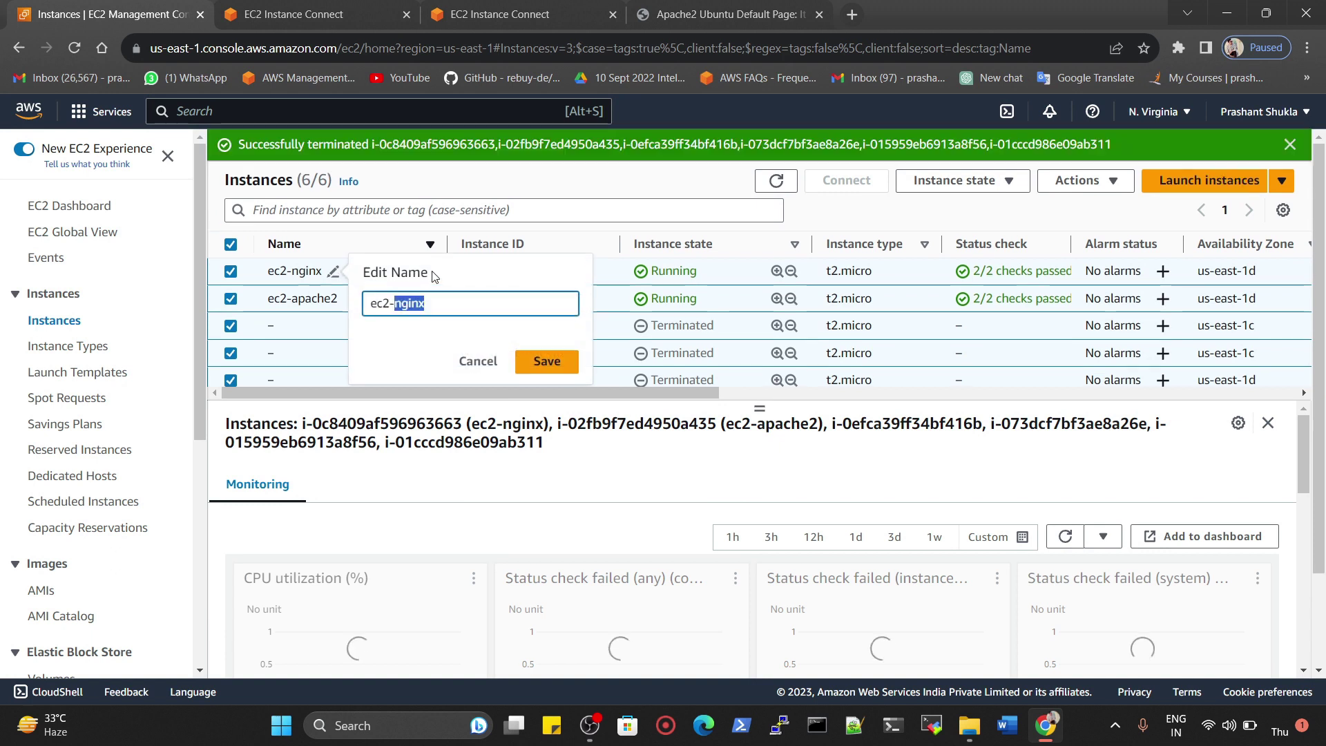
pyautogui.tripleClick(433, 297)
pyautogui.tripleClick(433, 307)
pyautogui.press('BackSpace')
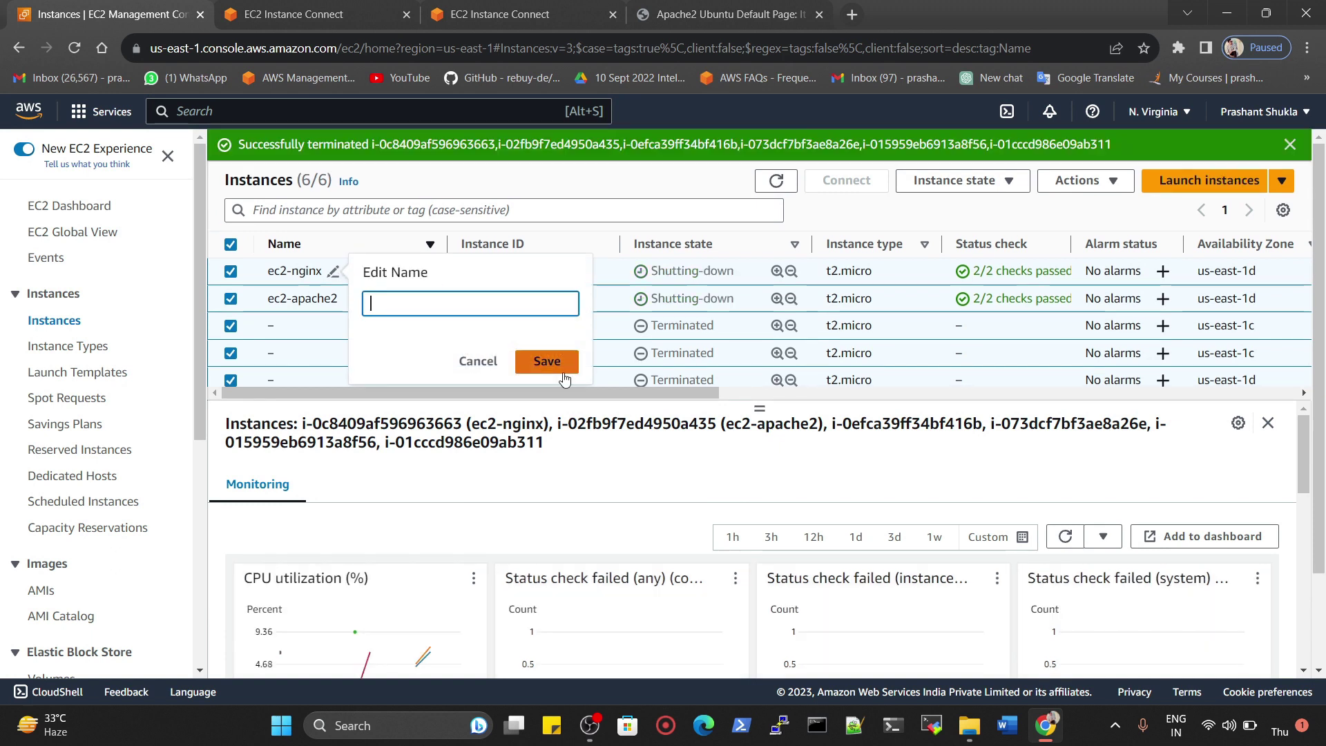
pyautogui.click(542, 361)
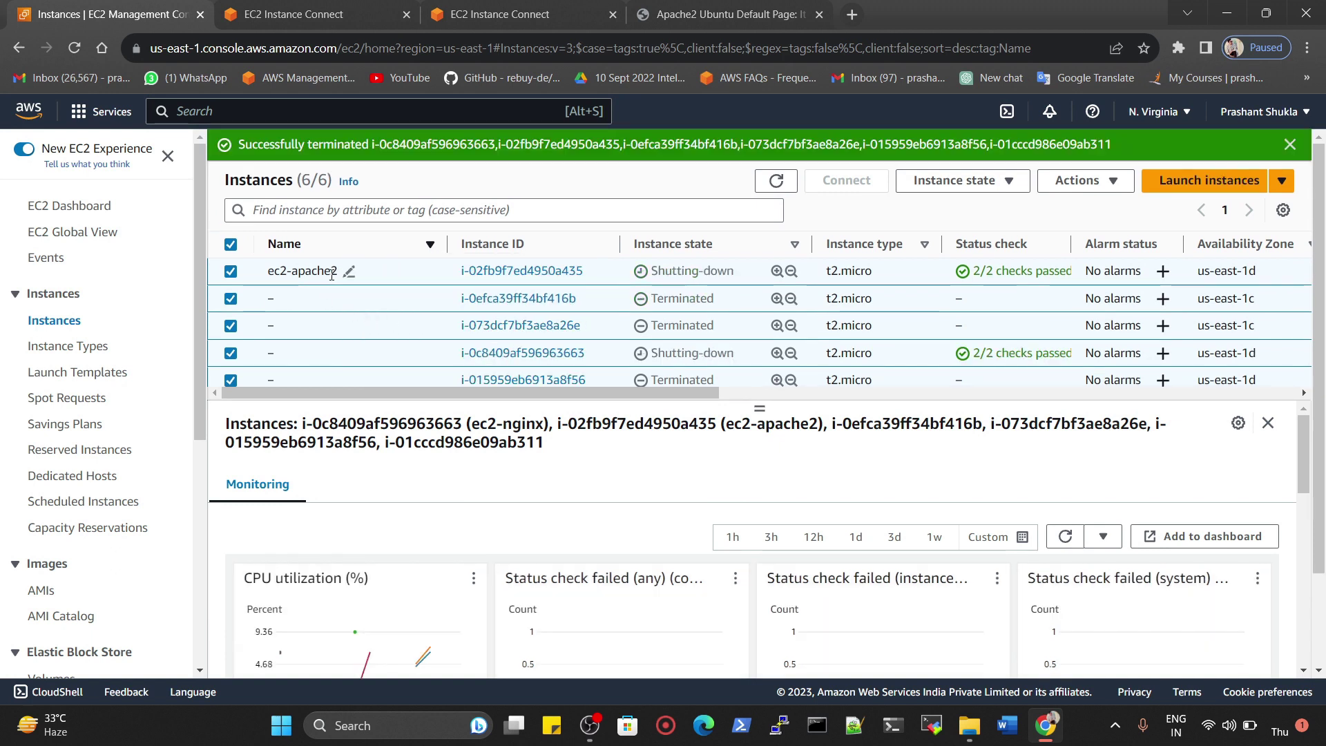
# Clear the name of the ec2-apache2 instance, save it blank and dismiss the termination notice.
pyautogui.click(349, 271)
pyautogui.hotkey('ctrl', 'shift', 'Left')
pyautogui.hotkey('ctrl', 'shift', 'Left')
pyautogui.press('BackSpace')
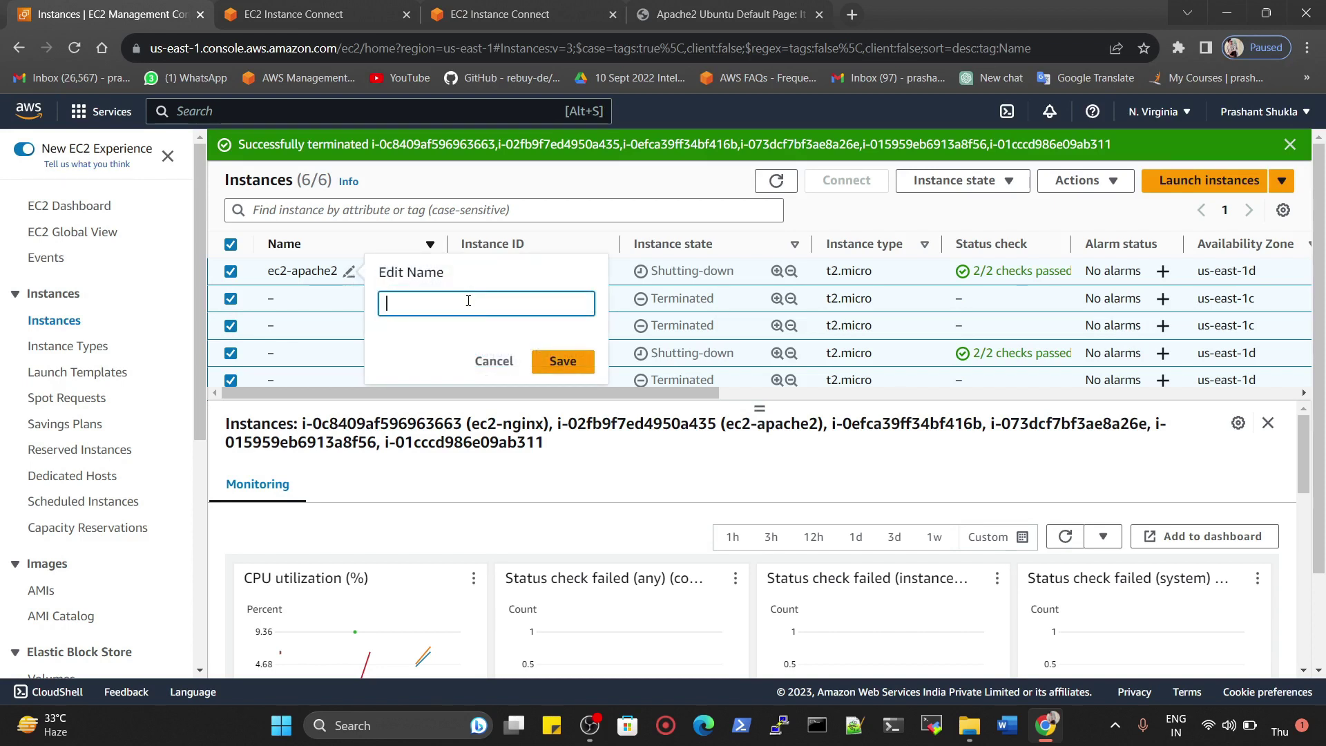
pyautogui.click(576, 368)
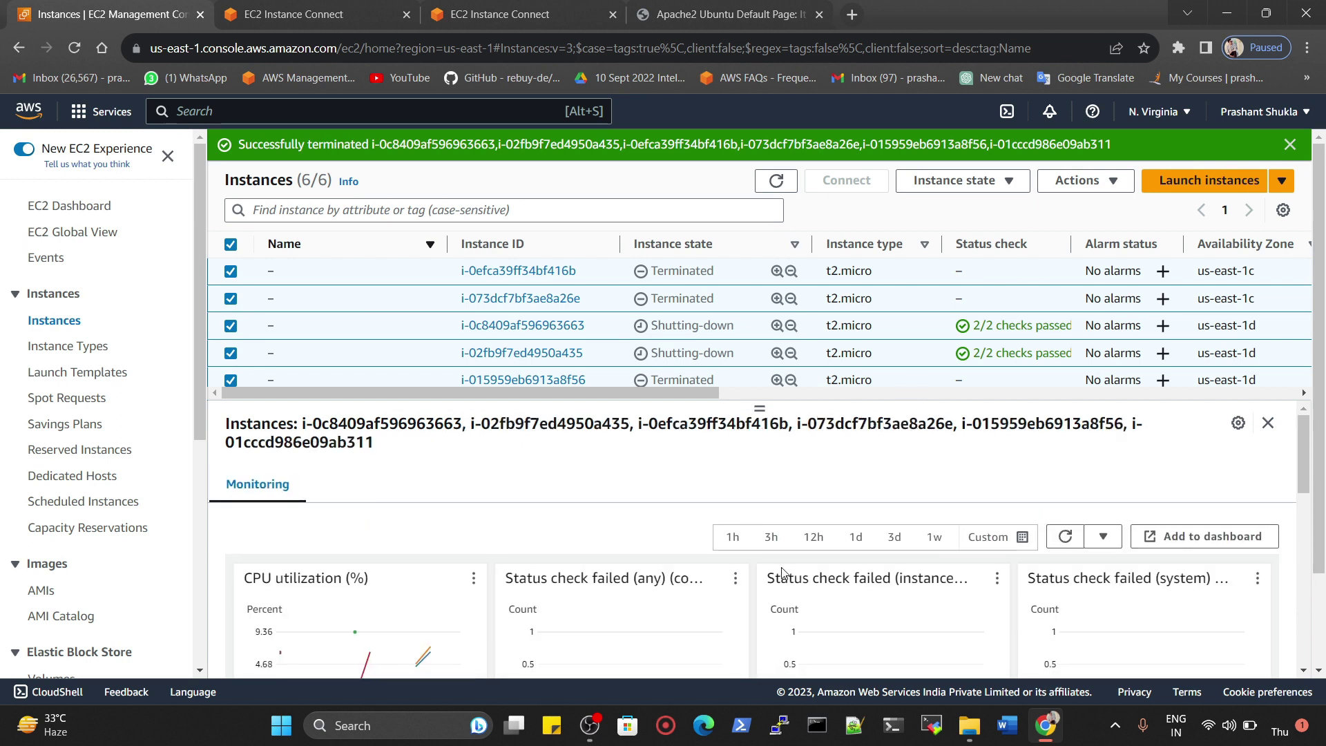
pyautogui.click(1290, 145)
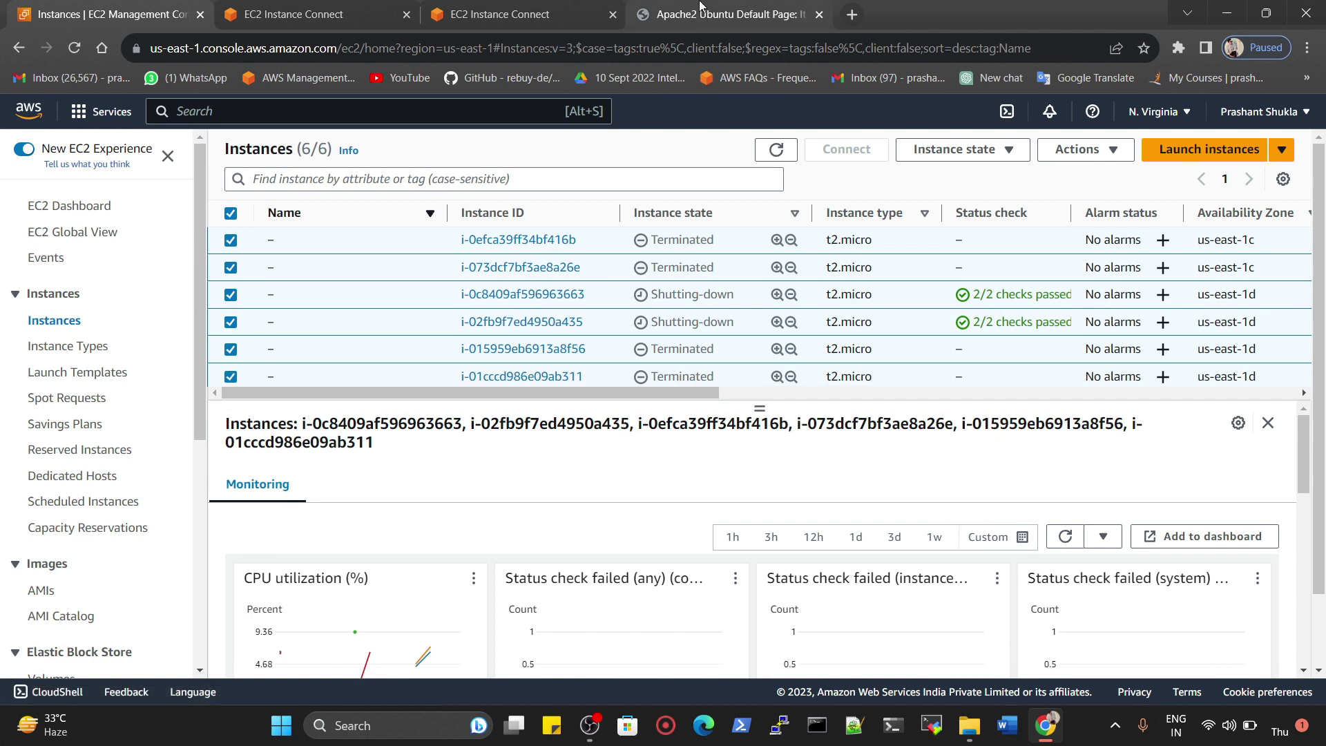
# Reload the app-lb page, close the ec2-apache2 Instance Connect session and return to the instances list.
pyautogui.click(813, 15)
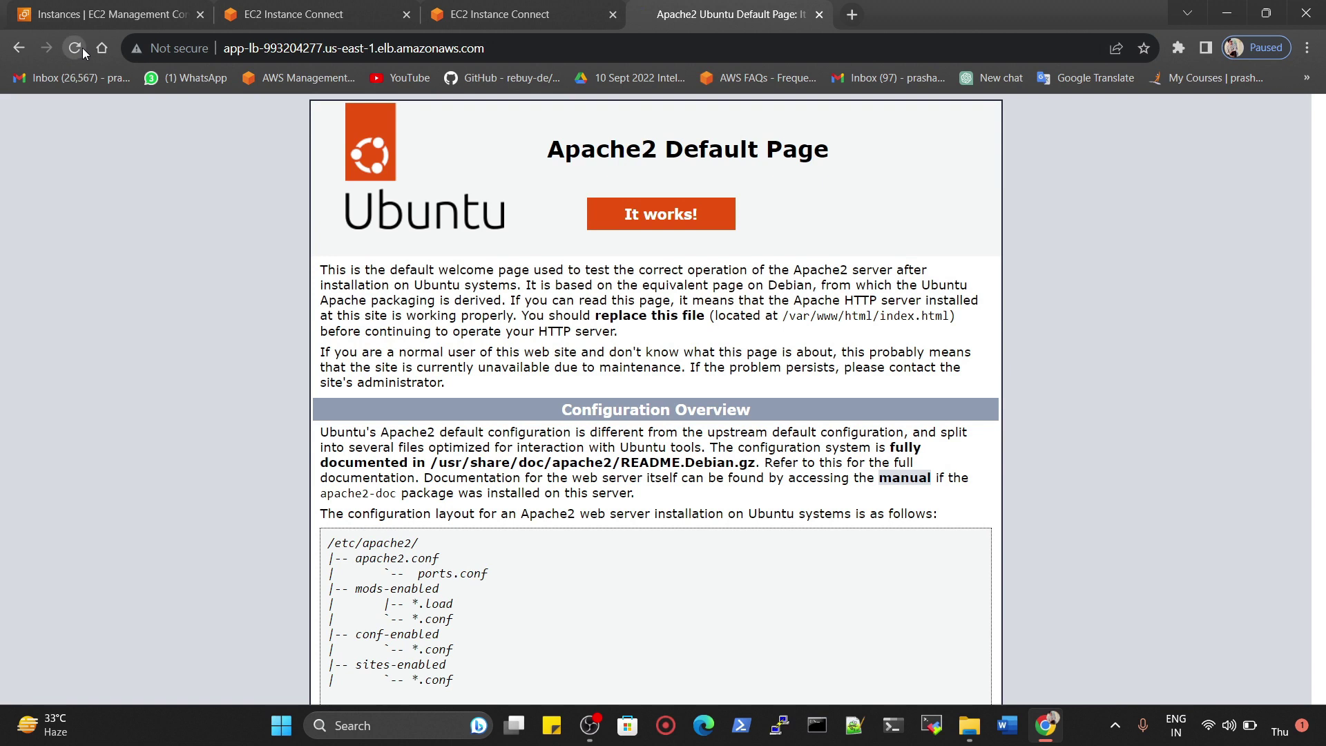
pyautogui.click(594, 14)
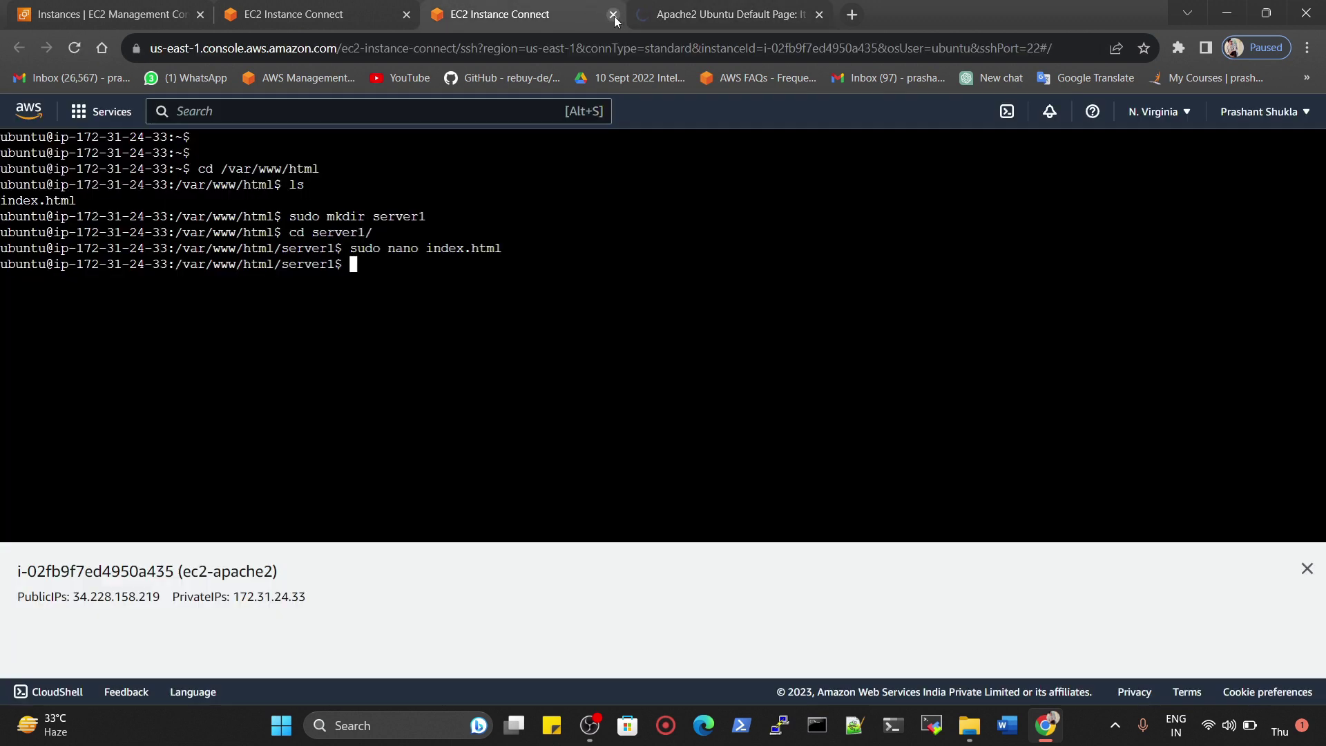
pyautogui.click(613, 16)
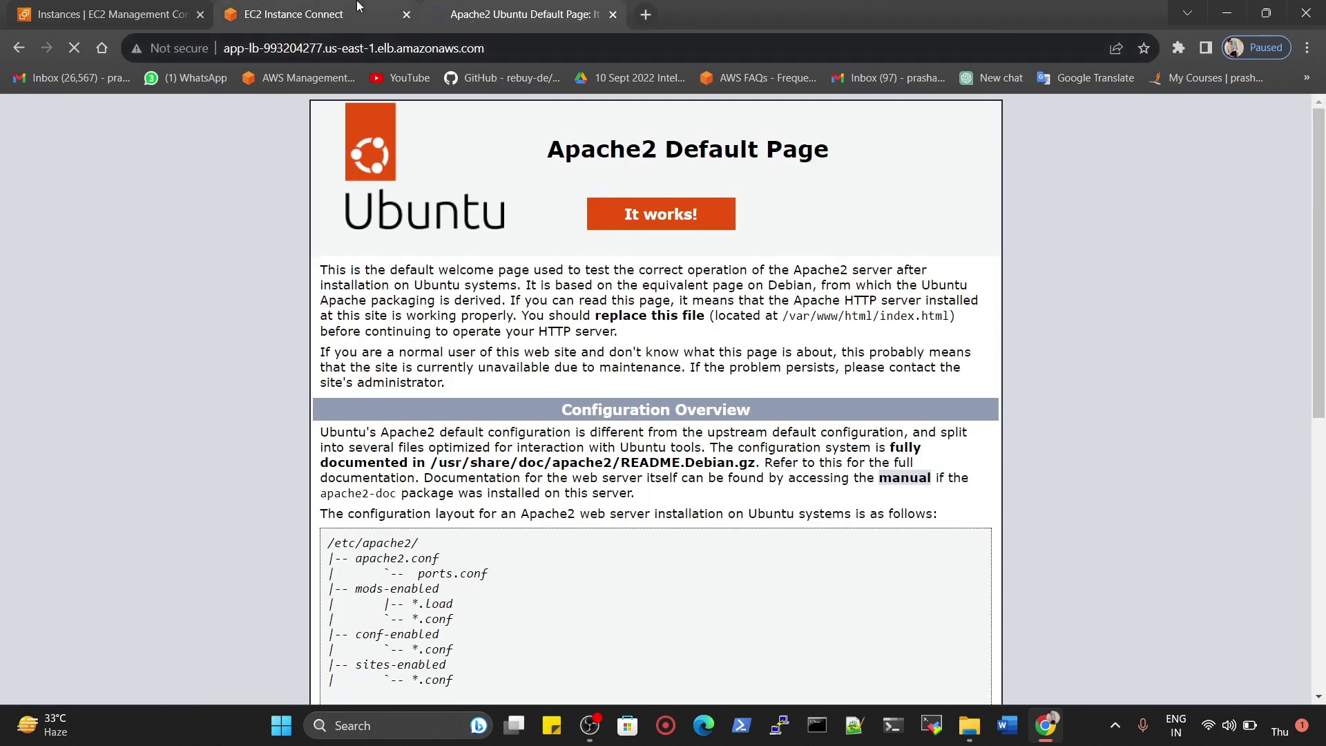
pyautogui.click(304, 14)
pyautogui.click(178, 6)
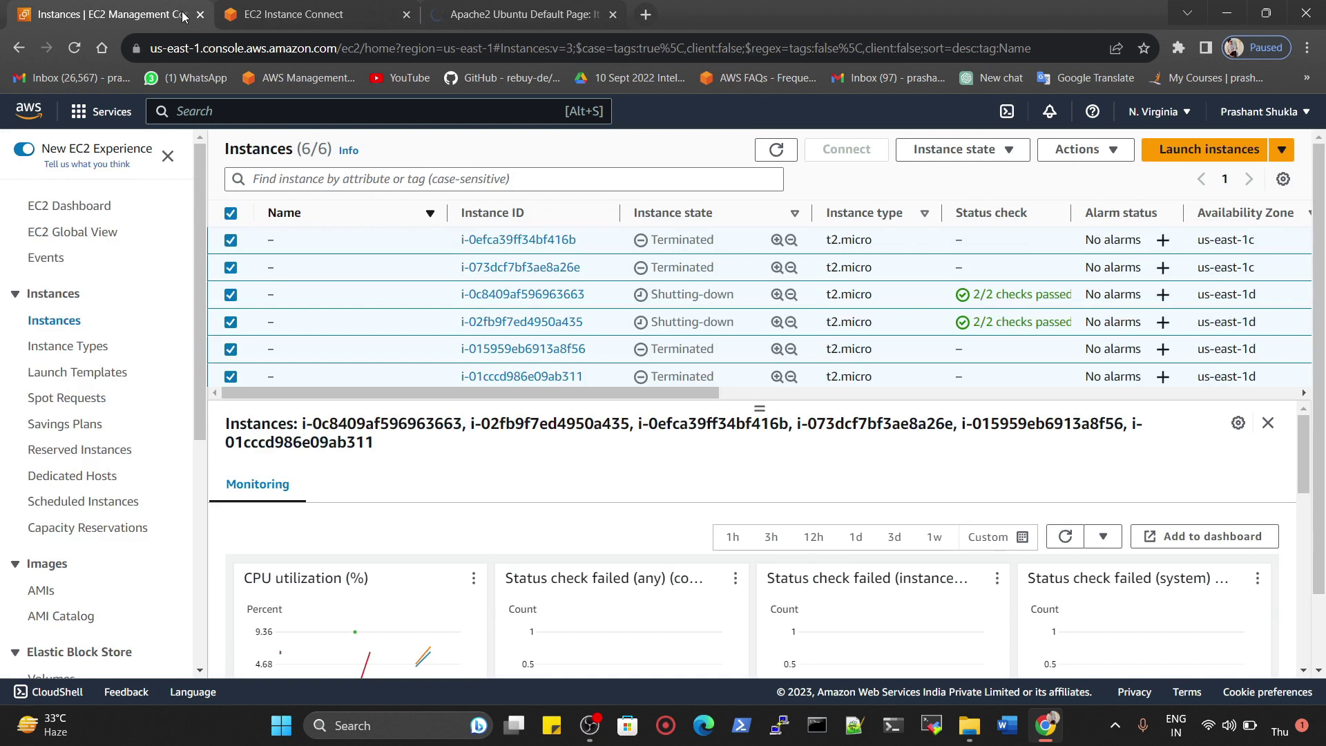